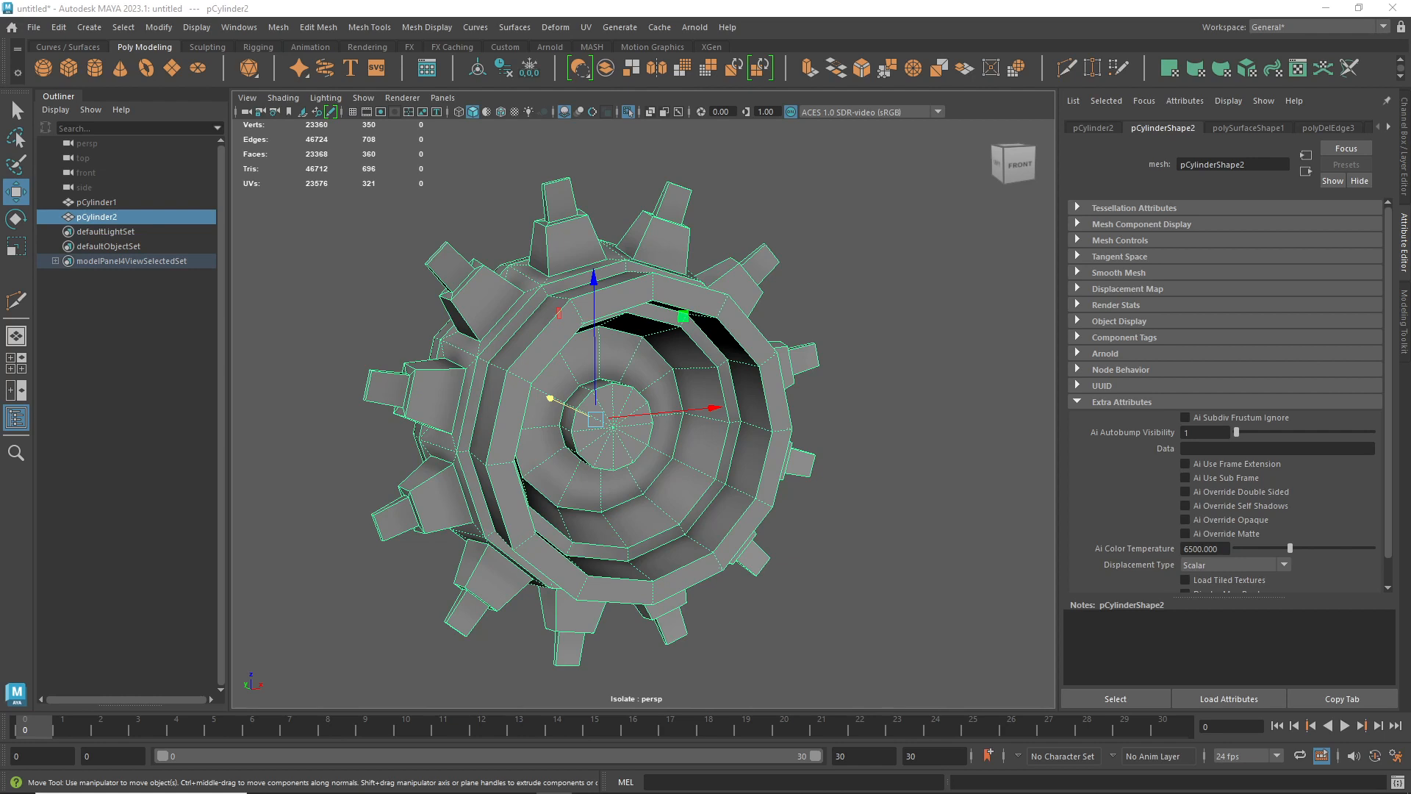
Select the isolated low-poly gear pCylinder2 and examine its shape from the front.
{"action": "left_click", "coordinate": [882, 395]}
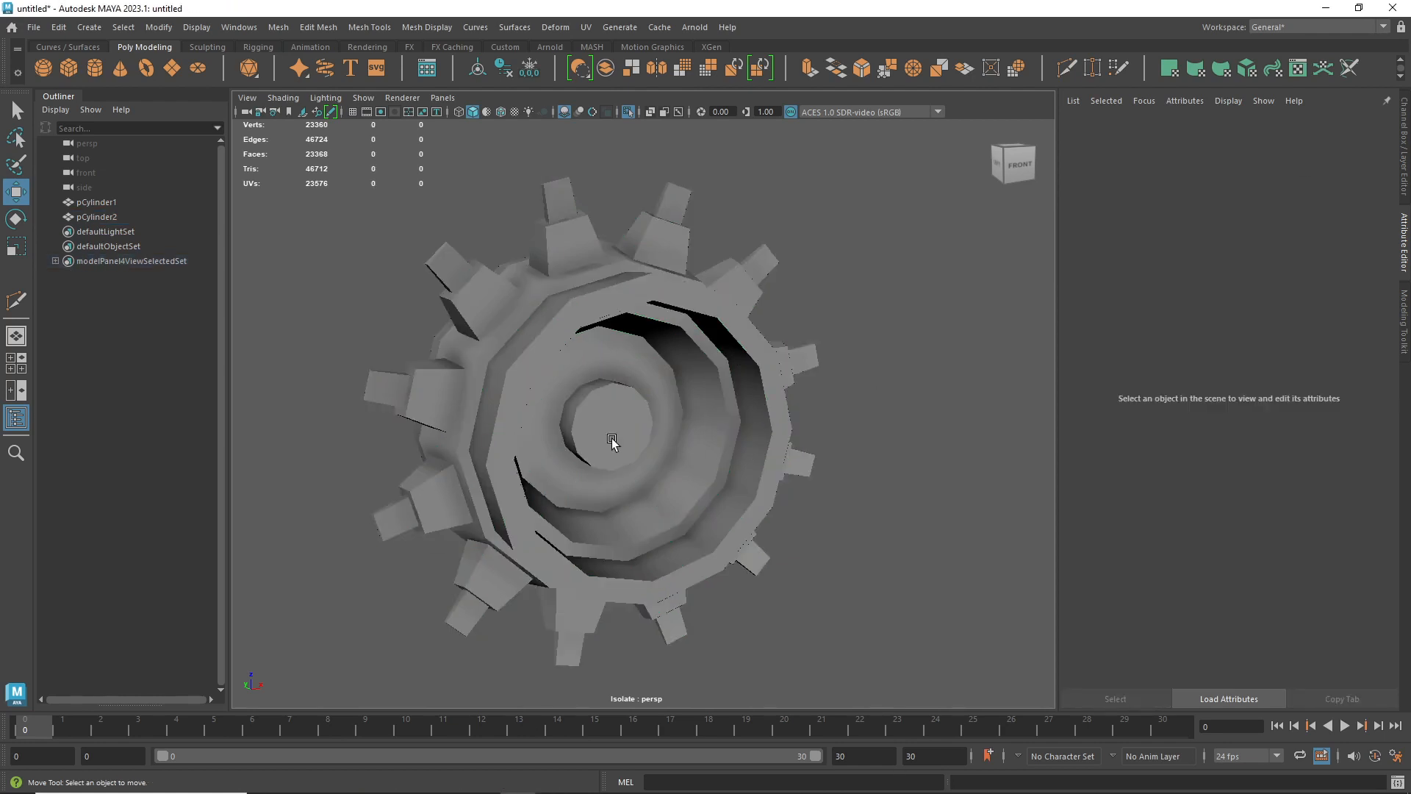
{"action": "left_click", "coordinate": [629, 456]}
{"action": "right_click_drag", "start_coordinate": [630, 456], "coordinate": [568, 433], "text": "alt"}
{"action": "left_click_drag", "start_coordinate": [567, 434], "coordinate": [604, 443], "text": "alt"}
{"action": "right_click_drag", "start_coordinate": [604, 442], "coordinate": [743, 543], "text": "alt"}
{"action": "mouse_move", "coordinate": [743, 543]}
{"action": "left_mouse_down", "text": "alt"}
{"action": "mouse_move", "coordinate": [696, 546]}
{"action": "mouse_move", "coordinate": [718, 542]}
{"action": "left_mouse_up", "text": "alt"}
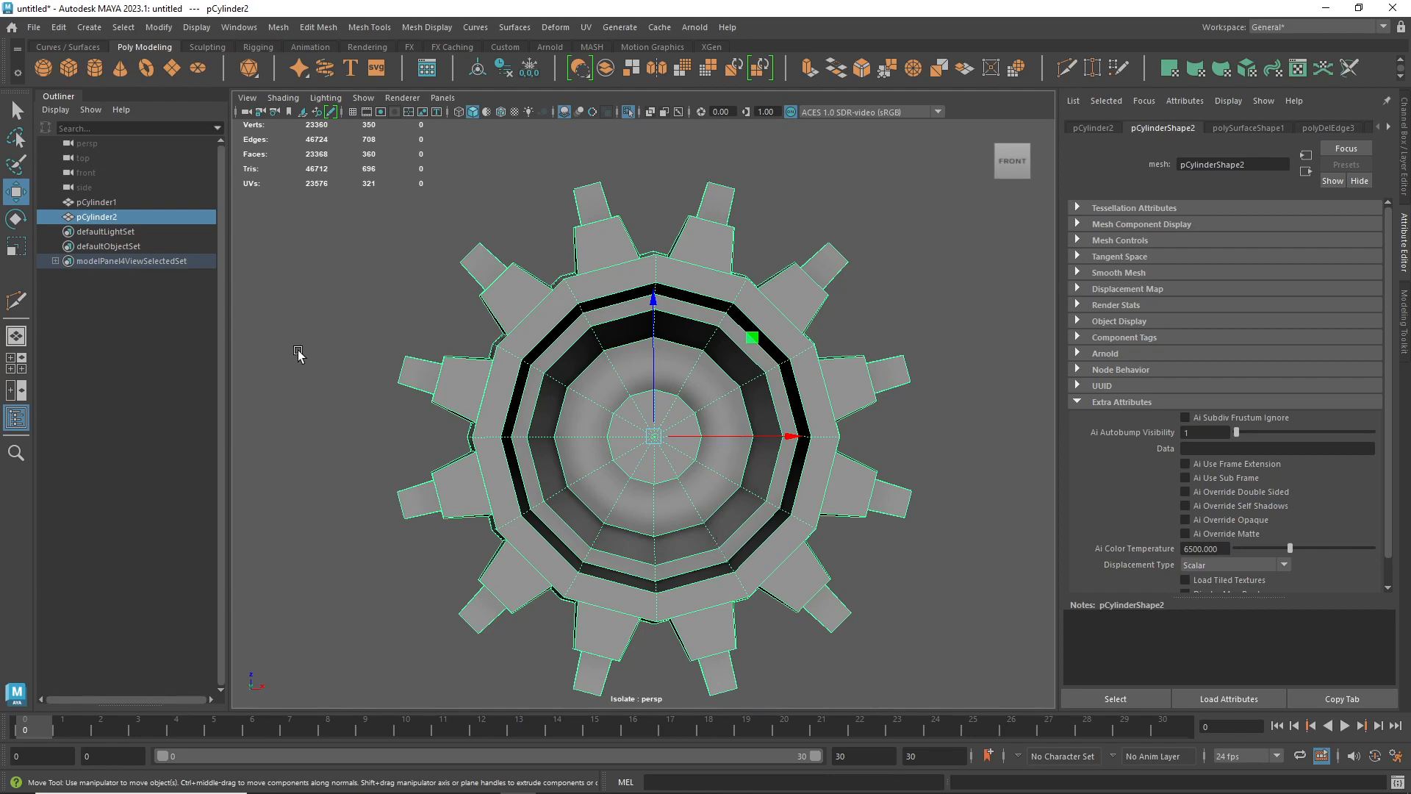
End the isolation of pCylinder2 and isolate the gear pCylinder1 instead.
{"action": "left_click", "coordinate": [117, 205]}
{"action": "key", "text": "ctrl+1"}
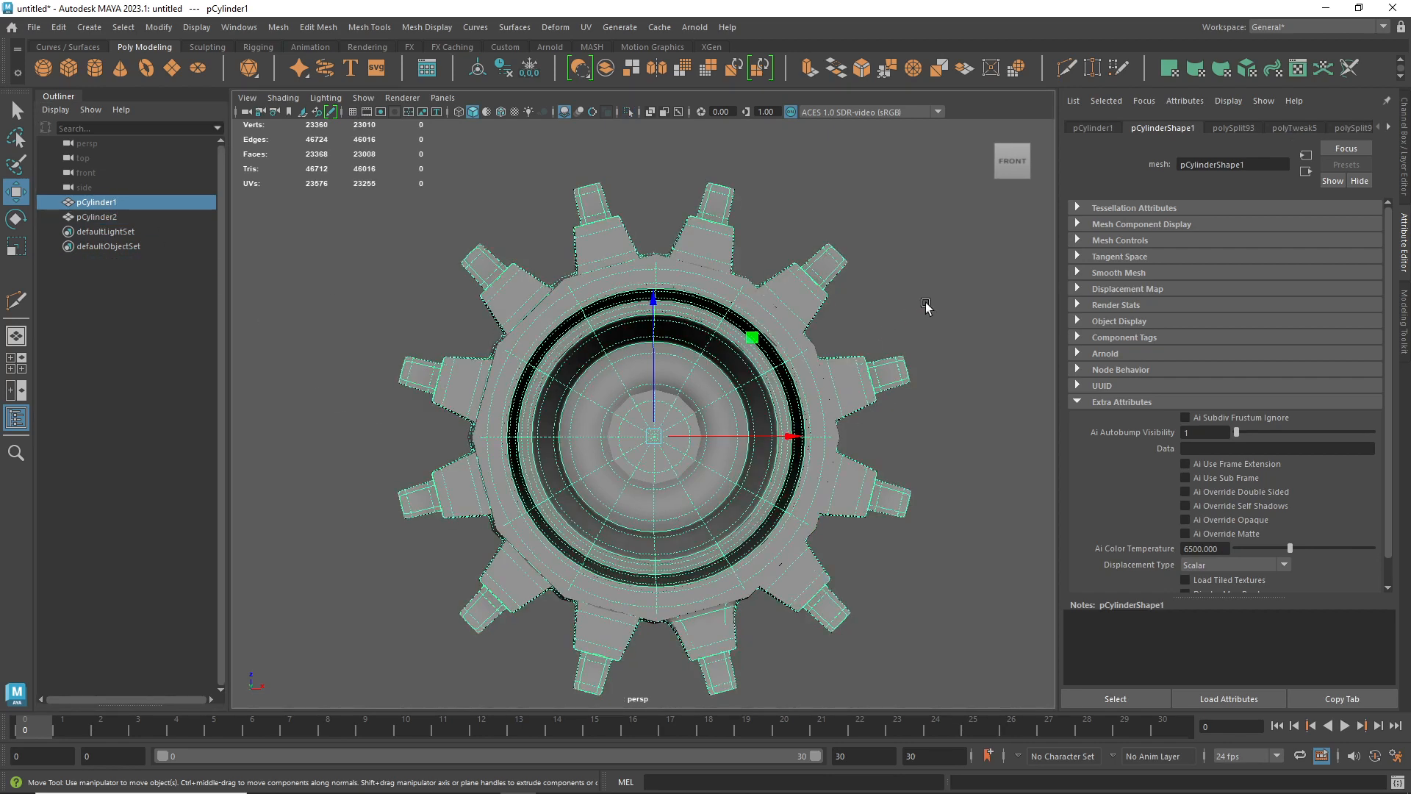
{"action": "left_click", "coordinate": [924, 304]}
{"action": "key", "text": "ctrl+1"}
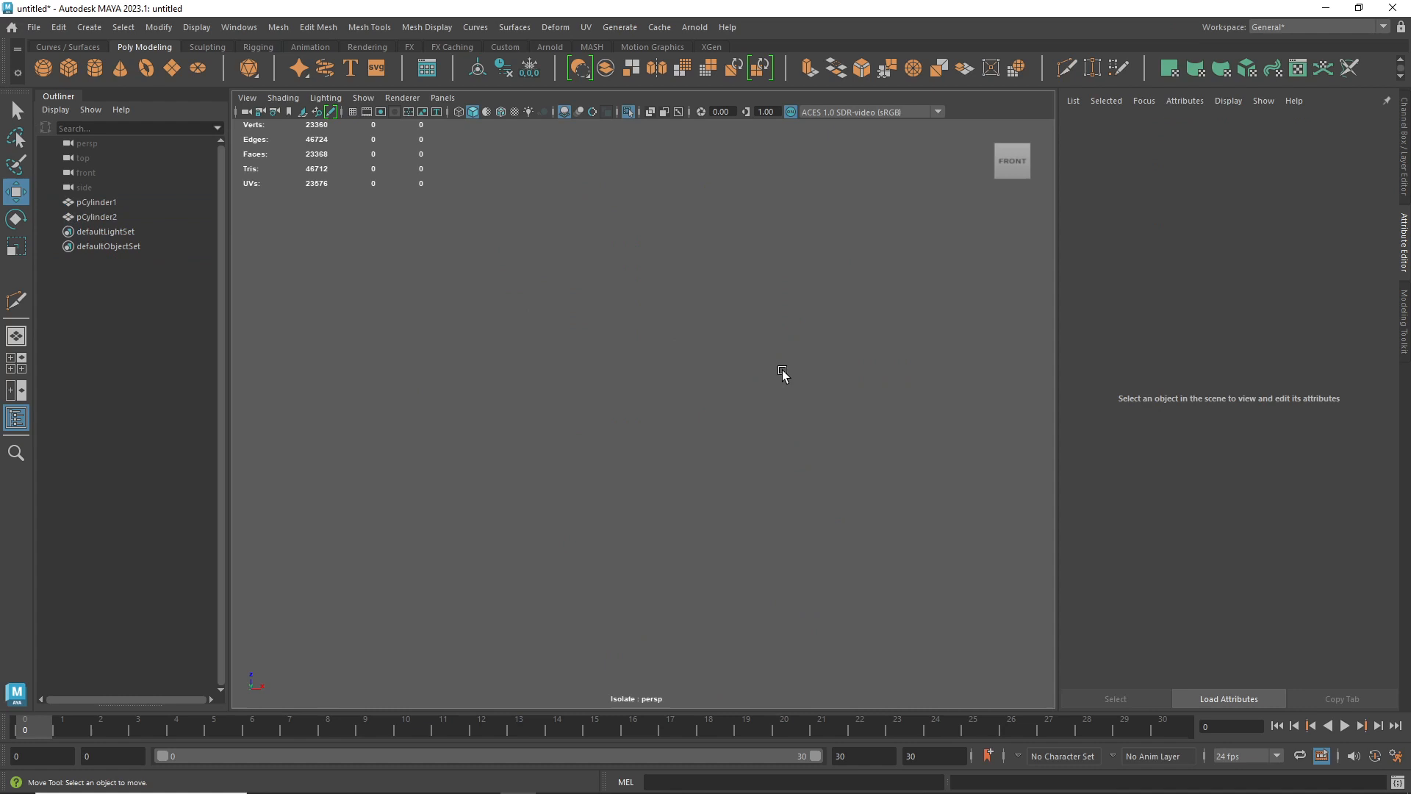
{"action": "left_click", "coordinate": [110, 204]}
{"action": "key", "text": "ctrl+1"}
{"action": "left_click", "coordinate": [925, 298]}
{"action": "left_click_drag", "start_coordinate": [788, 356], "coordinate": [781, 318], "text": "alt"}
{"action": "left_click", "coordinate": [847, 300]}
{"action": "key", "text": "ctrl+1"}
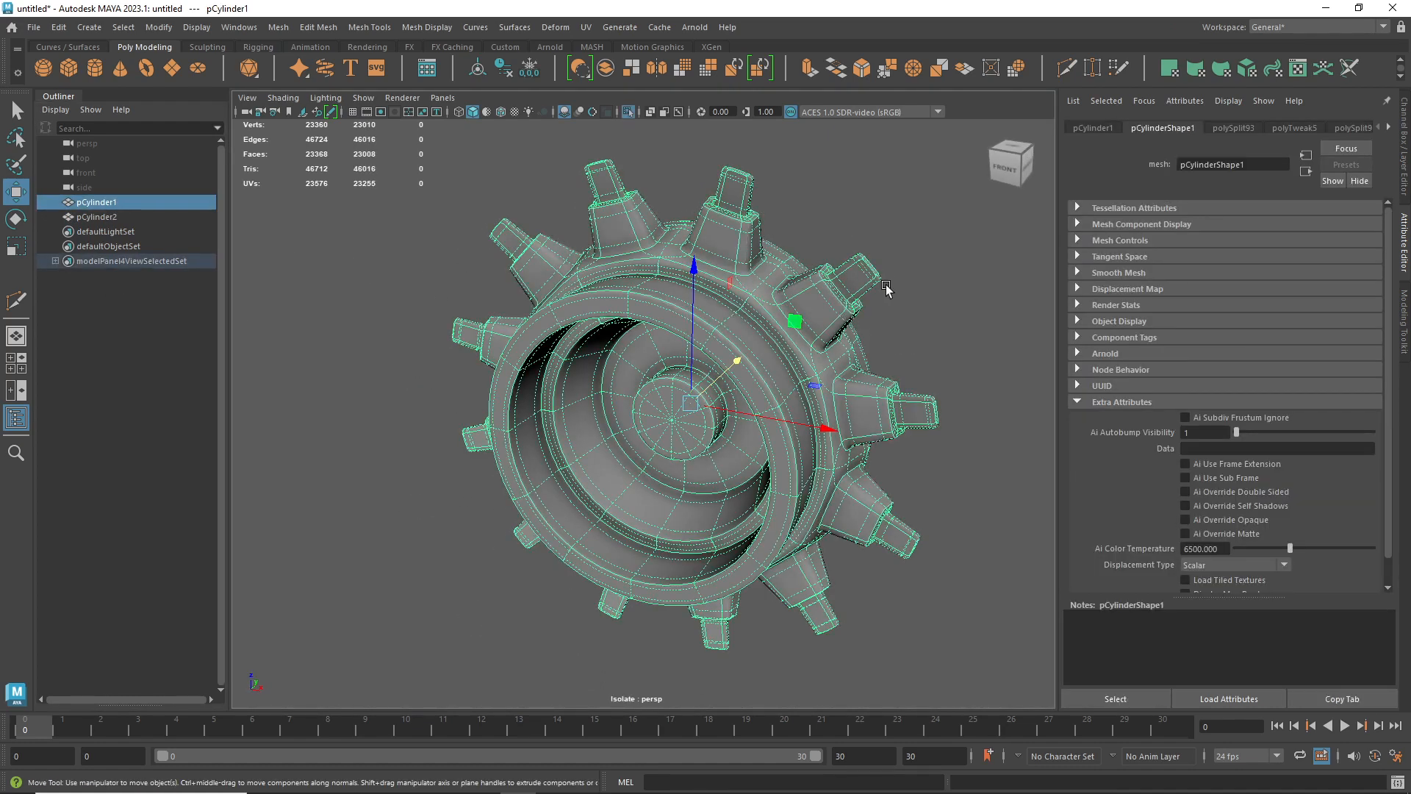
Preview pCylinder1 with mesh smoothing and set it back to the unsmoothed display.
{"action": "left_click", "coordinate": [887, 288]}
{"action": "left_click_drag", "start_coordinate": [764, 404], "coordinate": [759, 397], "text": "alt"}
{"action": "left_click", "coordinate": [759, 399]}
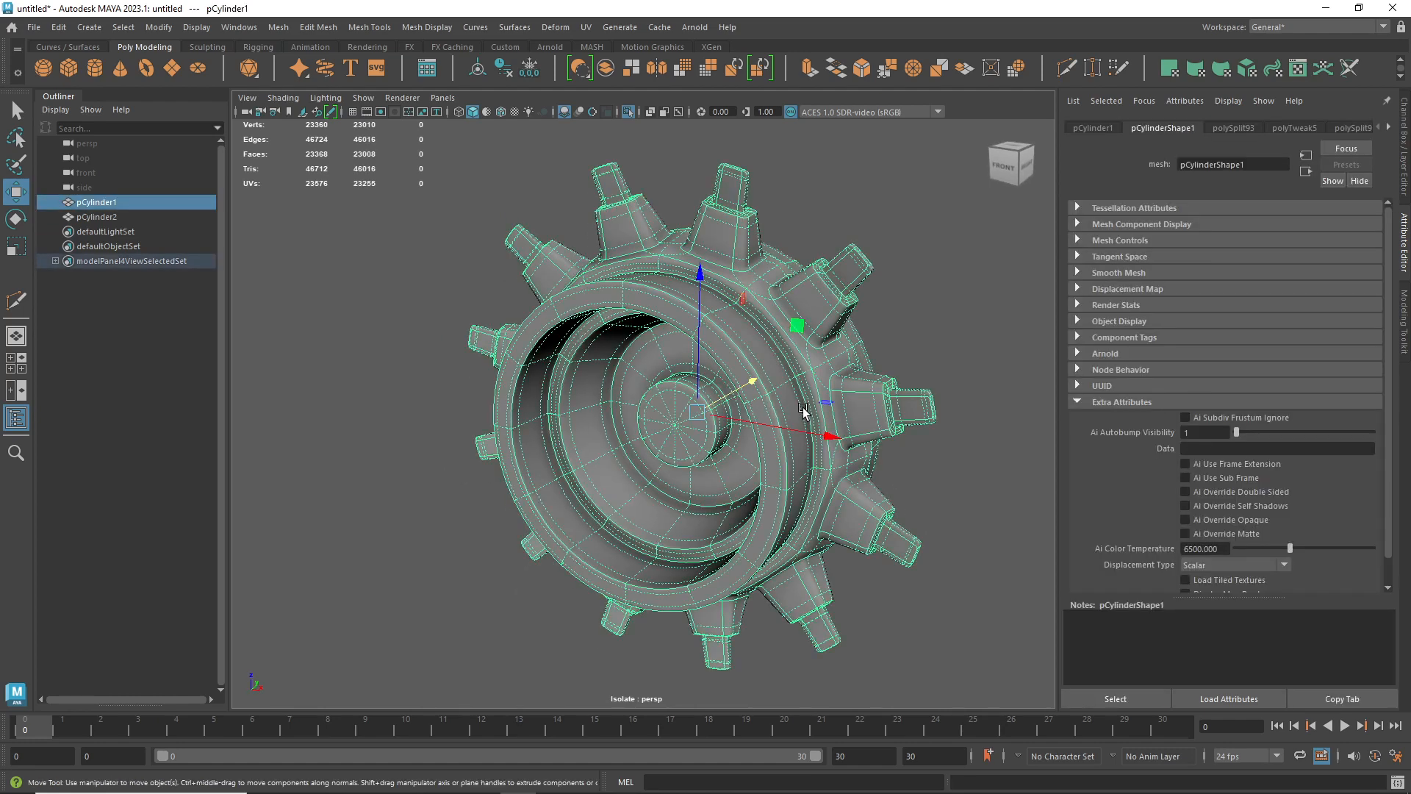
{"action": "key", "text": "2"}
{"action": "key", "text": "3"}
{"action": "left_click", "coordinate": [898, 334]}
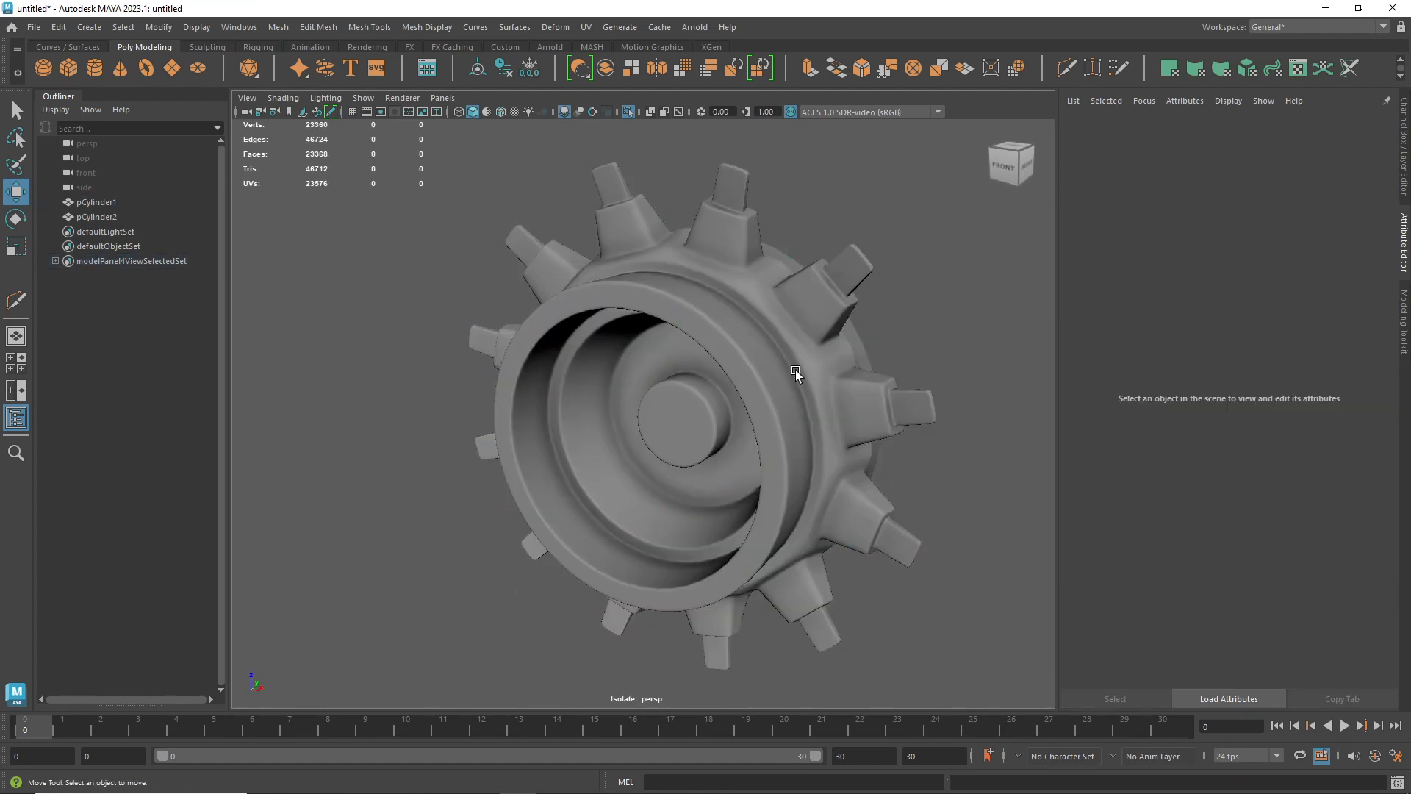
{"action": "left_click", "coordinate": [797, 371]}
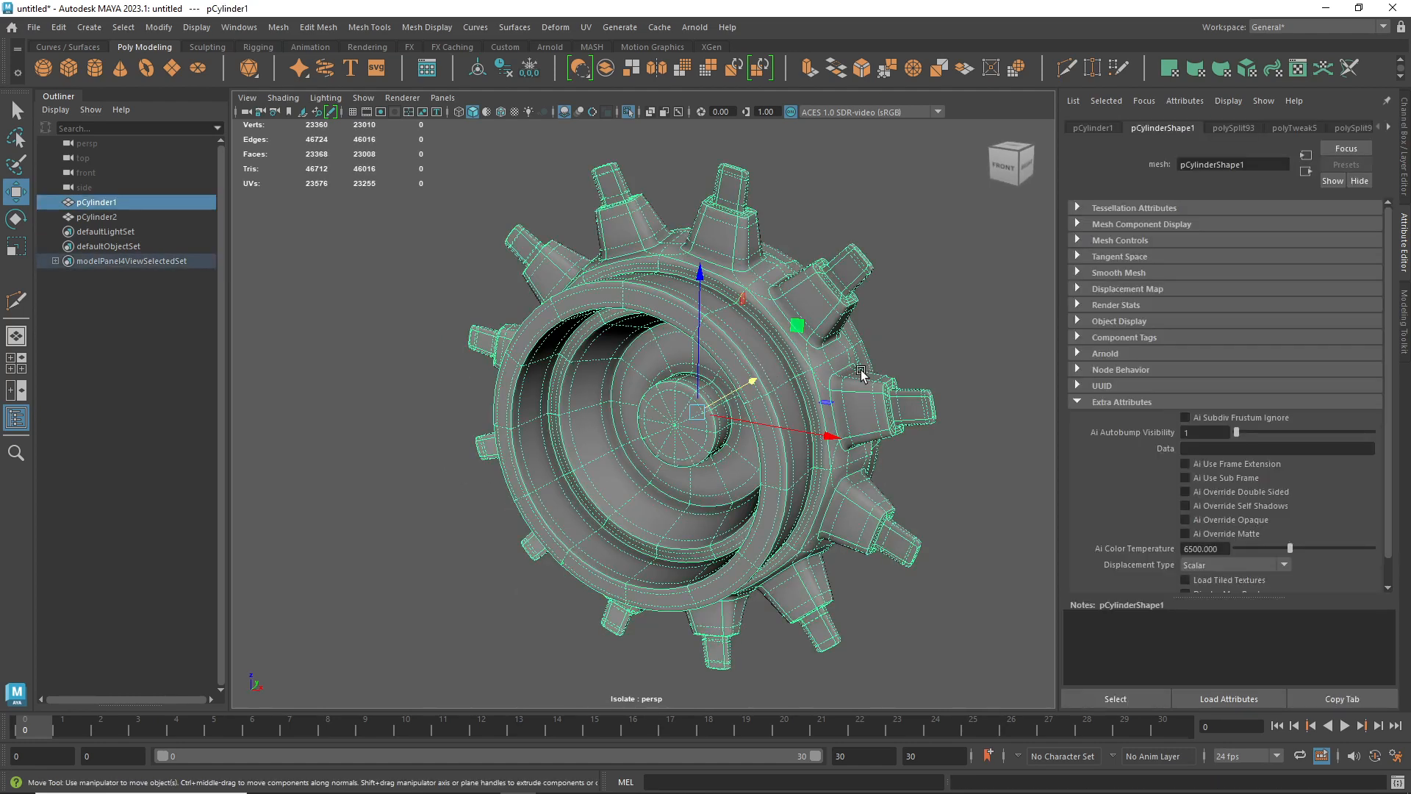
{"action": "left_click", "coordinate": [905, 347]}
{"action": "left_click", "coordinate": [824, 372]}
{"action": "key", "text": "1"}
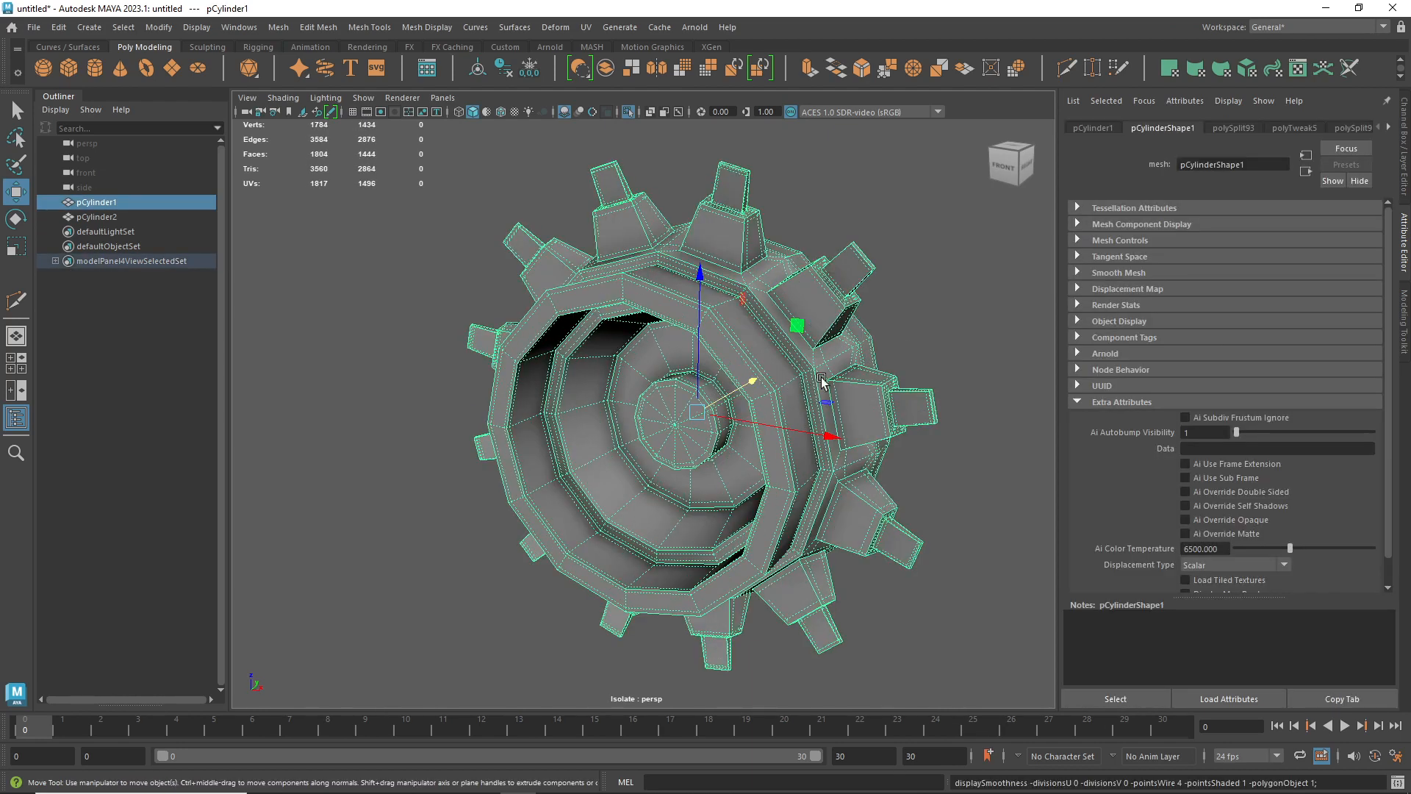
Hide pCylinder1 and turn off isolation so that only the selected pCylinder2 gear is shown.
{"action": "key", "text": "h"}
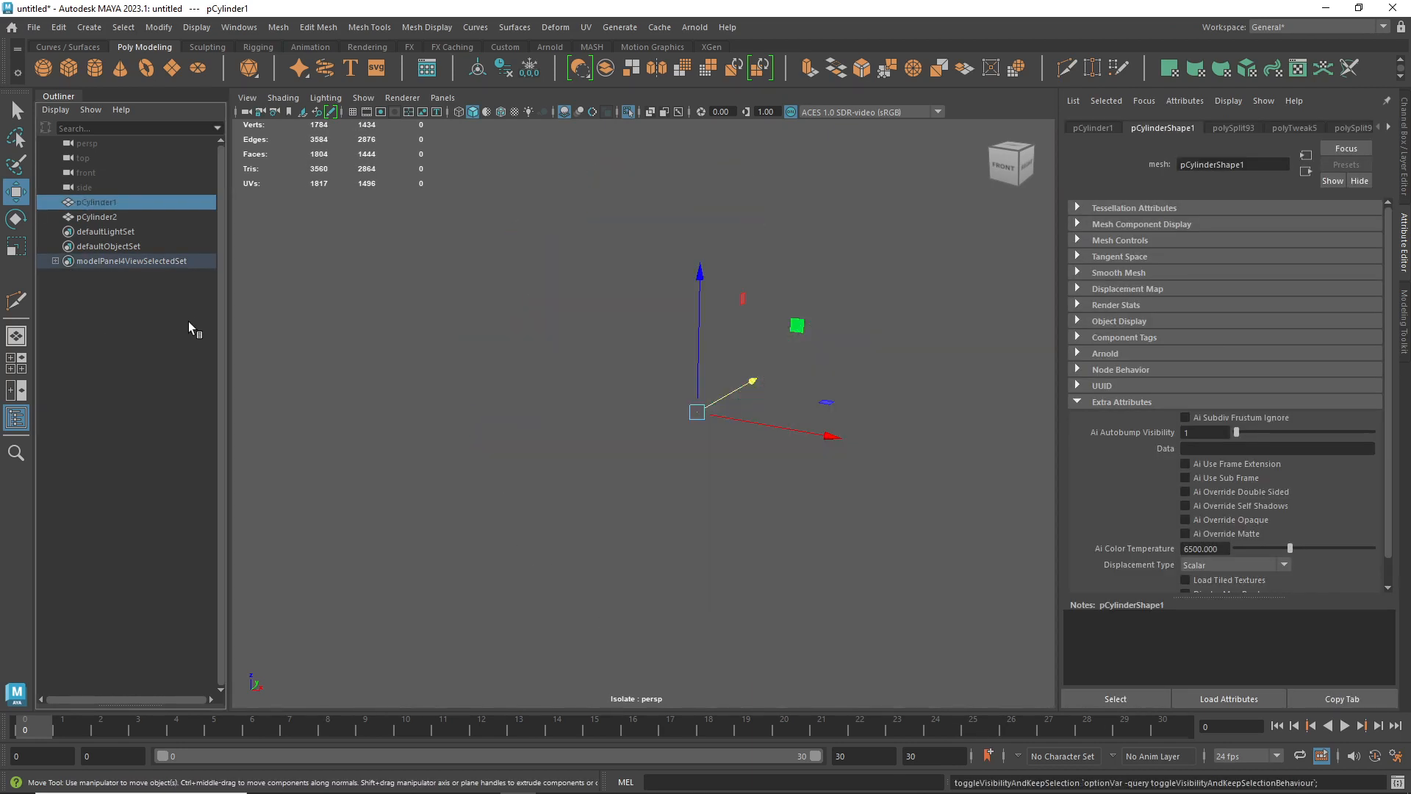
{"action": "left_click", "coordinate": [102, 215]}
{"action": "key", "text": "ctrl+1"}
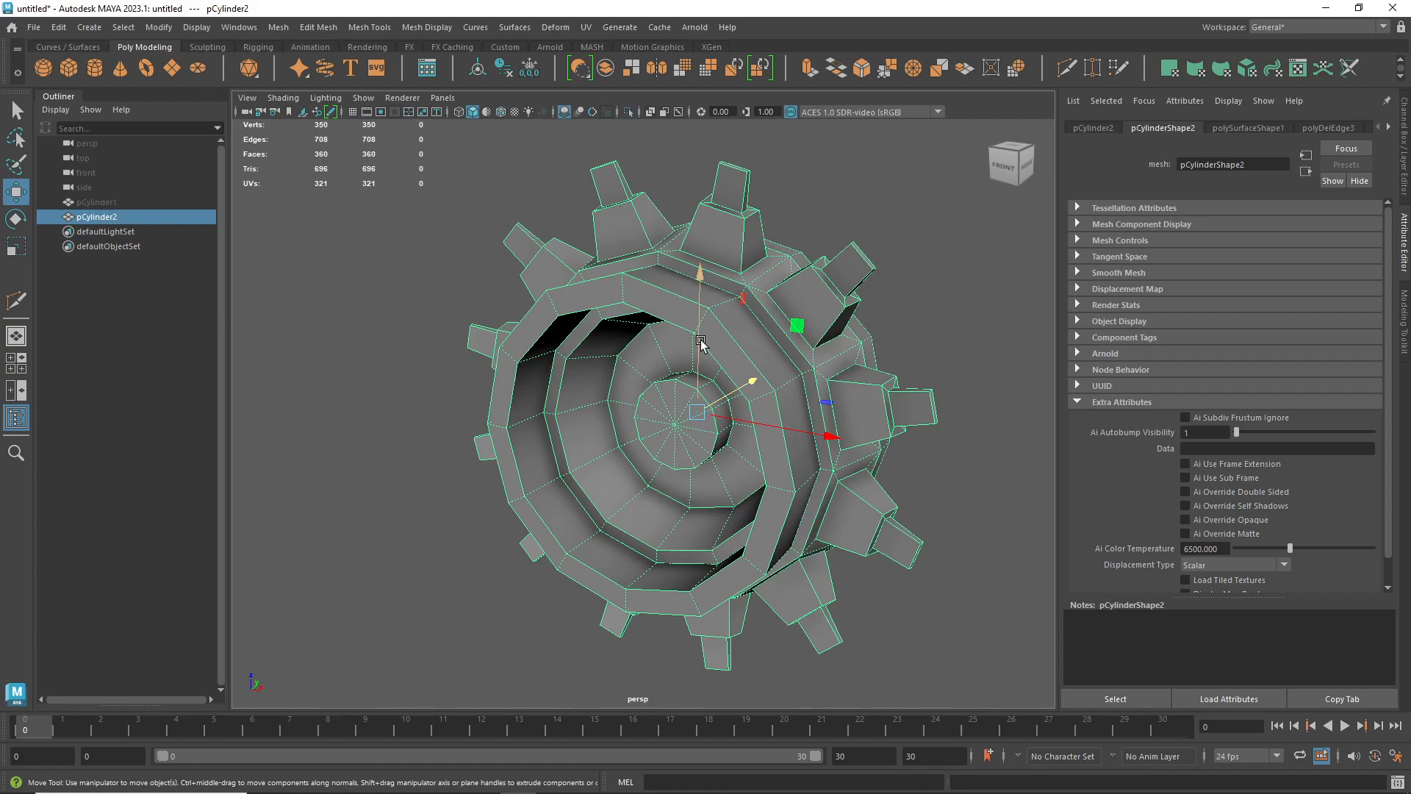
{"action": "left_click", "coordinate": [933, 324]}
{"action": "middle_click_drag", "start_coordinate": [850, 360], "coordinate": [765, 416], "text": "alt"}
{"action": "left_click", "coordinate": [659, 429]}
{"action": "right_click_drag", "start_coordinate": [595, 398], "coordinate": [615, 430], "text": "alt"}
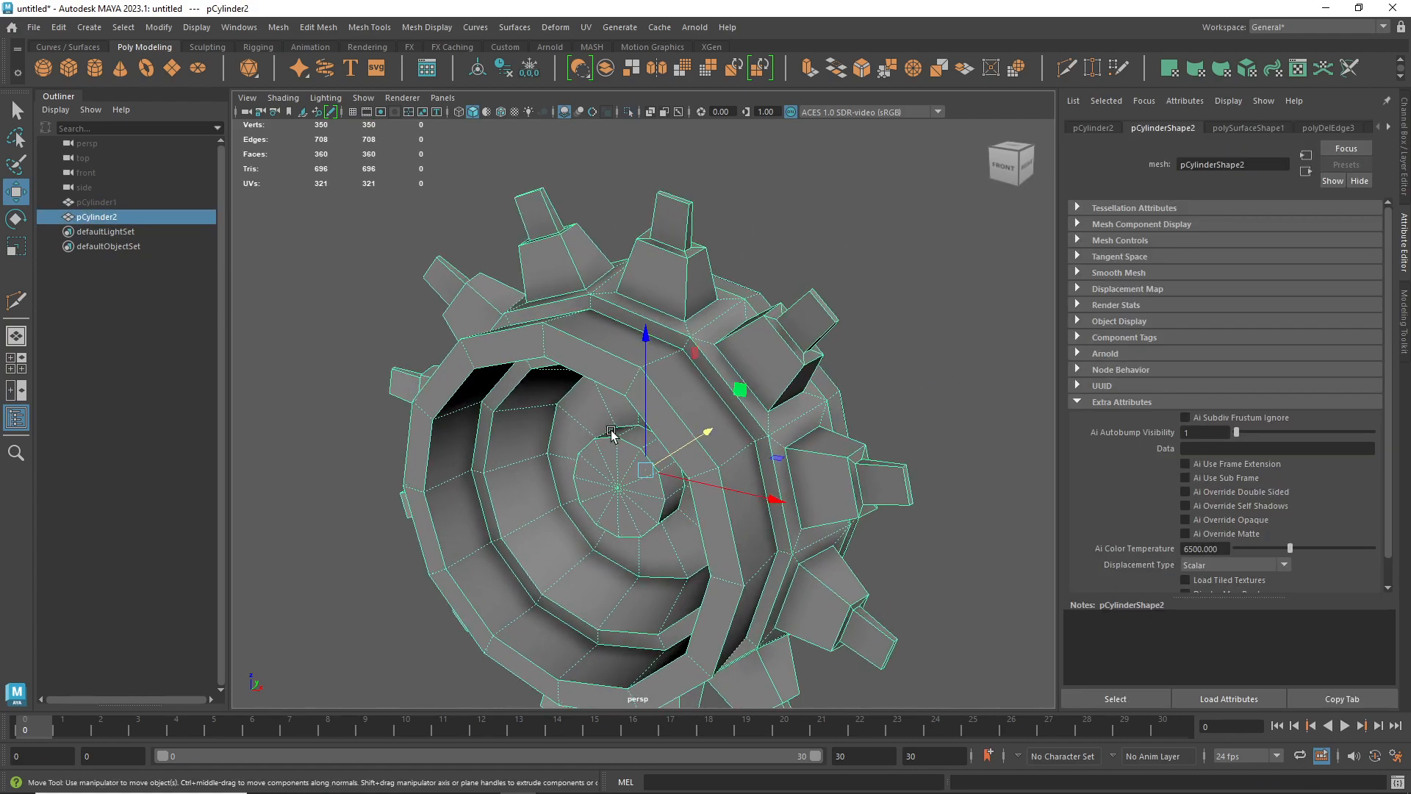
{"action": "left_click_drag", "start_coordinate": [614, 431], "coordinate": [646, 409], "text": "alt"}
{"action": "right_click_drag", "start_coordinate": [646, 409], "coordinate": [711, 447], "text": "alt"}
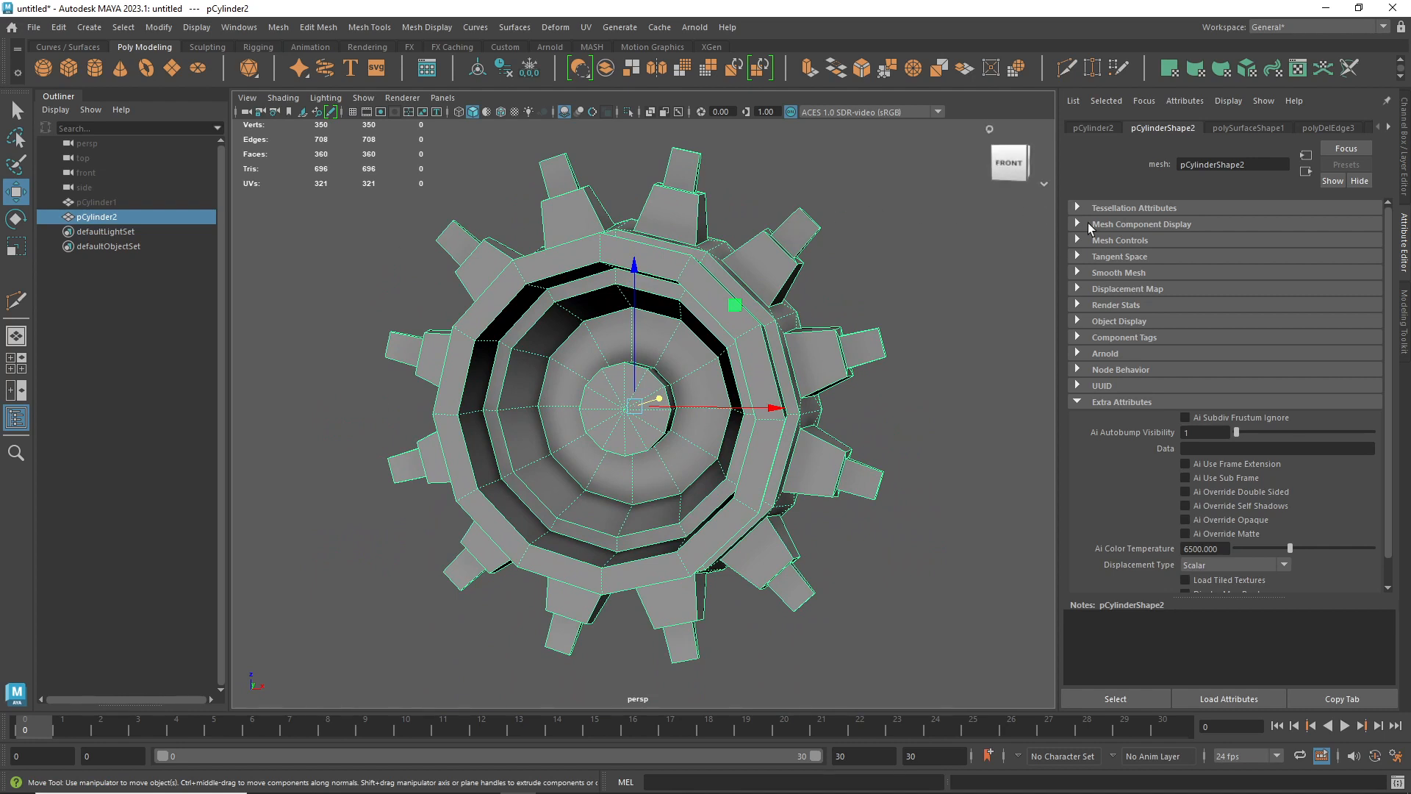
Minimize Maya and switch to ZBrush.
{"action": "left_click", "coordinate": [1321, 10]}
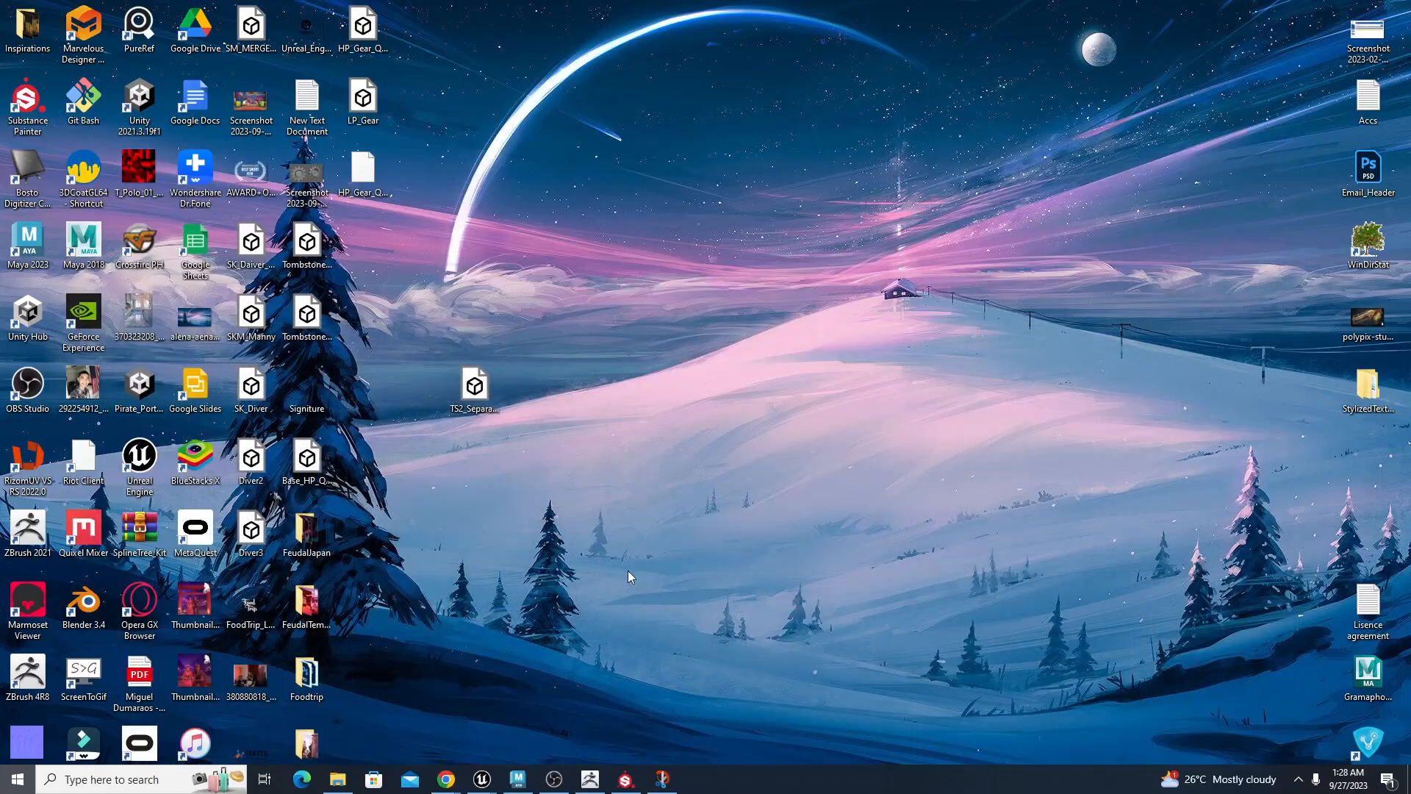
{"action": "key", "text": "super"}
{"action": "left_click", "coordinate": [589, 786]}
{"action": "left_click_drag", "start_coordinate": [923, 419], "coordinate": [927, 485]}
Import the LP_Gear mesh from the Desktop, accepting the default FBX import options.
{"action": "left_click", "coordinate": [1295, 102]}
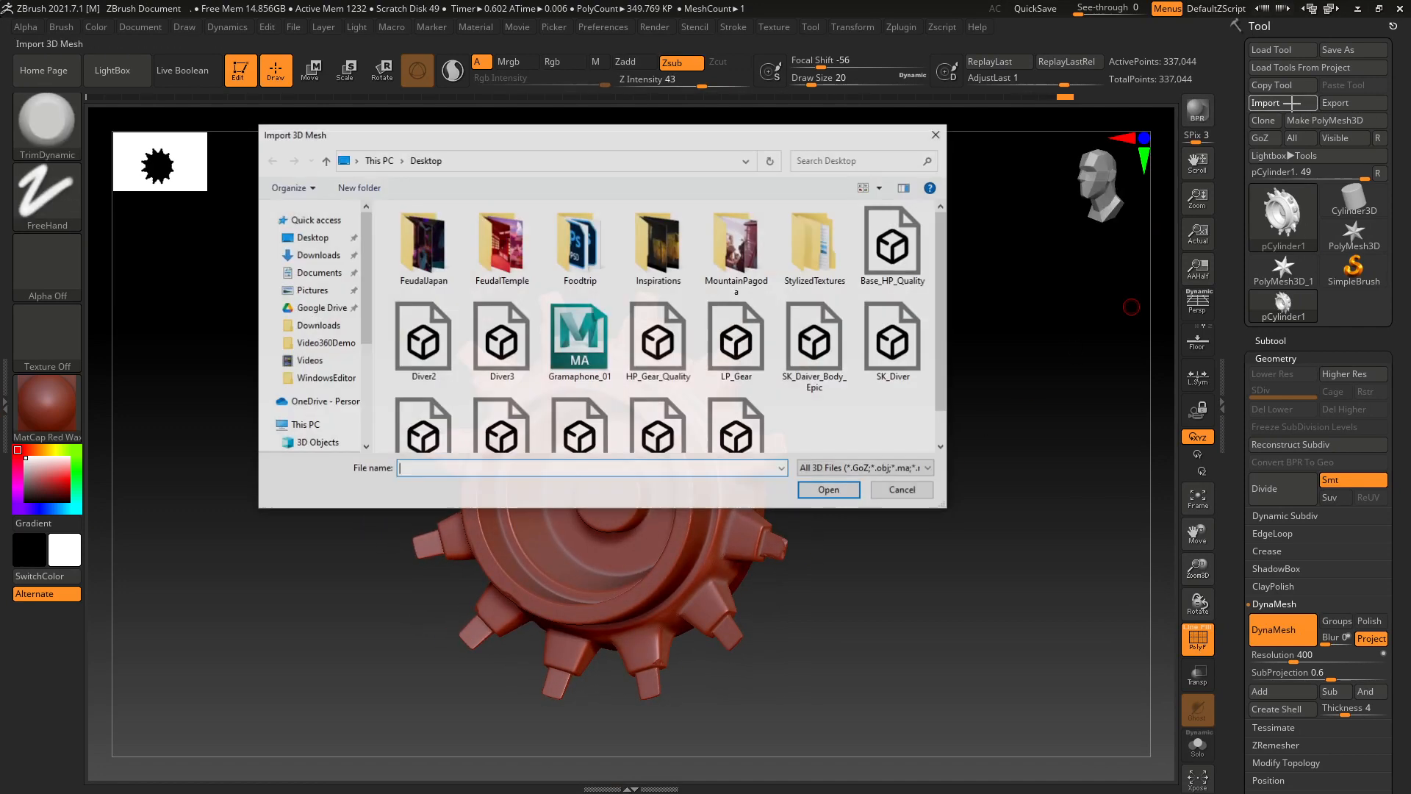
{"action": "left_click", "coordinate": [313, 237]}
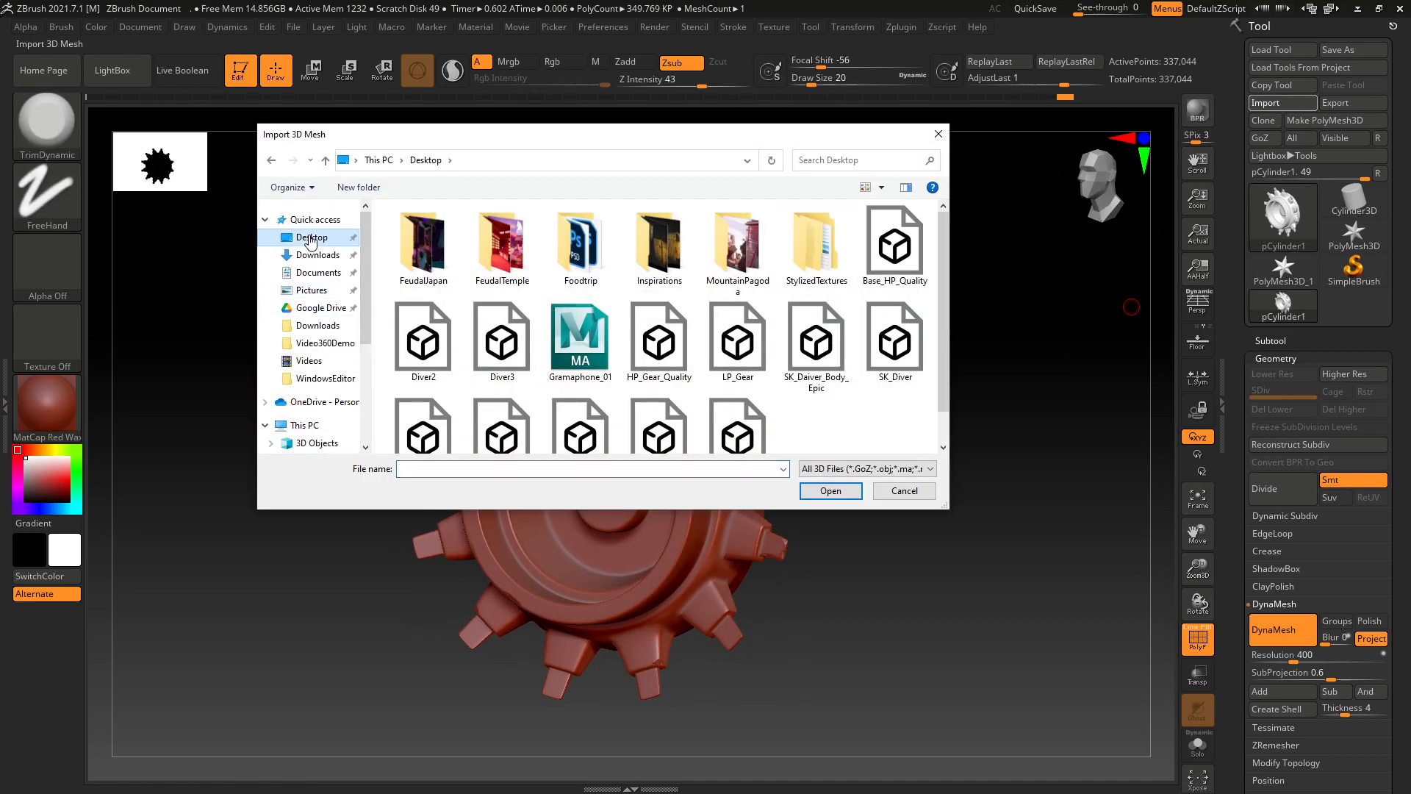
{"action": "left_click", "coordinate": [737, 342]}
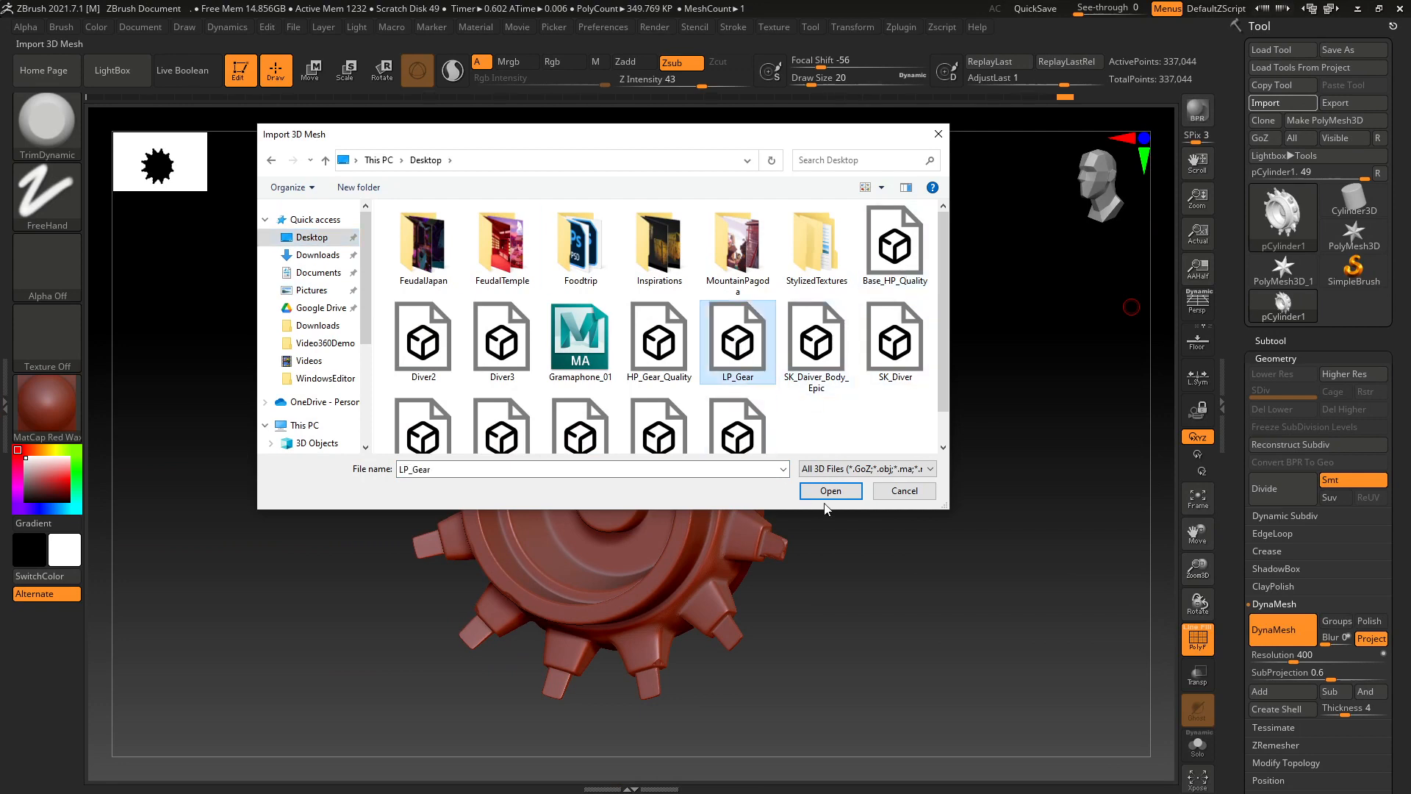
{"action": "left_click", "coordinate": [830, 491]}
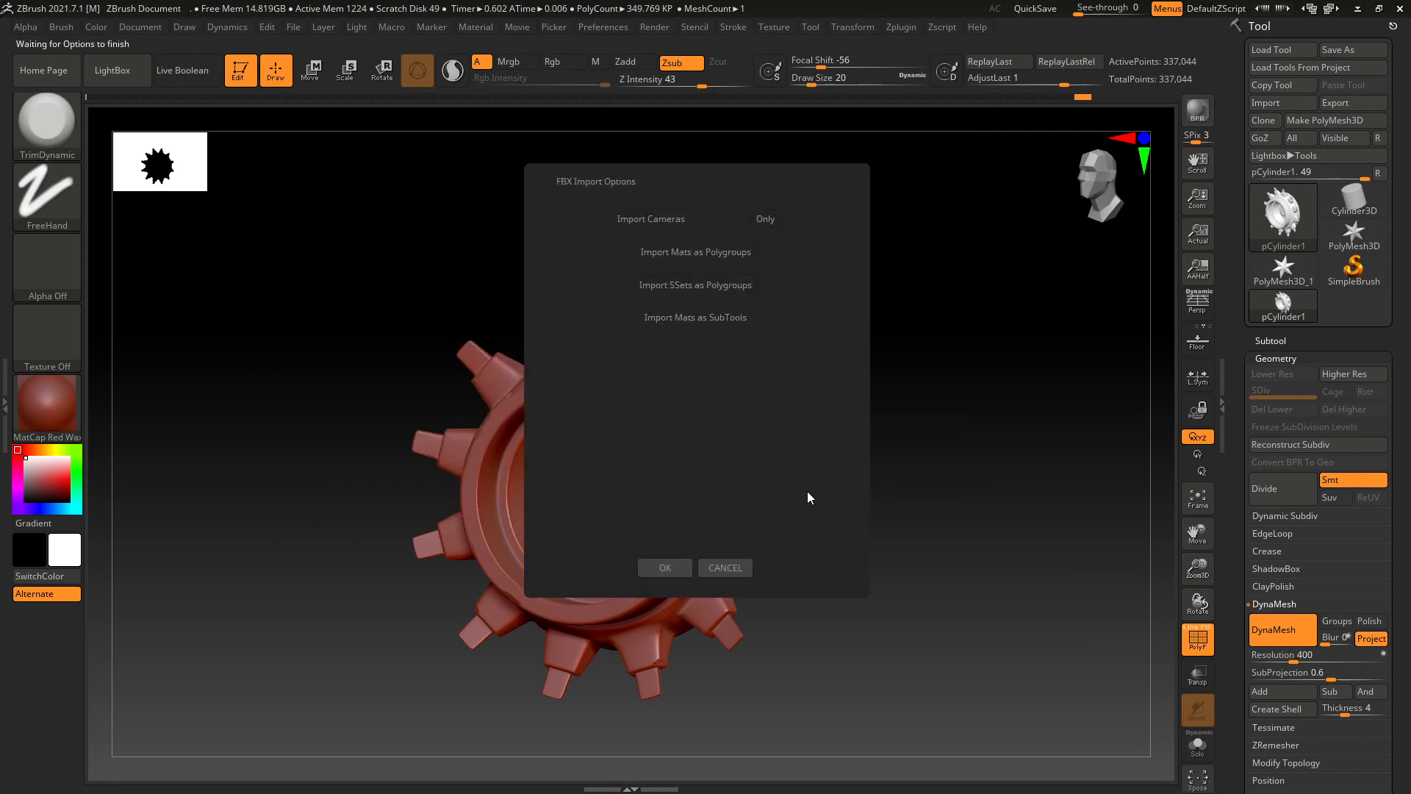
{"action": "left_click", "coordinate": [668, 568]}
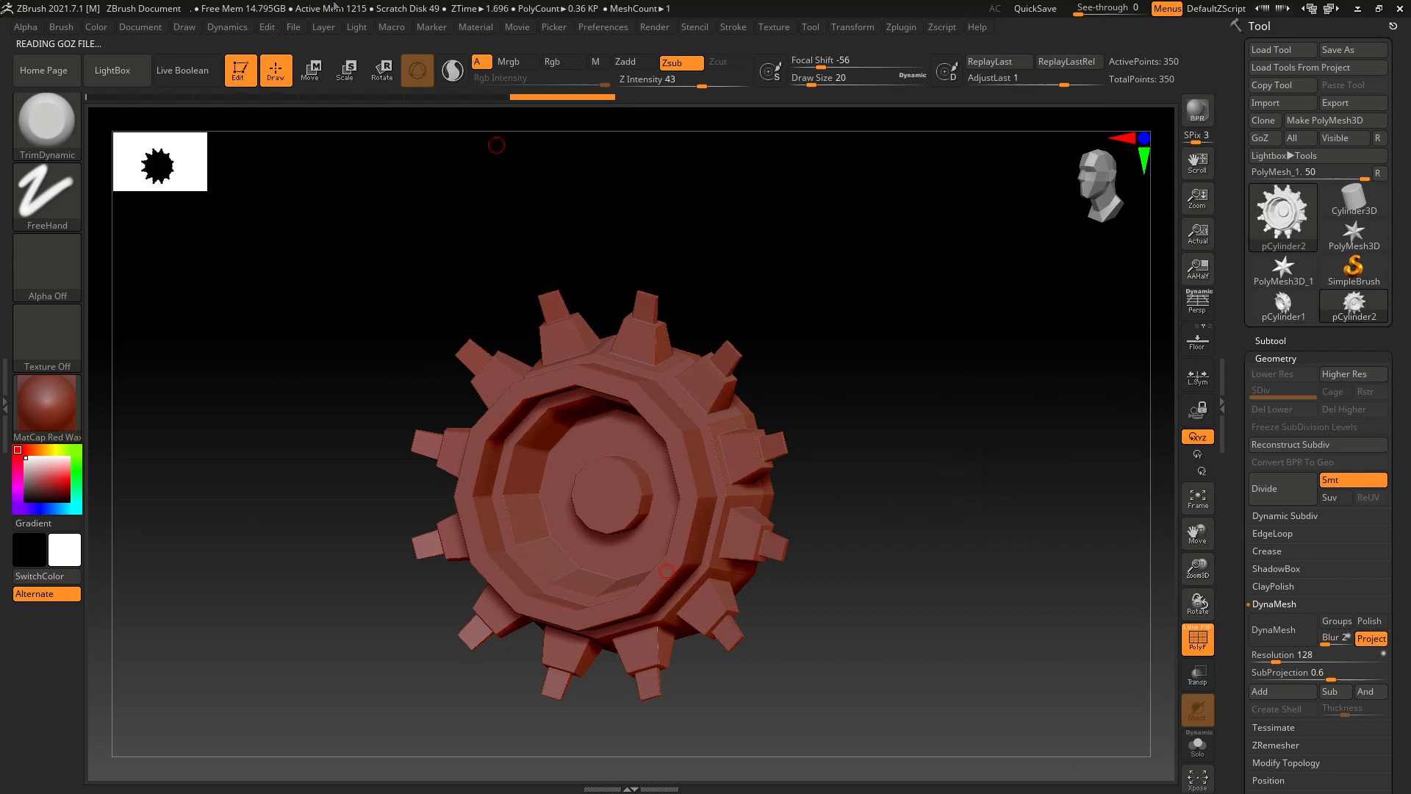
Try dividing the imported gear up to subdivision level 3 with smoothing on, and undo both divisions.
{"action": "left_click_drag", "start_coordinate": [882, 294], "coordinate": [892, 353]}
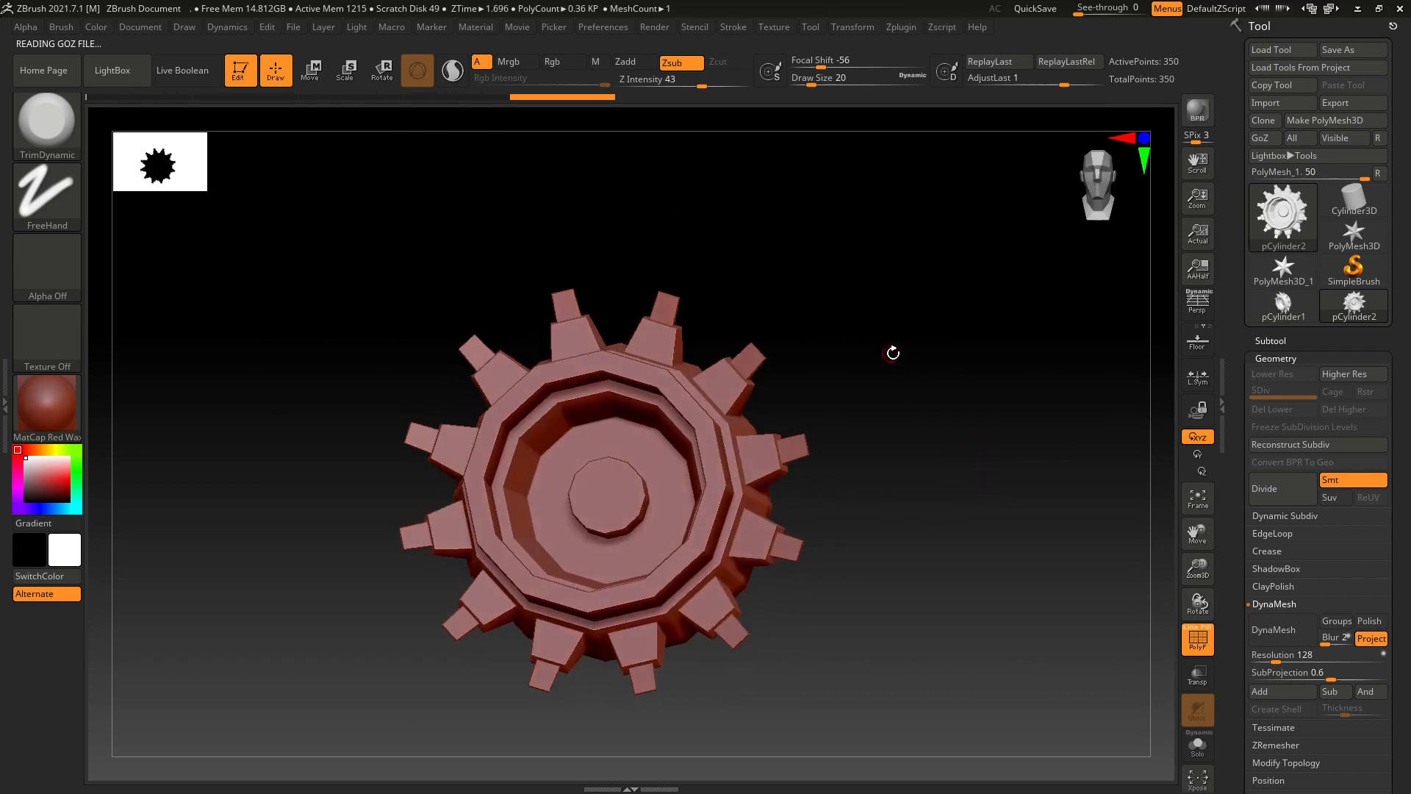
{"action": "left_click", "coordinate": [1284, 499]}
{"action": "left_click", "coordinate": [1285, 499]}
{"action": "left_click_drag", "start_coordinate": [904, 438], "coordinate": [879, 409]}
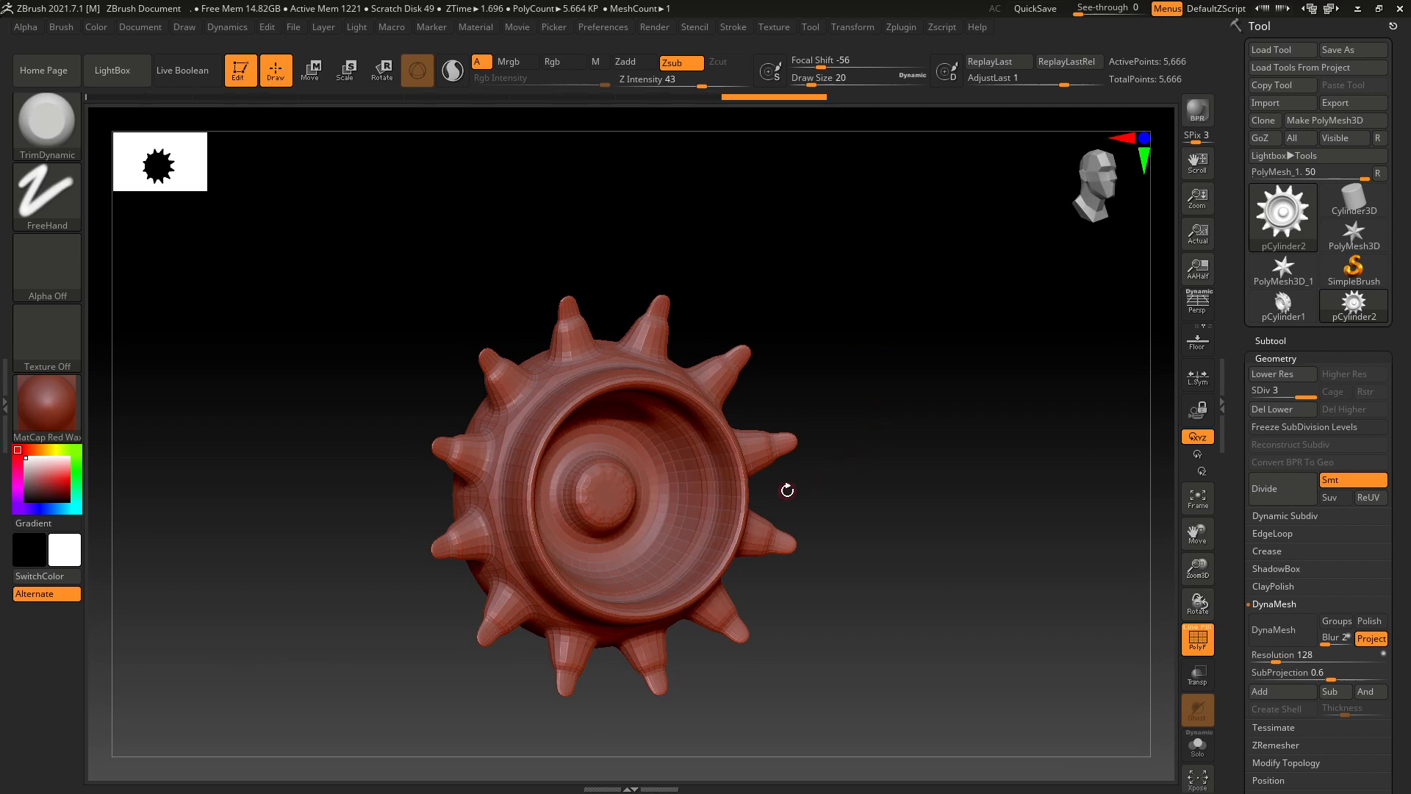
{"action": "key", "text": "shift+d"}
{"action": "key", "text": "shift+d"}
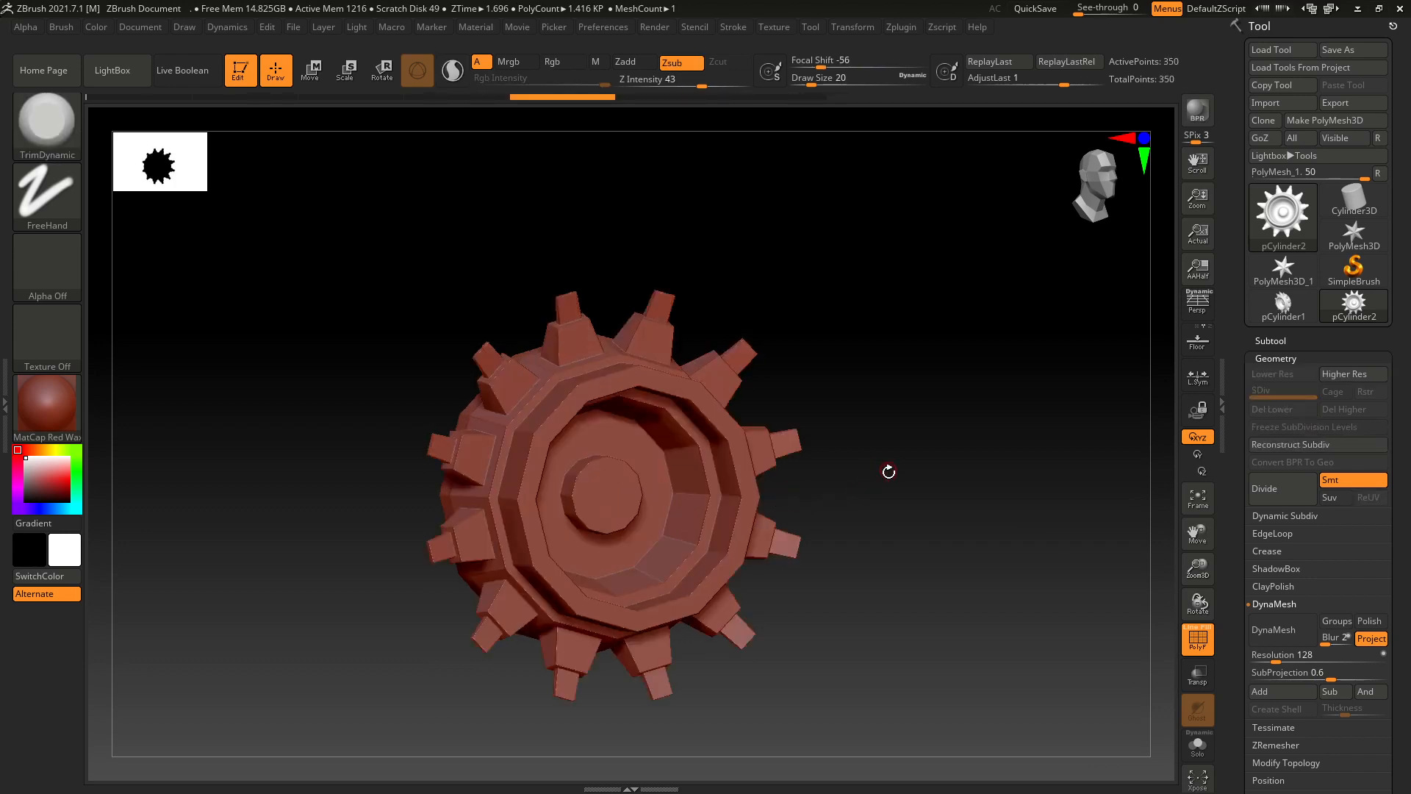
Examine the undivided gear's faceted edges and teeth from the front, side and back.
{"action": "left_click_drag", "start_coordinate": [888, 472], "coordinate": [870, 491]}
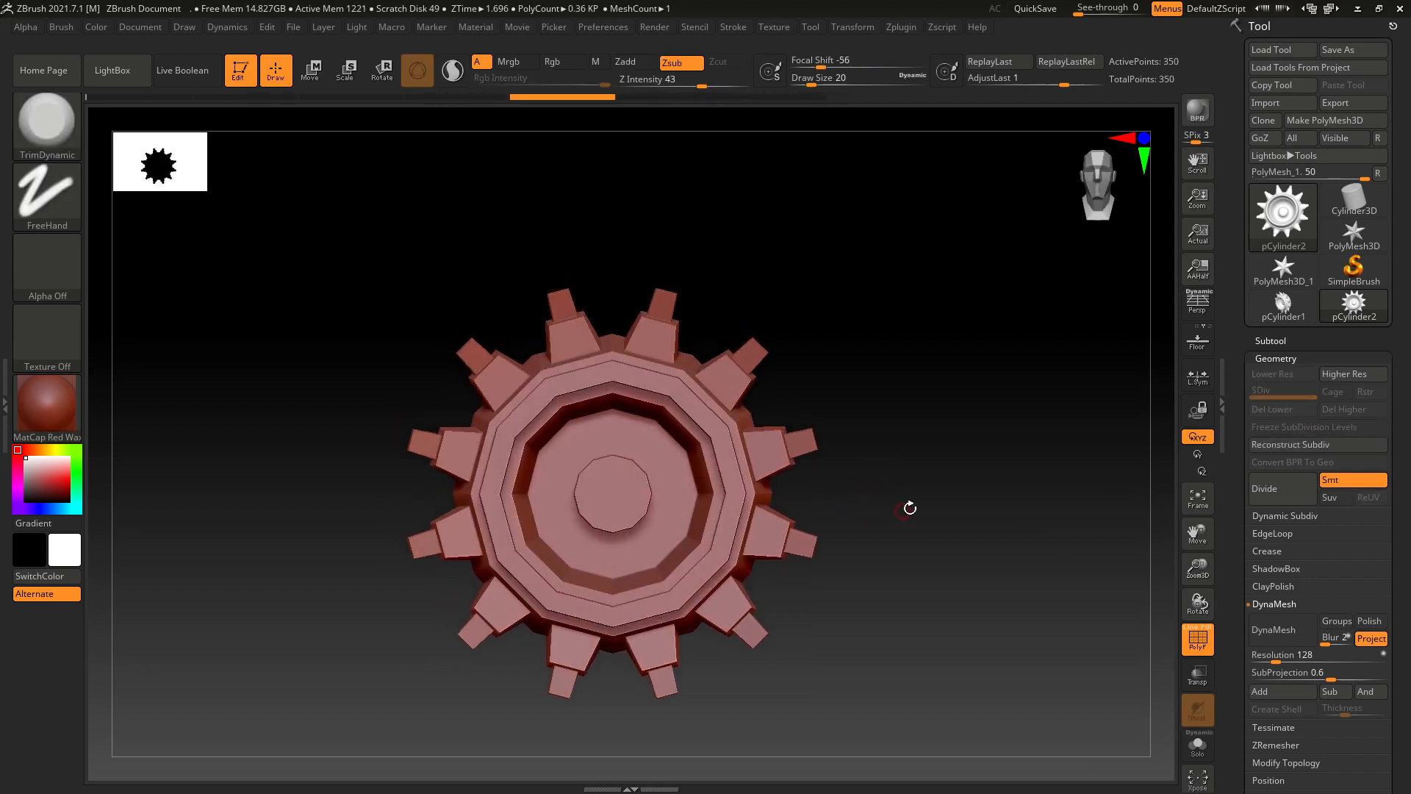
{"action": "left_click_drag", "start_coordinate": [910, 508], "coordinate": [813, 473]}
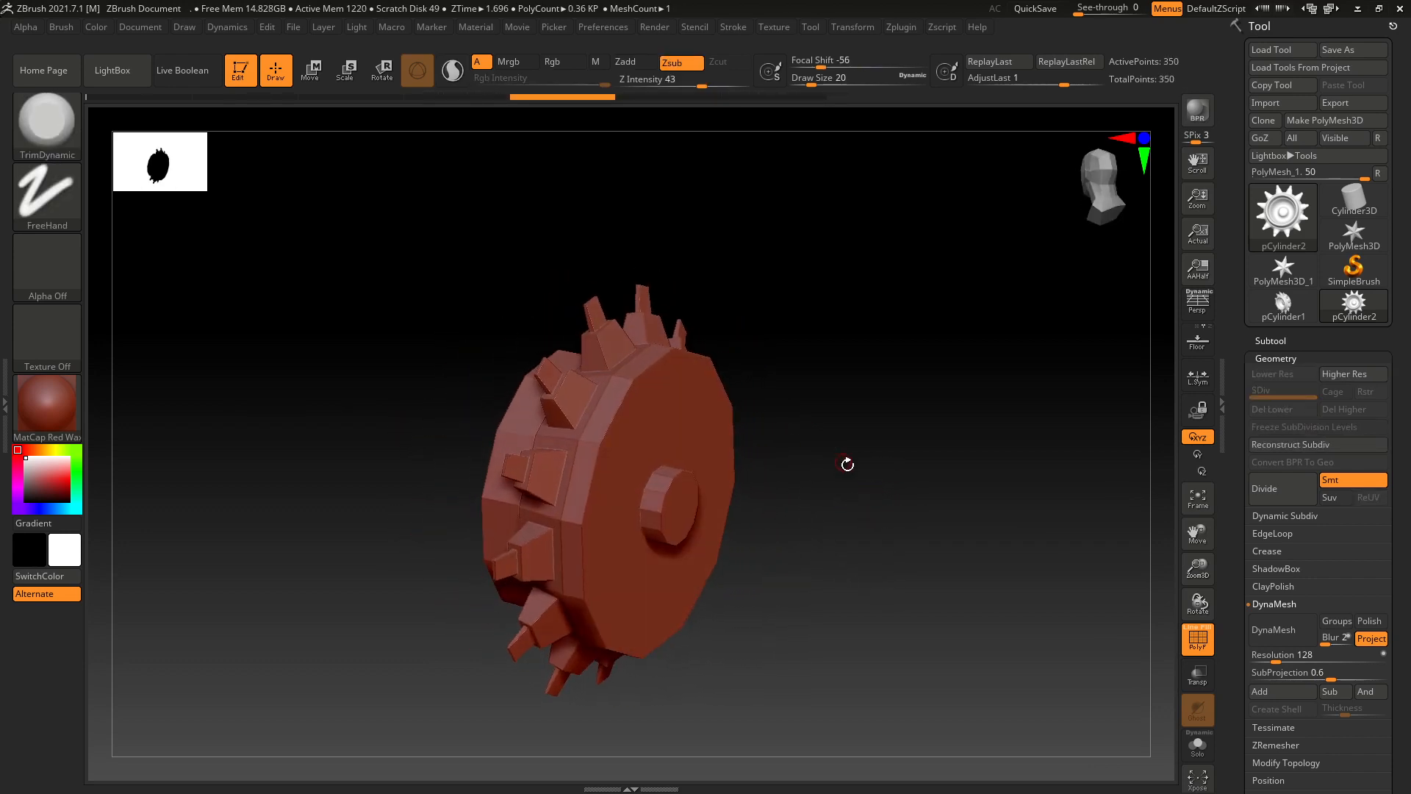
{"action": "left_click_drag", "start_coordinate": [859, 552], "coordinate": [878, 505]}
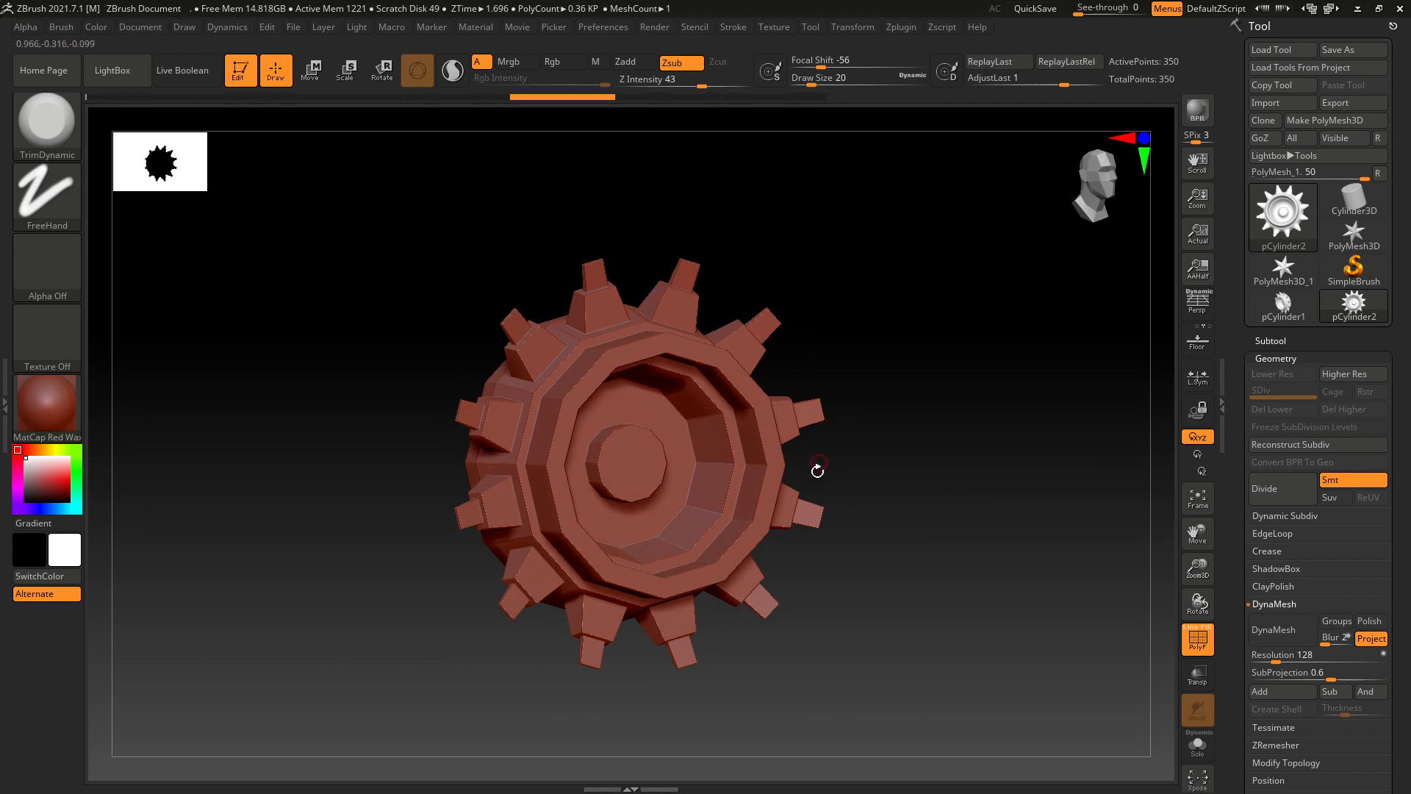
{"action": "left_click_drag", "start_coordinate": [817, 470], "coordinate": [913, 493]}
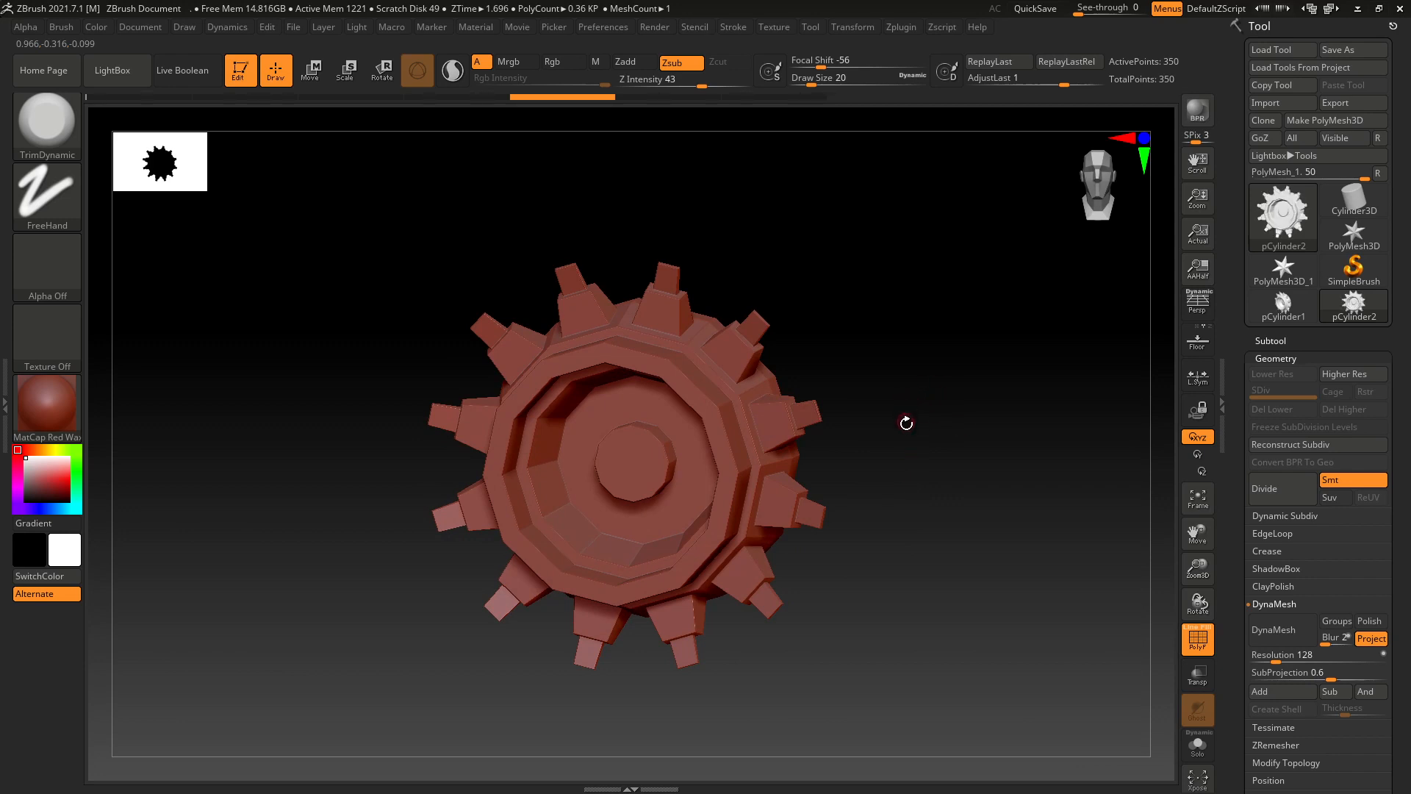
{"action": "left_click_drag", "start_coordinate": [906, 422], "coordinate": [934, 398]}
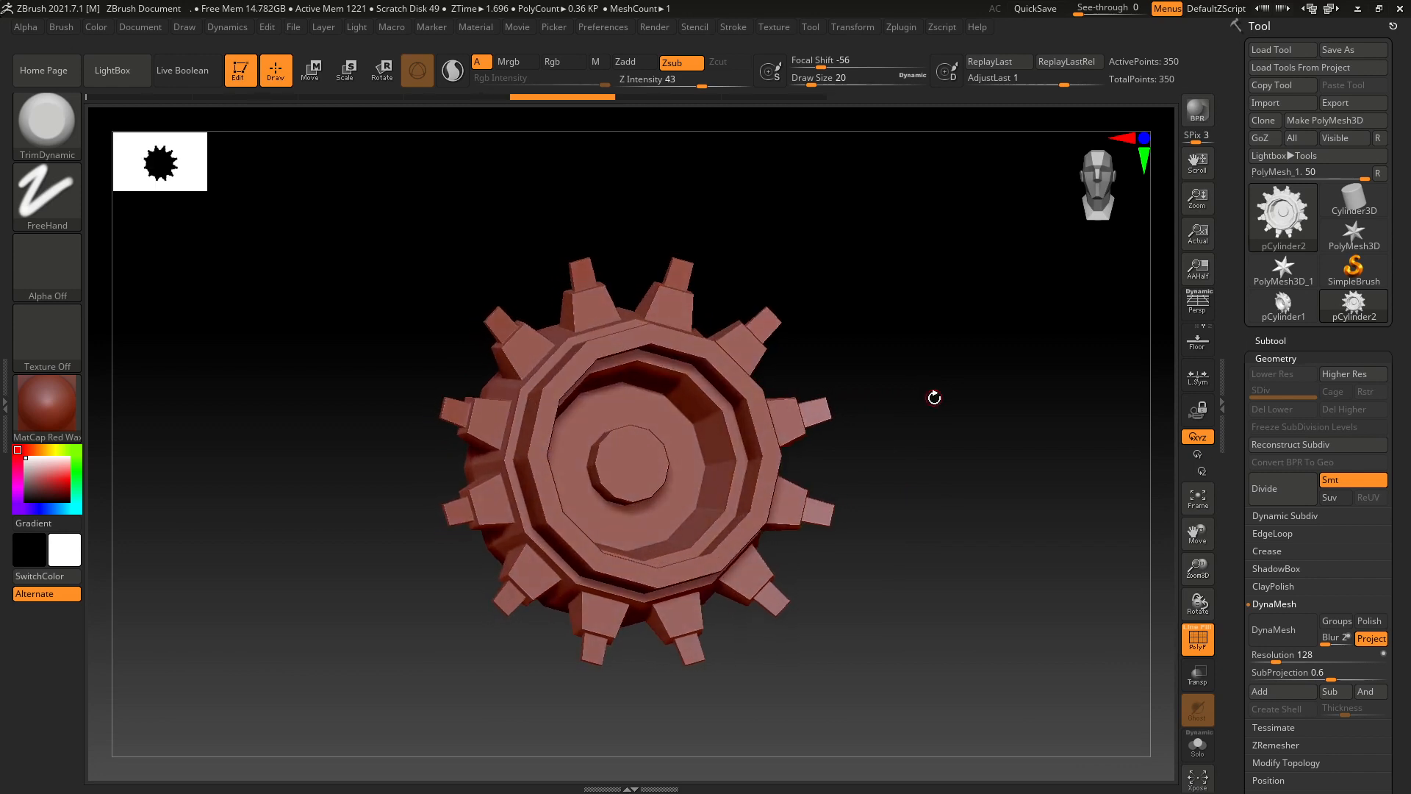
{"action": "scroll", "coordinate": [489, 426], "scroll_direction": "up", "scroll_amount": 3}
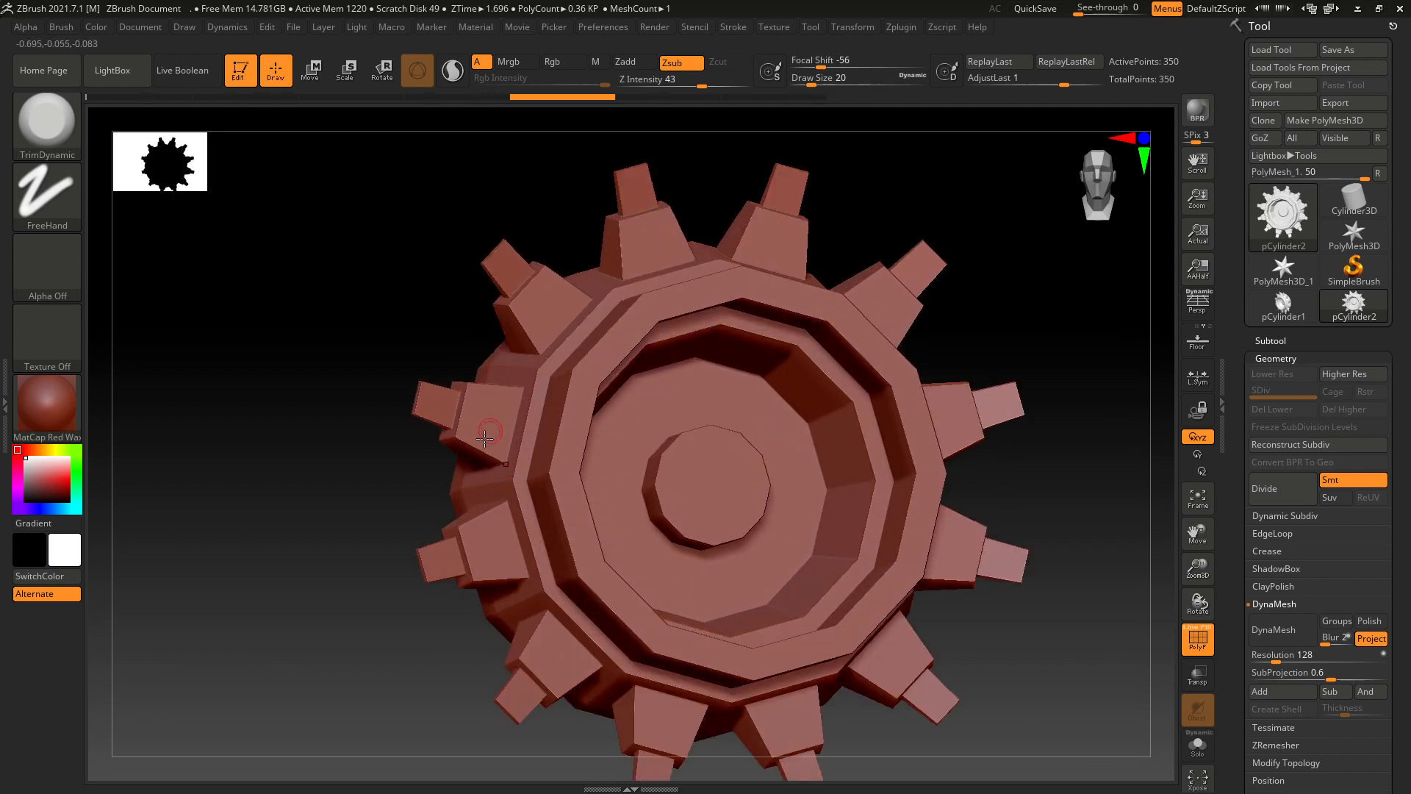
{"action": "left_click_drag", "start_coordinate": [361, 519], "coordinate": [935, 400]}
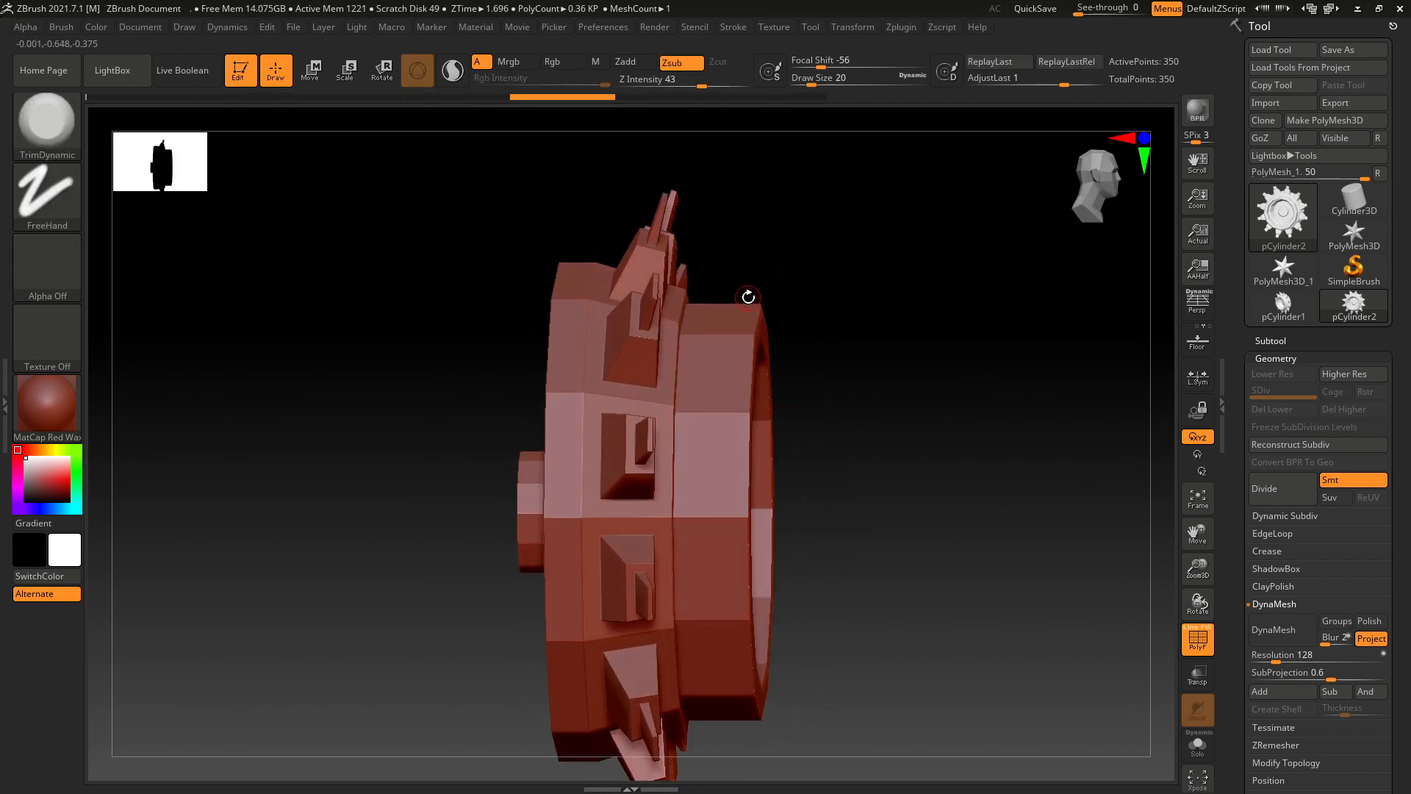
{"action": "mouse_move", "coordinate": [748, 297]}
{"action": "left_mouse_down", "text": "shift"}
{"action": "mouse_move", "coordinate": [810, 283]}
{"action": "mouse_move", "coordinate": [772, 332]}
{"action": "left_mouse_up", "text": "shift"}
{"action": "left_click_drag", "start_coordinate": [945, 409], "coordinate": [854, 432], "text": "shift"}
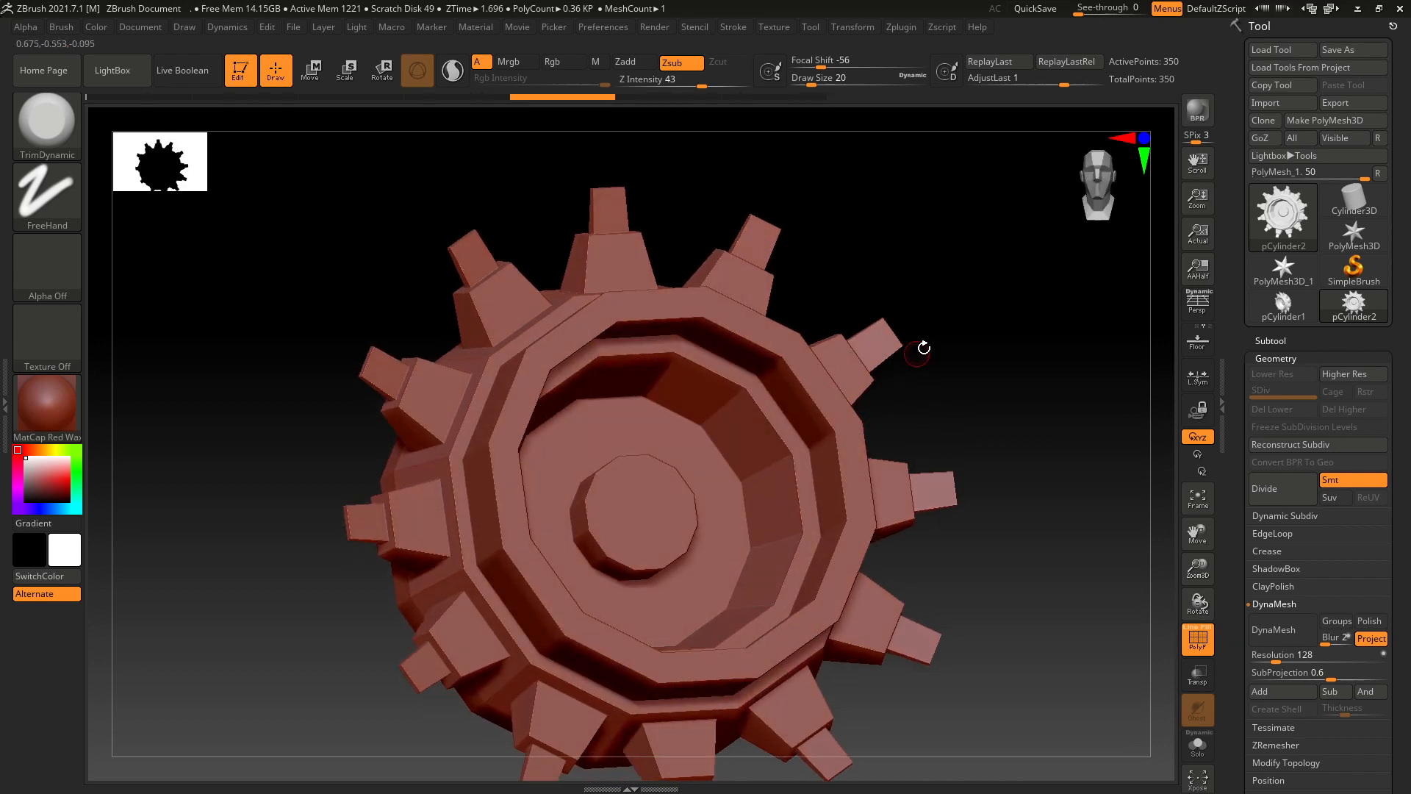
{"action": "left_click_drag", "start_coordinate": [924, 348], "coordinate": [1143, 394]}
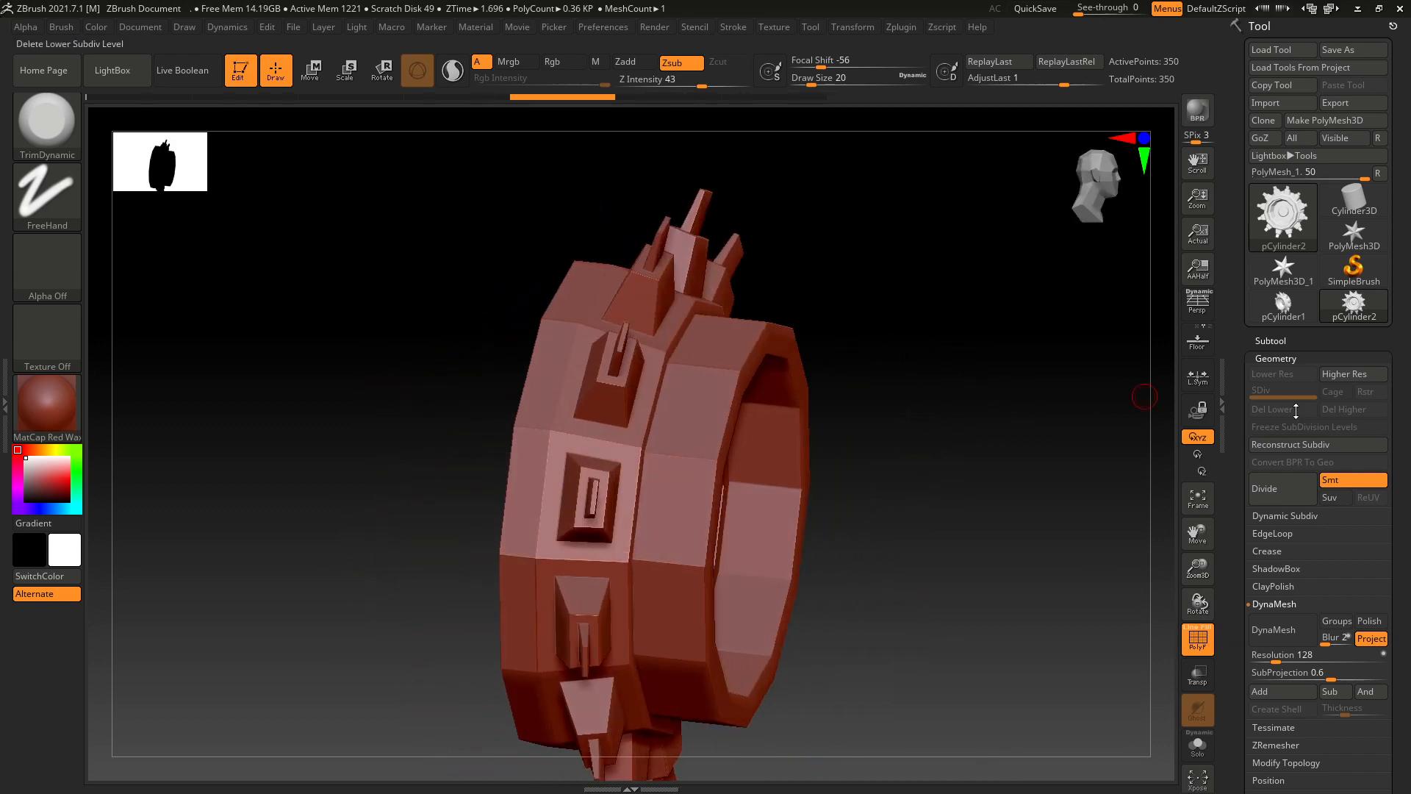
Try the smoothed Divide on the low-poly gear again and return to the undivided mesh.
{"action": "left_click", "coordinate": [1272, 493]}
{"action": "left_click", "coordinate": [1273, 493]}
{"action": "left_click_drag", "start_coordinate": [945, 470], "coordinate": [639, 386]}
{"action": "left_click", "coordinate": [1351, 393]}
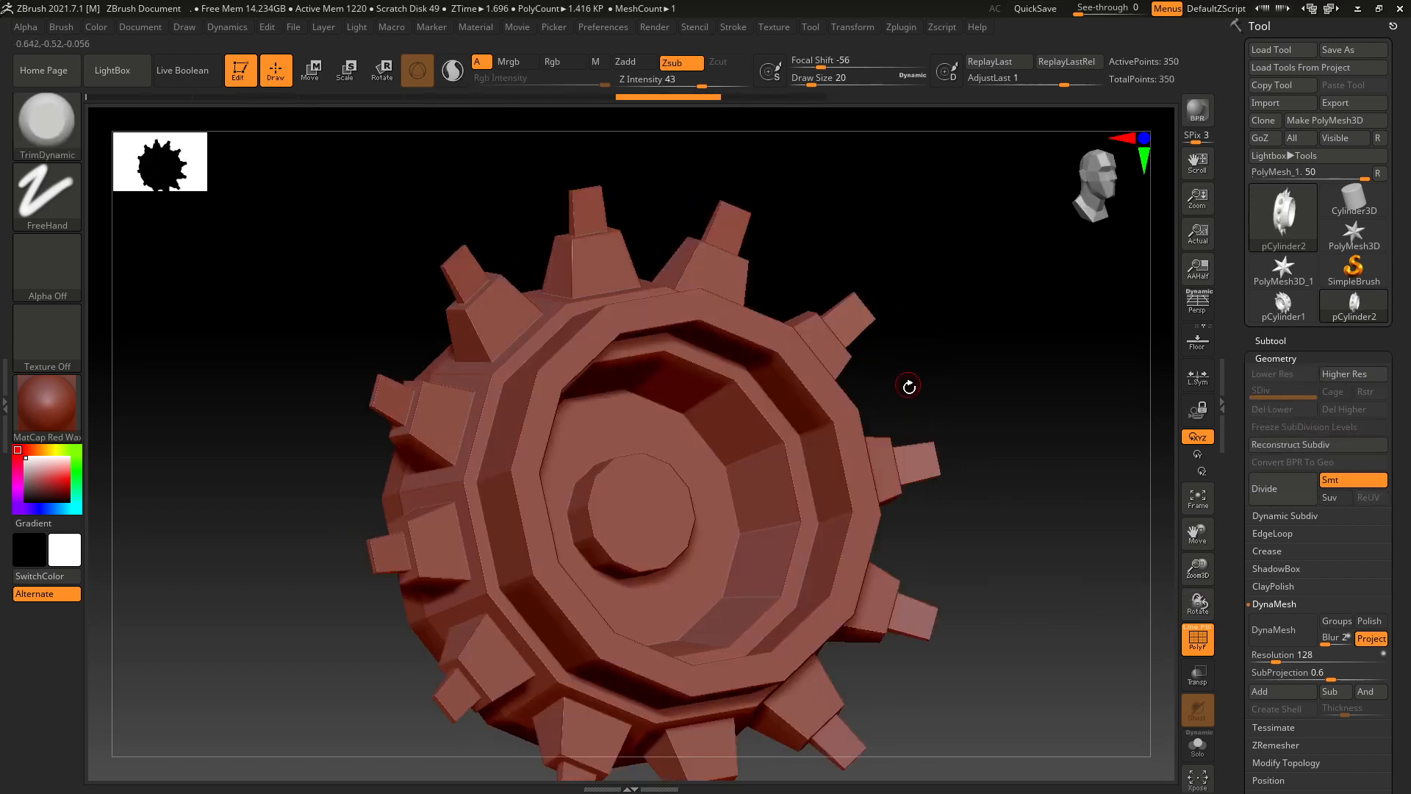
Turn off subdivision smoothing and divide the gear twice, up to subdivision level 3.
{"action": "mouse_move", "coordinate": [1060, 453]}
{"action": "left_mouse_down", "text": "shift"}
{"action": "mouse_move", "coordinate": [1023, 478]}
{"action": "mouse_move", "coordinate": [1163, 456]}
{"action": "left_mouse_up", "text": "shift"}
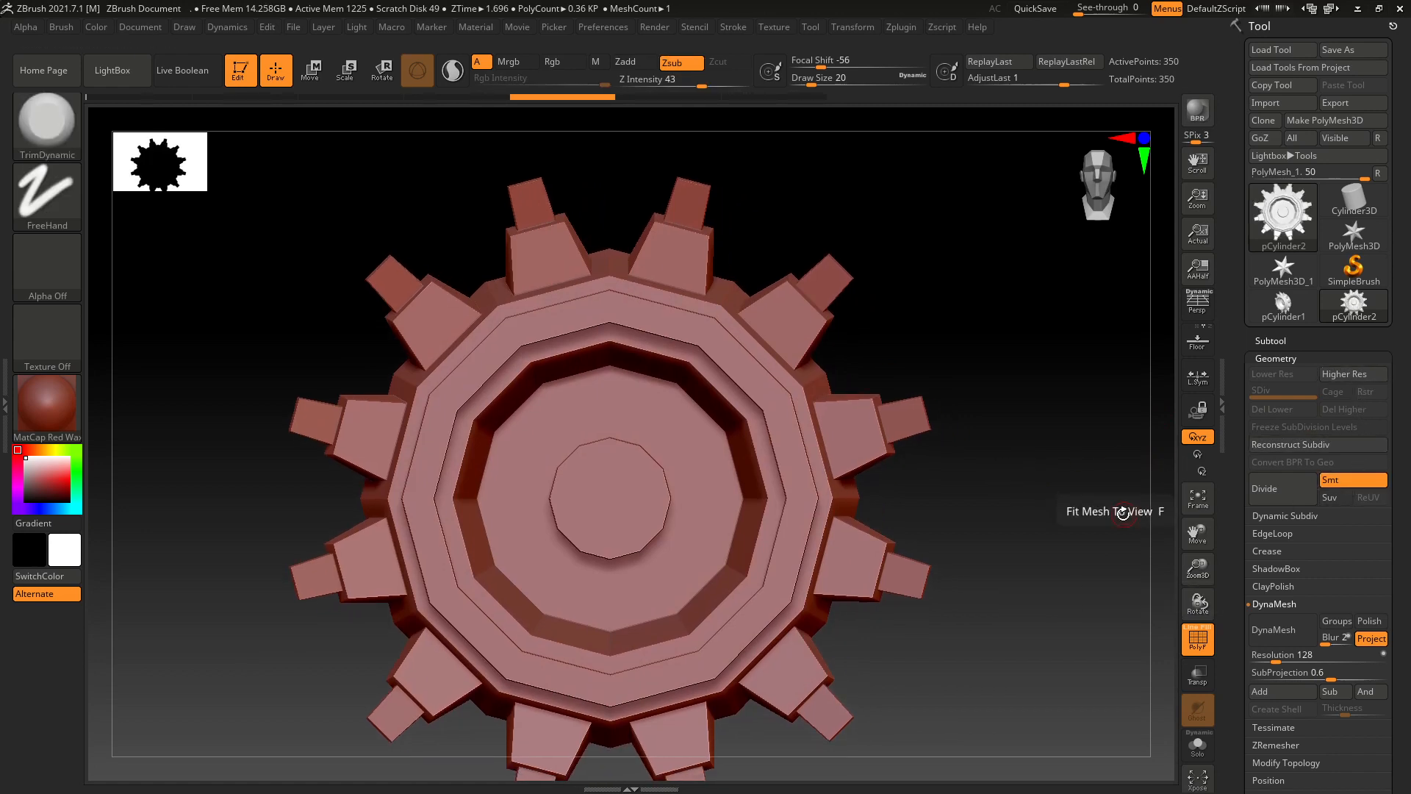
{"action": "left_click_drag", "start_coordinate": [987, 513], "coordinate": [981, 548]}
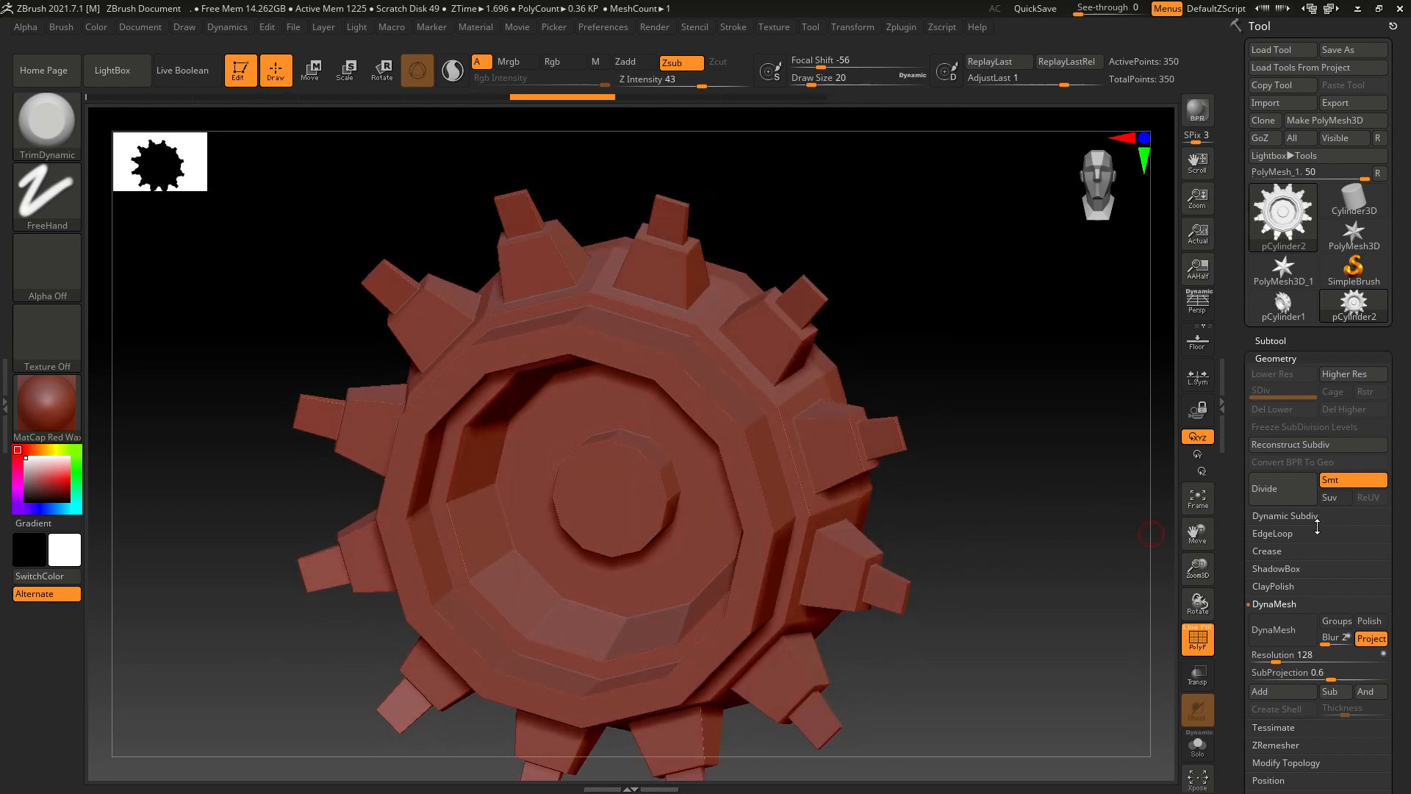
{"action": "left_click", "coordinate": [1351, 482]}
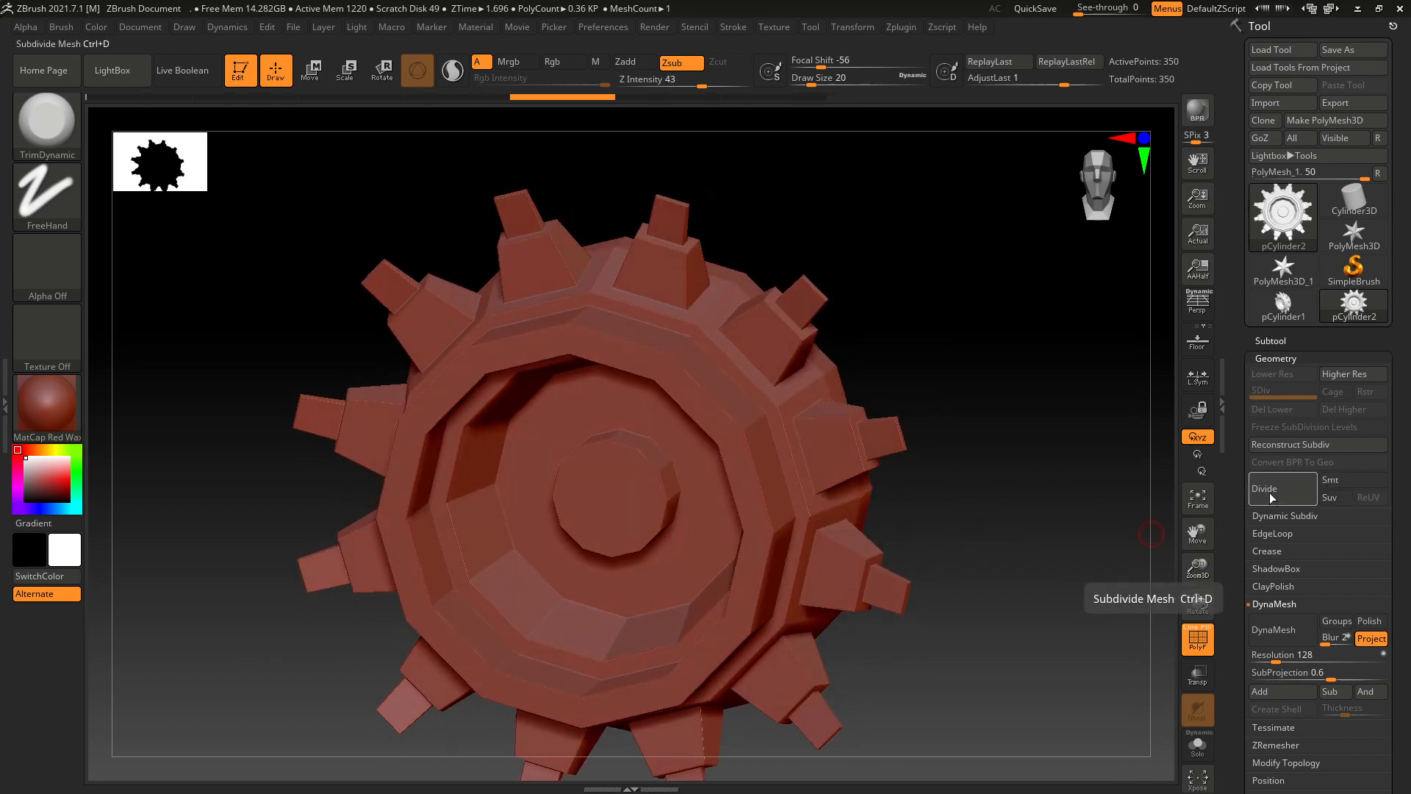
{"action": "left_click", "coordinate": [1271, 496]}
{"action": "left_click", "coordinate": [1271, 497]}
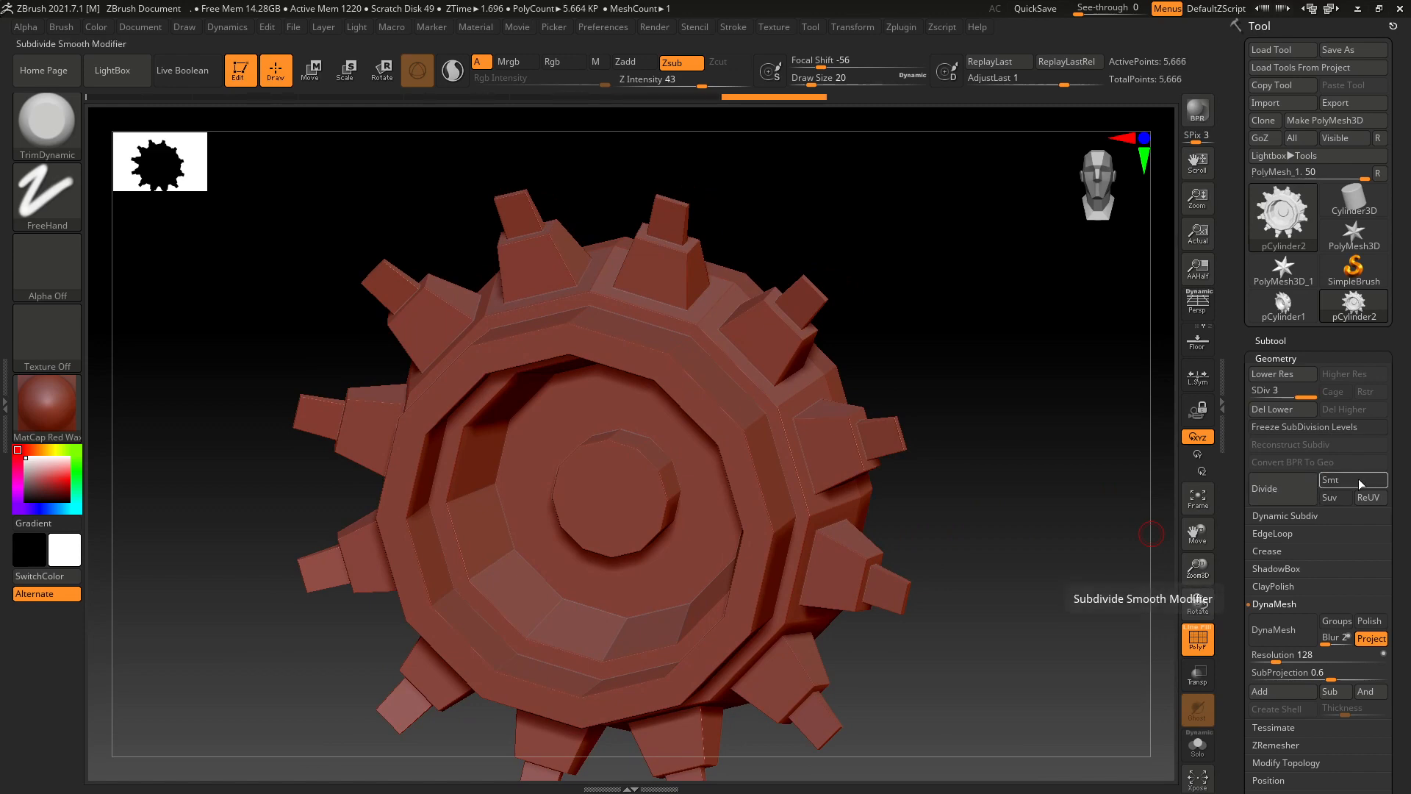
Turn subdivision smoothing back on and divide the gear up to subdivision level 7, checking its rim and teeth.
{"action": "left_click", "coordinate": [1351, 480]}
{"action": "left_click", "coordinate": [1270, 498]}
{"action": "left_click", "coordinate": [1271, 497]}
{"action": "left_click", "coordinate": [1271, 498]}
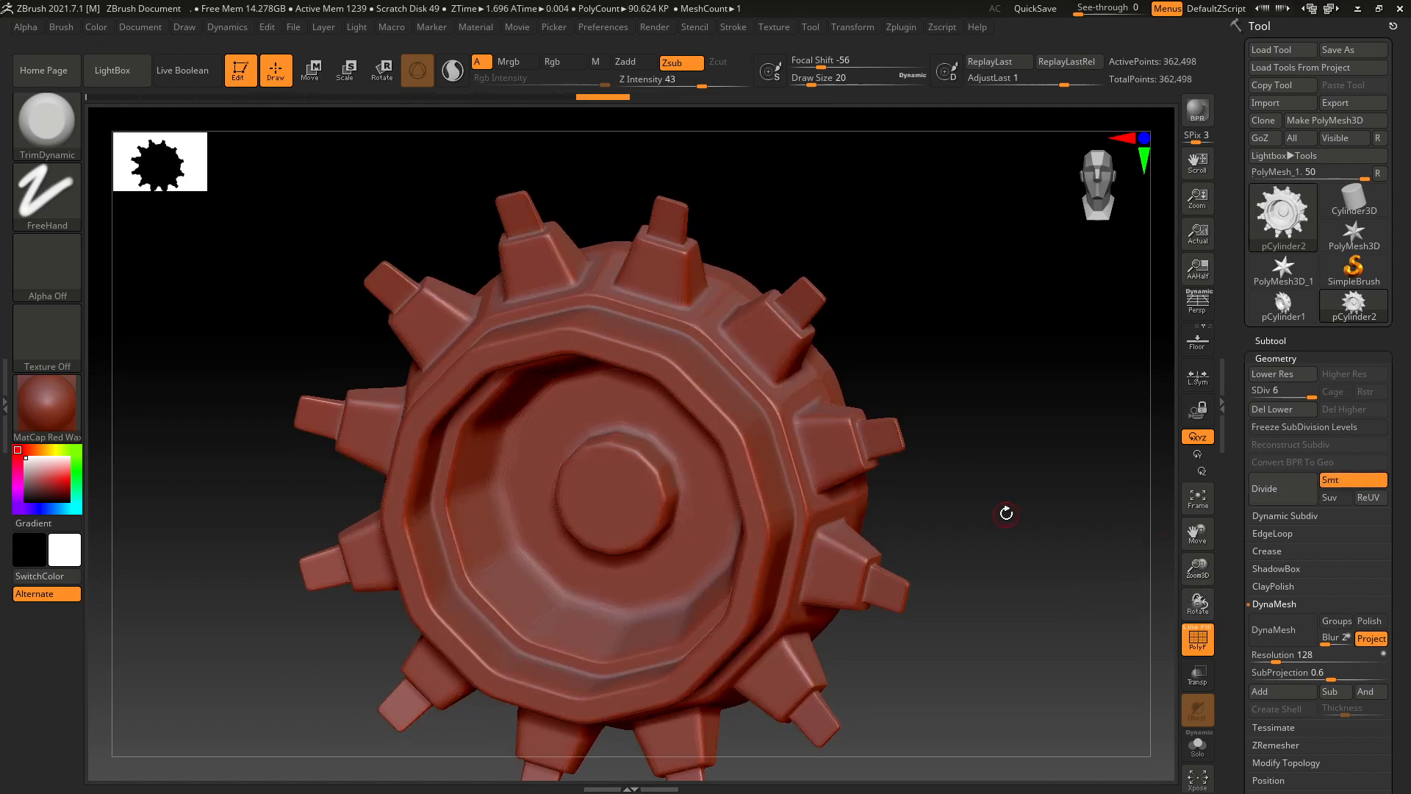
{"action": "left_click_drag", "start_coordinate": [1007, 513], "coordinate": [978, 461]}
{"action": "left_click_drag", "start_coordinate": [891, 472], "coordinate": [610, 555]}
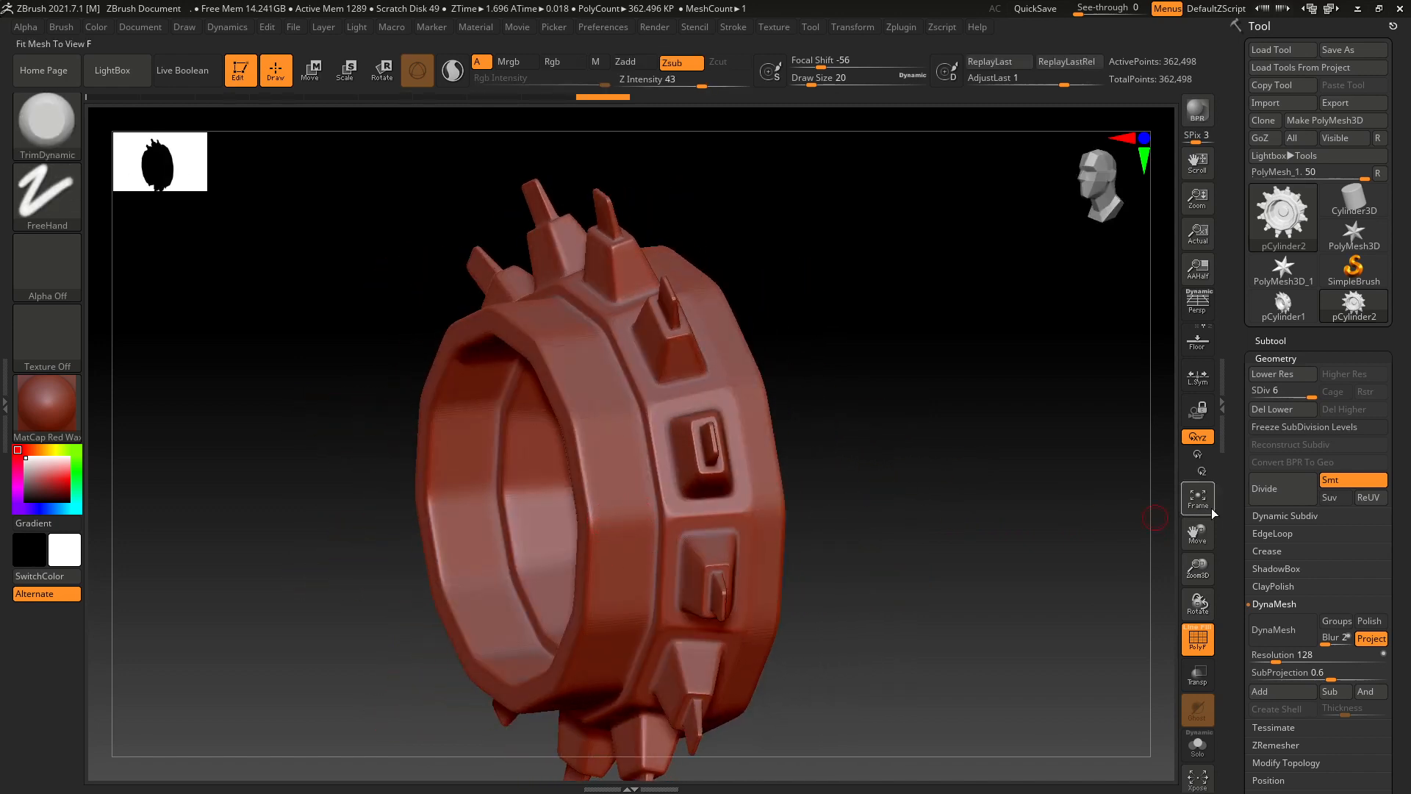
{"action": "left_click", "coordinate": [1266, 489]}
{"action": "mouse_move", "coordinate": [911, 497]}
{"action": "left_mouse_down"}
{"action": "mouse_move", "coordinate": [914, 587]}
{"action": "mouse_move", "coordinate": [918, 508]}
{"action": "left_mouse_up"}
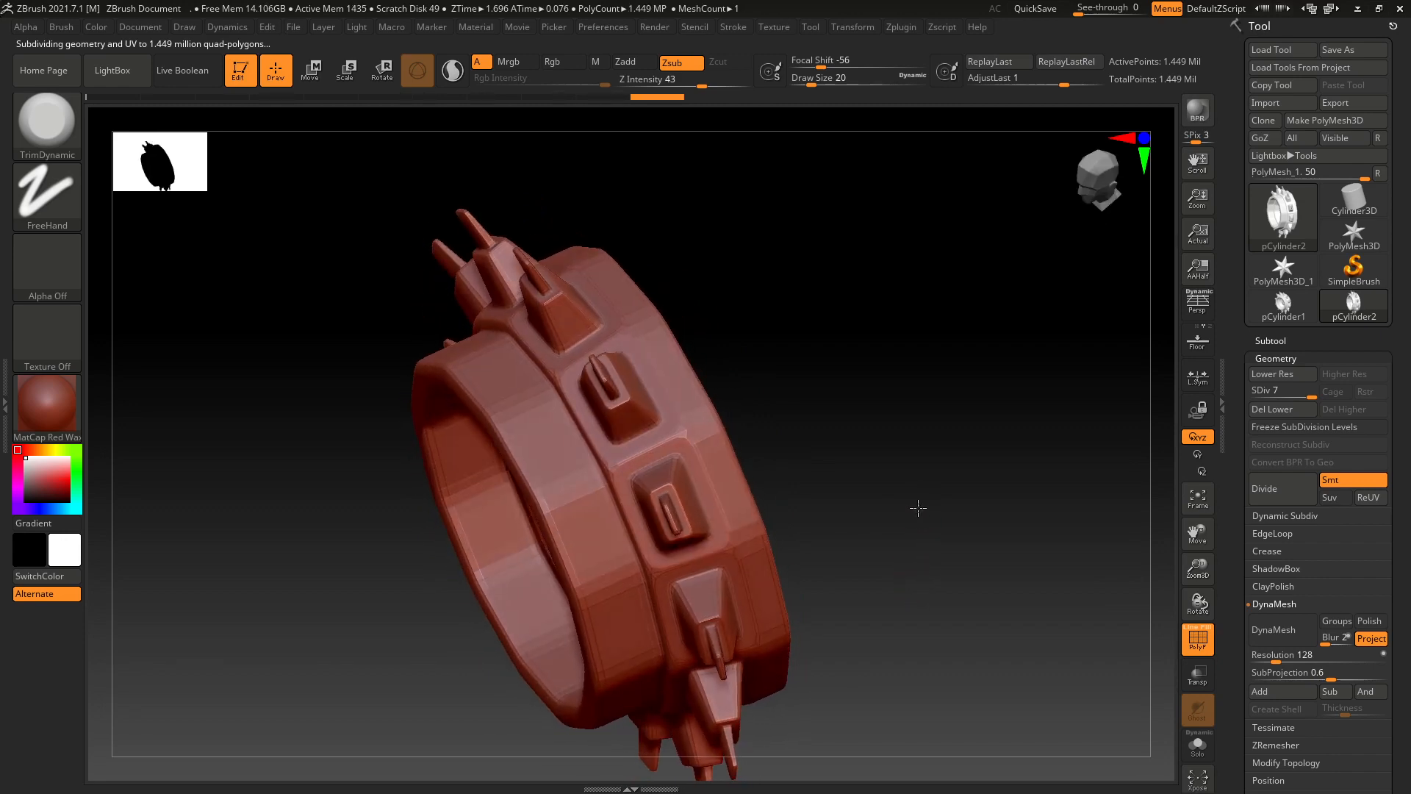
Compare the divided gear with the pCylinder1 gear and return to pCylinder2.
{"action": "left_click", "coordinate": [1283, 303]}
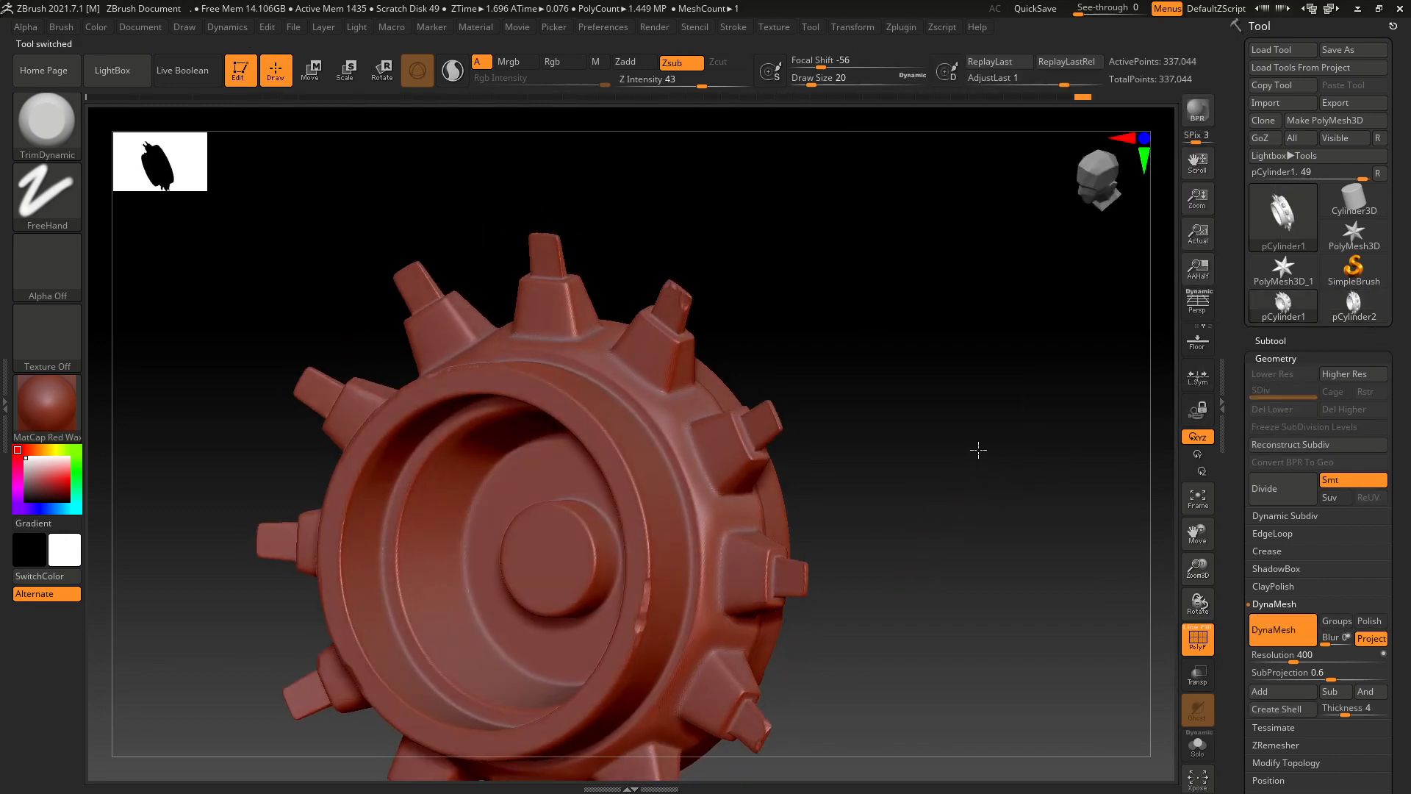
{"action": "left_click_drag", "start_coordinate": [978, 450], "coordinate": [978, 403]}
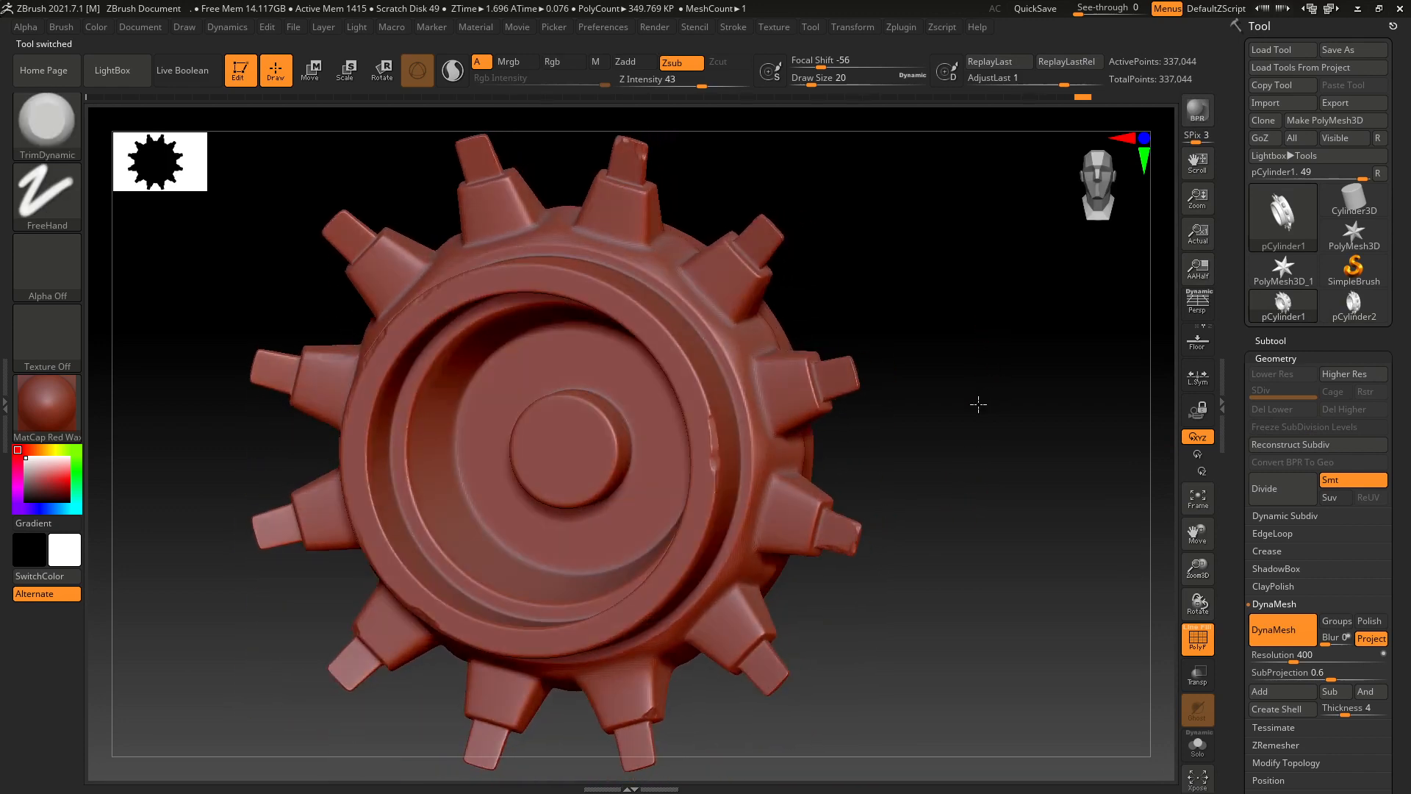
{"action": "left_click", "coordinate": [1352, 314]}
{"action": "left_click_drag", "start_coordinate": [904, 456], "coordinate": [955, 356]}
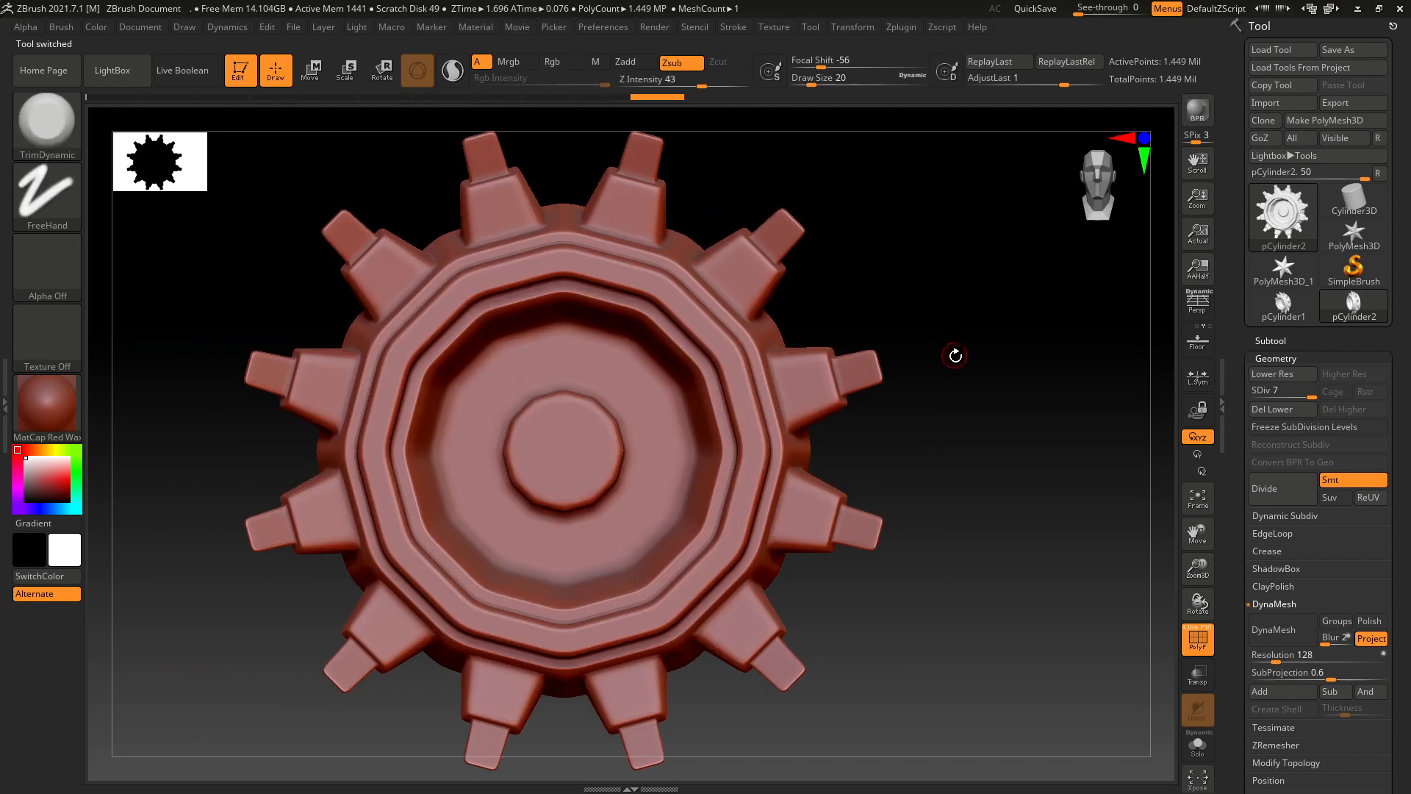
Lower the gear from subdivision level 7 to level 3 and view it at an angle.
{"action": "key", "text": "shift+d"}
{"action": "key", "text": "shift+d"}
{"action": "key", "text": "shift+d"}
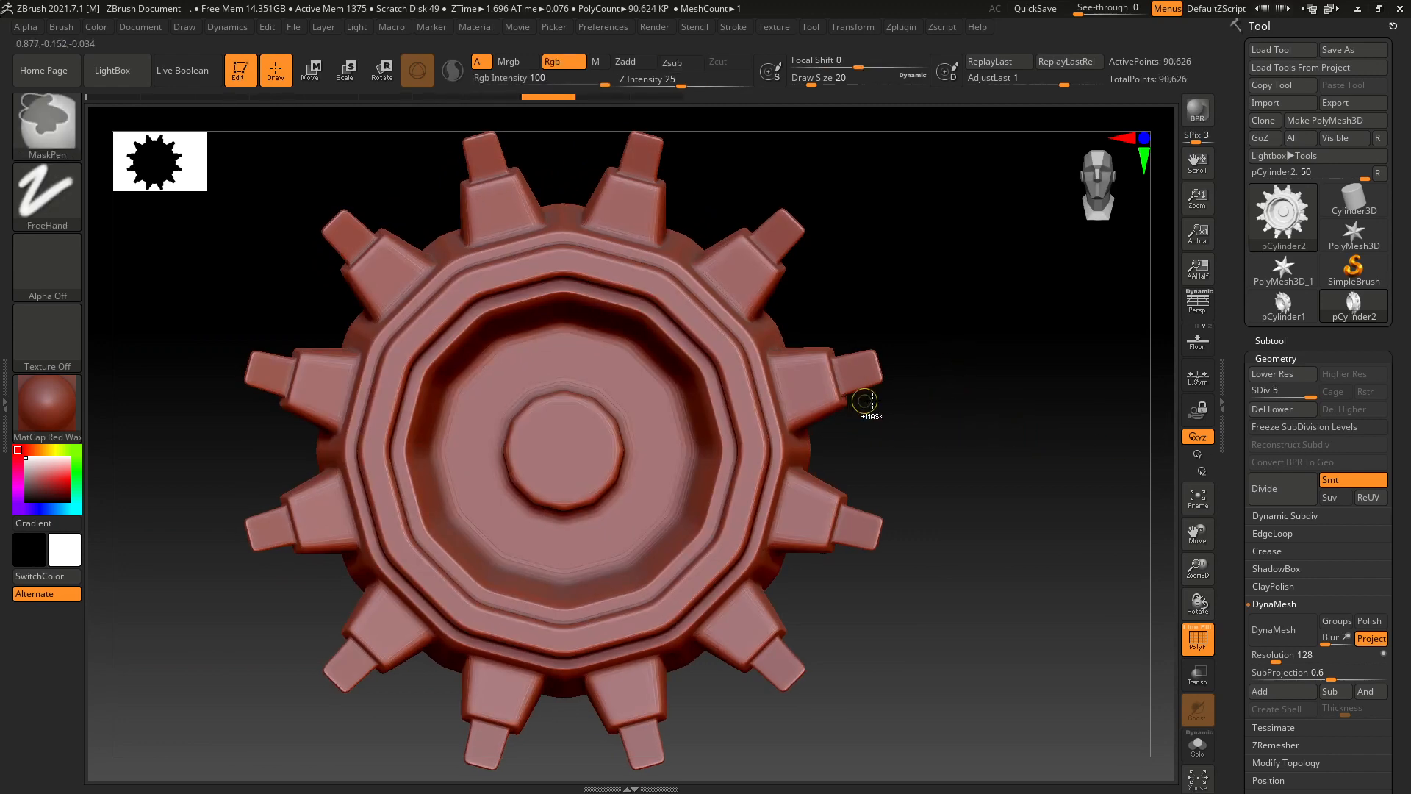
{"action": "key", "text": "shift+d"}
{"action": "left_click_drag", "start_coordinate": [923, 431], "coordinate": [957, 434]}
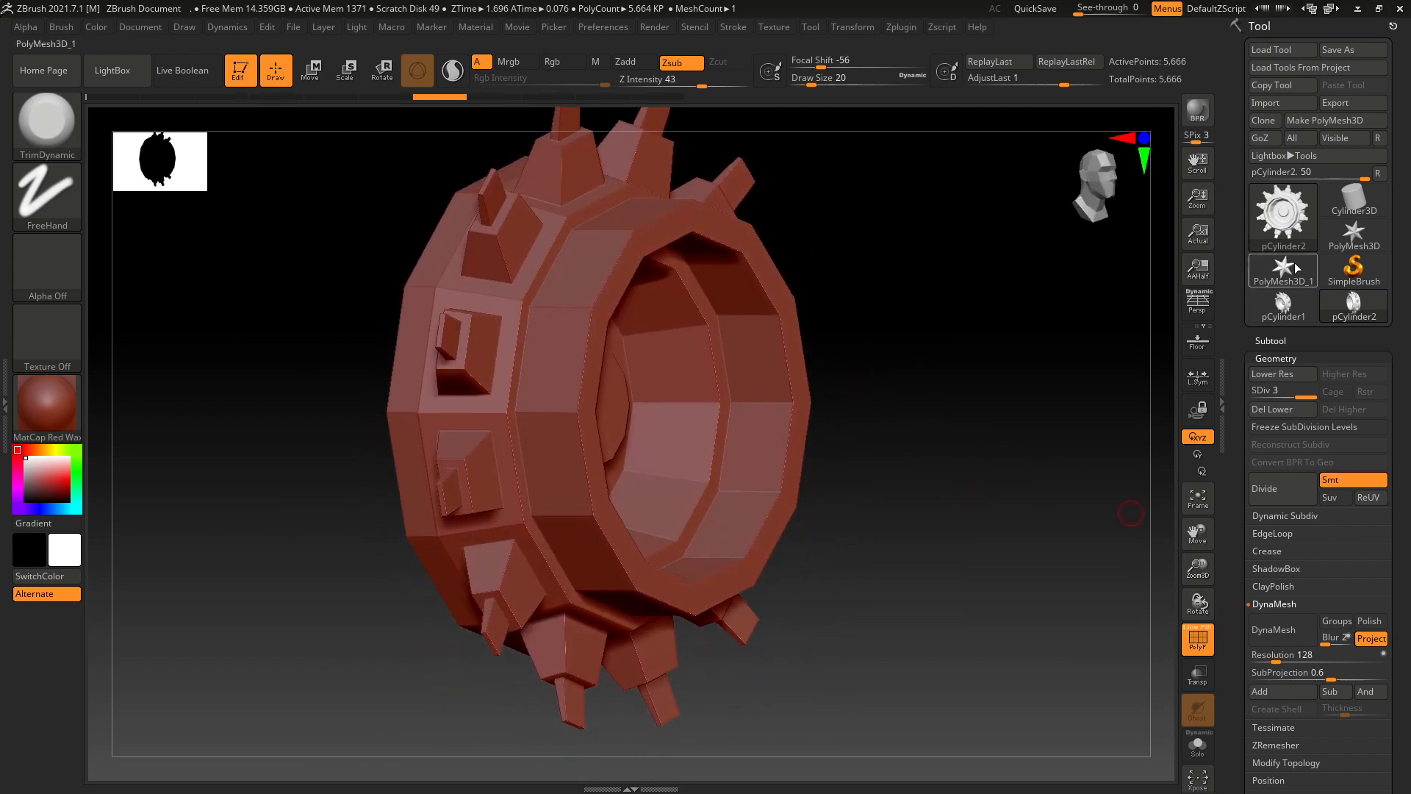
Open the geometry's crease settings and the crease tolerance value for editing.
{"action": "left_click_drag", "start_coordinate": [1385, 386], "coordinate": [1370, 292]}
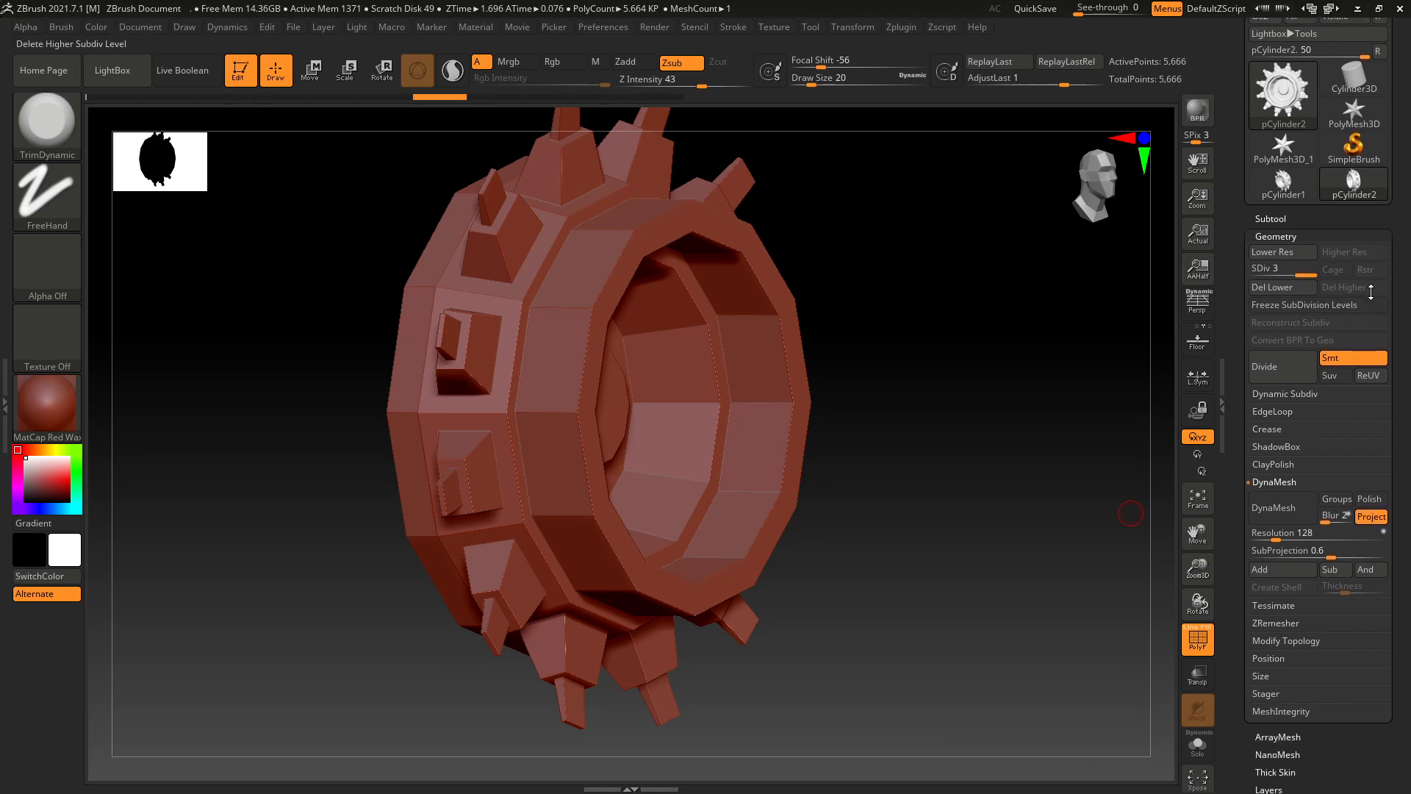
{"action": "left_click", "coordinate": [1272, 429]}
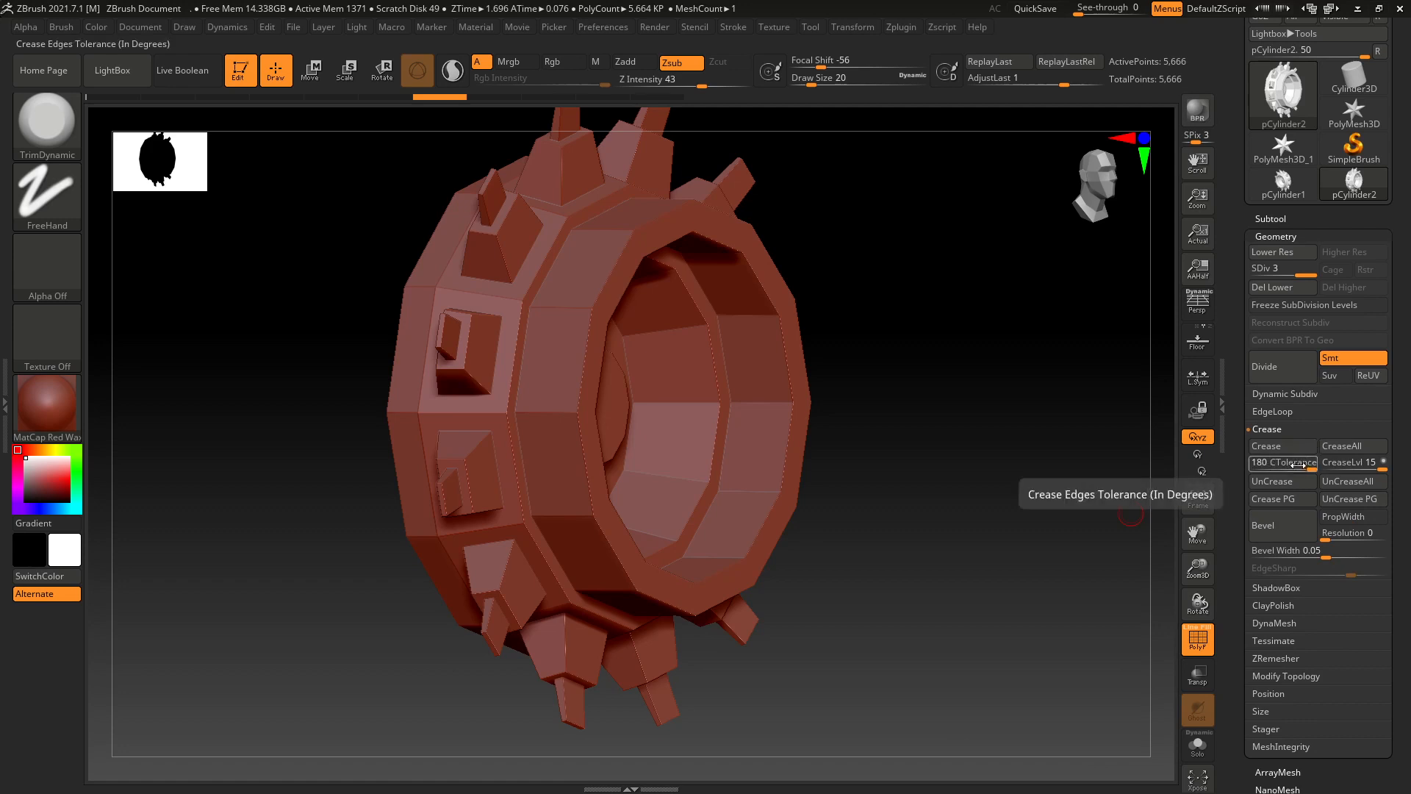
{"action": "left_click", "coordinate": [1298, 464]}
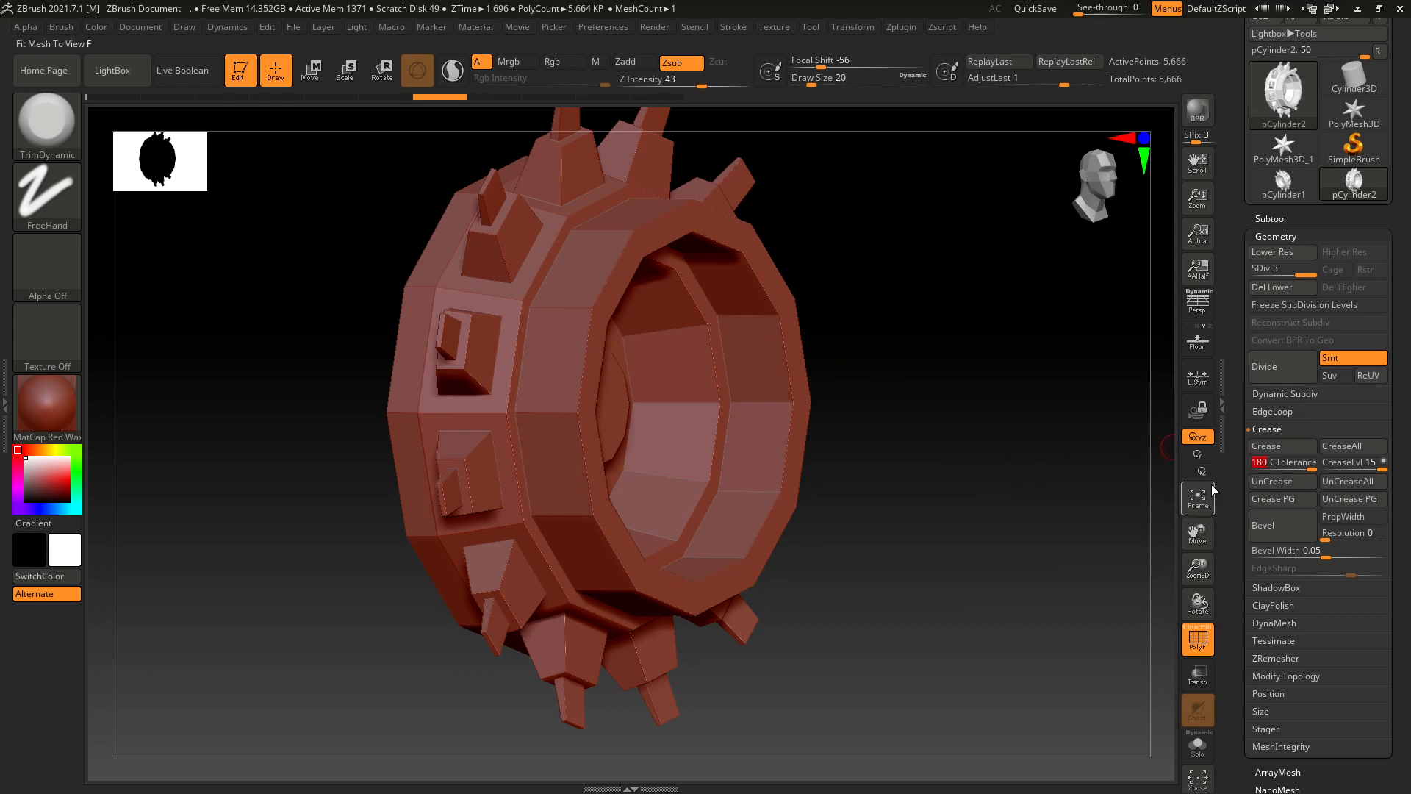
{"action": "left_click_drag", "start_coordinate": [892, 291], "coordinate": [853, 338]}
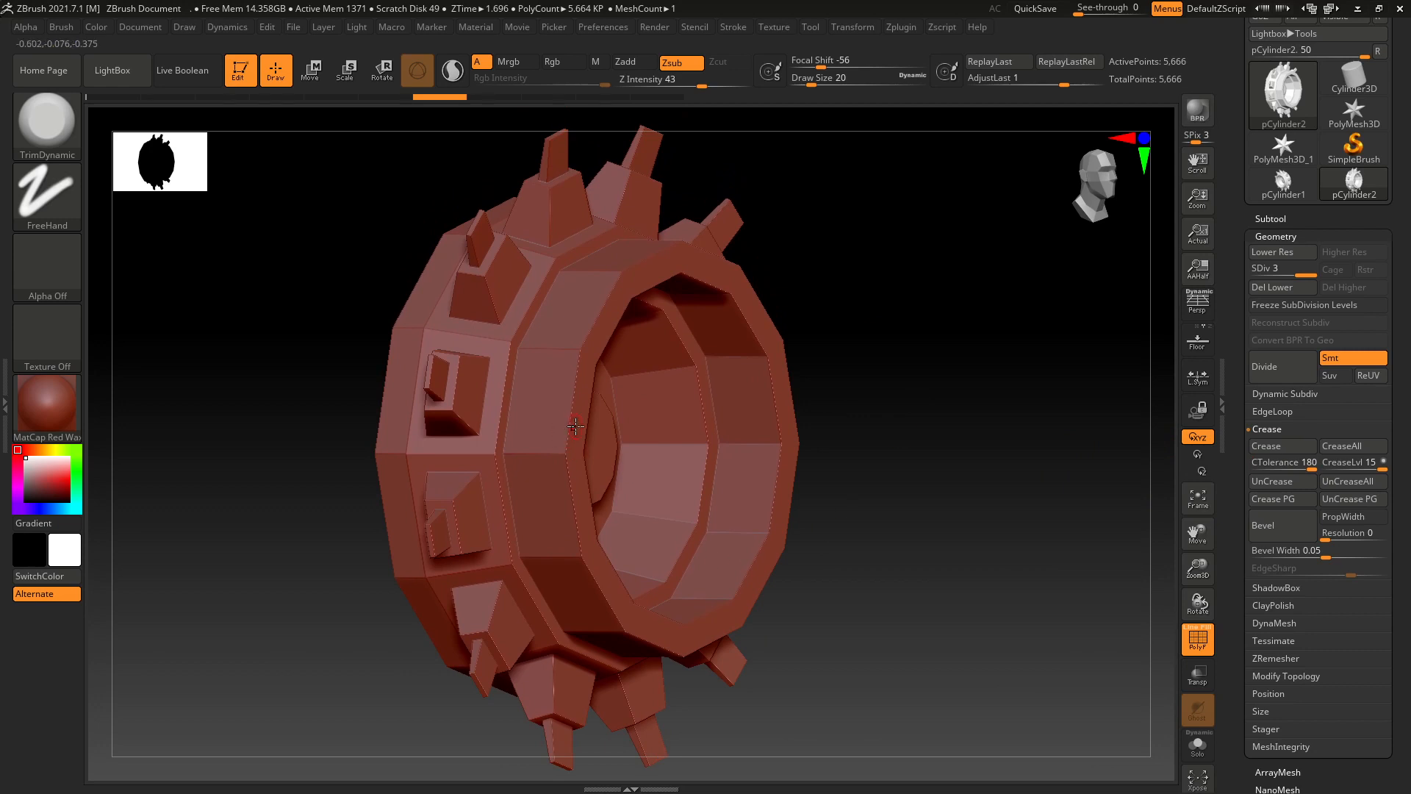
Display the polyframe wireframe on the gear and change its material to MatCap Gray.
{"action": "left_click", "coordinate": [1204, 647]}
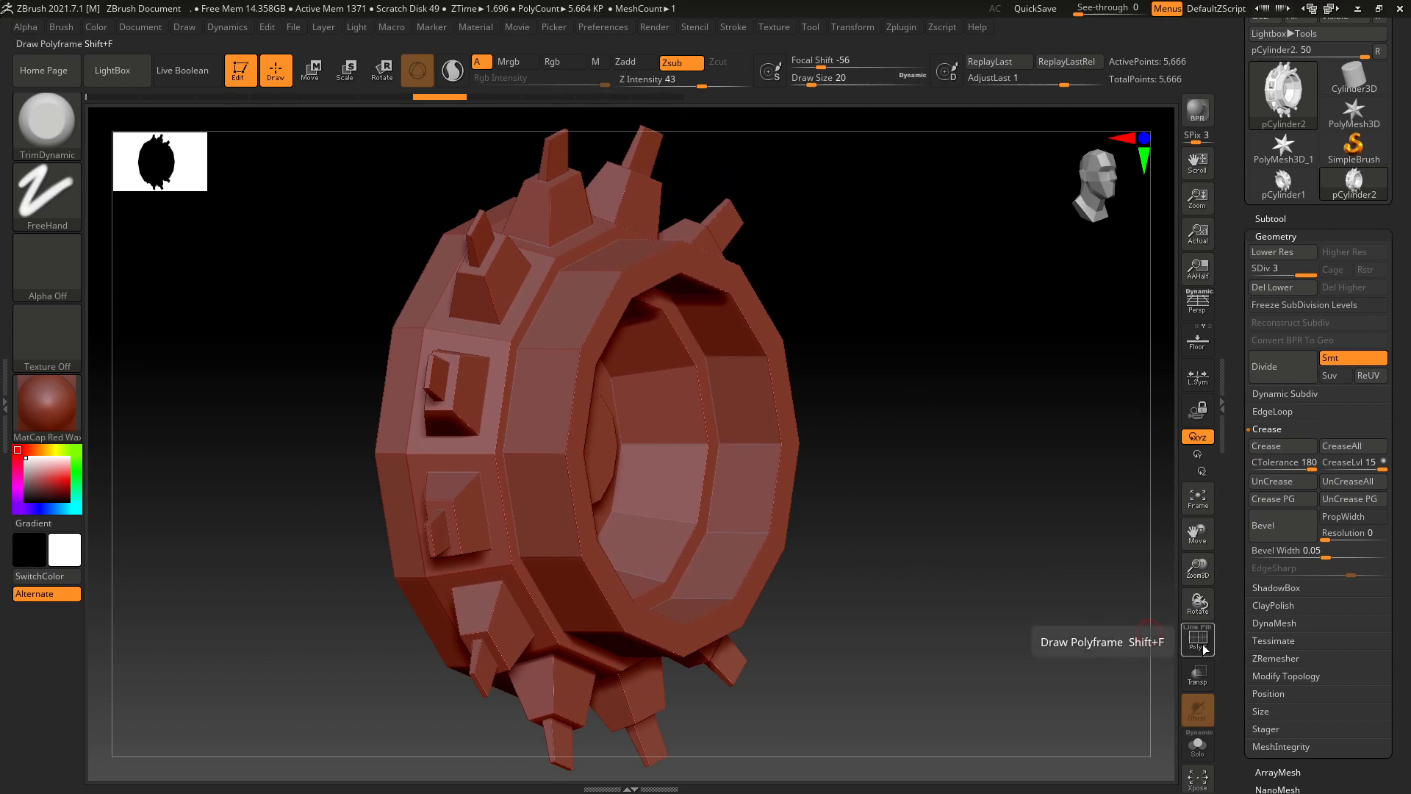
{"action": "left_click", "coordinate": [1204, 647]}
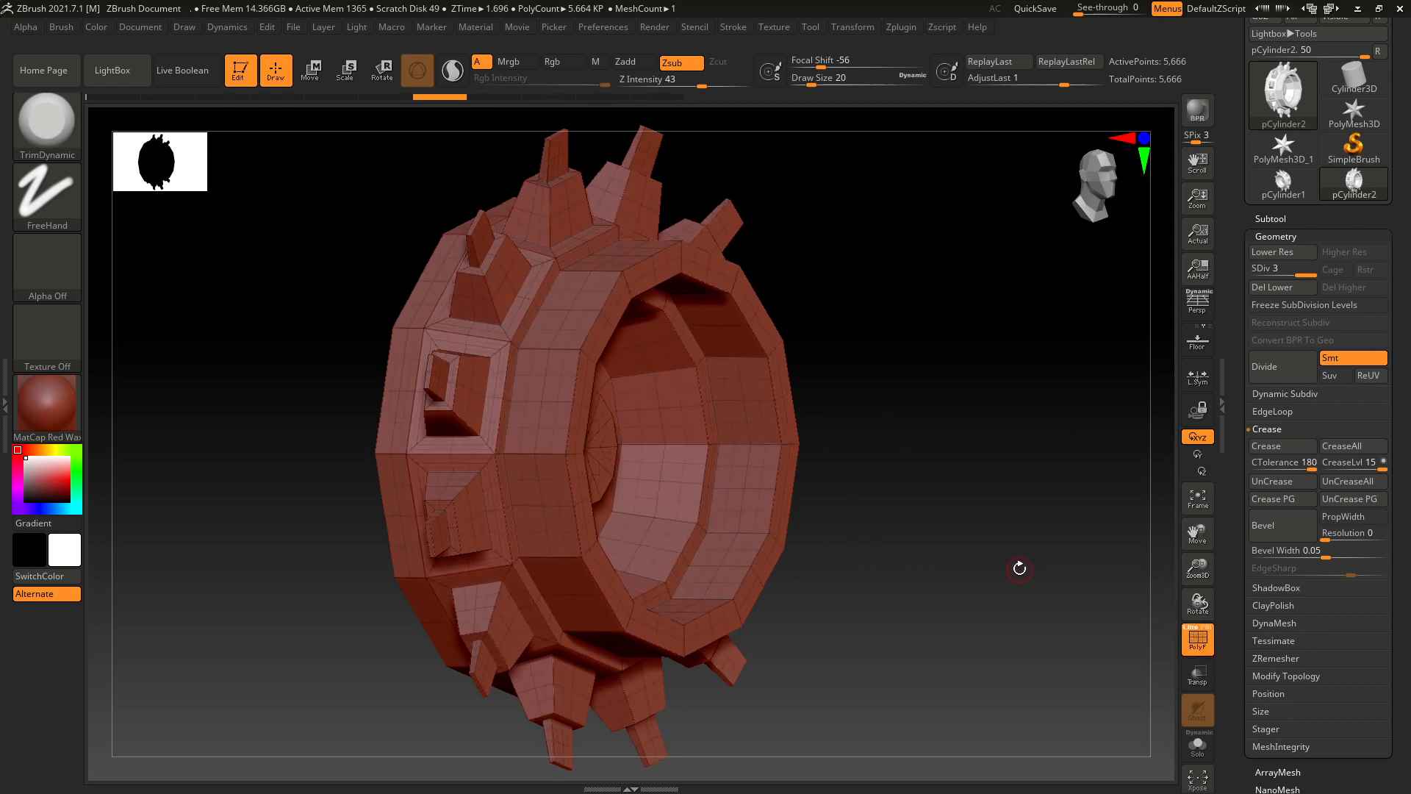
{"action": "left_click_drag", "start_coordinate": [947, 598], "coordinate": [981, 591]}
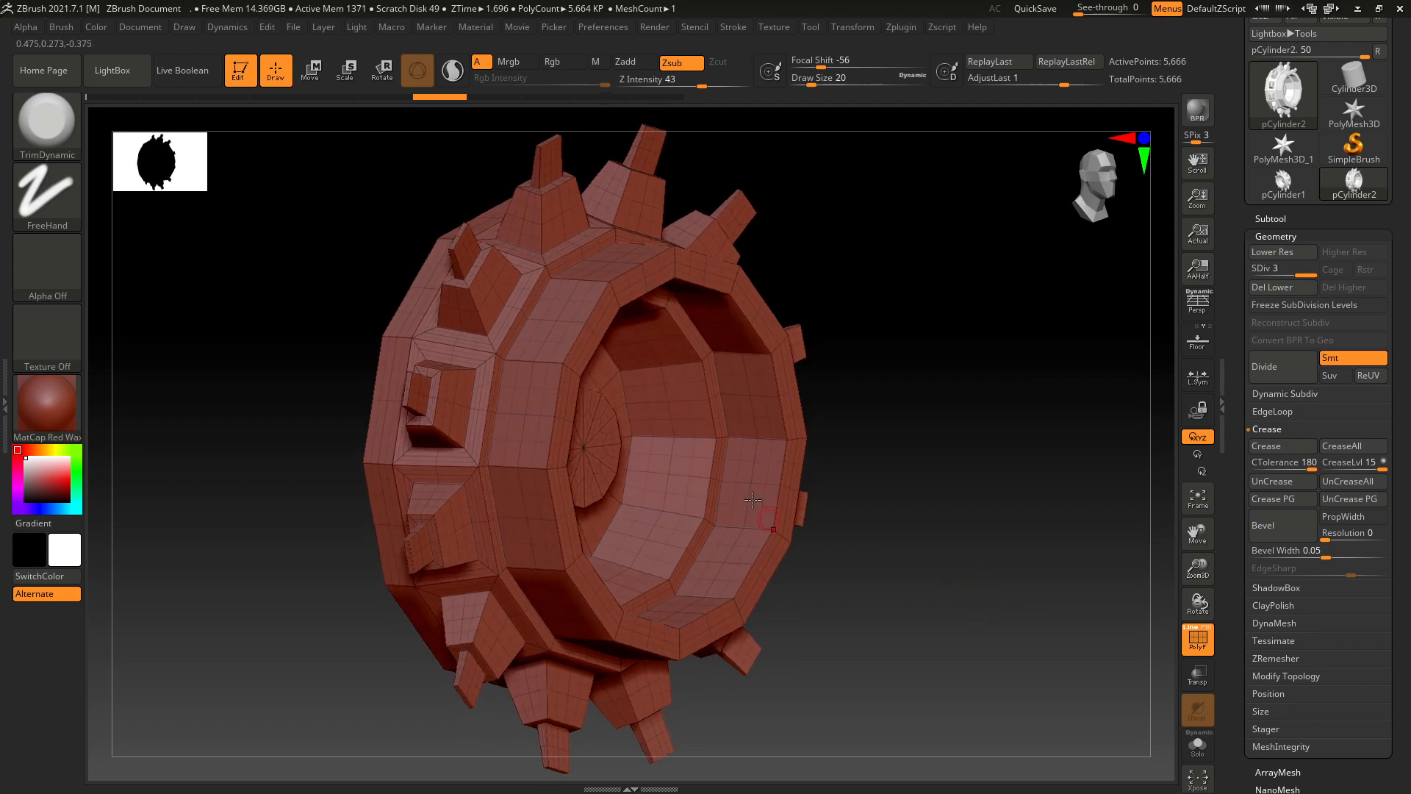
{"action": "left_click", "coordinate": [61, 395]}
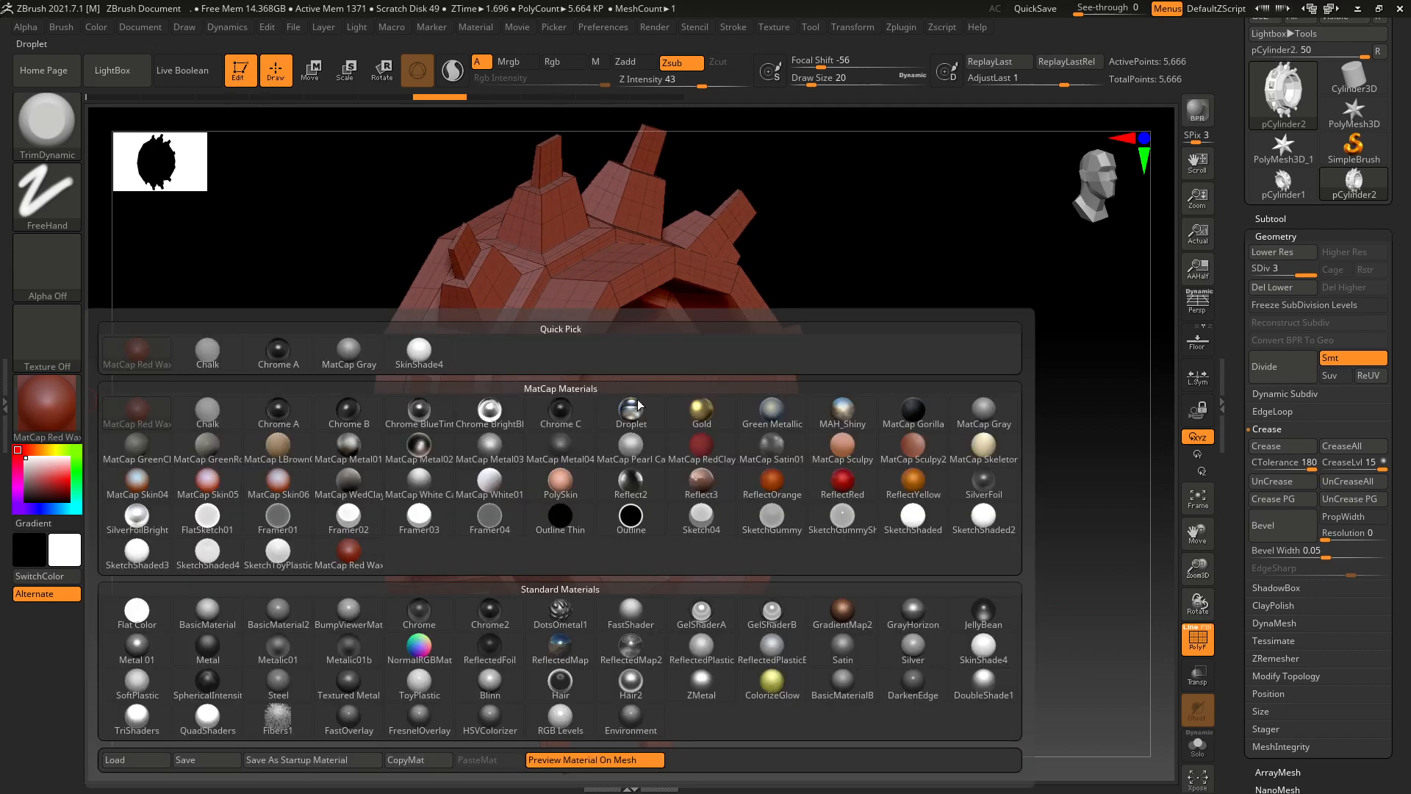
{"action": "left_click", "coordinate": [348, 351]}
{"action": "left_click_drag", "start_coordinate": [892, 365], "coordinate": [726, 428]}
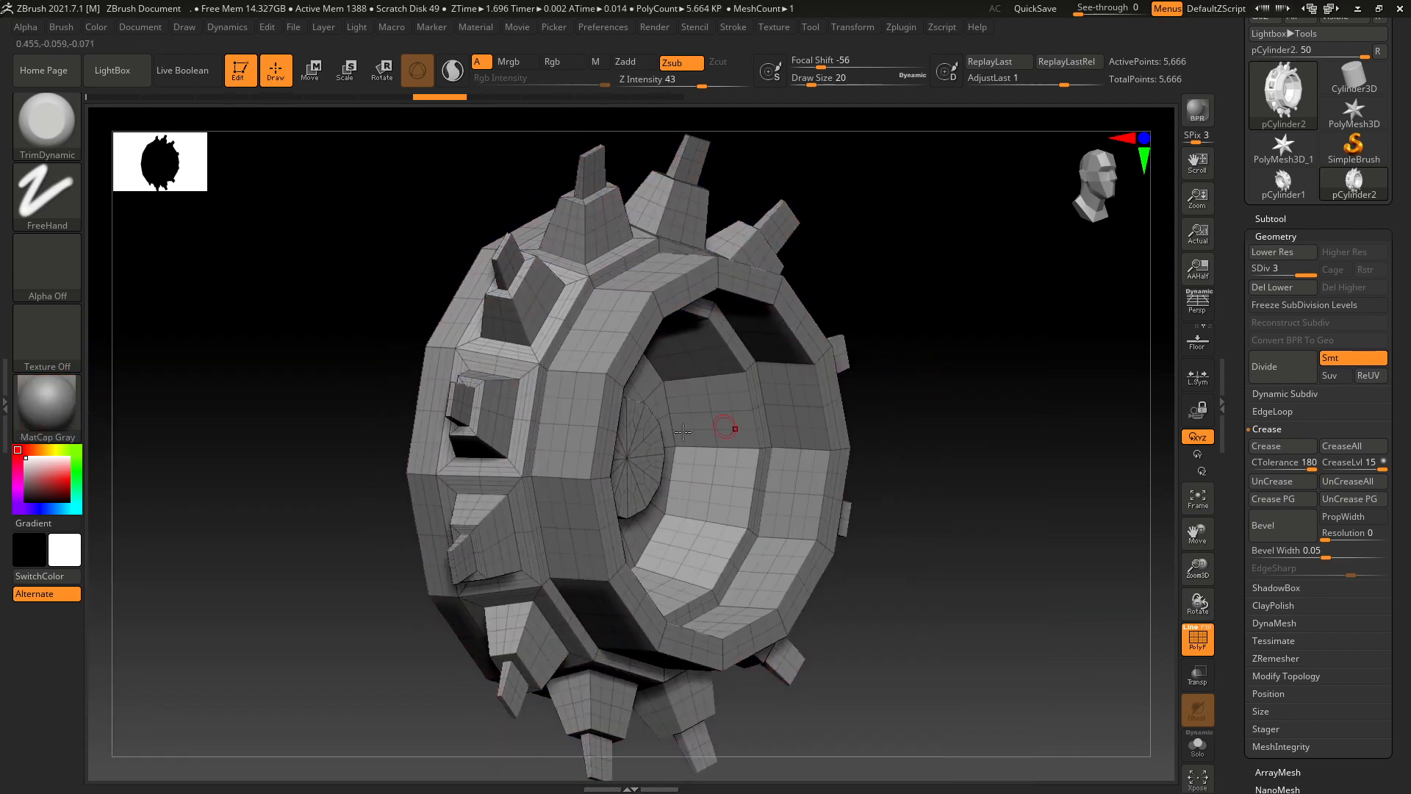
{"action": "mouse_move", "coordinate": [510, 352]}
{"action": "right_mouse_down", "text": "ctrl"}
{"action": "mouse_move", "coordinate": [490, 341]}
{"action": "mouse_move", "coordinate": [510, 352]}
{"action": "right_mouse_up", "text": "ctrl"}
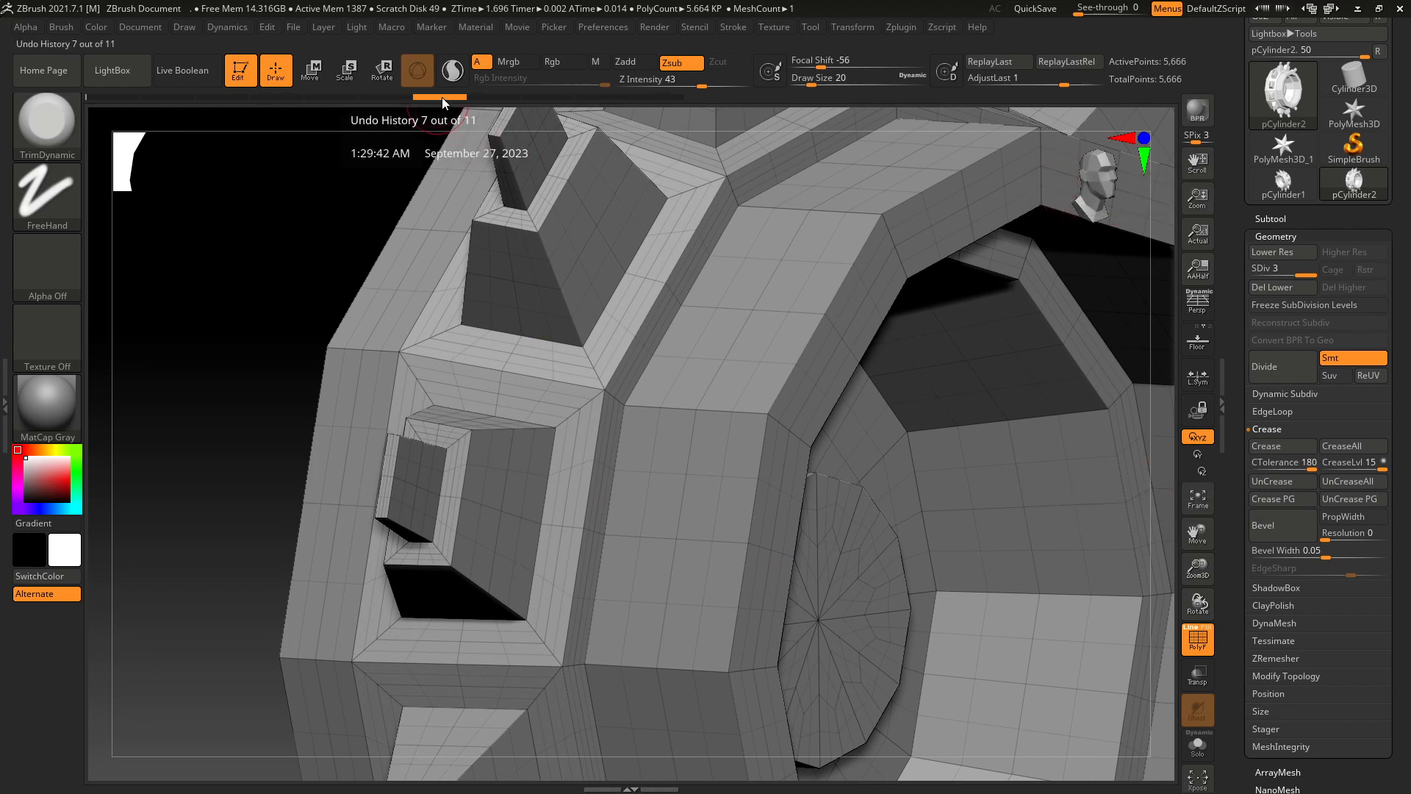
Return the gear to its undivided state in the undo history, and try one smoothed division and undo it.
{"action": "left_click_drag", "start_coordinate": [442, 97], "coordinate": [319, 94]}
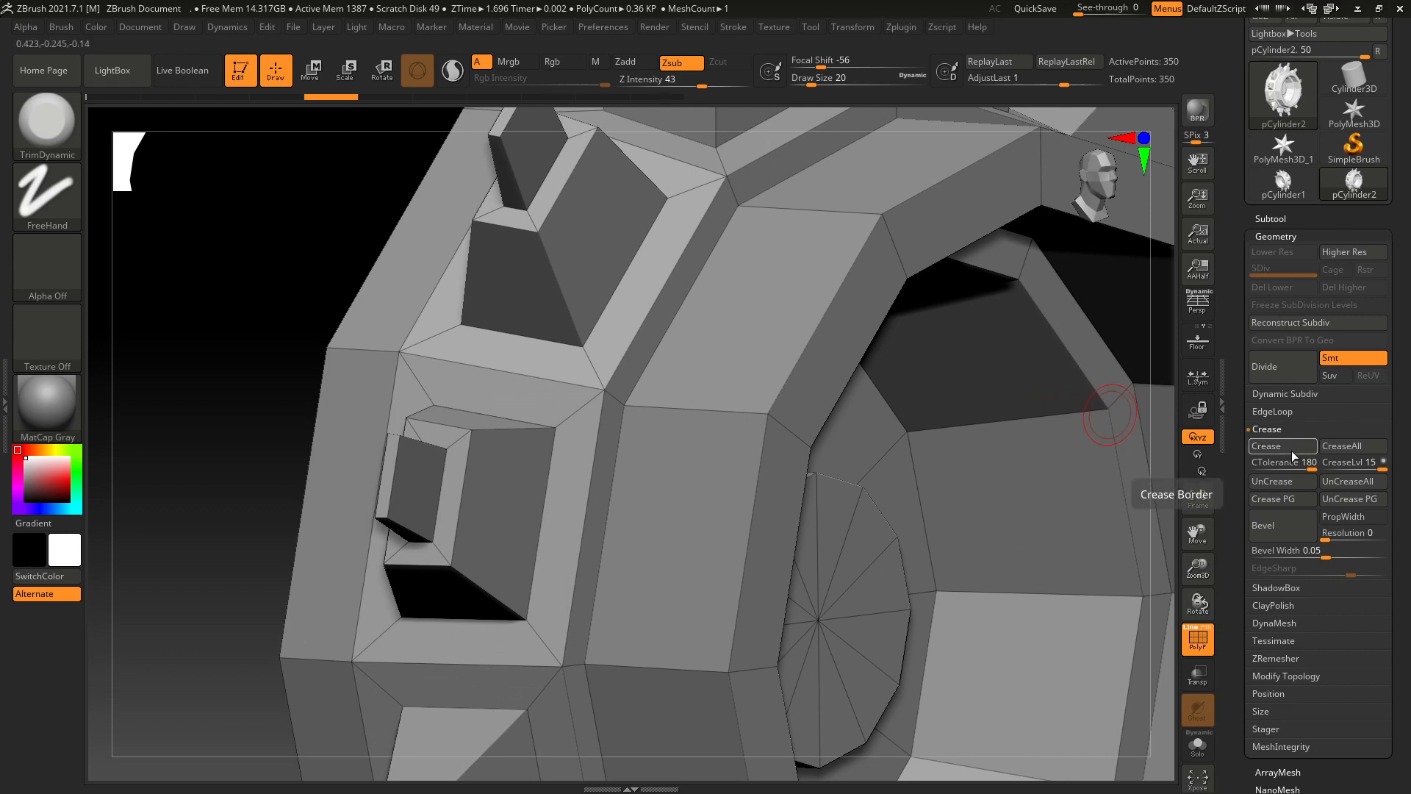
{"action": "scroll", "coordinate": [587, 435], "scroll_direction": "up", "scroll_amount": 2}
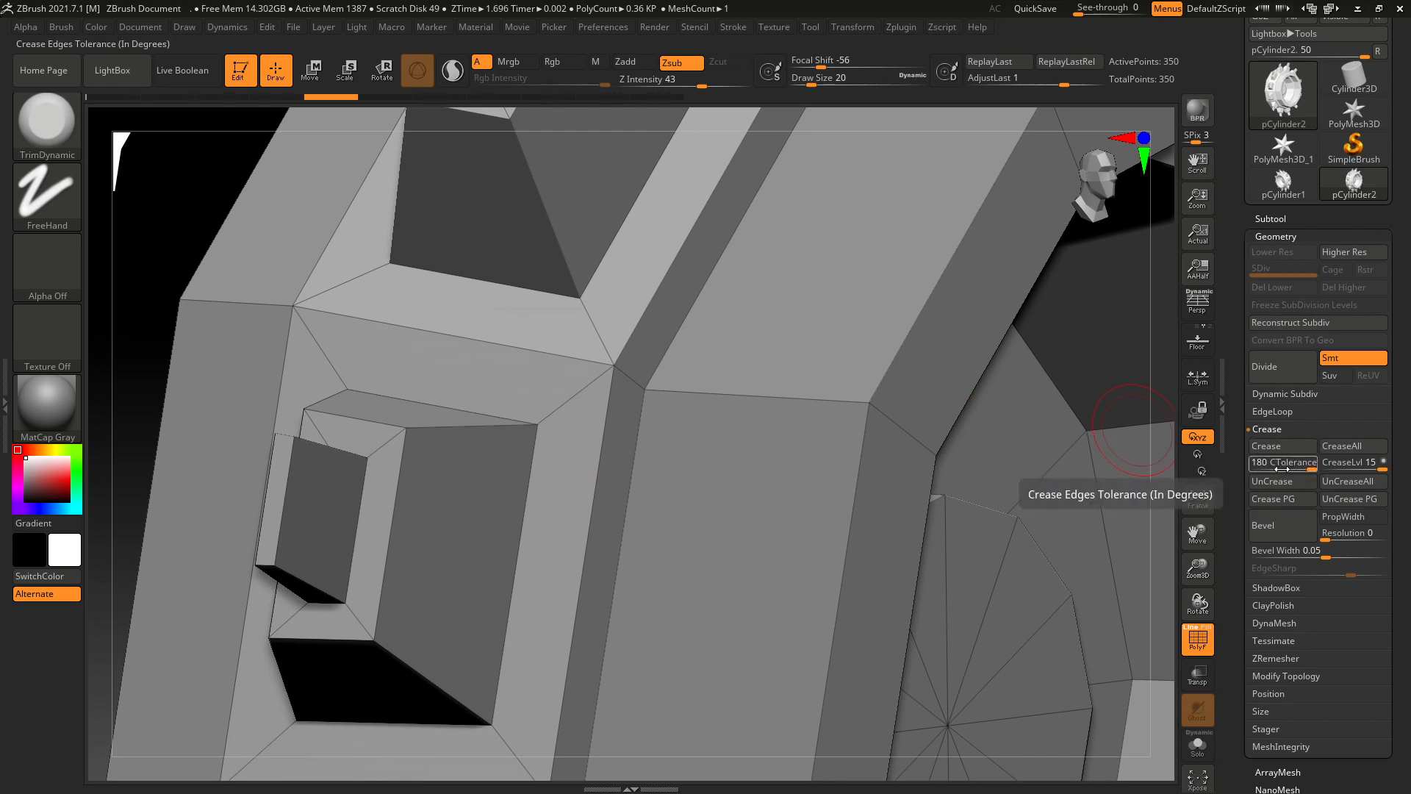
{"action": "left_click", "coordinate": [1258, 370]}
{"action": "key", "text": "ctrl+z"}
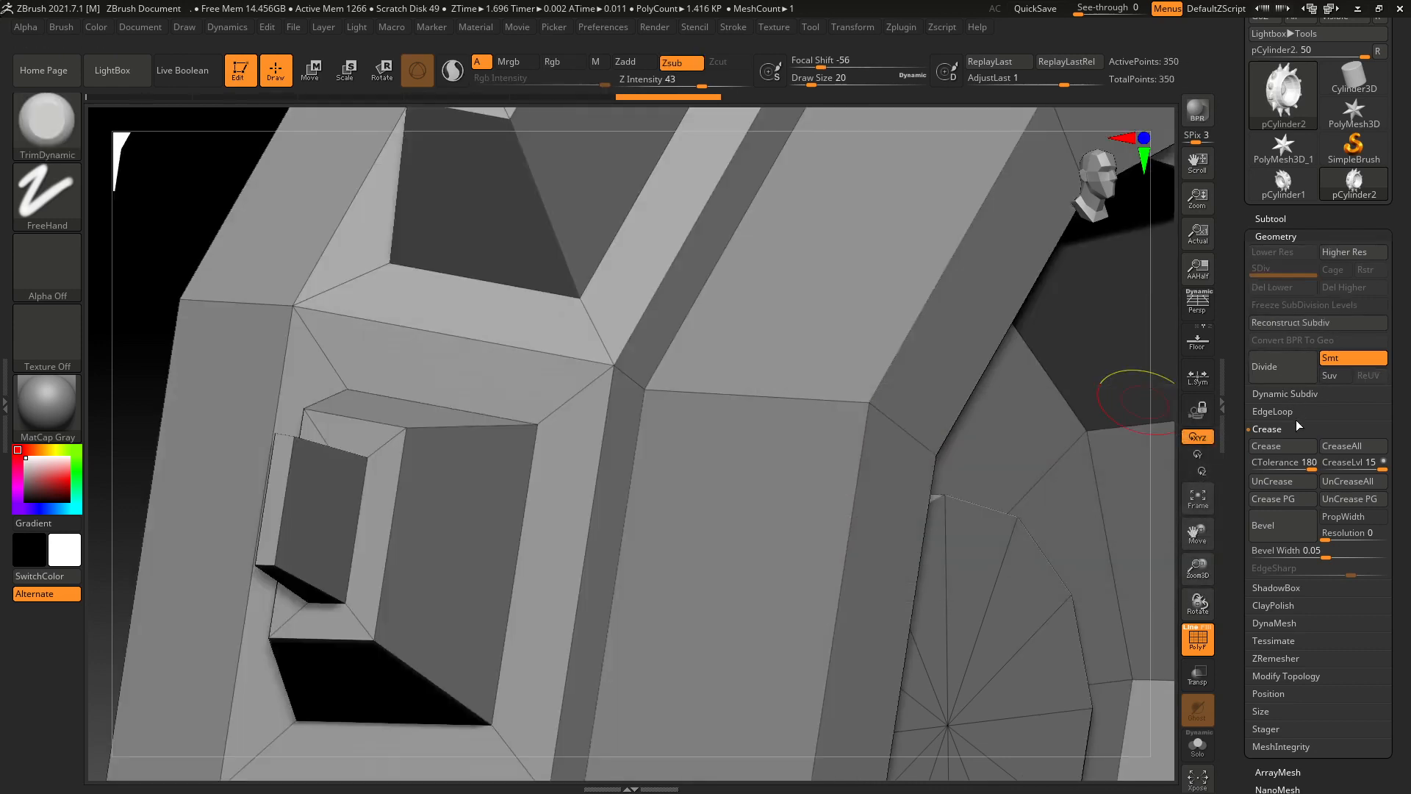
Set the crease tolerance to 45 and check the angles between the gear's faces.
{"action": "left_click", "coordinate": [1292, 467]}
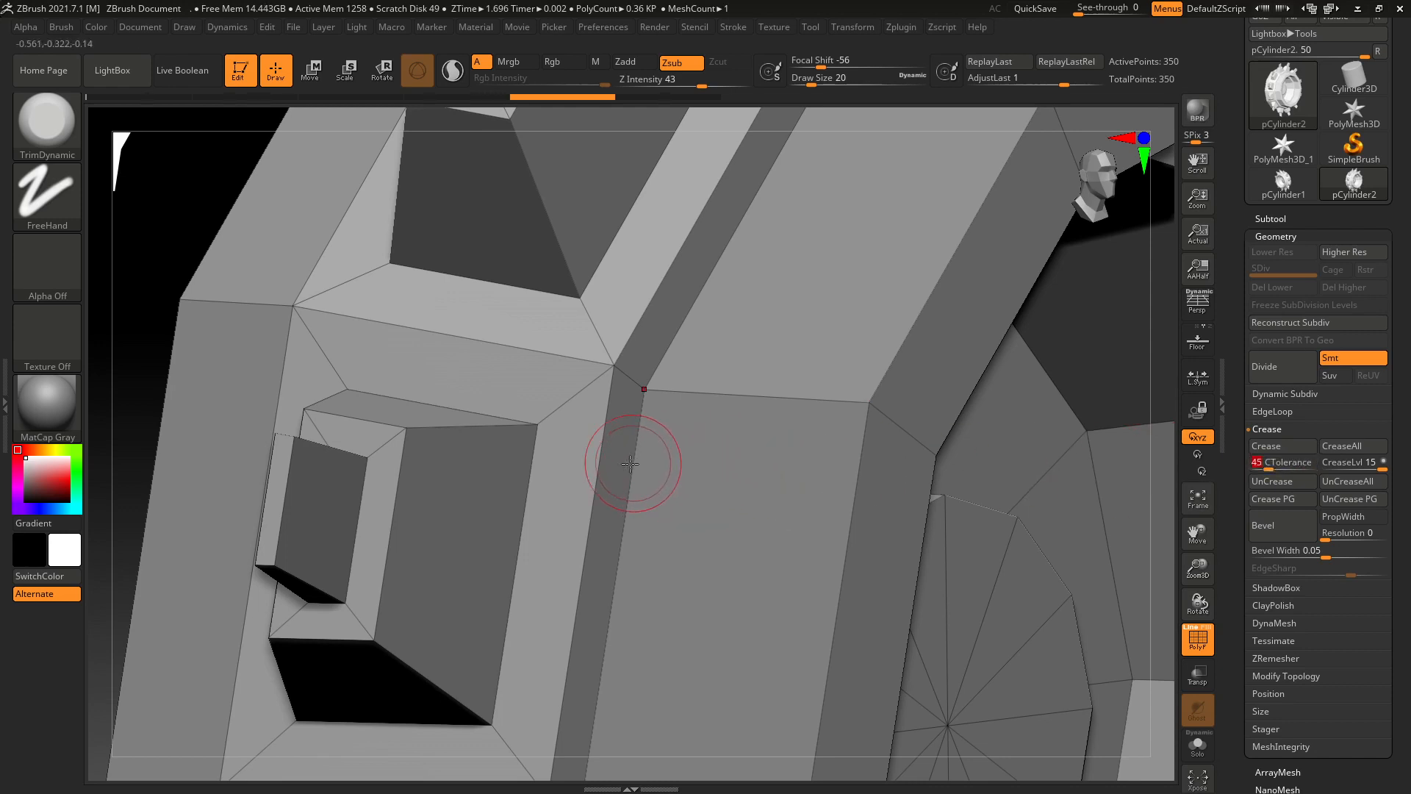
{"action": "type", "text": "--0"}
{"action": "left_click_drag", "start_coordinate": [166, 241], "coordinate": [174, 243]}
{"action": "scroll", "coordinate": [520, 416], "scroll_direction": "down", "scroll_amount": 5}
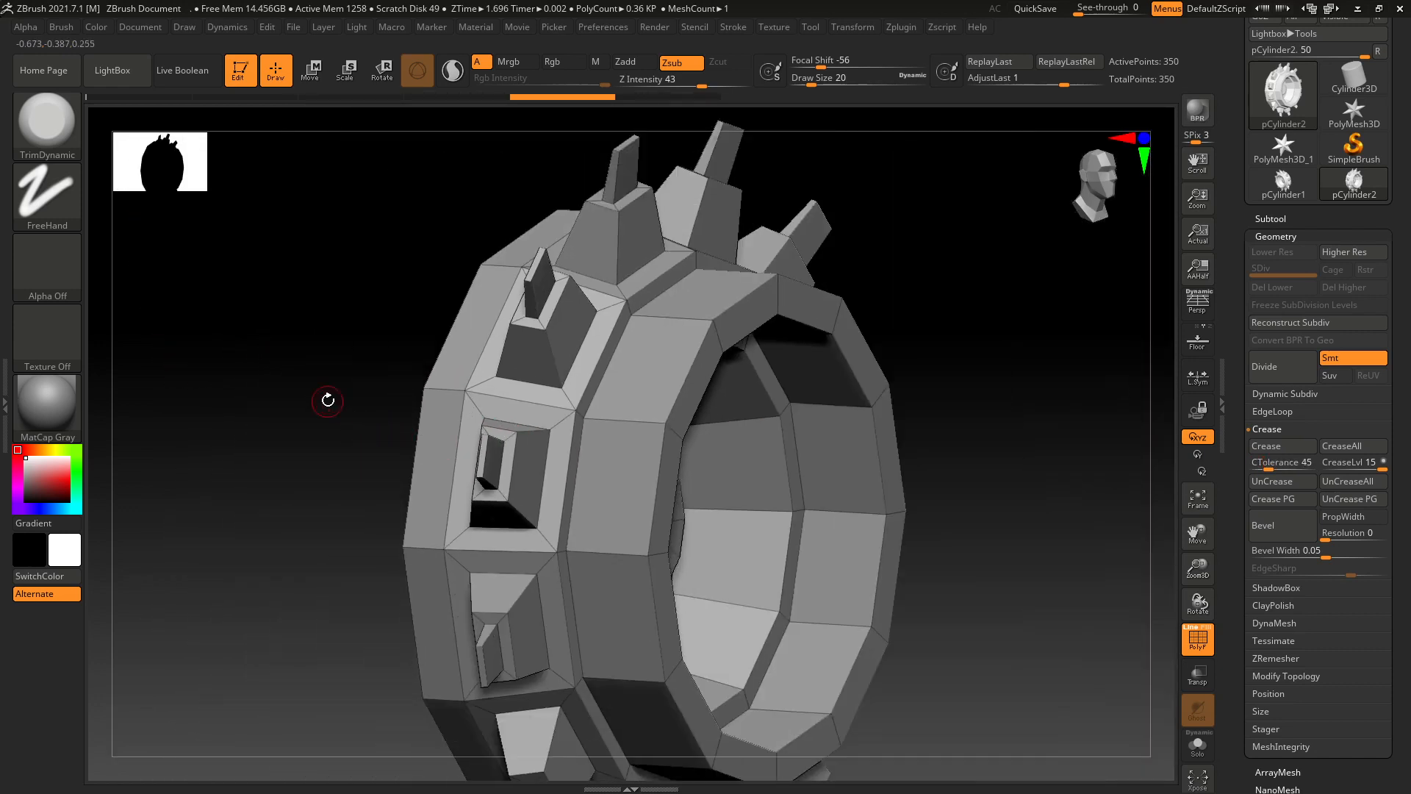
{"action": "left_click_drag", "start_coordinate": [327, 397], "coordinate": [466, 342]}
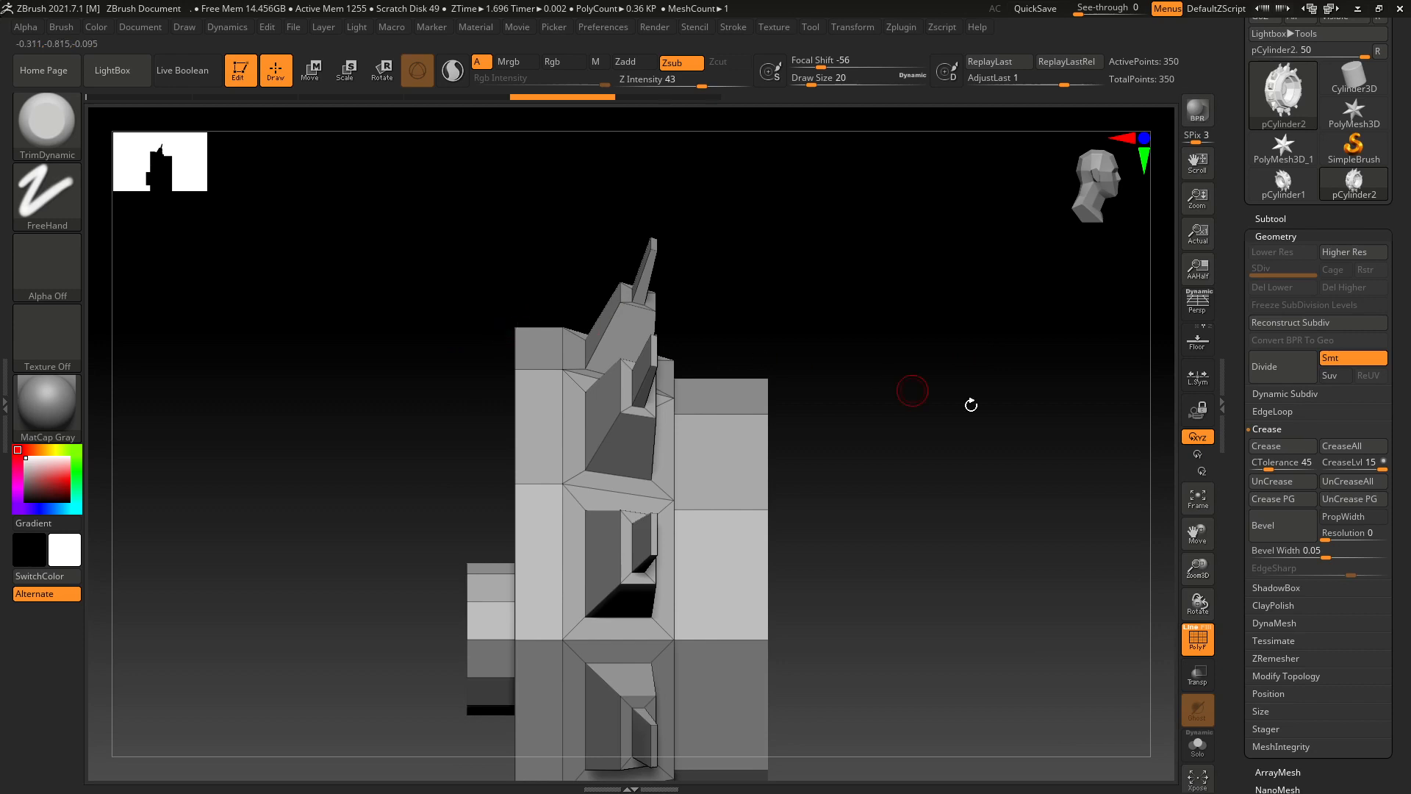
{"action": "left_click_drag", "start_coordinate": [970, 405], "coordinate": [555, 248], "text": "alt"}
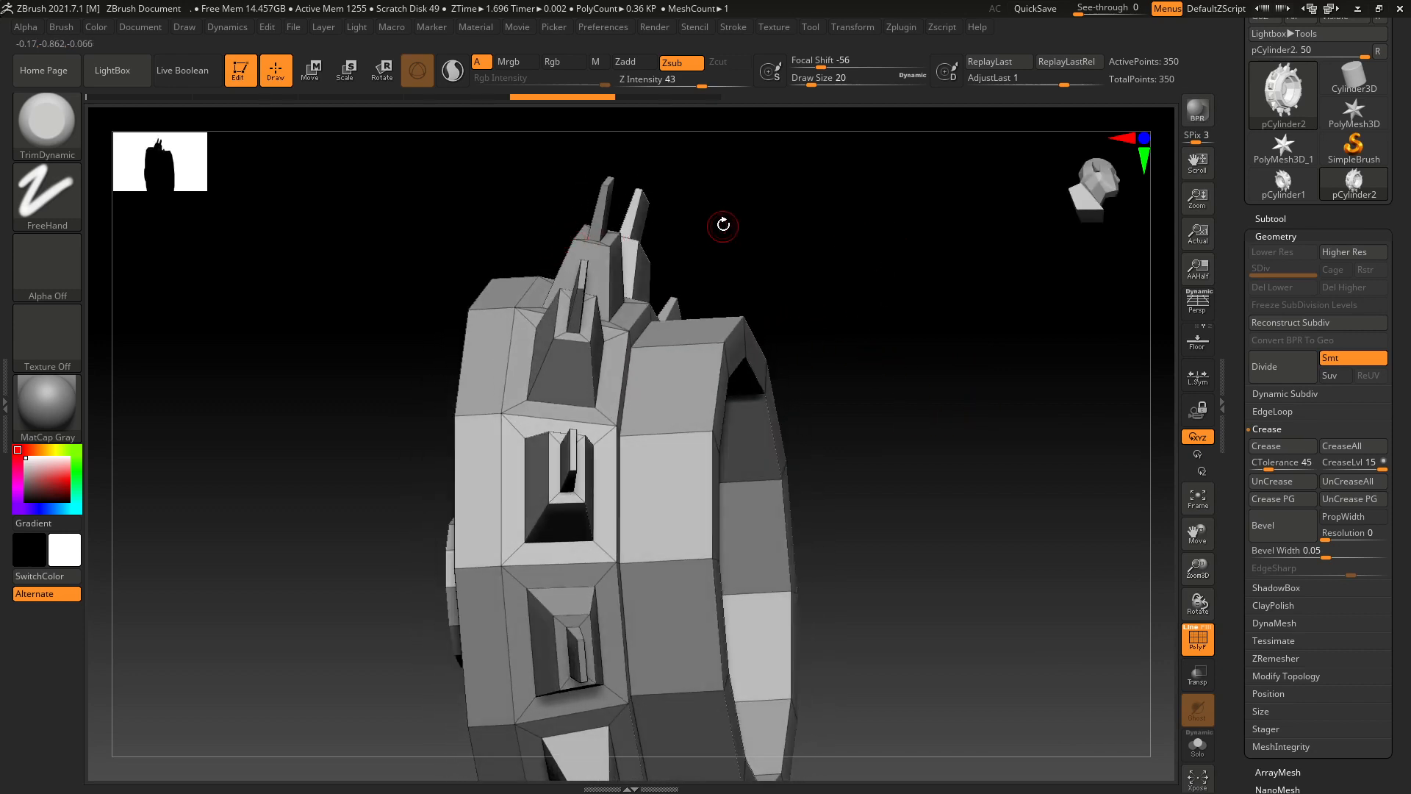
{"action": "left_click_drag", "start_coordinate": [810, 211], "coordinate": [936, 322]}
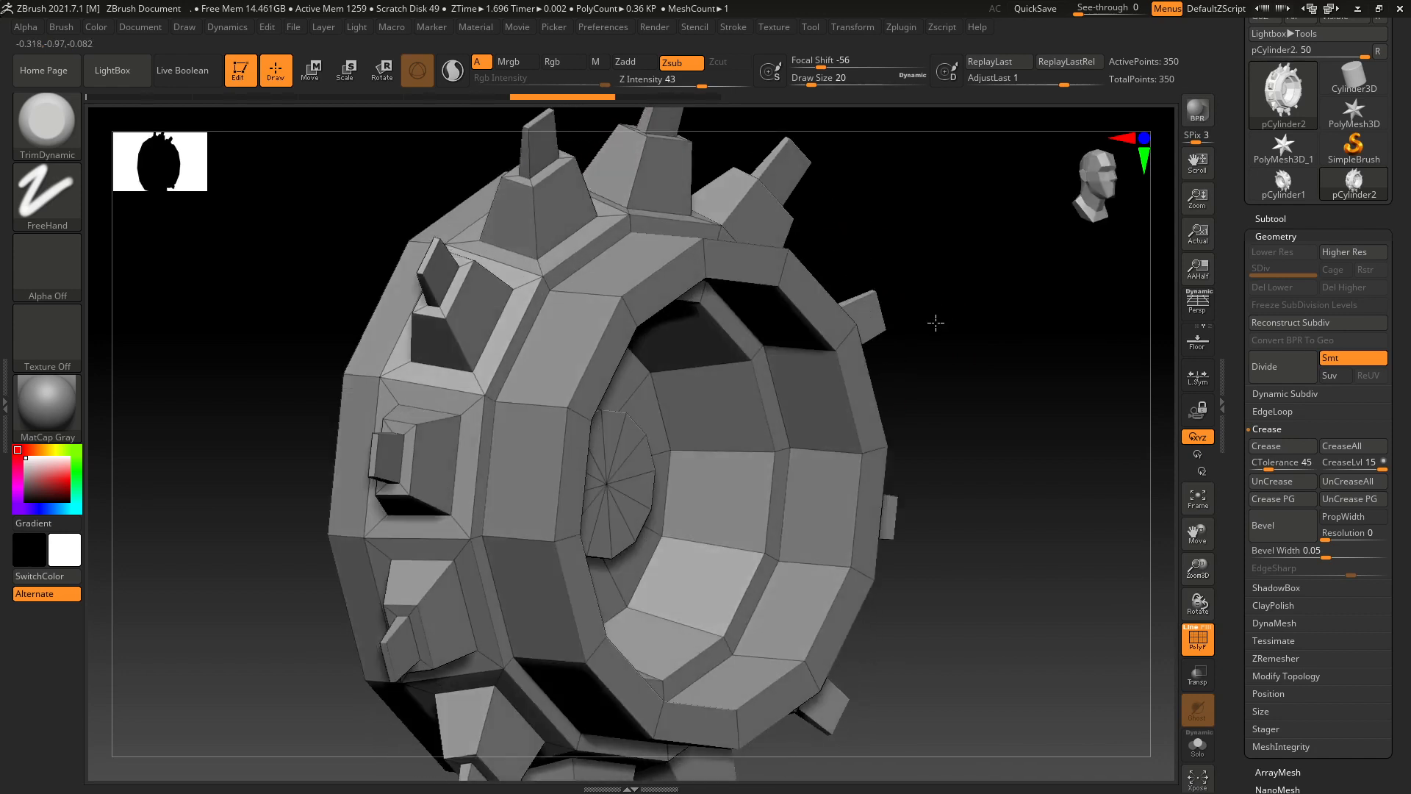
Crease the gear's edges using the set tolerance and inspect them around the teeth and rim.
{"action": "left_click", "coordinate": [1284, 448]}
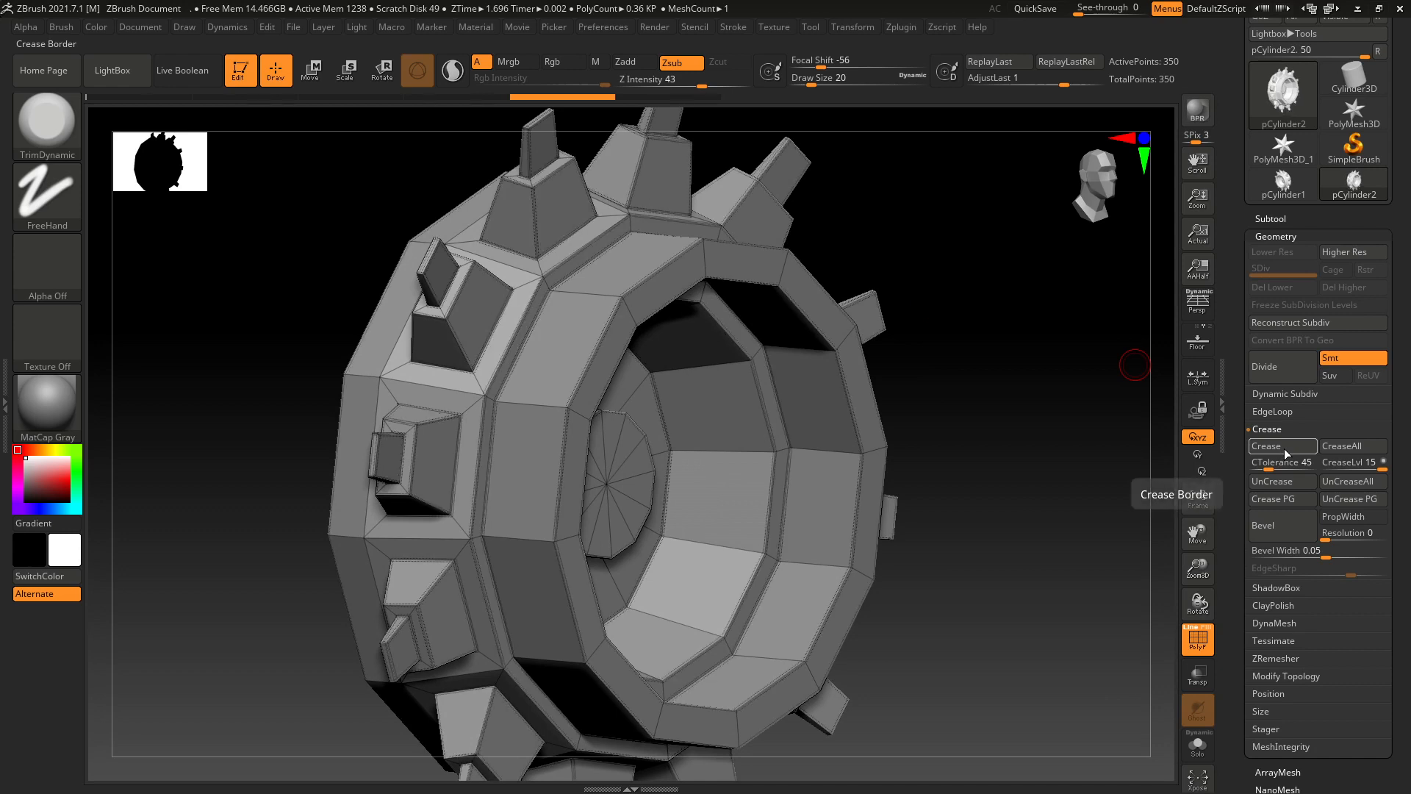
{"action": "scroll", "coordinate": [495, 463], "scroll_direction": "up", "scroll_amount": 5}
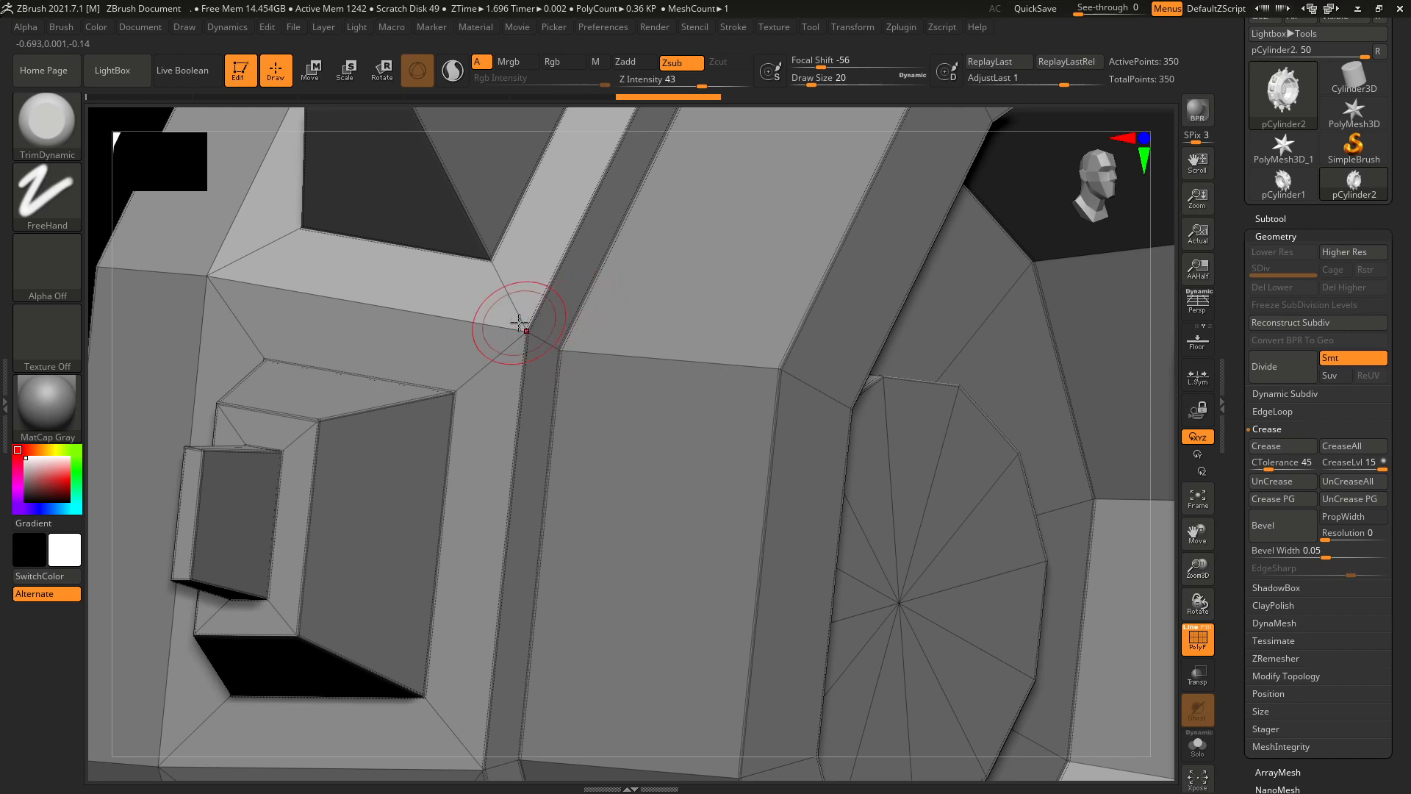
{"action": "scroll", "coordinate": [639, 389], "scroll_direction": "up", "scroll_amount": 5}
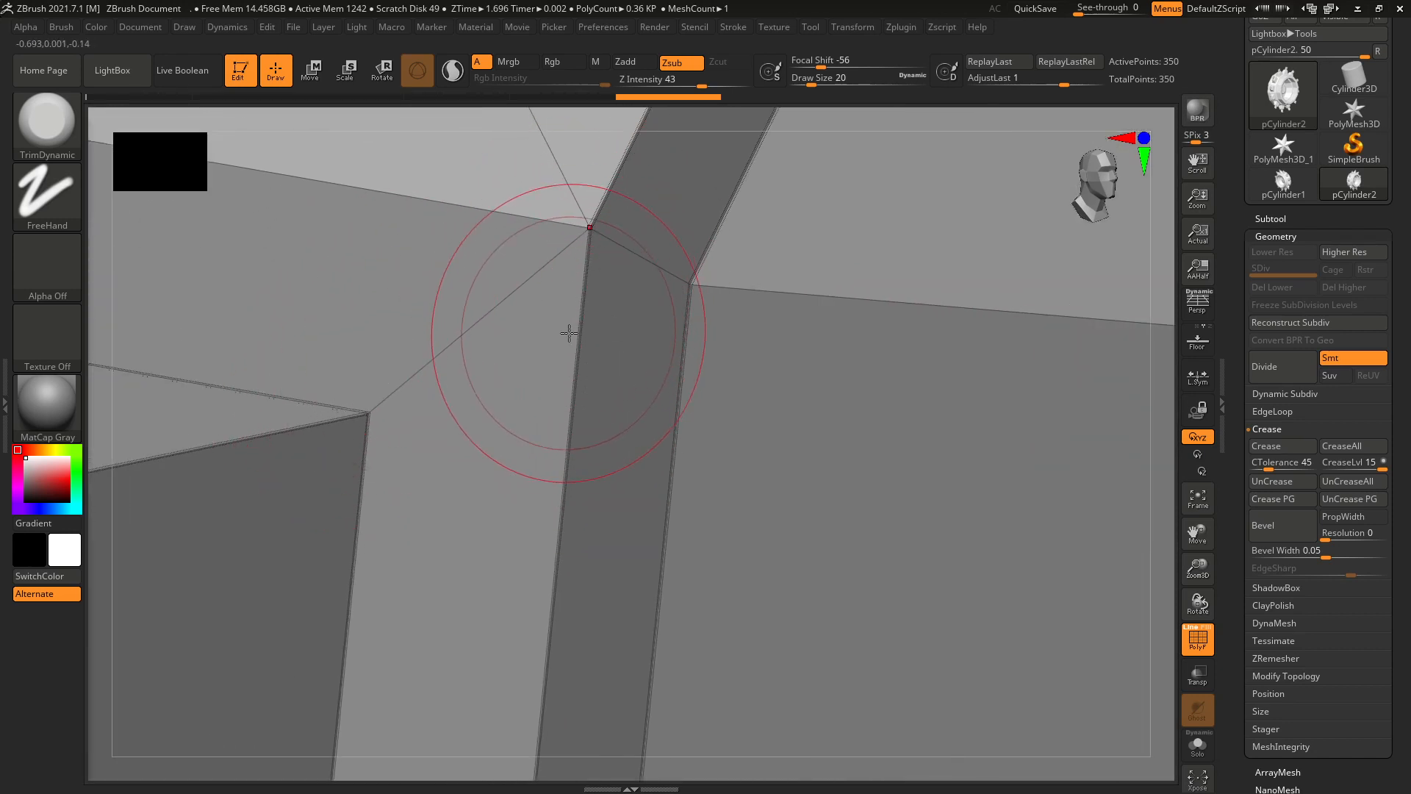
{"action": "scroll", "coordinate": [559, 320], "scroll_direction": "down", "scroll_amount": 5}
{"action": "scroll", "coordinate": [602, 314], "scroll_direction": "down", "scroll_amount": 5}
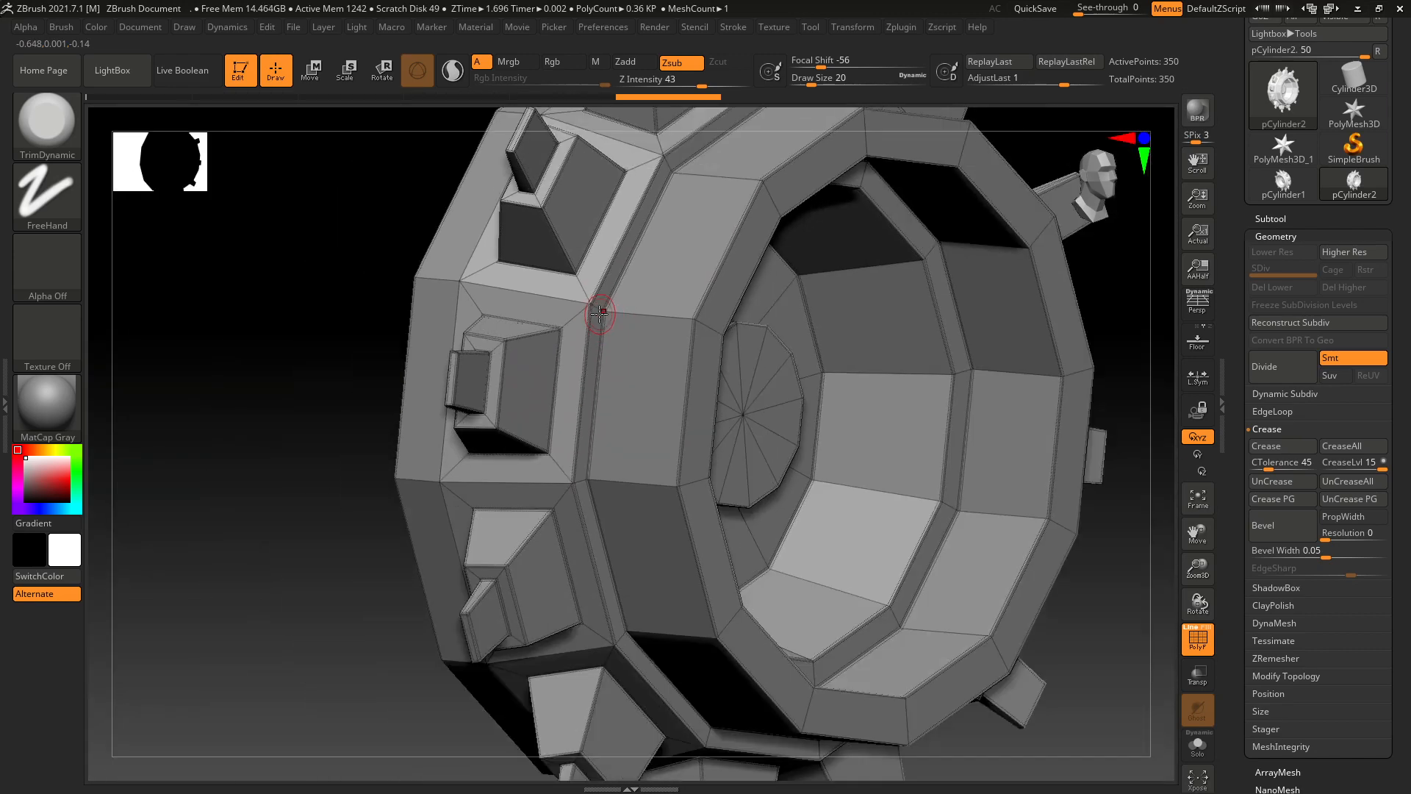
{"action": "left_click_drag", "start_coordinate": [254, 456], "coordinate": [360, 450]}
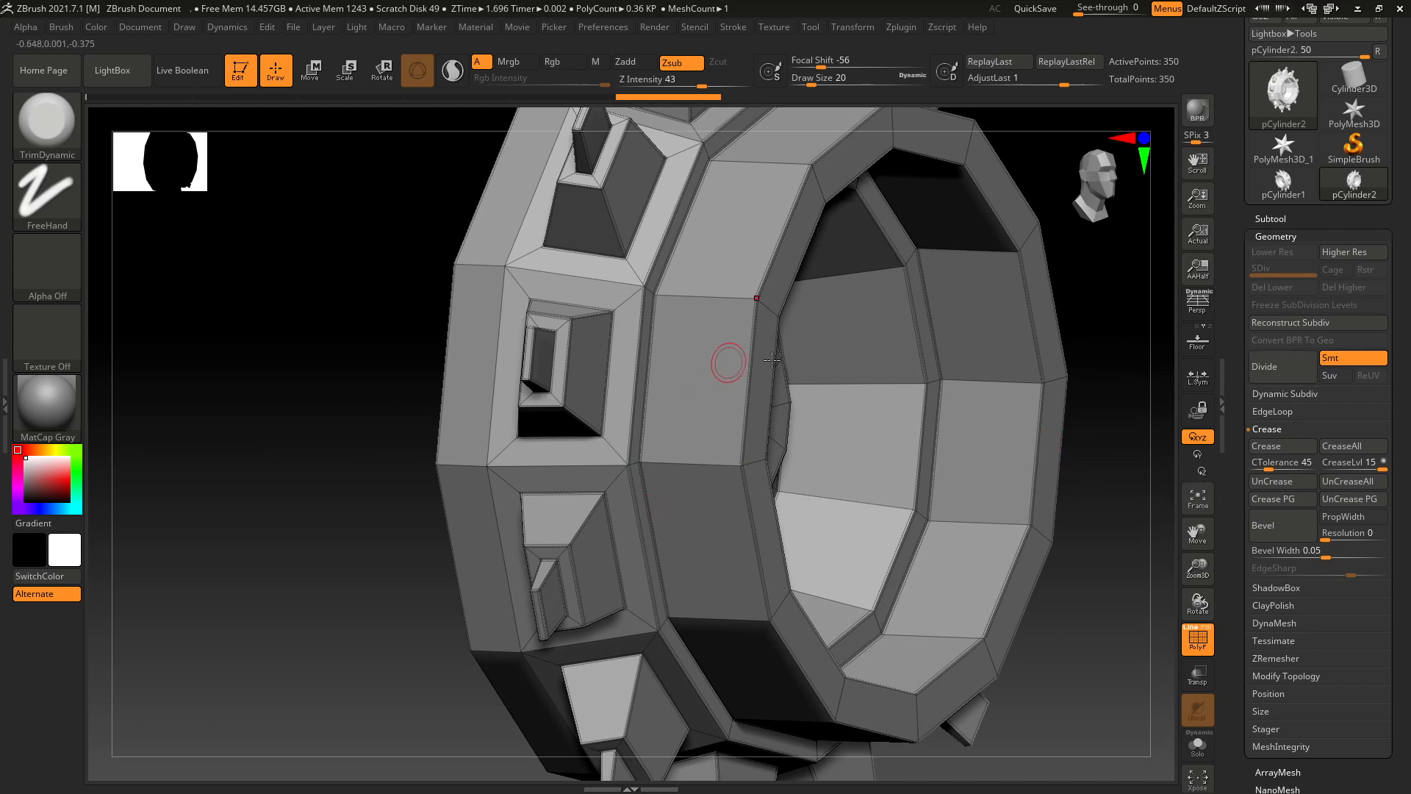
Divide the creased gear with smoothing up to subdivision level 4 and hide the polyframe wireframe.
{"action": "triple_click", "coordinate": [1280, 372]}
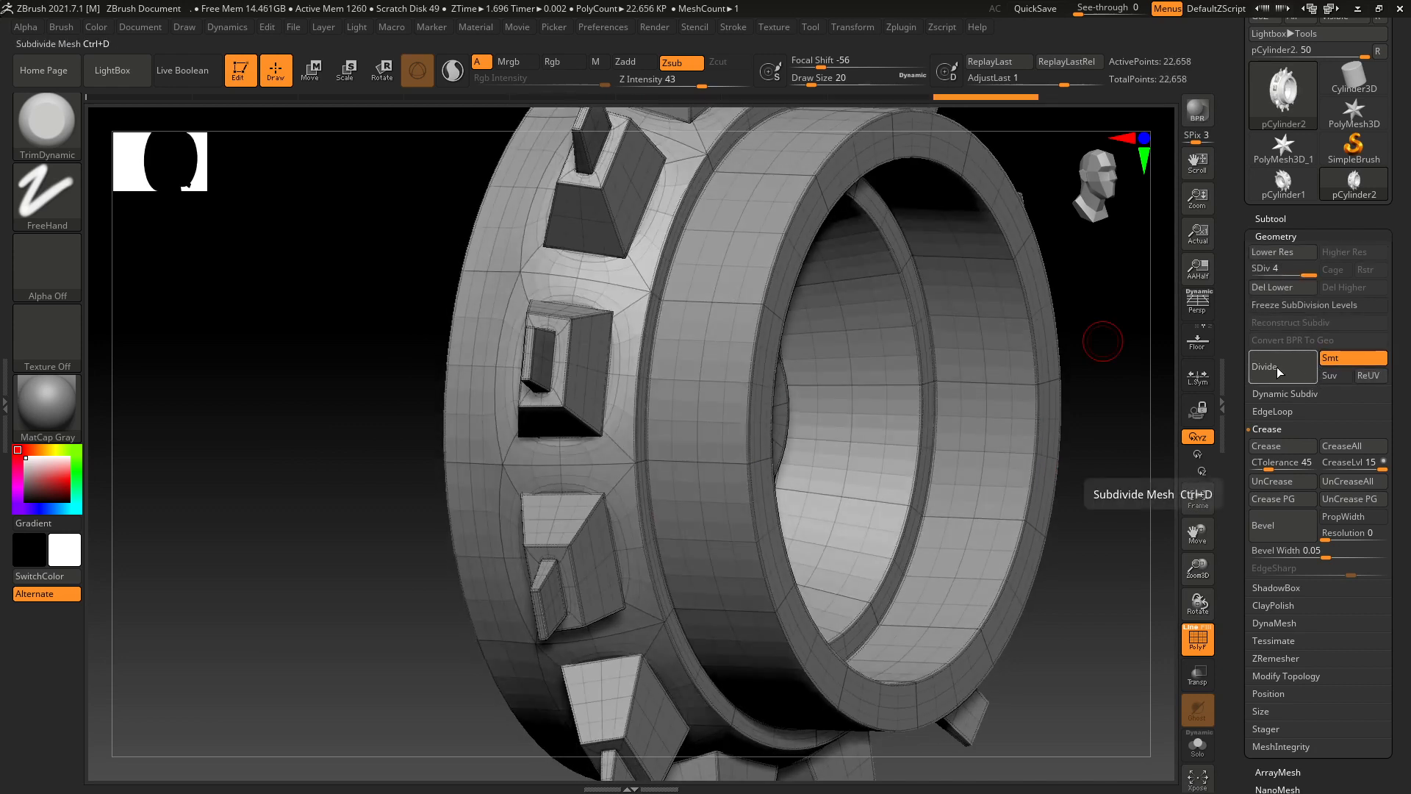
{"action": "left_click", "coordinate": [1197, 642]}
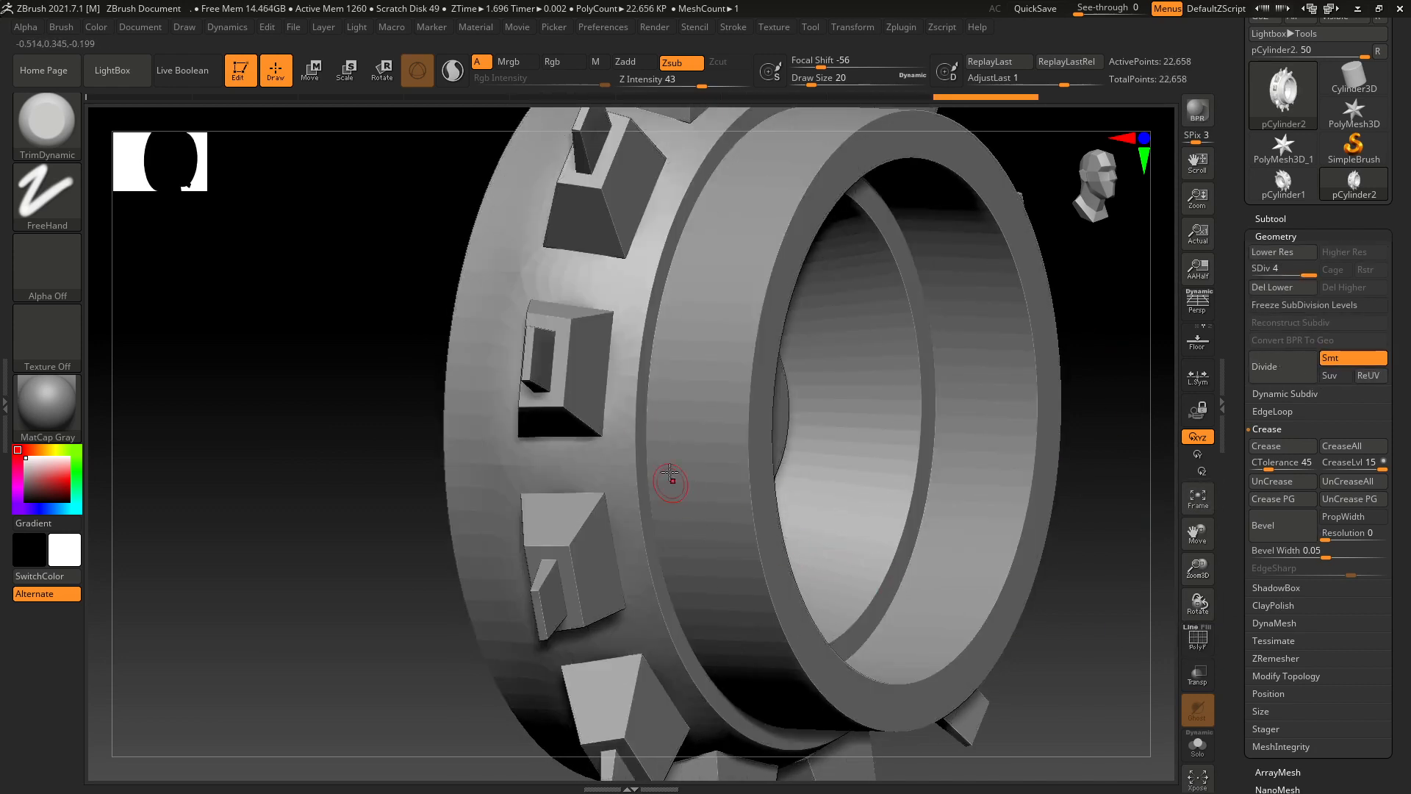
{"action": "right_click_drag", "start_coordinate": [670, 474], "coordinate": [926, 436], "text": "alt"}
{"action": "left_click_drag", "start_coordinate": [1076, 379], "coordinate": [939, 470]}
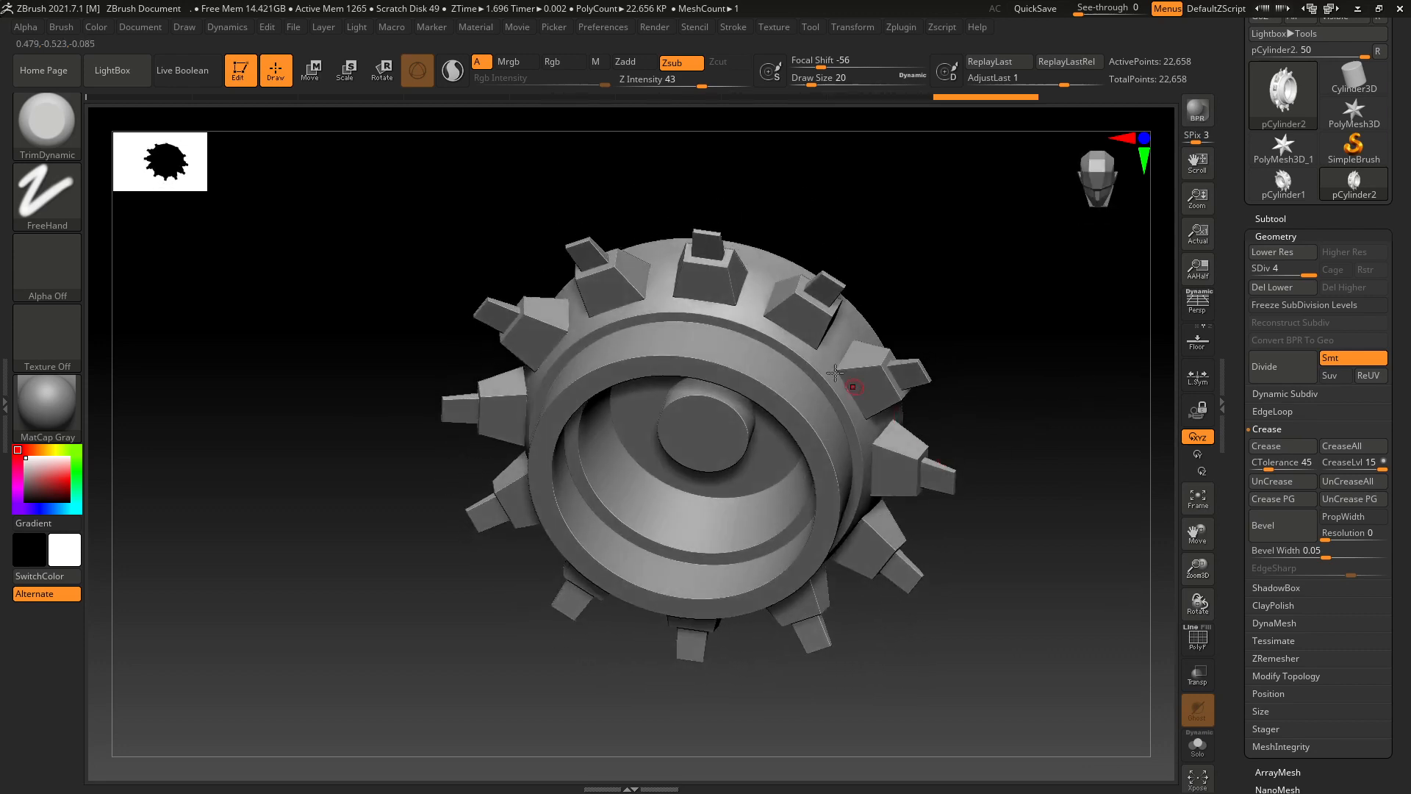
Examine the subdivided gear's tooth edges, rim and hub from the front and side.
{"action": "scroll", "coordinate": [734, 277], "scroll_direction": "up", "scroll_amount": 10}
{"action": "scroll", "coordinate": [731, 291], "scroll_direction": "down", "scroll_amount": 10}
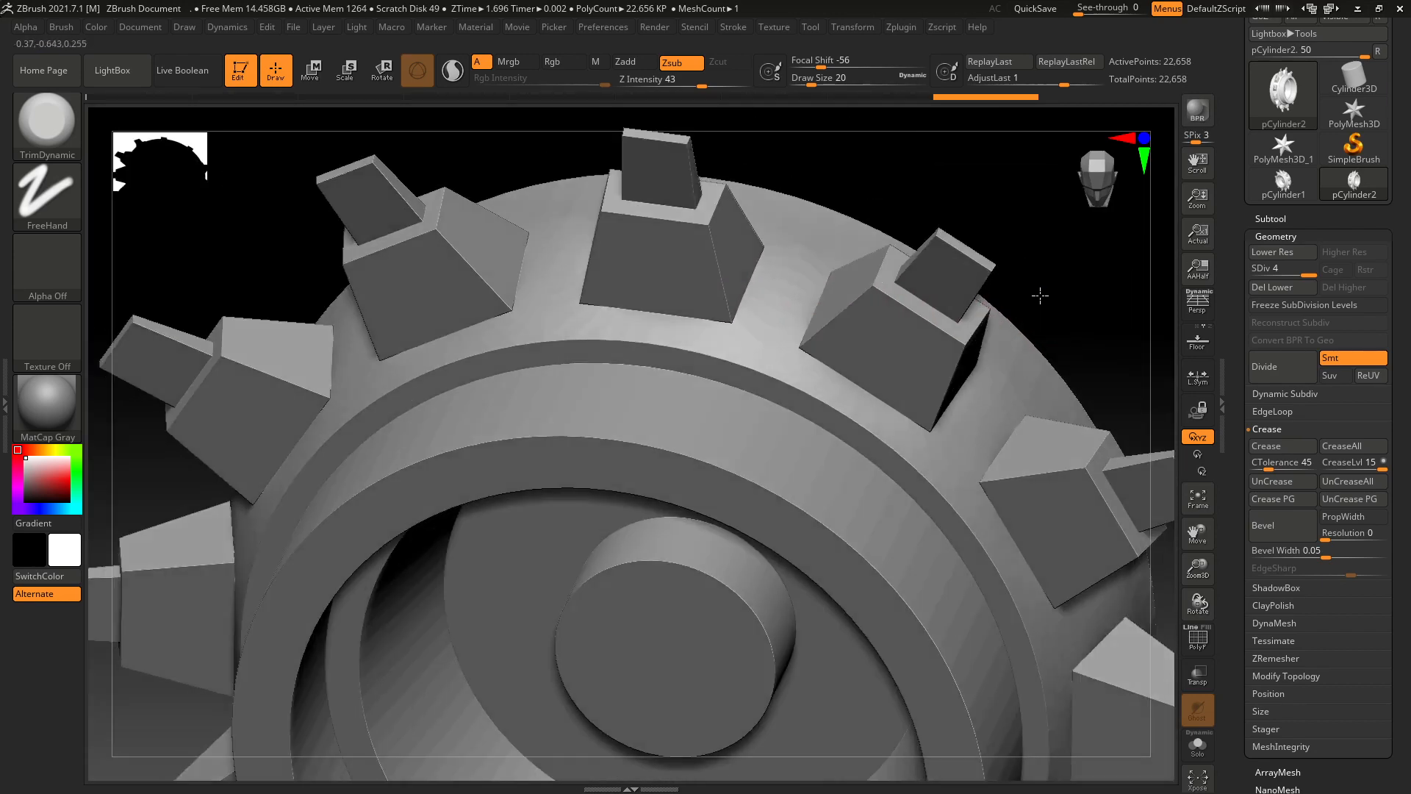
{"action": "left_click_drag", "start_coordinate": [1040, 296], "coordinate": [1026, 264]}
{"action": "scroll", "coordinate": [523, 382], "scroll_direction": "down", "scroll_amount": 3}
{"action": "scroll", "coordinate": [523, 382], "scroll_direction": "down", "scroll_amount": 3}
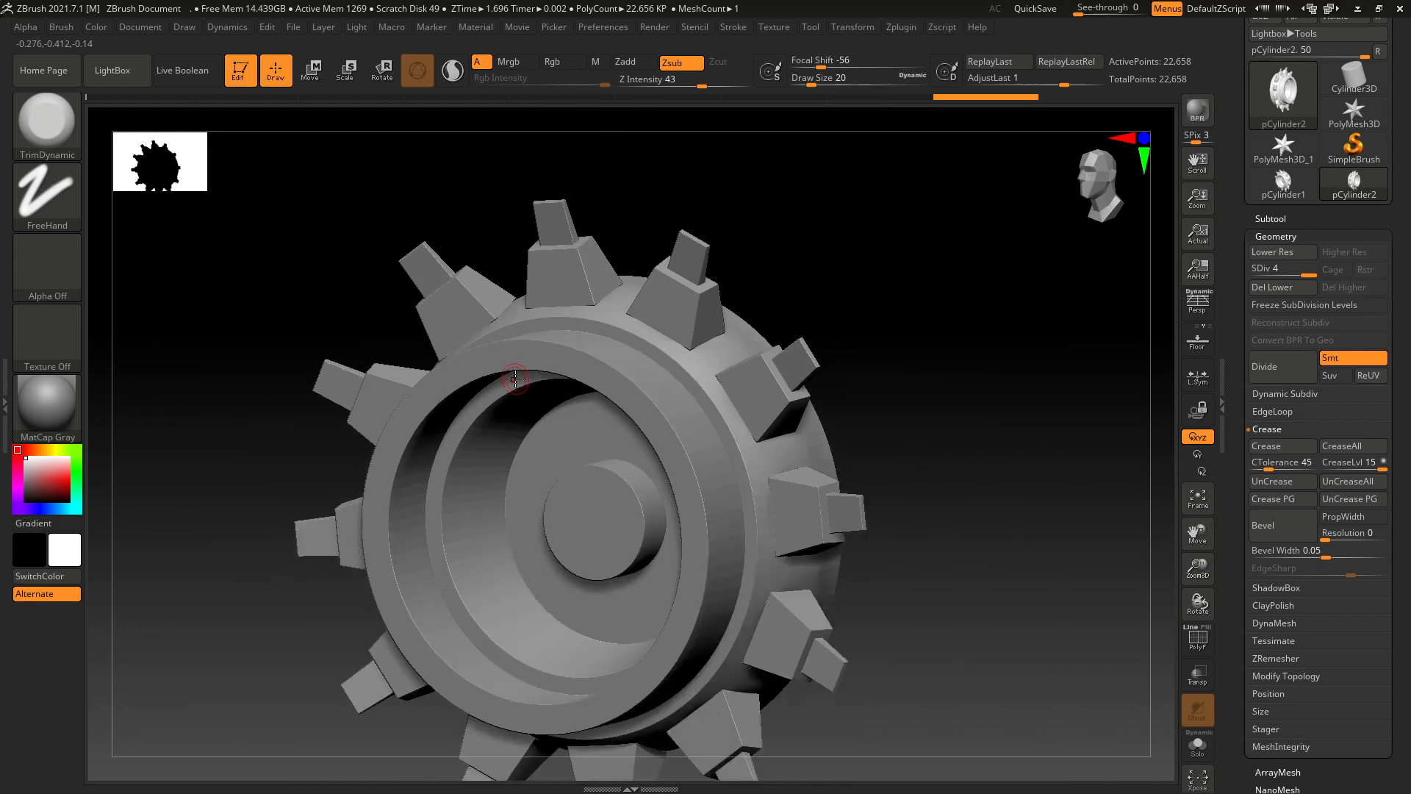
{"action": "left_click_drag", "start_coordinate": [841, 398], "coordinate": [922, 380]}
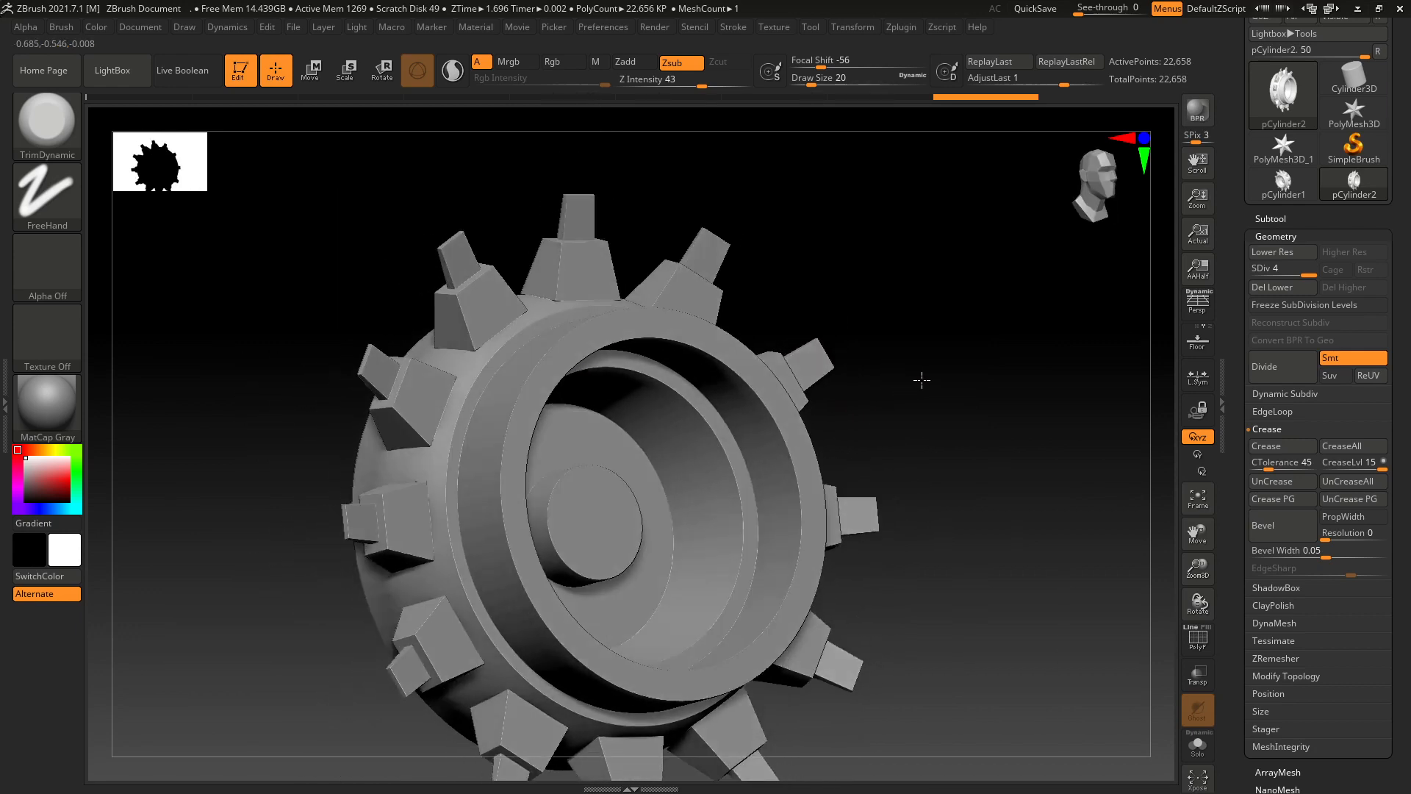
{"action": "scroll", "coordinate": [466, 312], "scroll_direction": "up", "scroll_amount": 5}
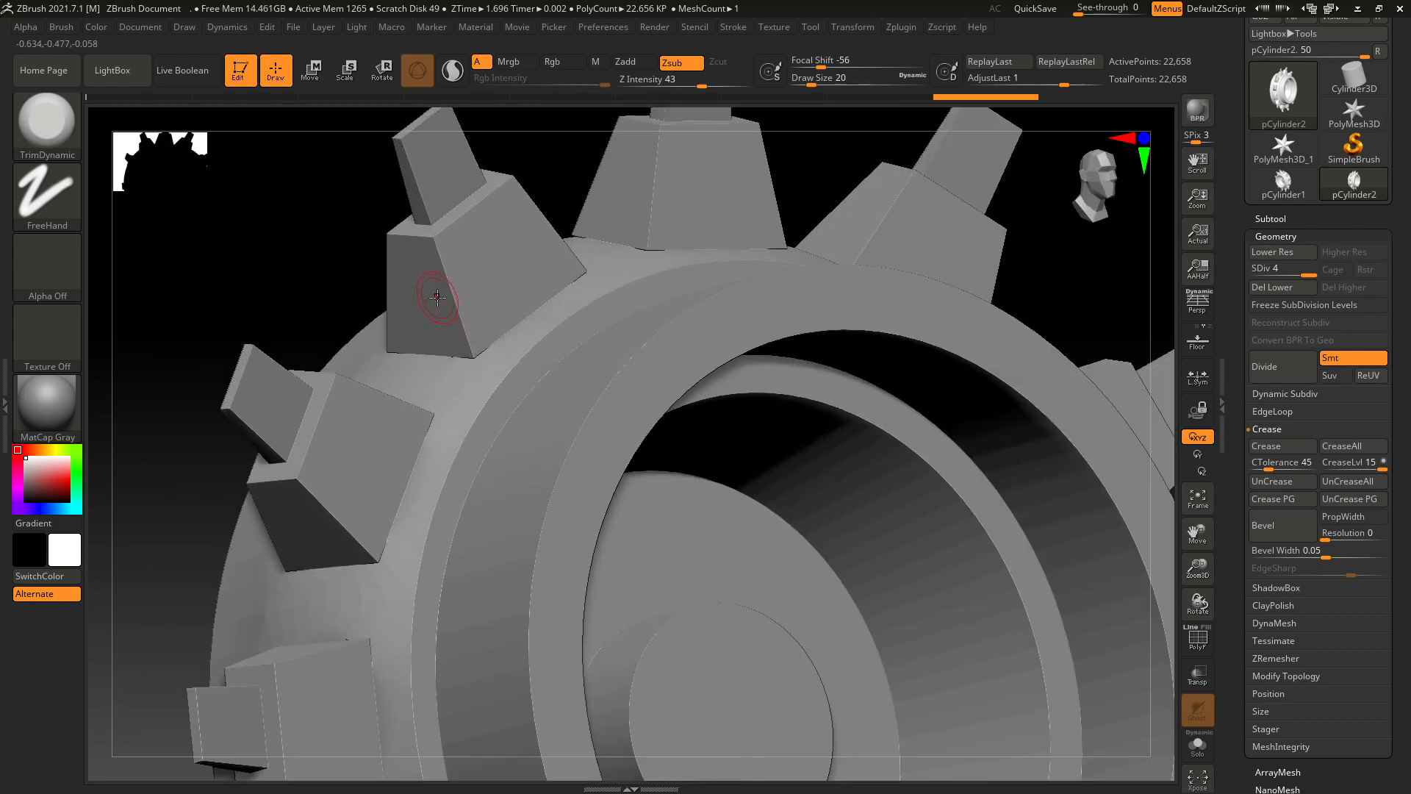
{"action": "scroll", "coordinate": [441, 299], "scroll_direction": "down", "scroll_amount": 3}
{"action": "scroll", "coordinate": [445, 302], "scroll_direction": "down", "scroll_amount": 3}
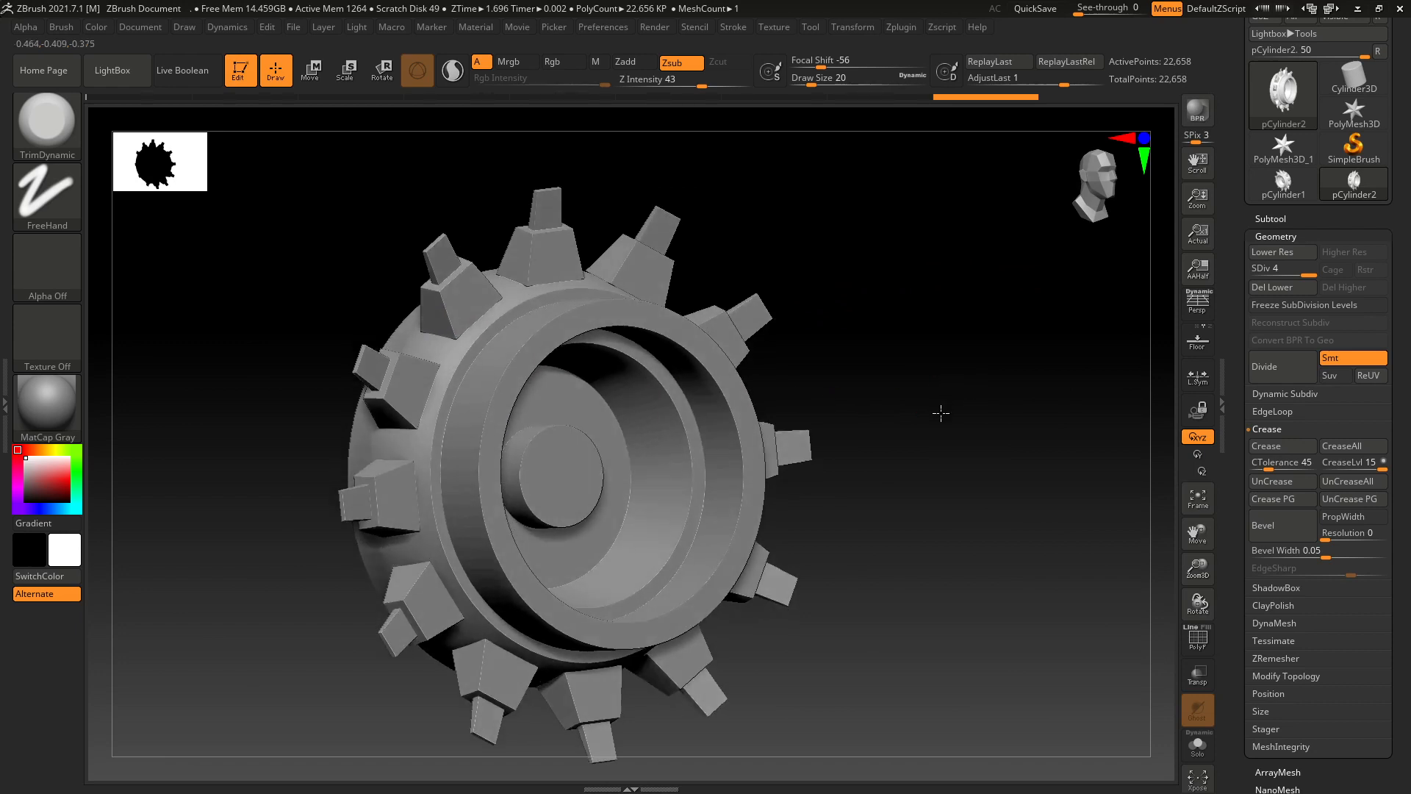
{"action": "left_click_drag", "start_coordinate": [941, 413], "coordinate": [845, 423]}
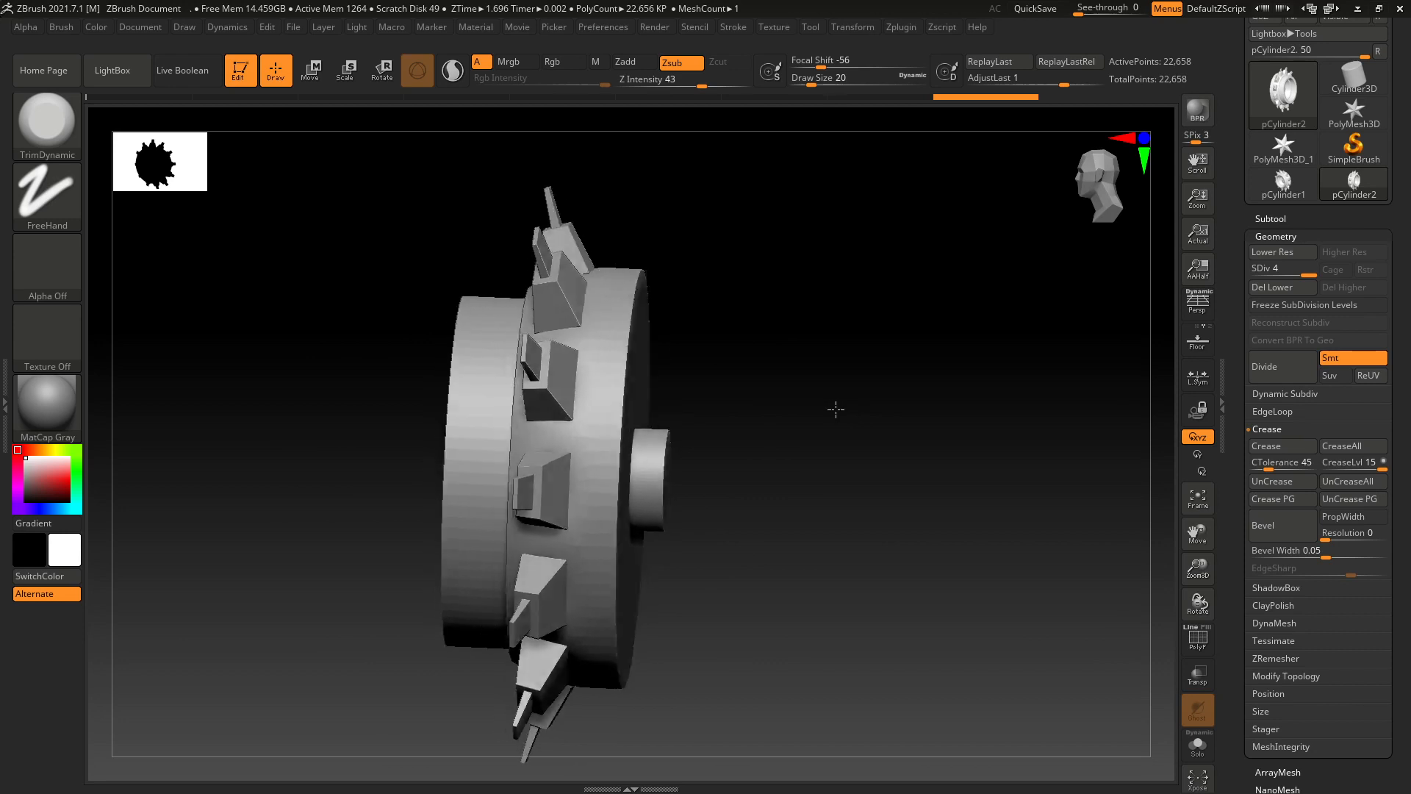
Switch to the pCylinder1 gear and examine the edges of its teeth and rim for comparison.
{"action": "left_click", "coordinate": [1273, 187]}
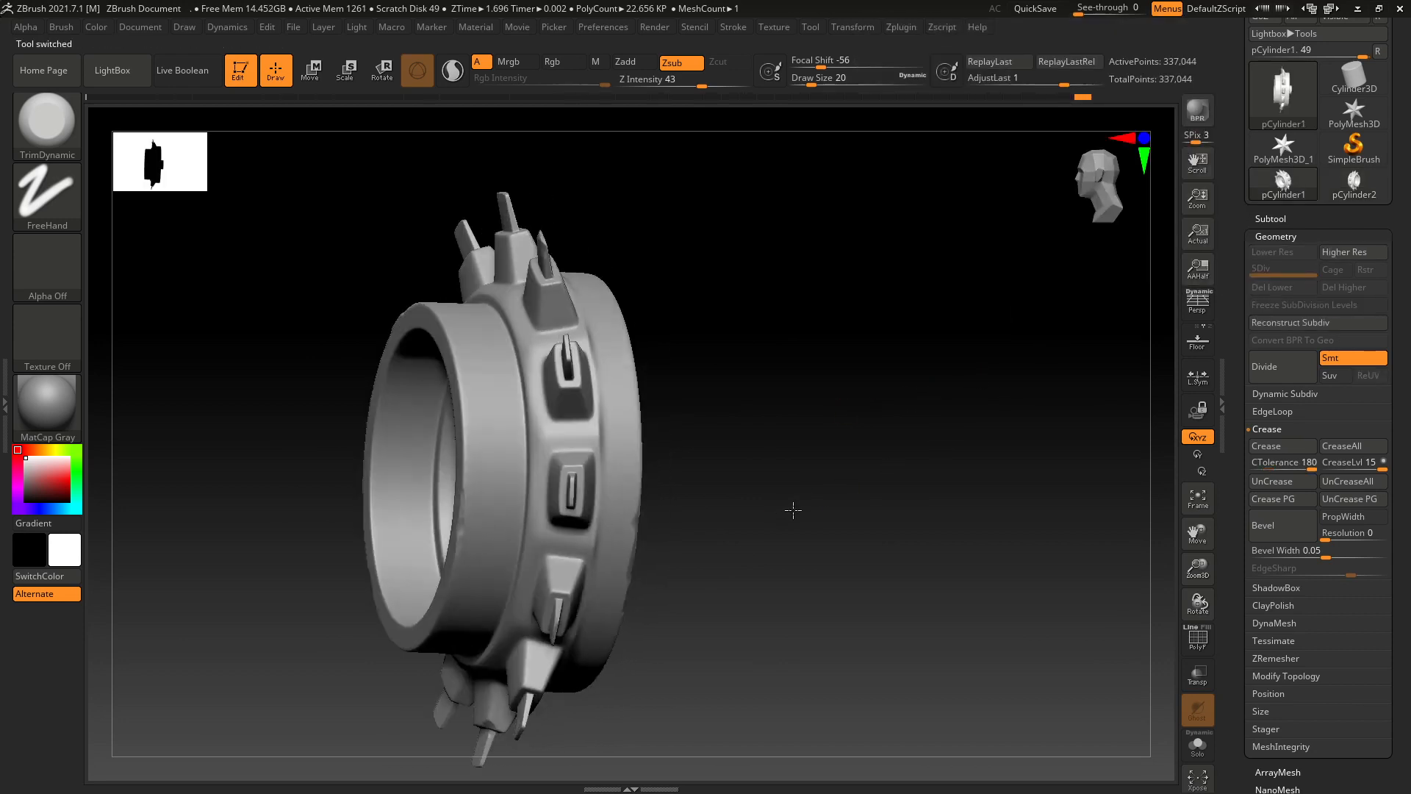
{"action": "mouse_move", "coordinate": [787, 510]}
{"action": "left_mouse_down"}
{"action": "mouse_move", "coordinate": [838, 492]}
{"action": "mouse_move", "coordinate": [797, 529]}
{"action": "left_mouse_up"}
{"action": "right_click_drag", "start_coordinate": [573, 365], "coordinate": [632, 412], "text": "ctrl"}
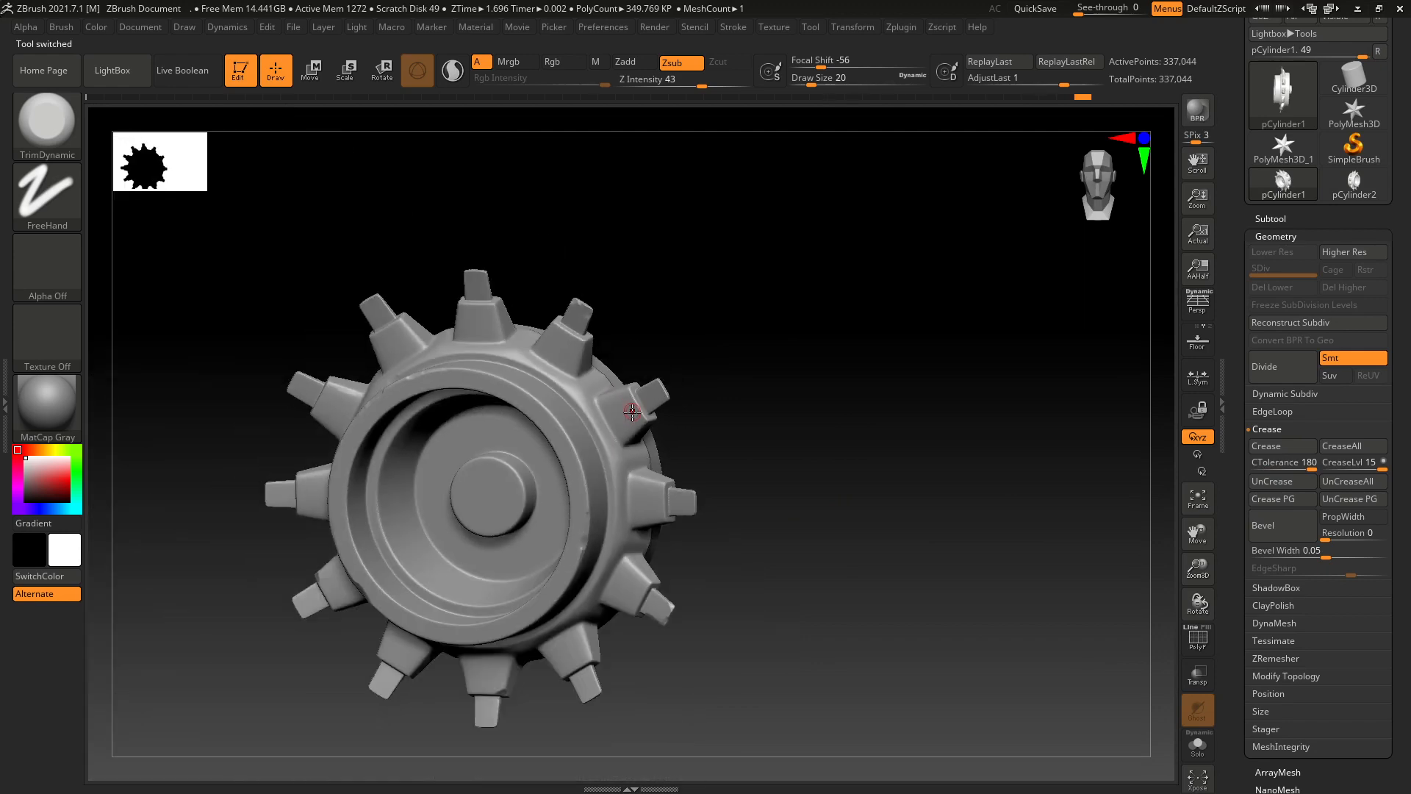
{"action": "mouse_move", "coordinate": [777, 389]}
{"action": "left_mouse_down"}
{"action": "mouse_move", "coordinate": [793, 523]}
{"action": "mouse_move", "coordinate": [791, 389]}
{"action": "left_mouse_up"}
{"action": "left_click_drag", "start_coordinate": [787, 485], "coordinate": [614, 456]}
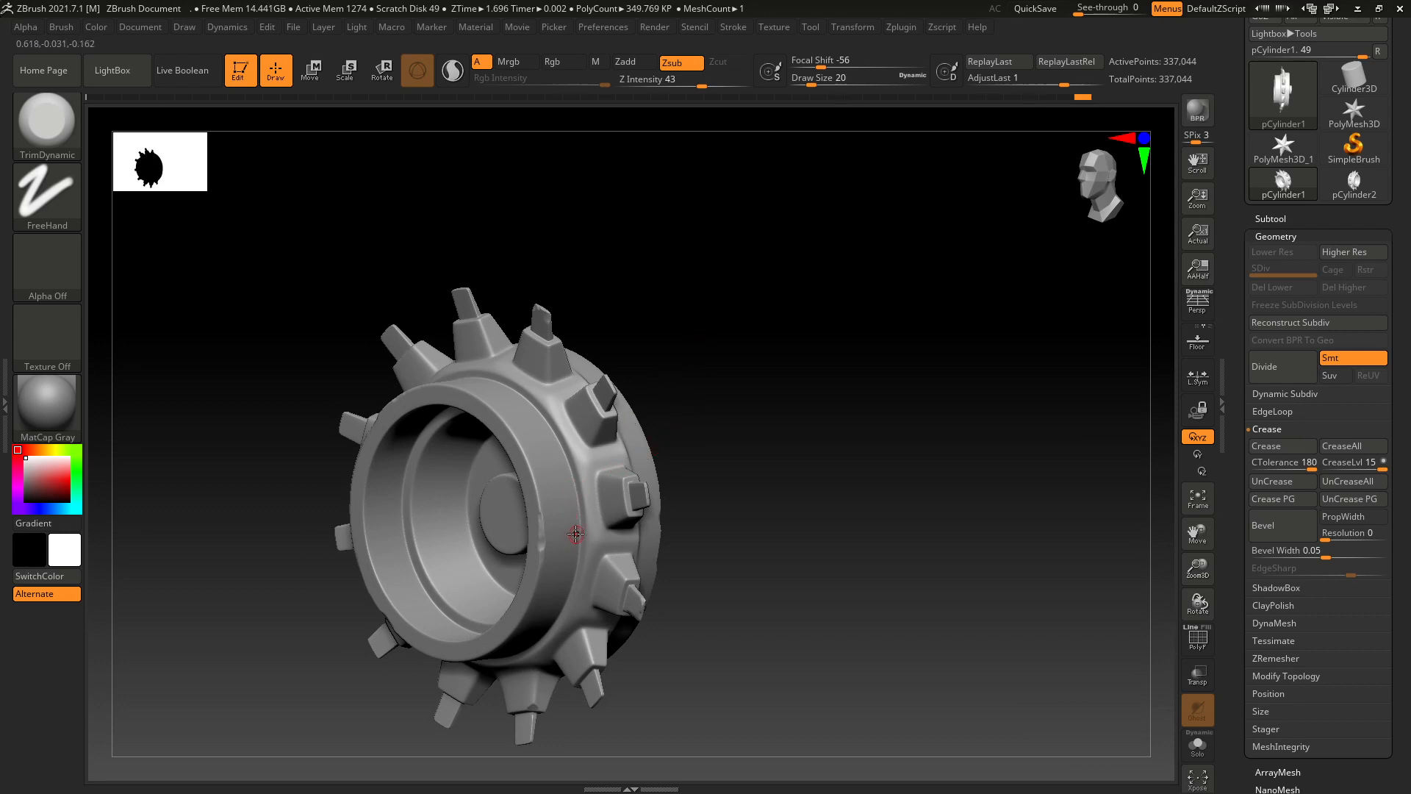
{"action": "scroll", "coordinate": [585, 506], "scroll_direction": "up", "scroll_amount": 5}
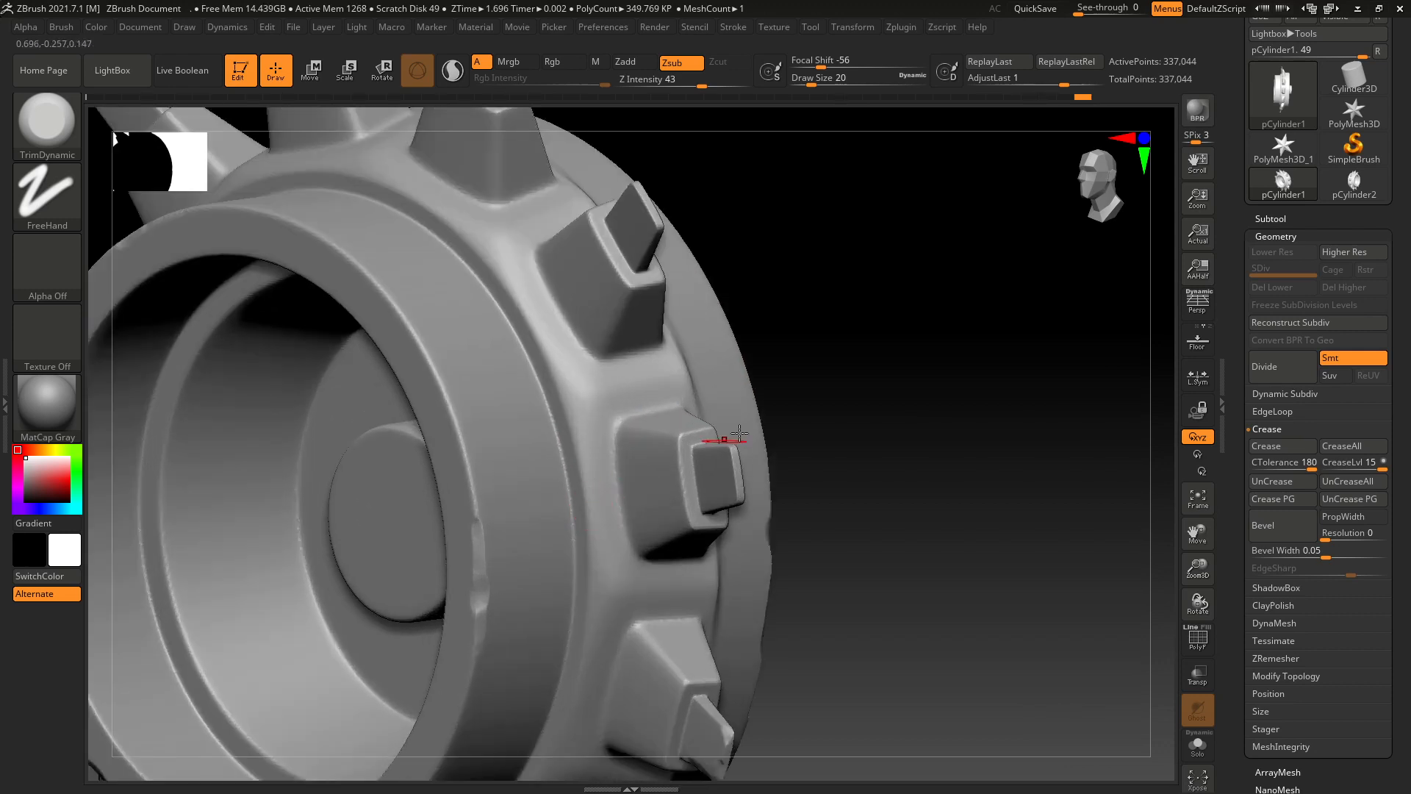
{"action": "scroll", "coordinate": [750, 423], "scroll_direction": "down", "scroll_amount": 4}
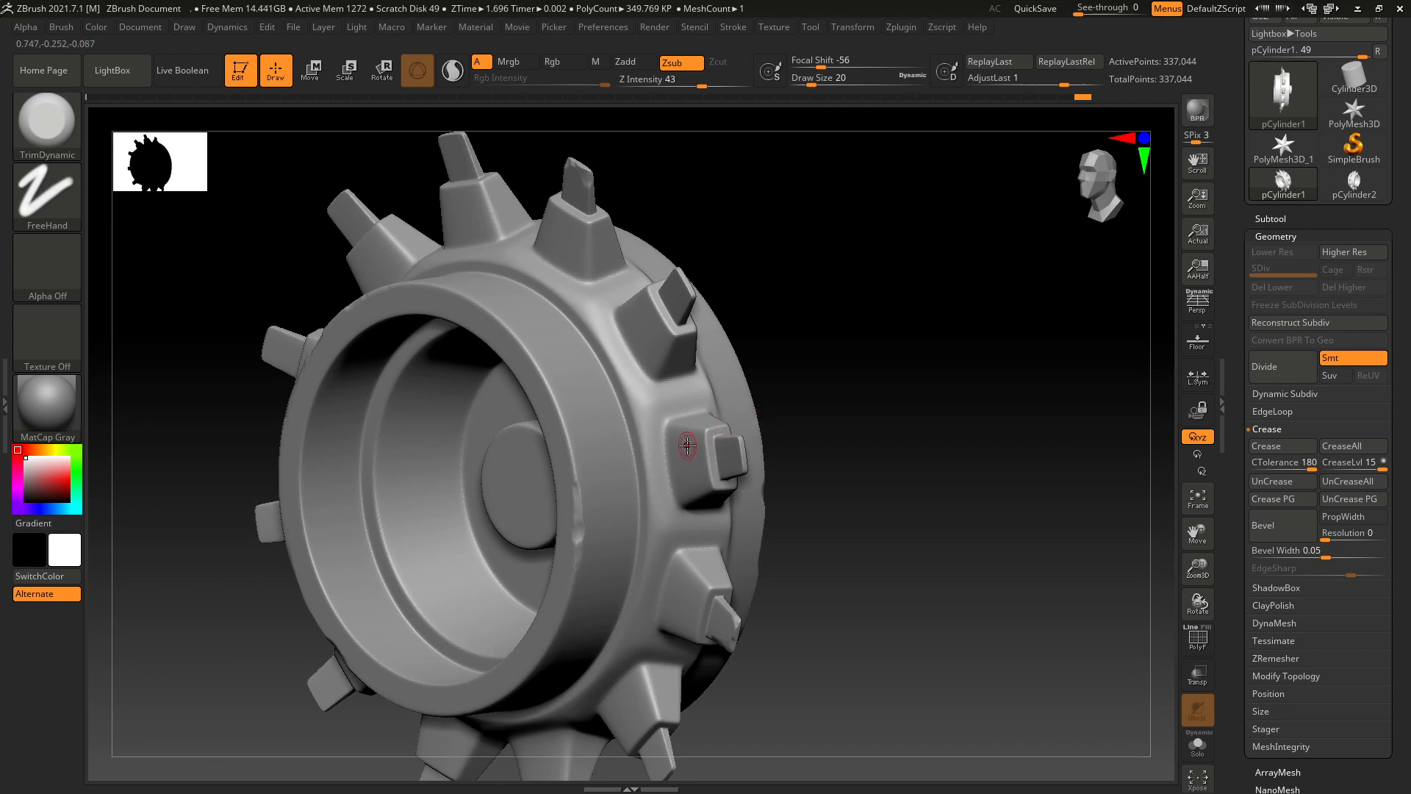
{"action": "scroll", "coordinate": [721, 429], "scroll_direction": "up", "scroll_amount": 3}
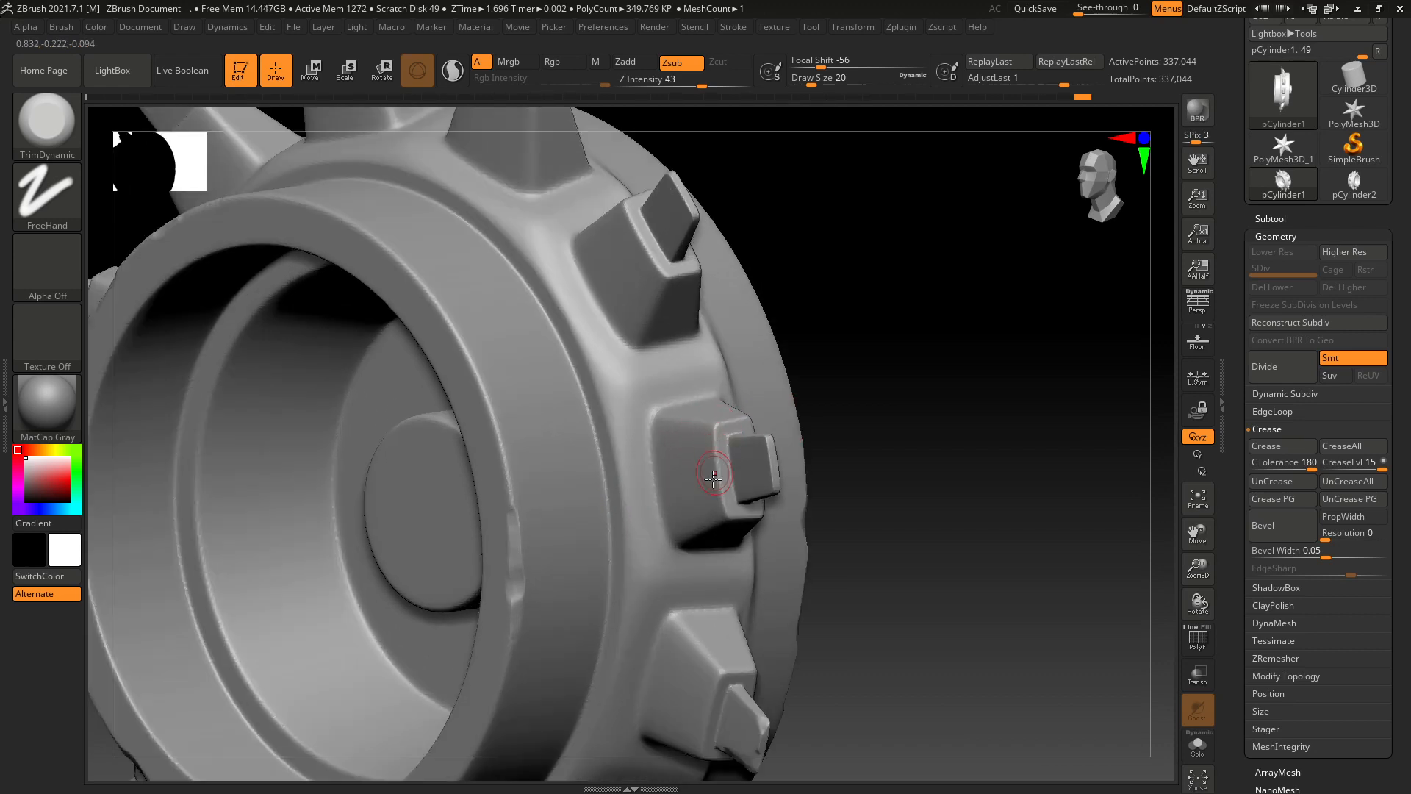
{"action": "scroll", "coordinate": [461, 335], "scroll_direction": "up", "scroll_amount": 3}
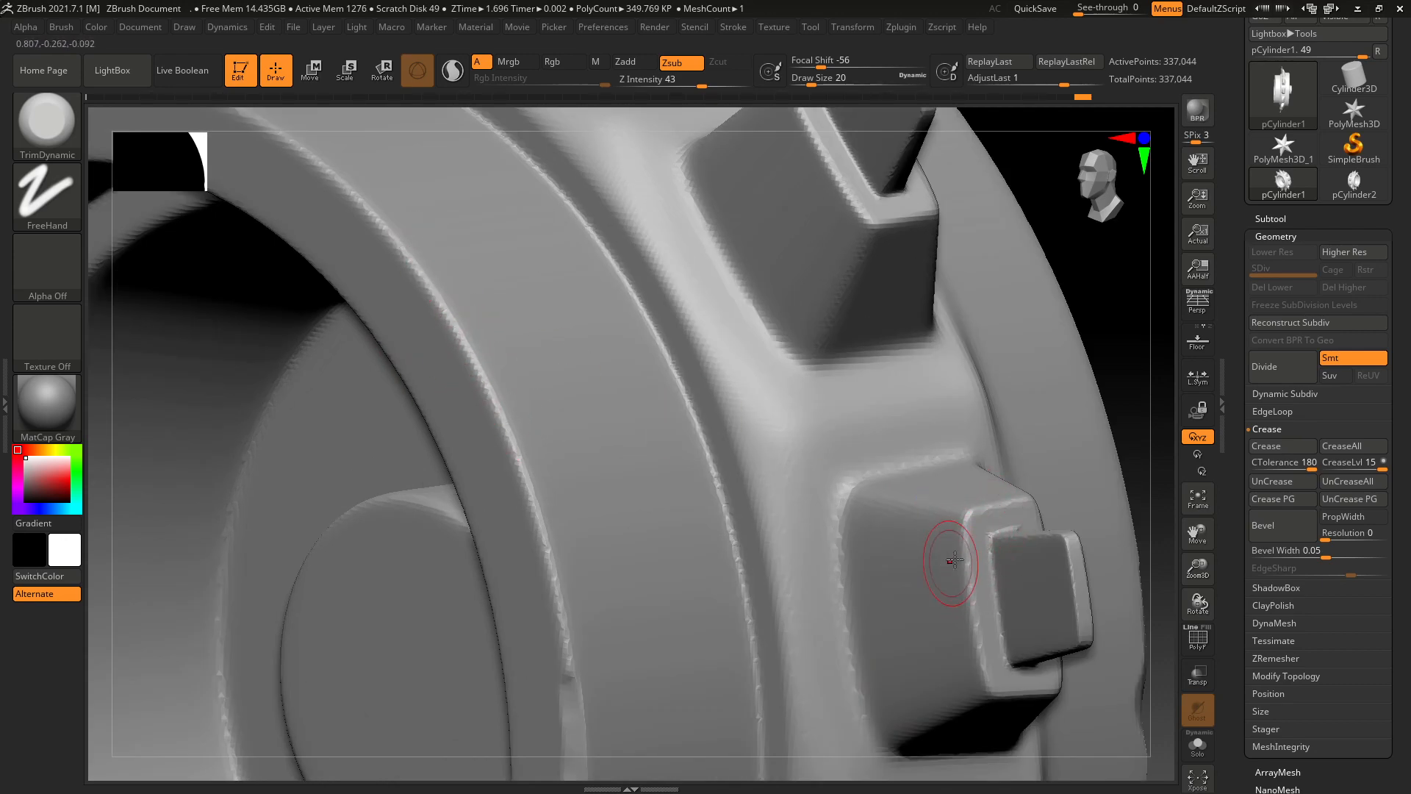
{"action": "scroll", "coordinate": [832, 412], "scroll_direction": "down", "scroll_amount": 6}
{"action": "left_click_drag", "start_coordinate": [1088, 408], "coordinate": [970, 331]}
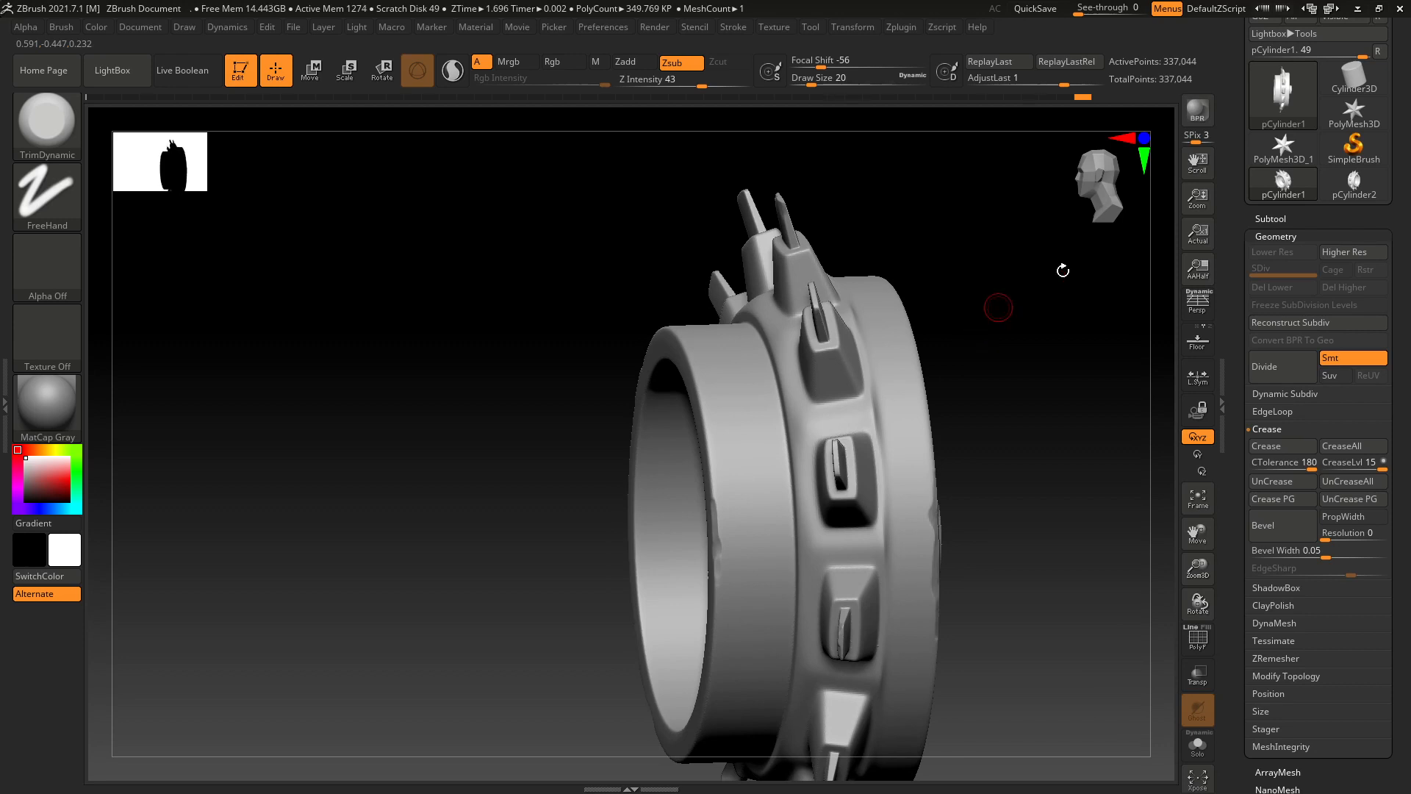
Switch back to the pCylinder2 gear, inspect its curved surfaces and divide it once more to subdivision level 5.
{"action": "left_click", "coordinate": [1338, 188]}
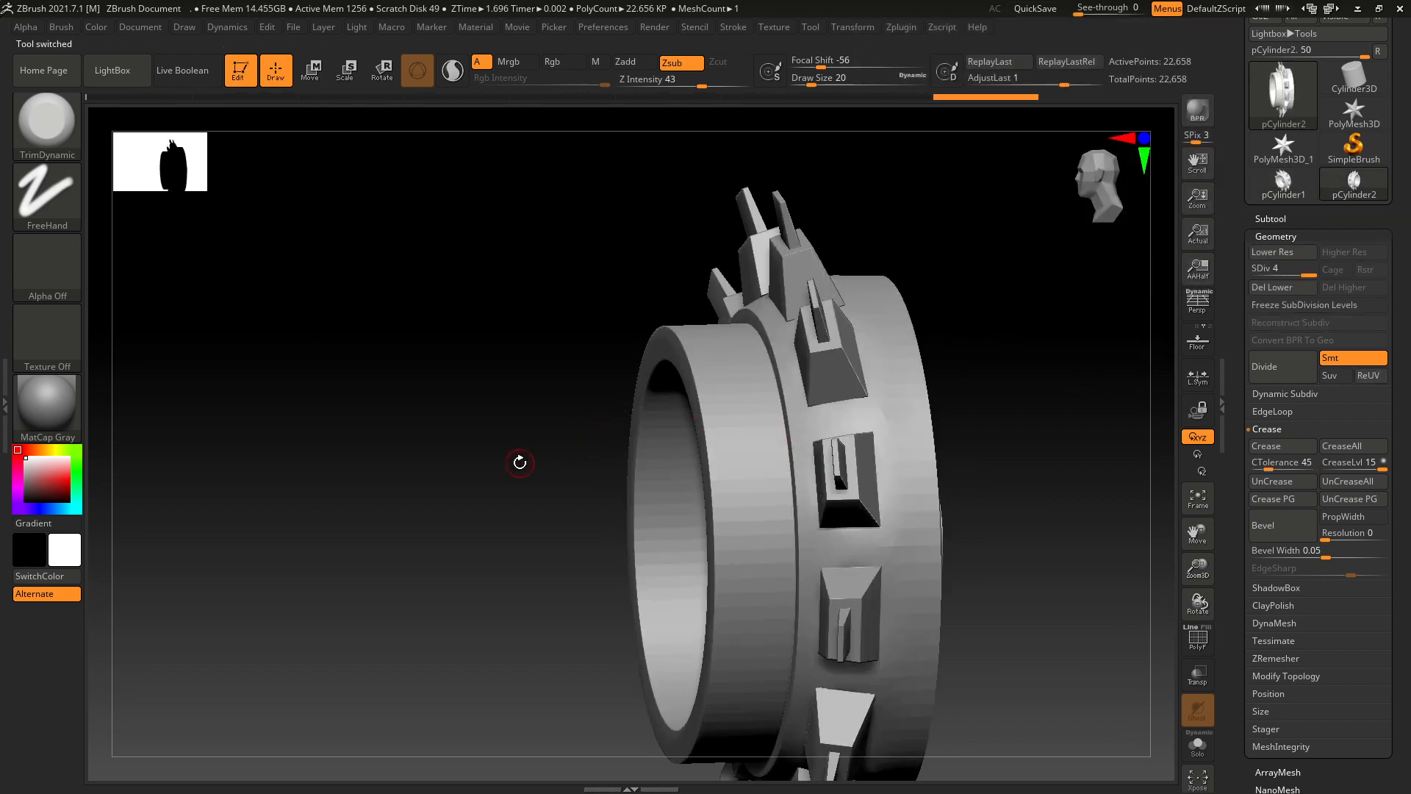
{"action": "left_click_drag", "start_coordinate": [519, 462], "coordinate": [487, 374]}
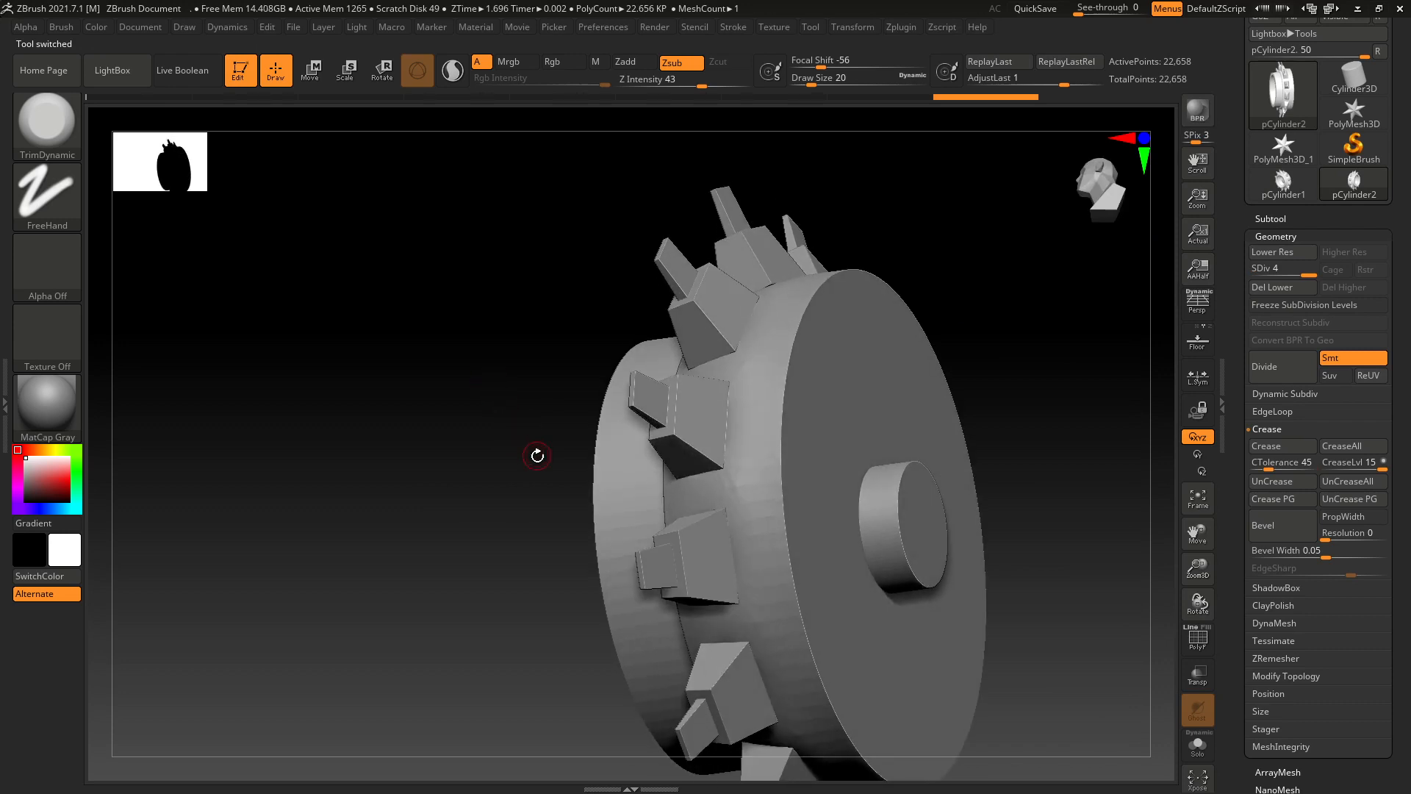
{"action": "left_click_drag", "start_coordinate": [536, 456], "coordinate": [954, 465]}
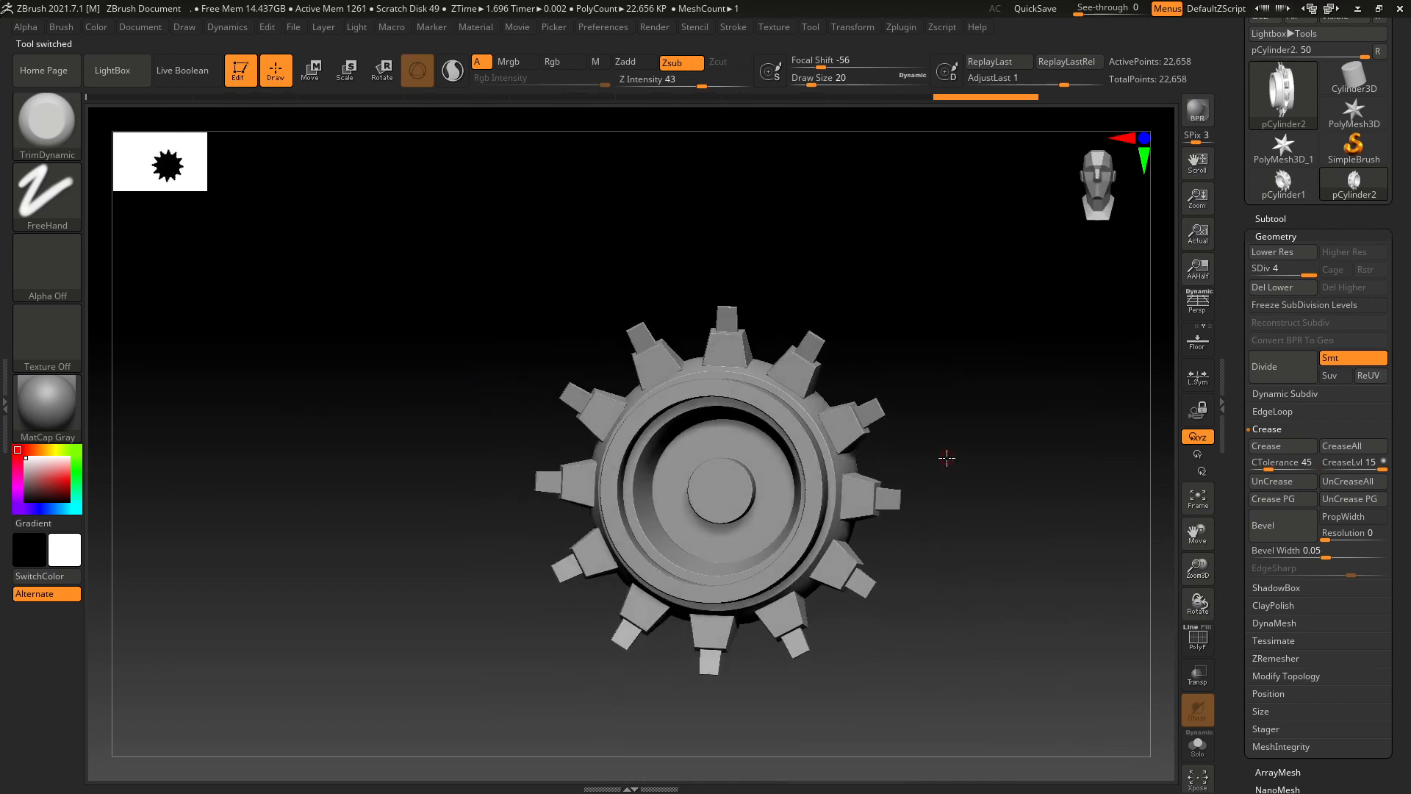
{"action": "scroll", "coordinate": [763, 438], "scroll_direction": "up", "scroll_amount": 4}
{"action": "left_click_drag", "start_coordinate": [784, 472], "coordinate": [892, 477]}
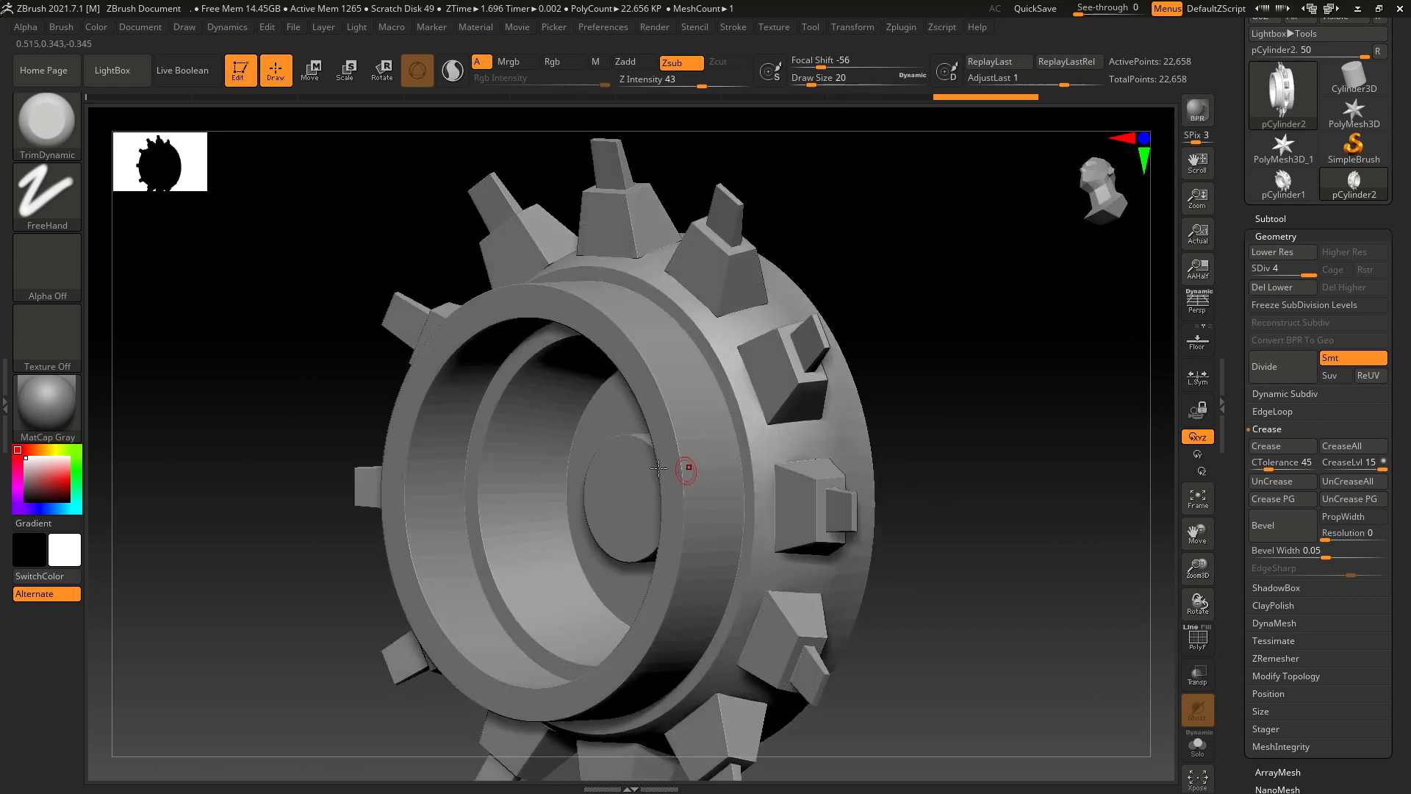
{"action": "scroll", "coordinate": [775, 457], "scroll_direction": "up", "scroll_amount": 2}
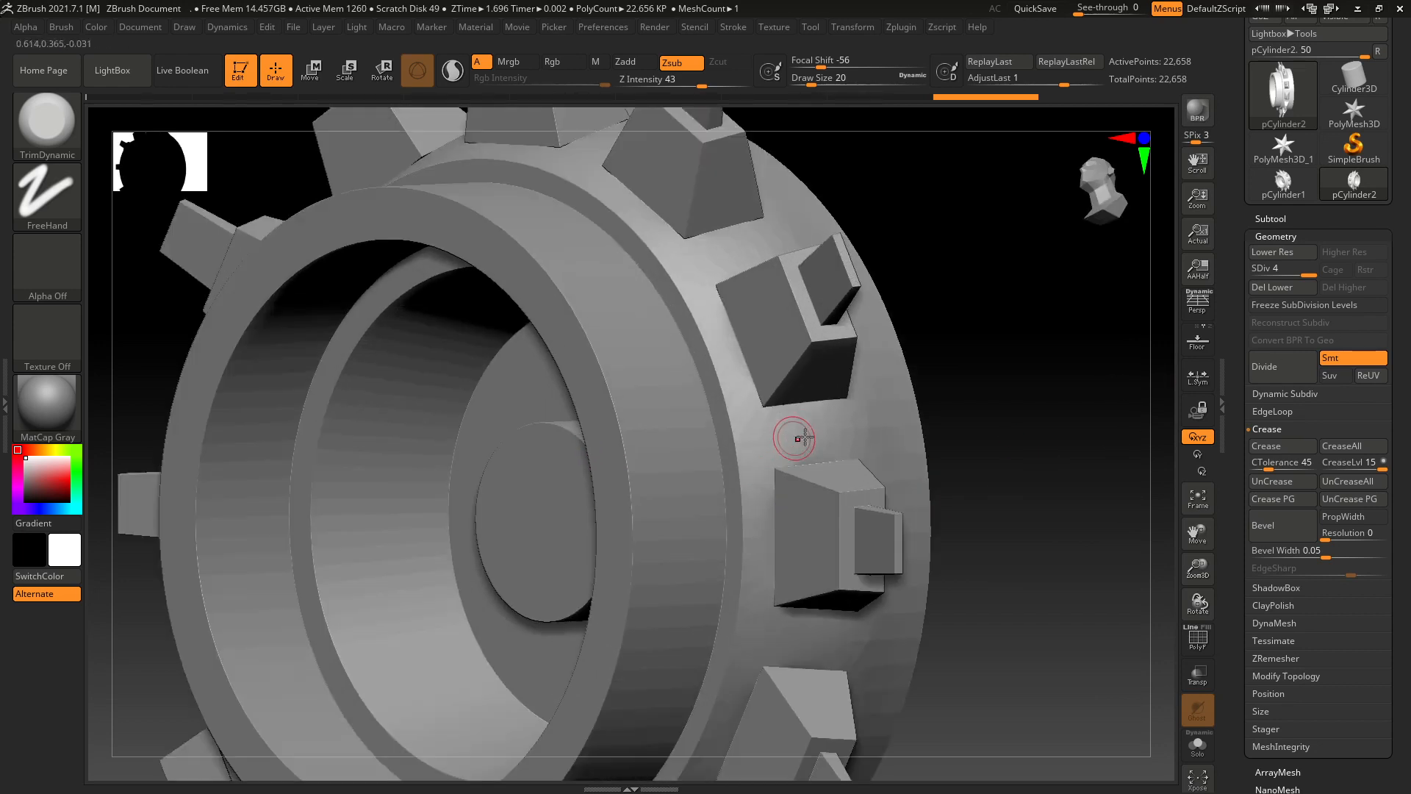
{"action": "left_click", "coordinate": [1290, 361]}
{"action": "scroll", "coordinate": [831, 403], "scroll_direction": "down", "scroll_amount": 3}
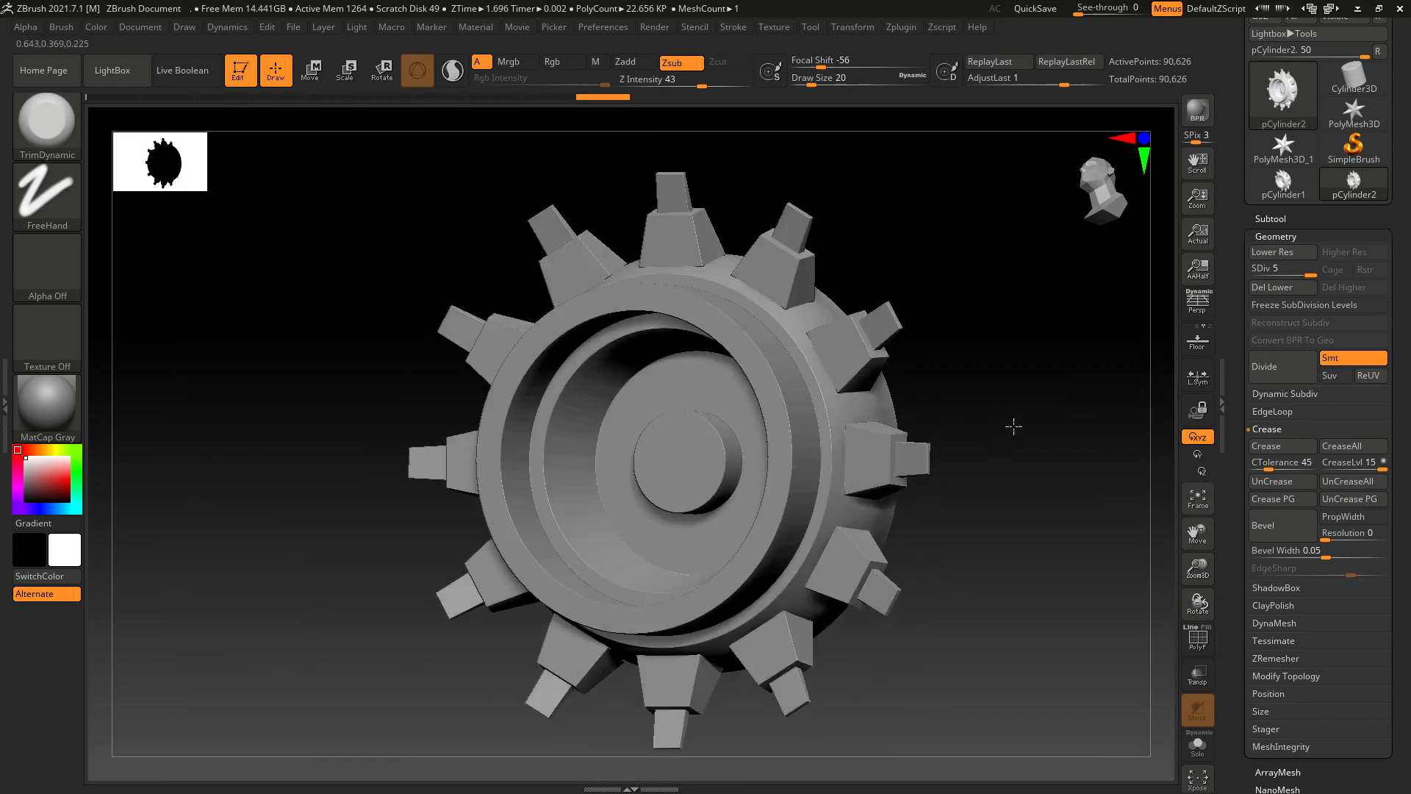
Convert the gear to a DynaMesh with Resolution 432 and Blur 0.
{"action": "left_click", "coordinate": [1275, 623]}
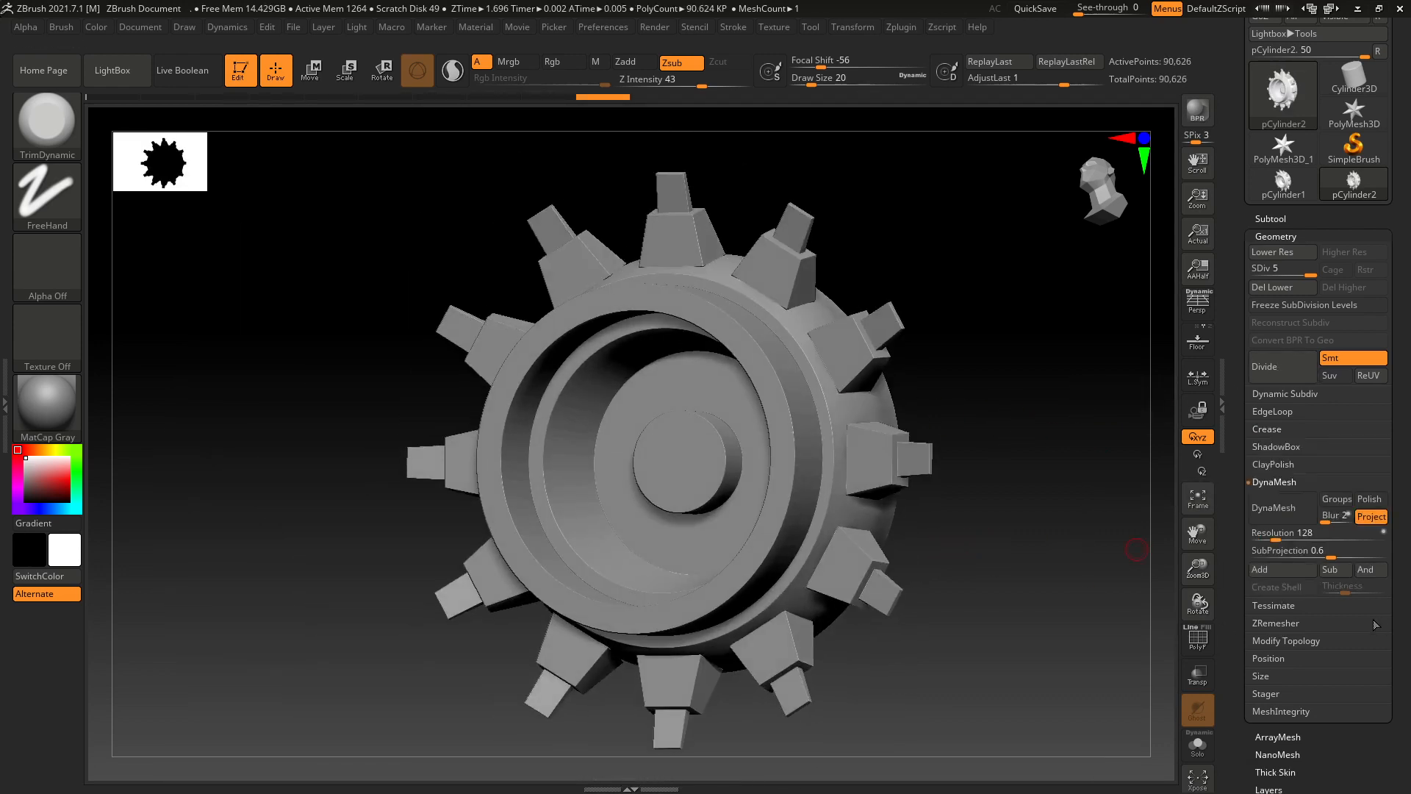
{"action": "left_click_drag", "start_coordinate": [1290, 535], "coordinate": [1321, 520]}
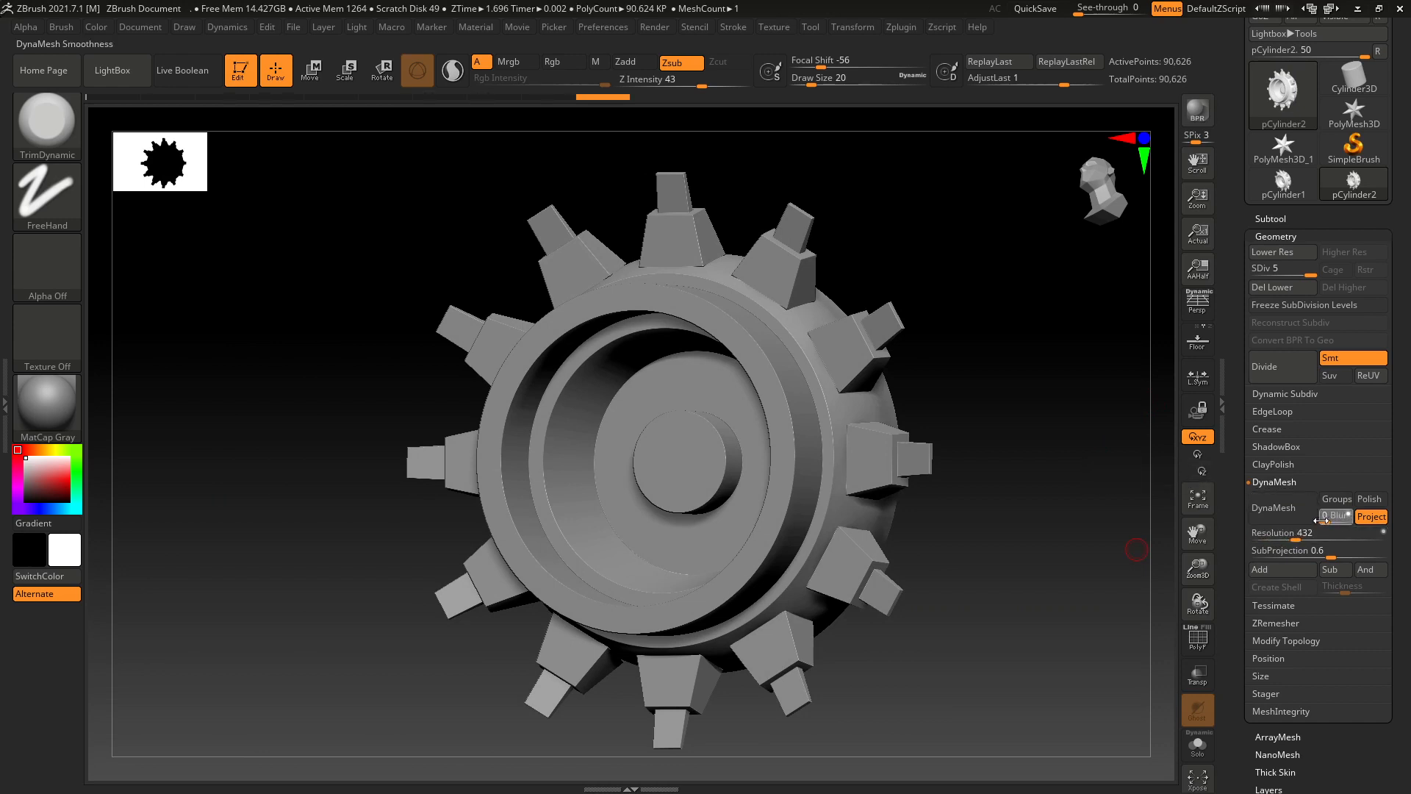
{"action": "left_click", "coordinate": [1288, 522]}
{"action": "left_click", "coordinate": [1132, 541]}
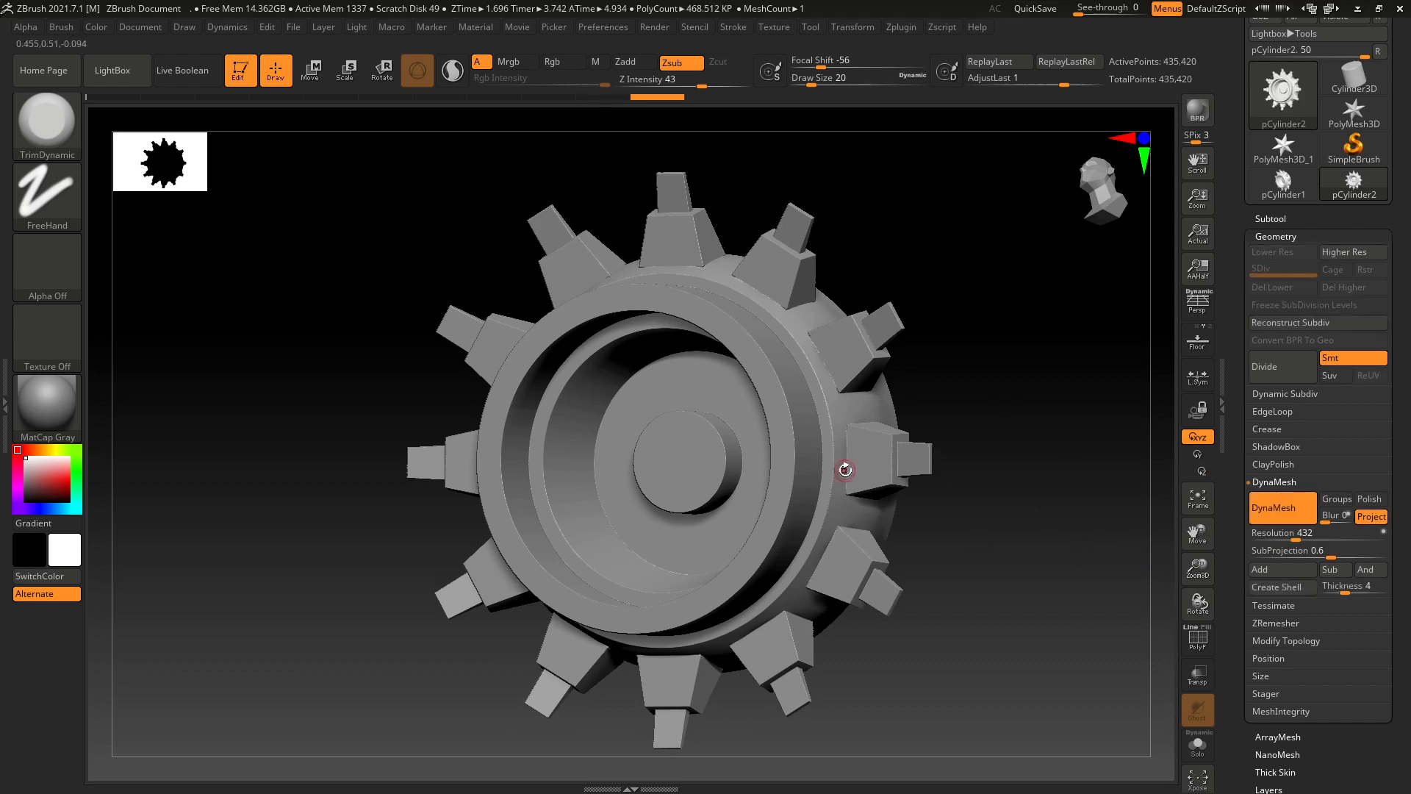
{"action": "left_click_drag", "start_coordinate": [934, 401], "coordinate": [1005, 491]}
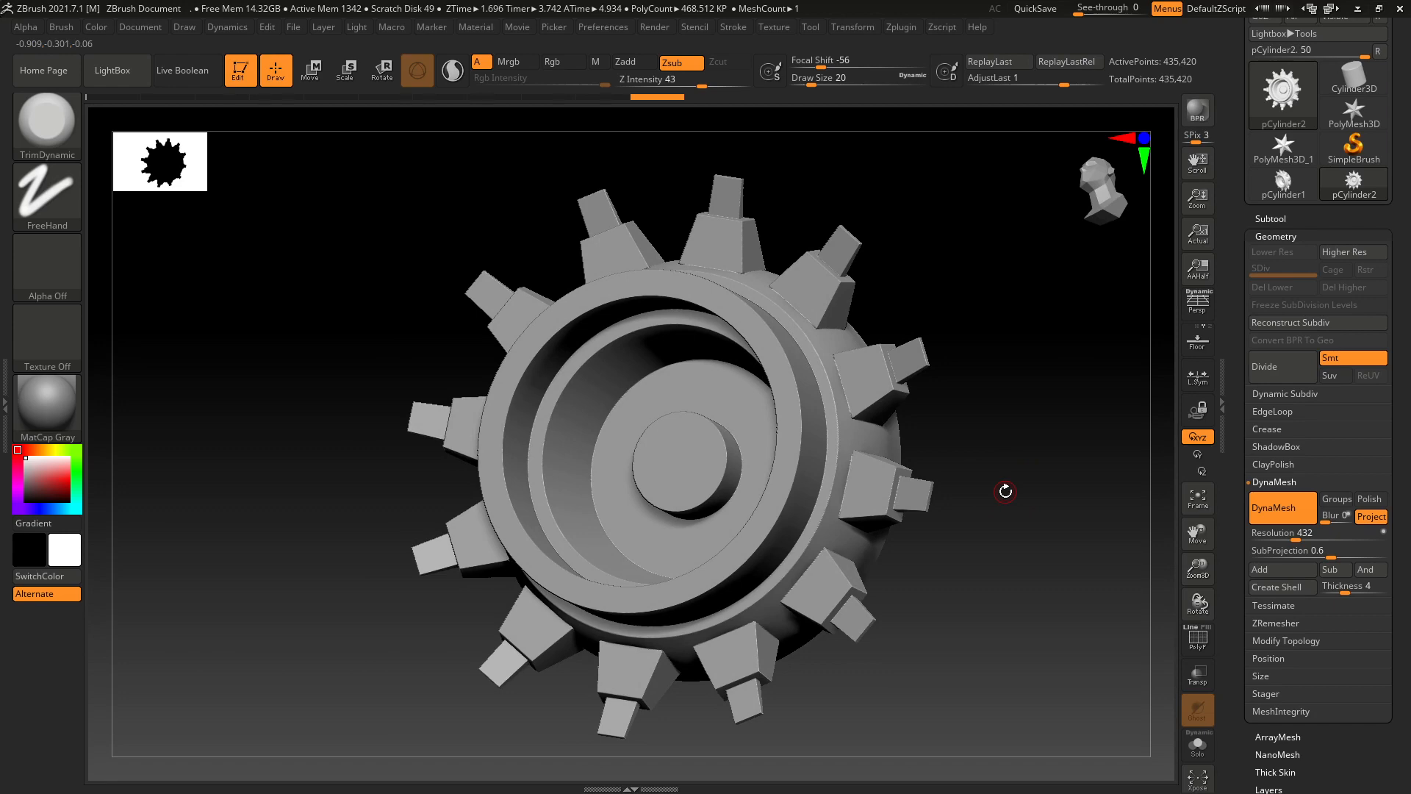
{"action": "left_click_drag", "start_coordinate": [998, 325], "coordinate": [994, 366]}
Try the Polish deformation on the gear and soften its hard edges using the Relax deformation.
{"action": "left_click_drag", "start_coordinate": [1403, 468], "coordinate": [1397, 316]}
{"action": "left_click", "coordinate": [1295, 330]}
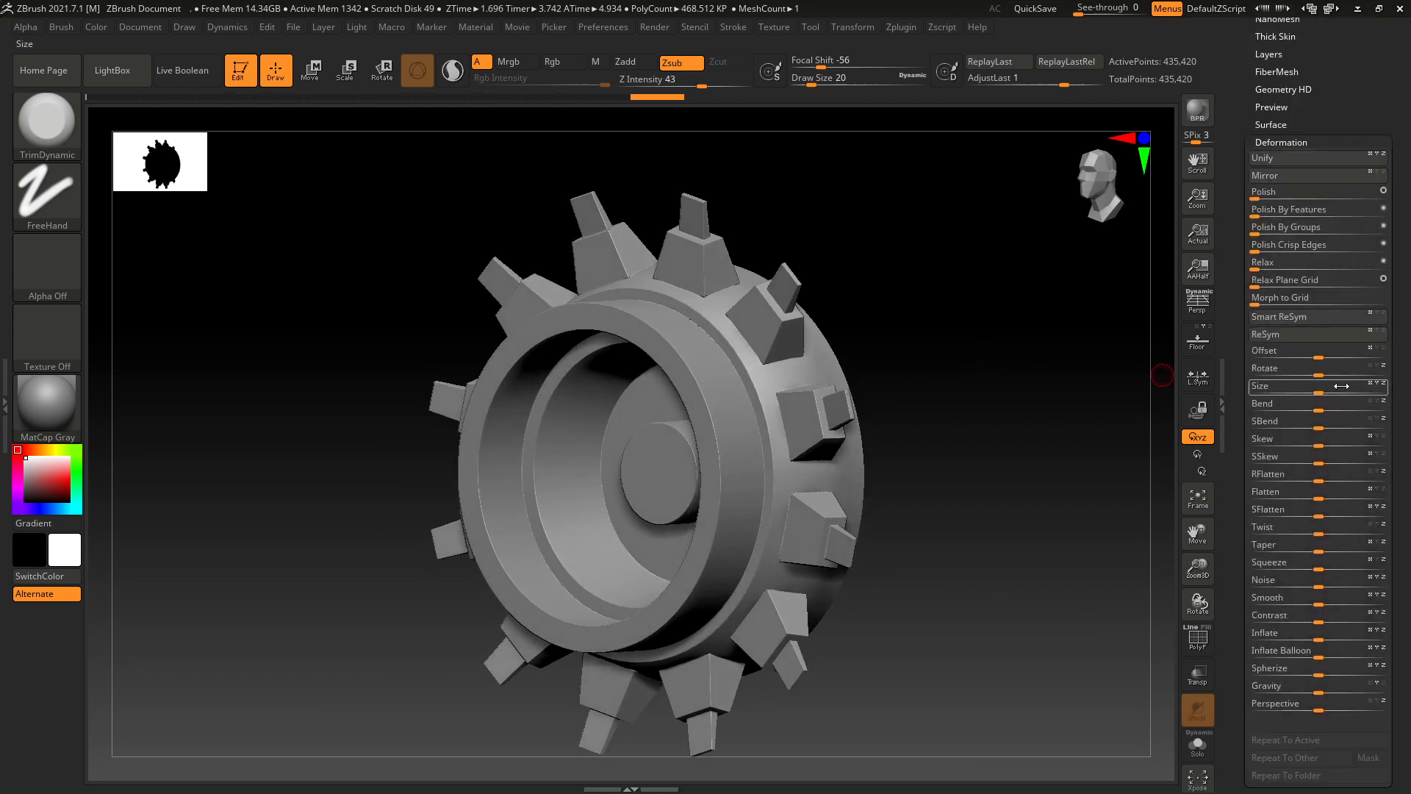
{"action": "left_click", "coordinate": [1259, 197]}
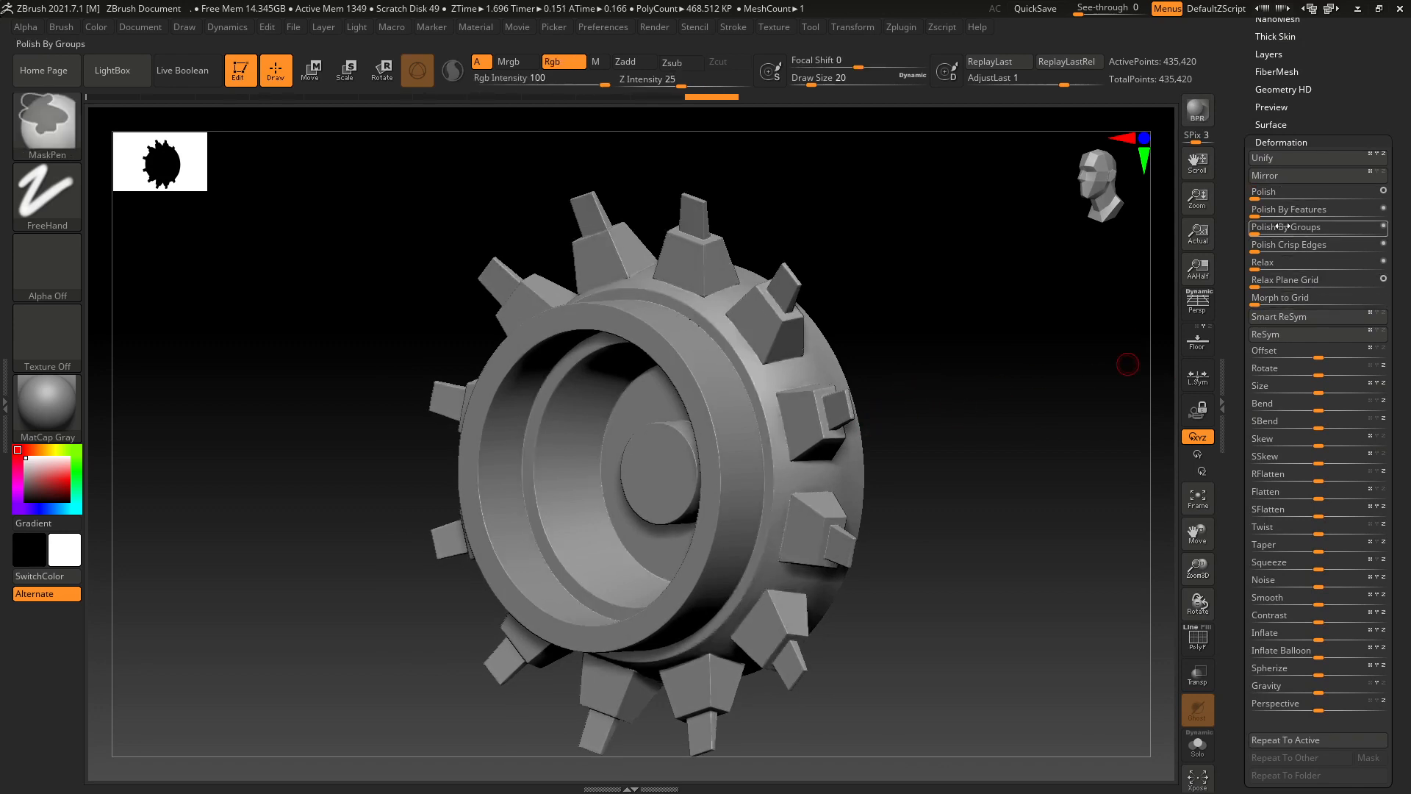
{"action": "left_click", "coordinate": [1268, 264]}
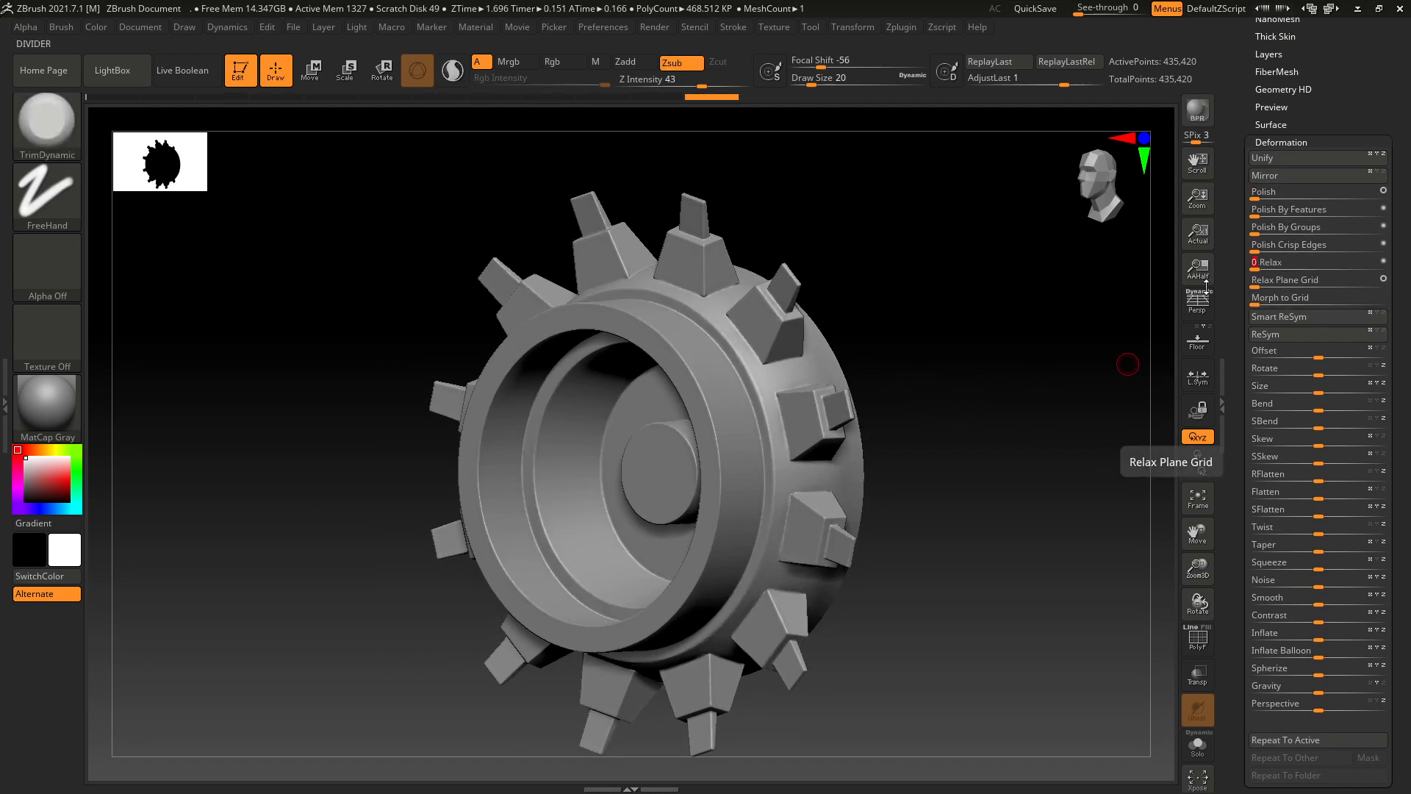
{"action": "left_click_drag", "start_coordinate": [904, 353], "coordinate": [934, 359]}
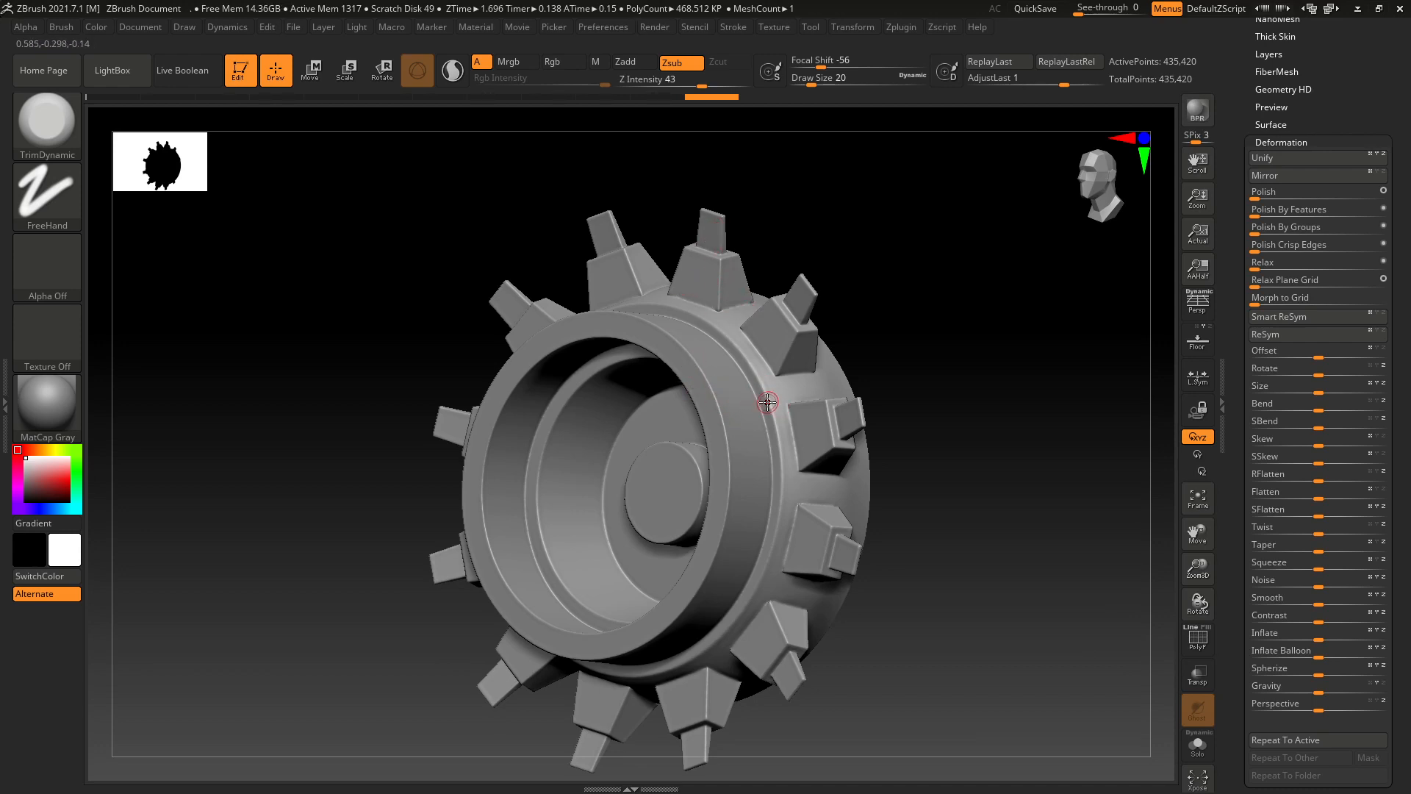
{"action": "scroll", "coordinate": [740, 417], "scroll_direction": "up", "scroll_amount": 3}
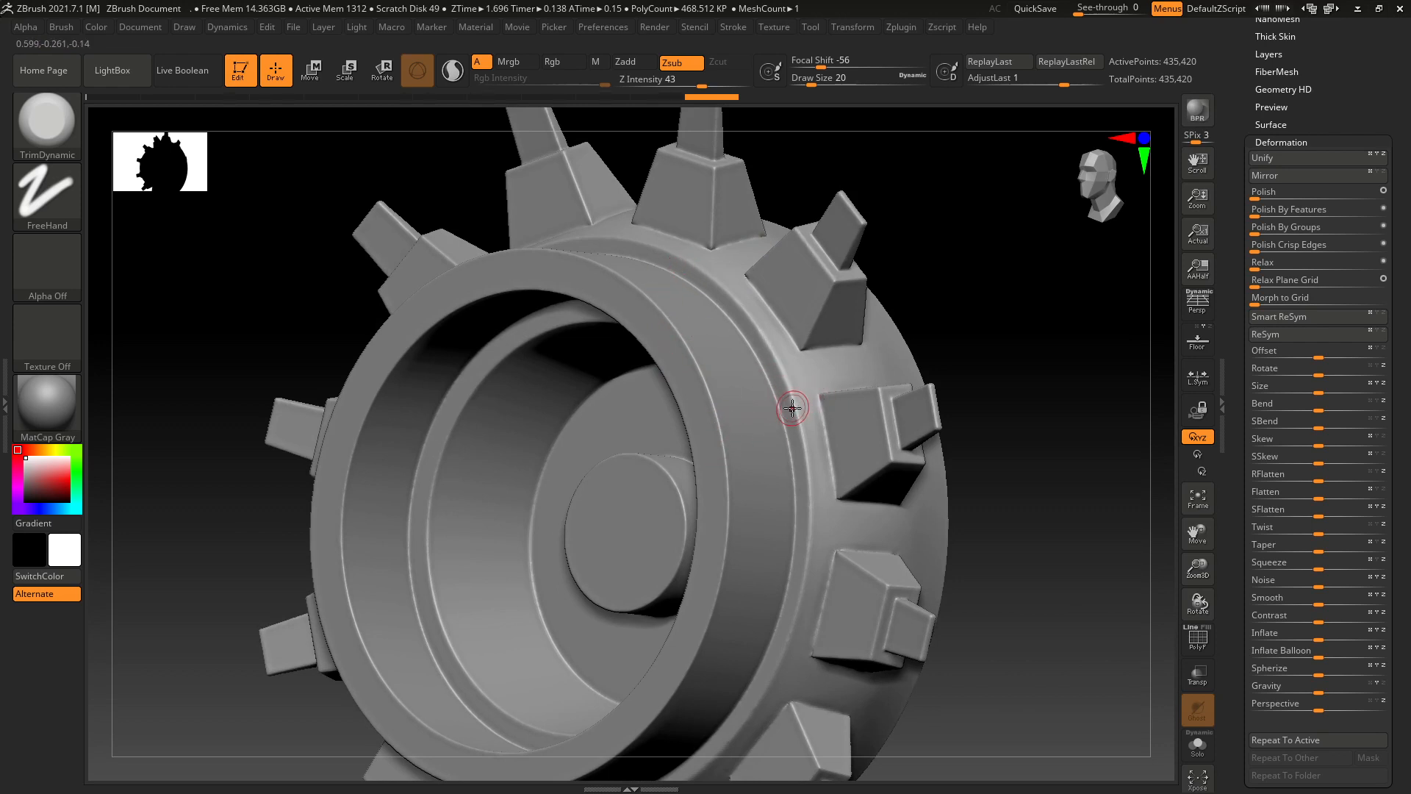
{"action": "scroll", "coordinate": [788, 401], "scroll_direction": "up", "scroll_amount": 5}
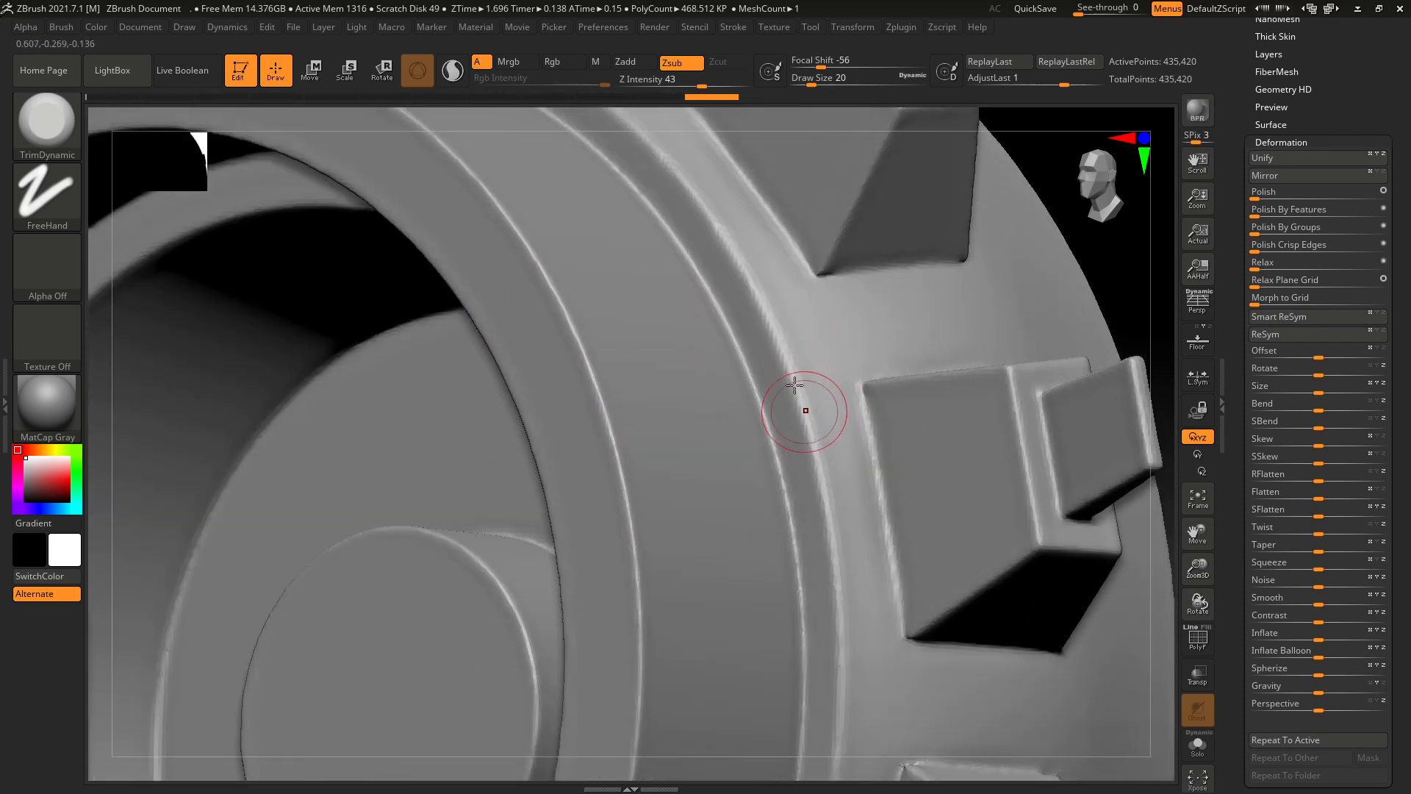
{"action": "scroll", "coordinate": [603, 413], "scroll_direction": "down", "scroll_amount": 8}
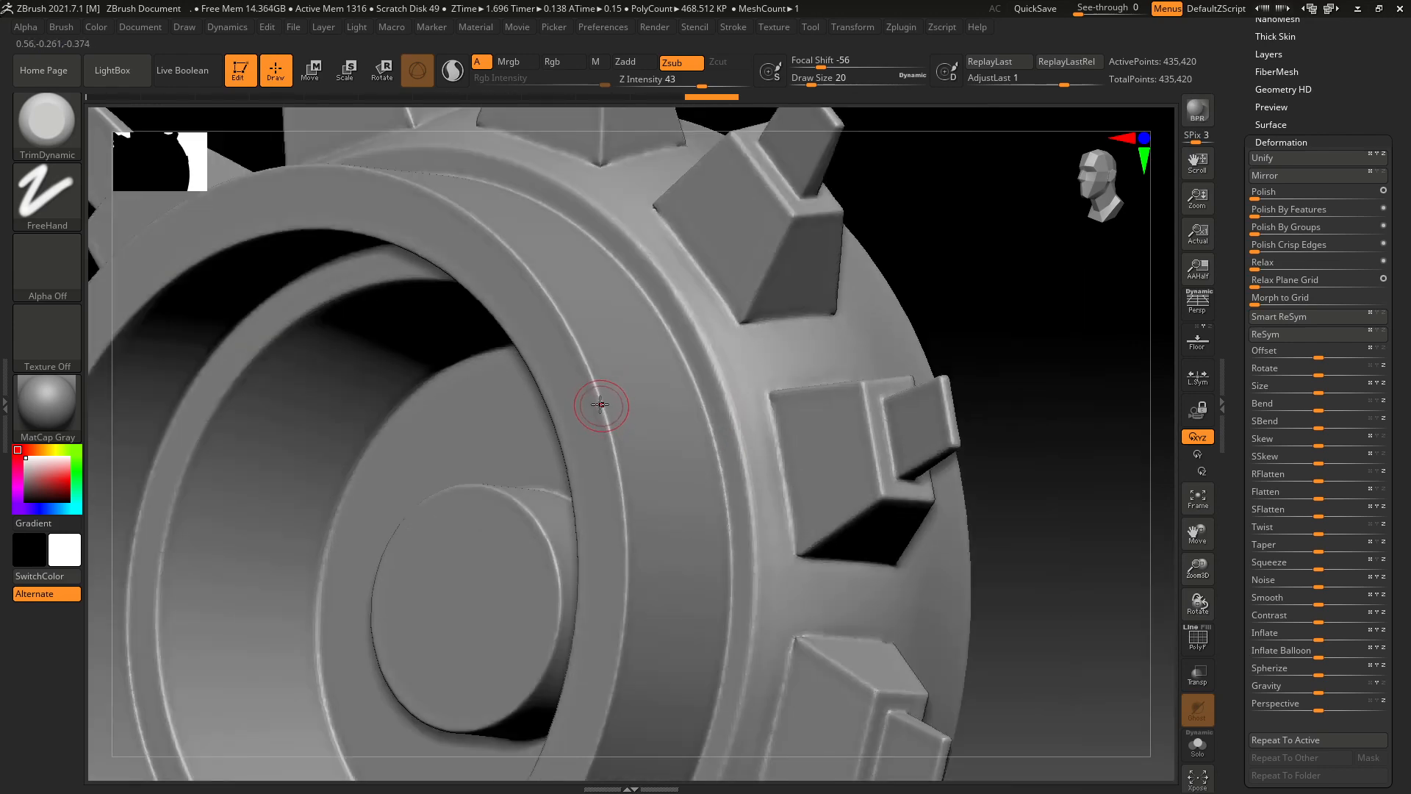
{"action": "left_click_drag", "start_coordinate": [850, 355], "coordinate": [688, 453]}
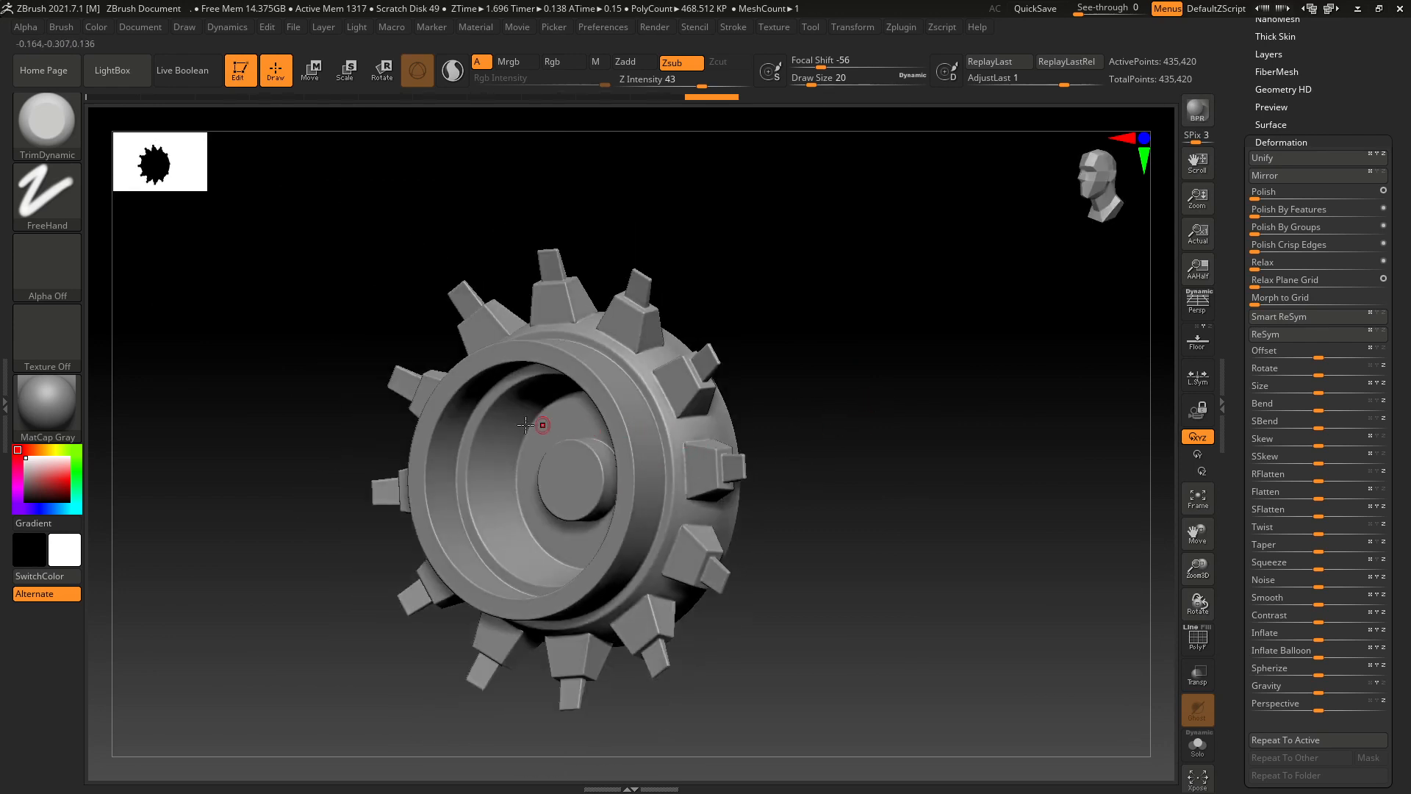
Mask the outer part of the gear's front collar in side view, blur the mask and invert it.
{"action": "scroll", "coordinate": [507, 439], "scroll_direction": "up", "scroll_amount": 4}
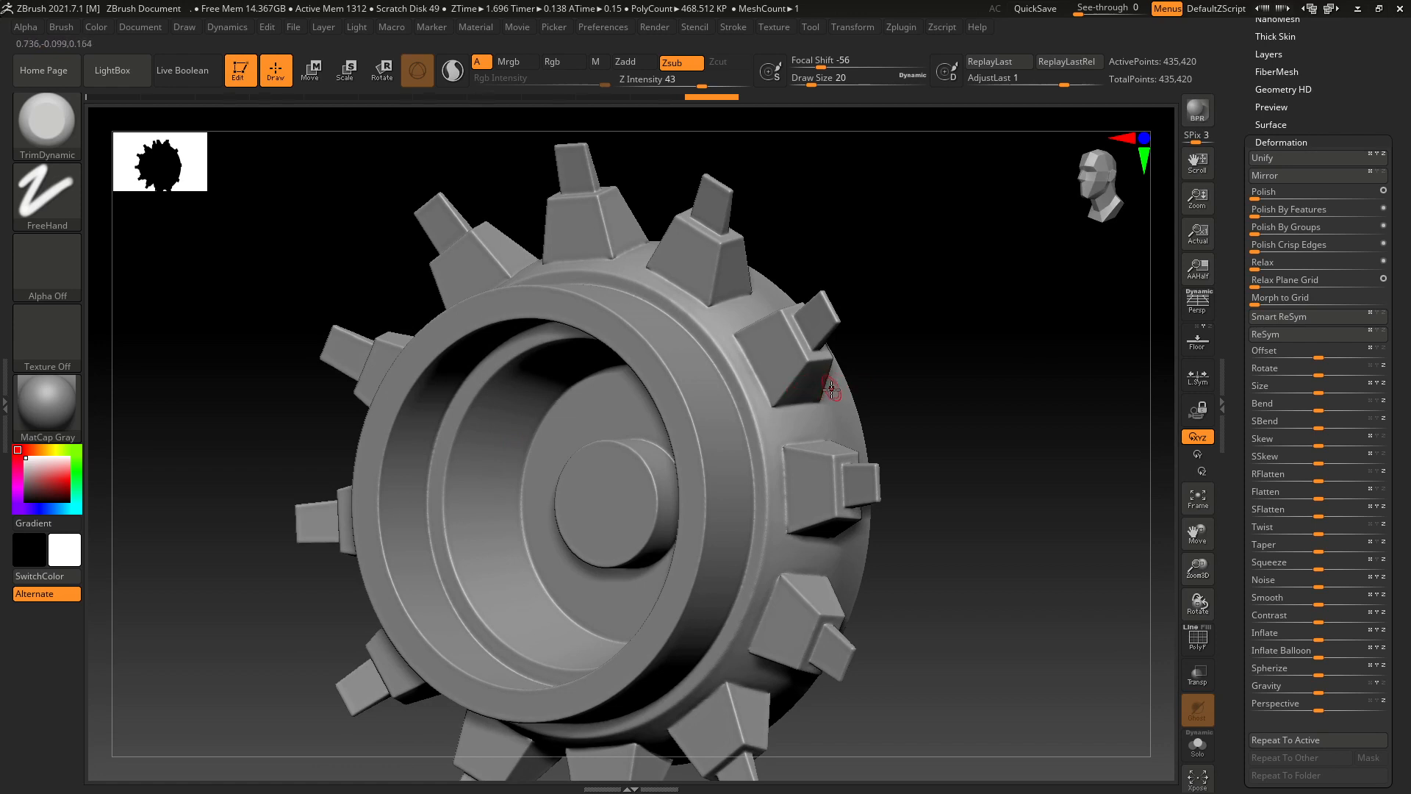
{"action": "left_click_drag", "start_coordinate": [807, 397], "coordinate": [922, 386]}
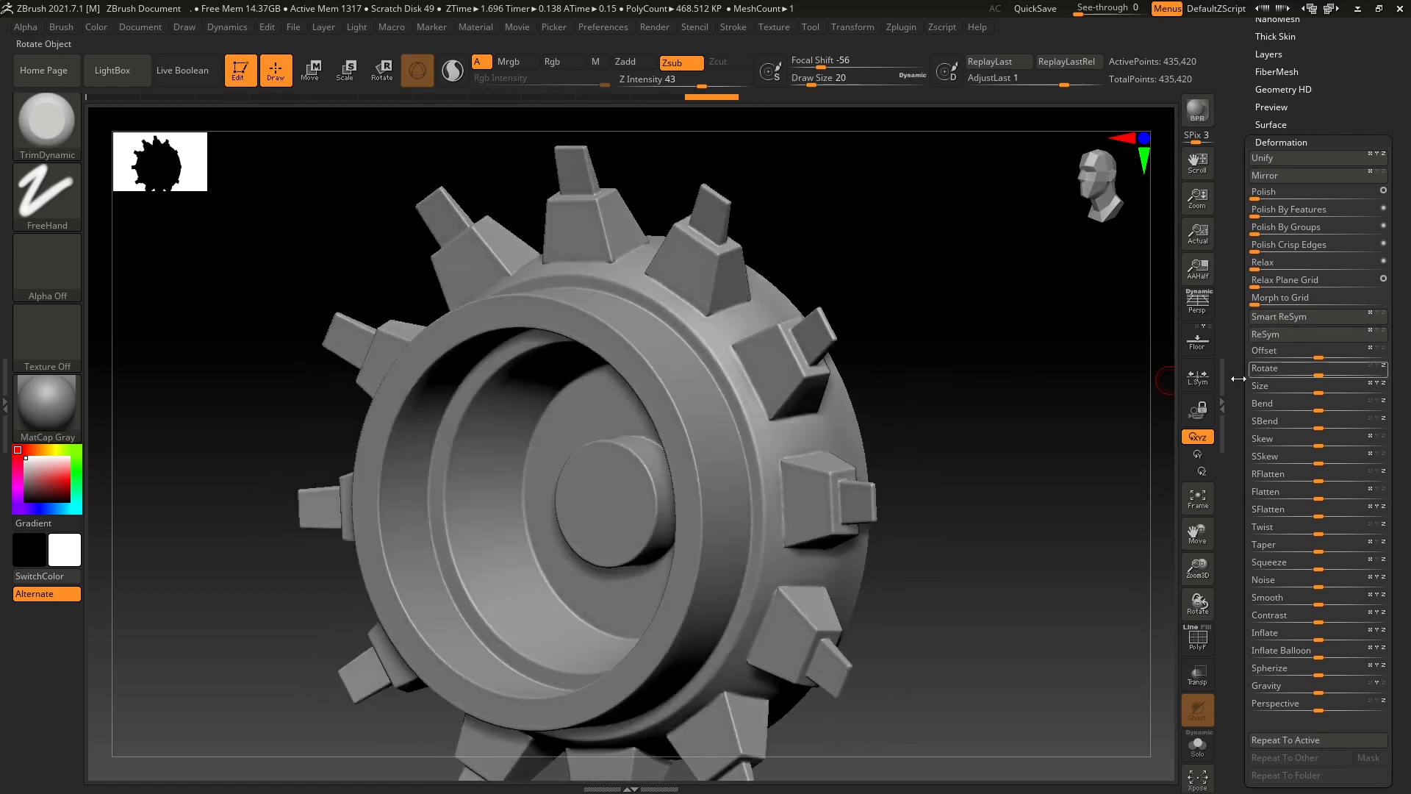
{"action": "left_click", "coordinate": [1272, 193]}
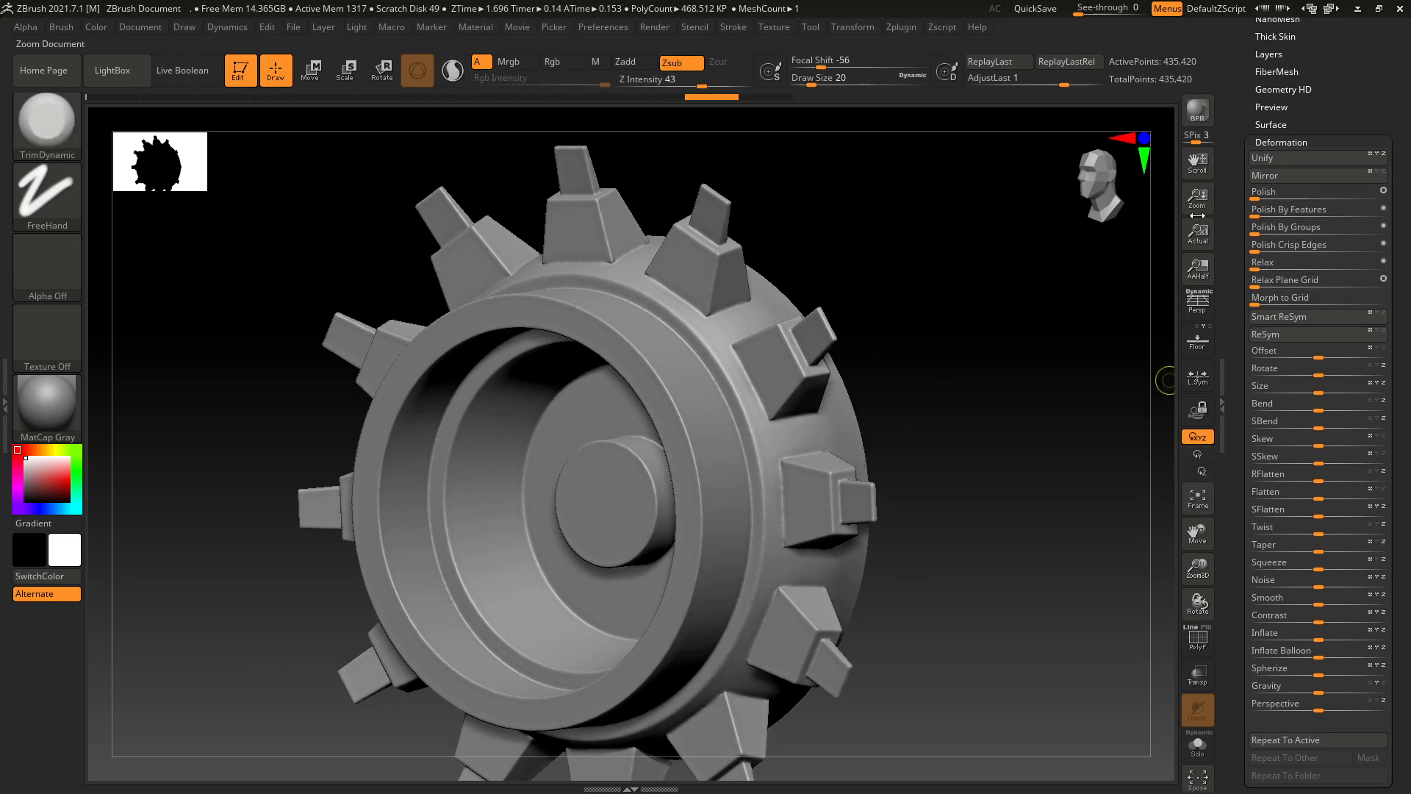
{"action": "left_click_drag", "start_coordinate": [918, 406], "coordinate": [951, 375]}
{"action": "left_click_drag", "start_coordinate": [476, 262], "coordinate": [441, 268], "text": "shift"}
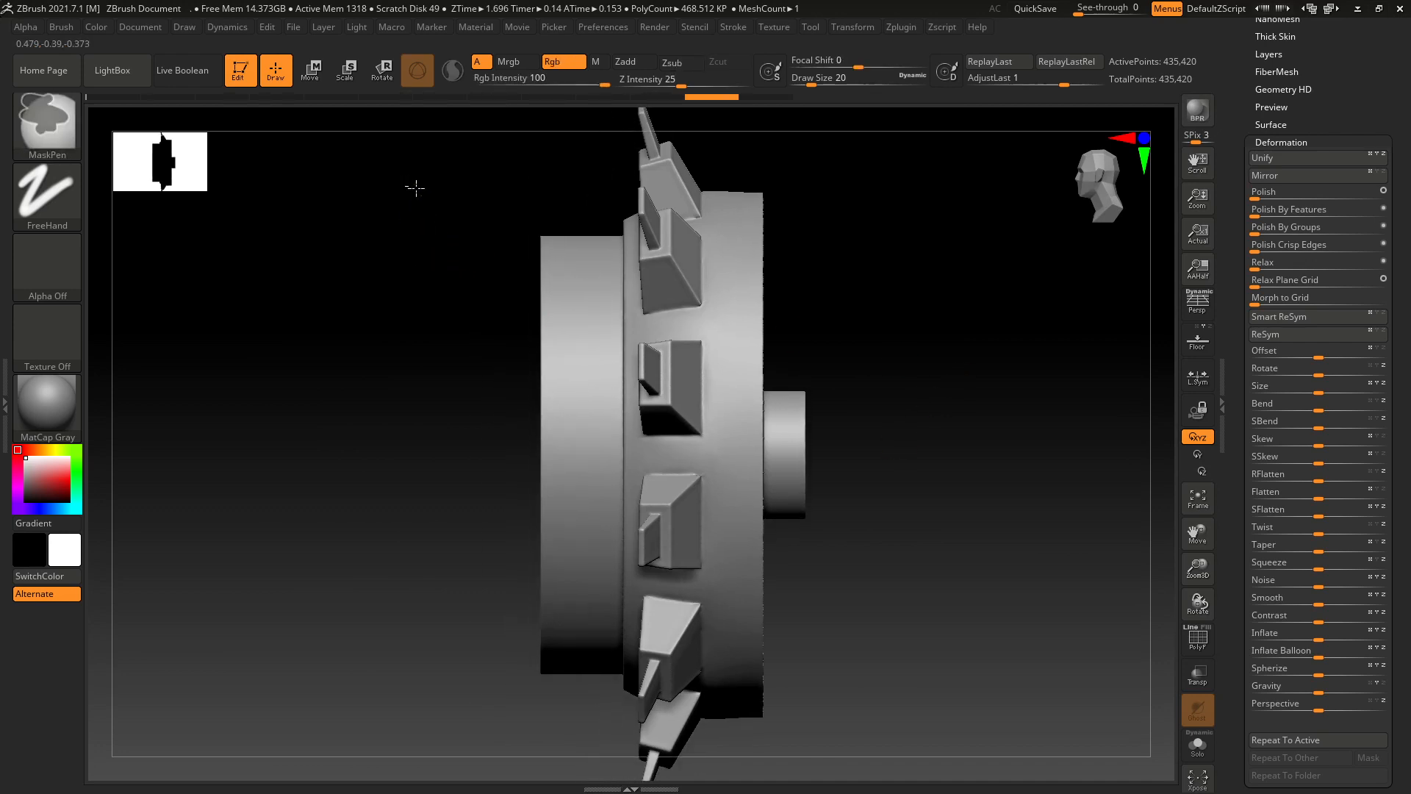
{"action": "mouse_move", "coordinate": [405, 186]}
{"action": "left_mouse_down", "text": "ctrl"}
{"action": "mouse_move", "coordinate": [614, 479]}
{"action": "mouse_move", "coordinate": [599, 734]}
{"action": "left_mouse_up", "text": "ctrl"}
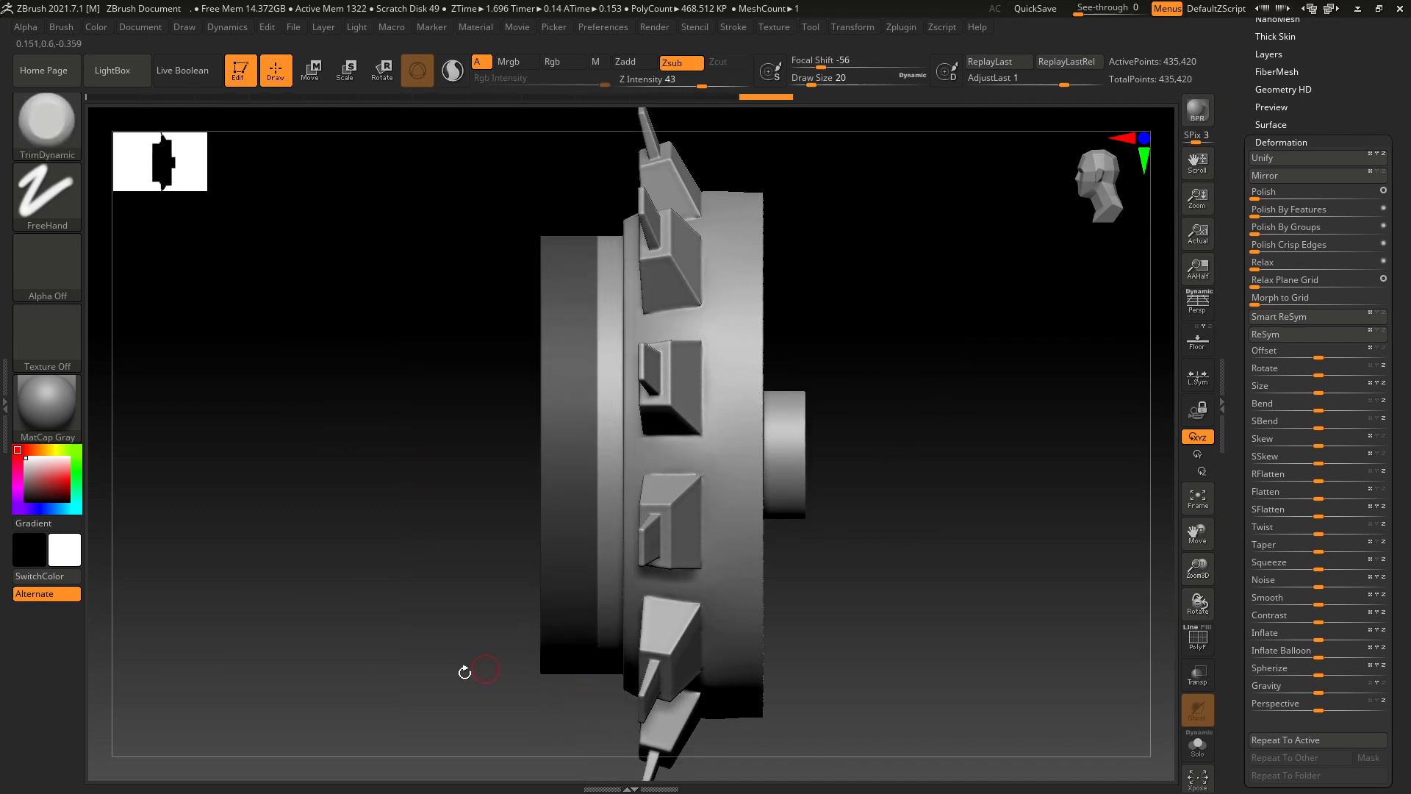
{"action": "left_click", "coordinate": [577, 544], "text": "ctrl"}
{"action": "left_click", "coordinate": [577, 544], "text": "ctrl"}
{"action": "left_click", "coordinate": [414, 607], "text": "ctrl"}
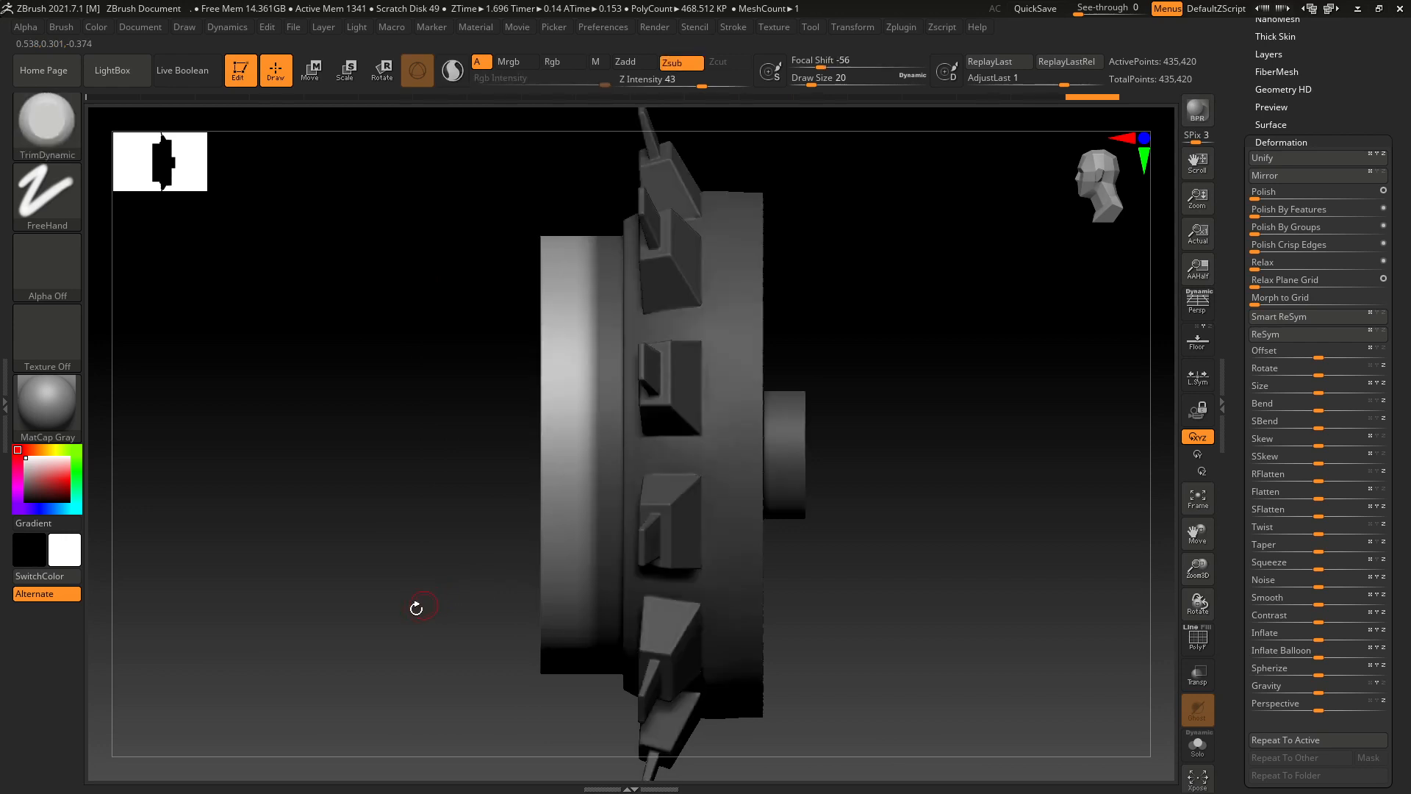
Soften the edges of the unmasked front collar with the Relax deformation and a further round of deformation.
{"action": "left_click_drag", "start_coordinate": [412, 608], "coordinate": [457, 597], "text": "shift"}
{"action": "left_click_drag", "start_coordinate": [779, 460], "coordinate": [903, 454], "text": "alt"}
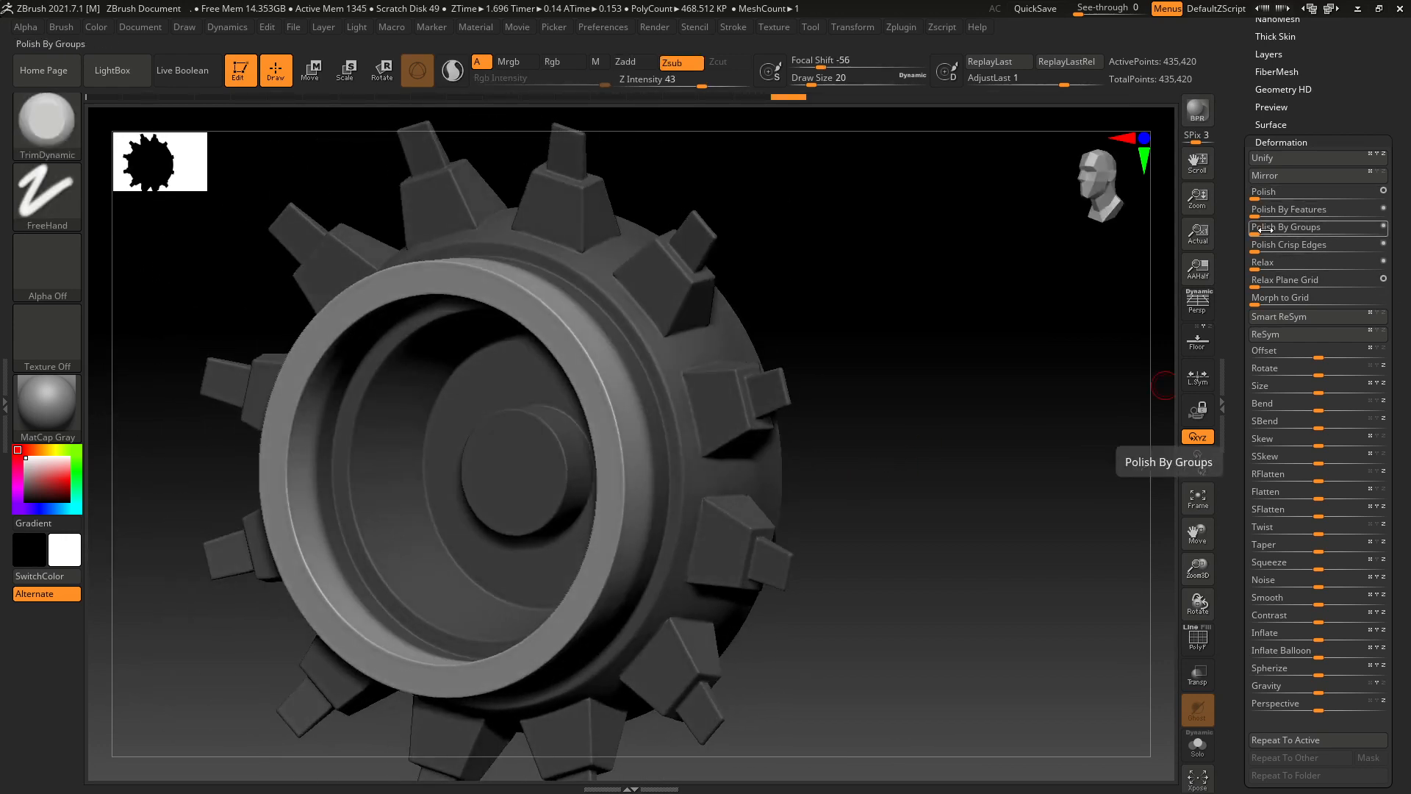
{"action": "left_click", "coordinate": [1279, 269]}
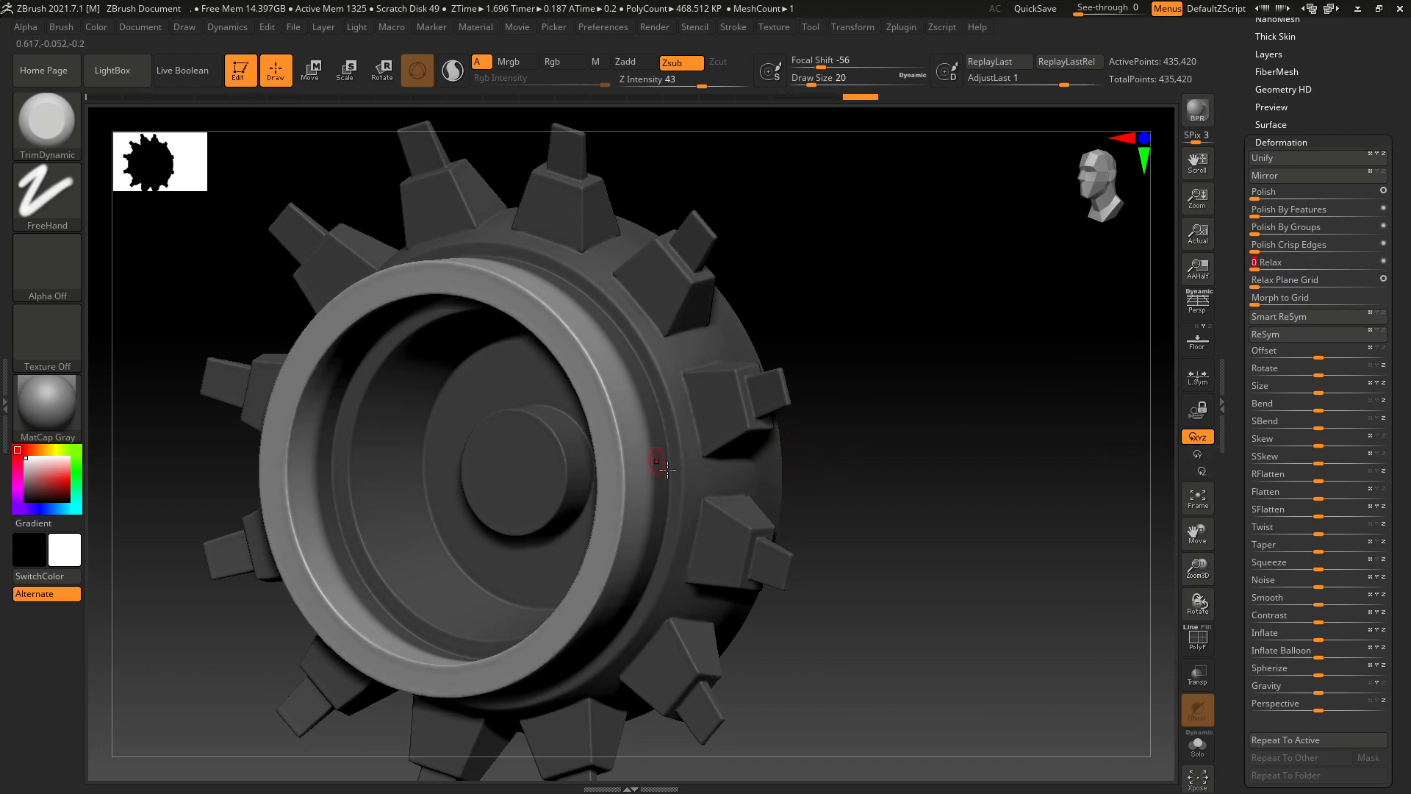
{"action": "left_click_drag", "start_coordinate": [902, 362], "coordinate": [846, 386]}
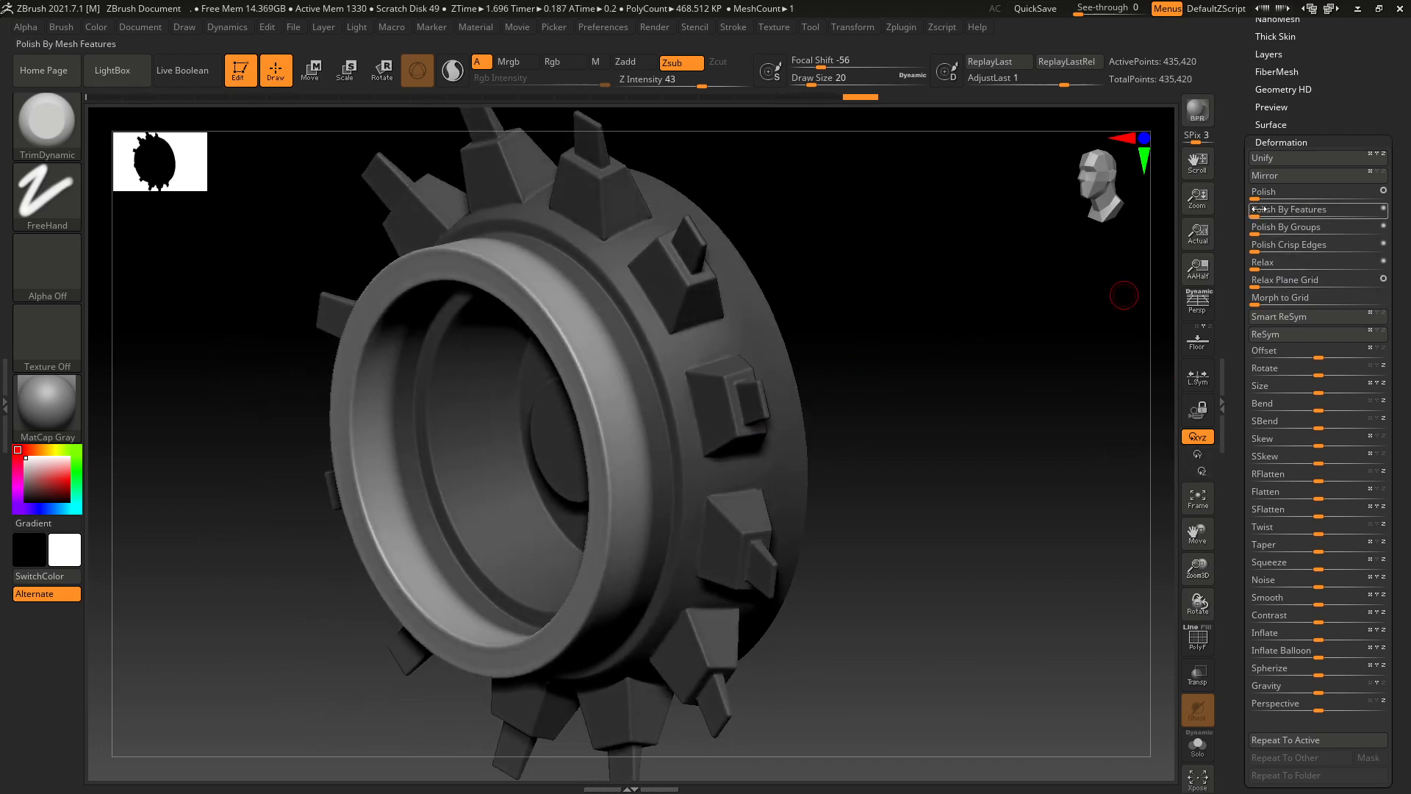
{"action": "left_click_drag", "start_coordinate": [977, 379], "coordinate": [658, 420]}
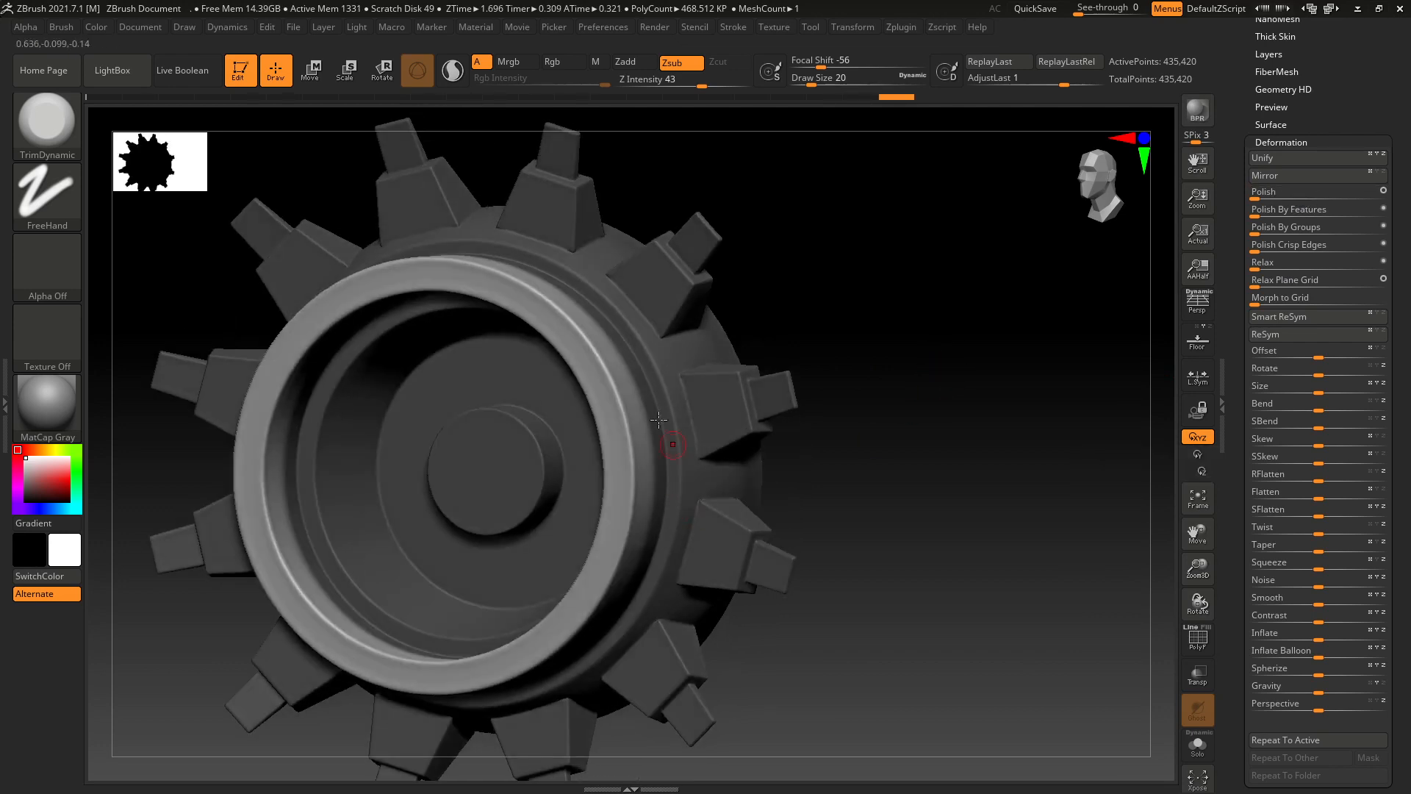
Toggle the mask's inversion to check the softened collar, and clear the mask from the gear.
{"action": "left_click_drag", "start_coordinate": [844, 321], "coordinate": [764, 412]}
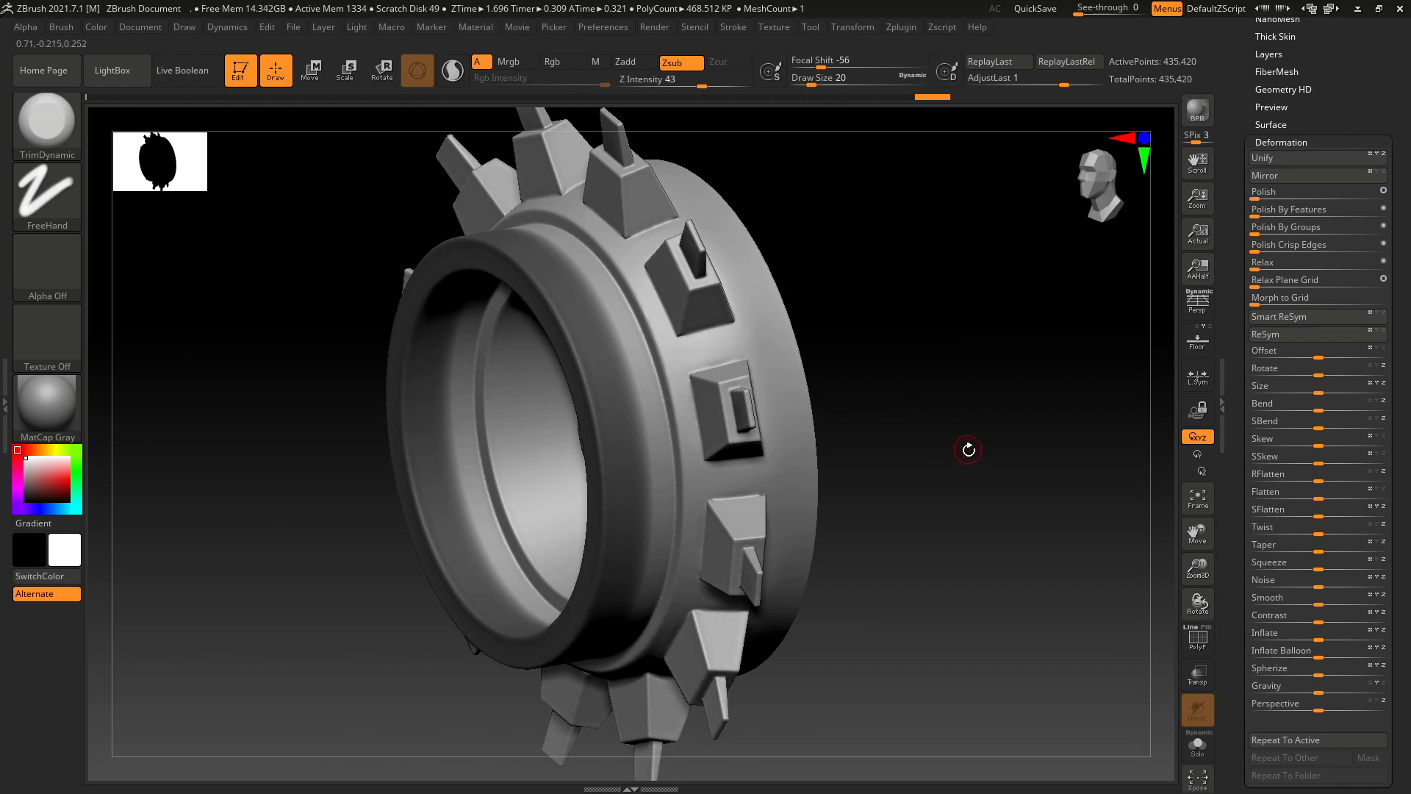
{"action": "left_click_drag", "start_coordinate": [970, 447], "coordinate": [989, 412]}
{"action": "left_click", "coordinate": [930, 416], "text": "ctrl"}
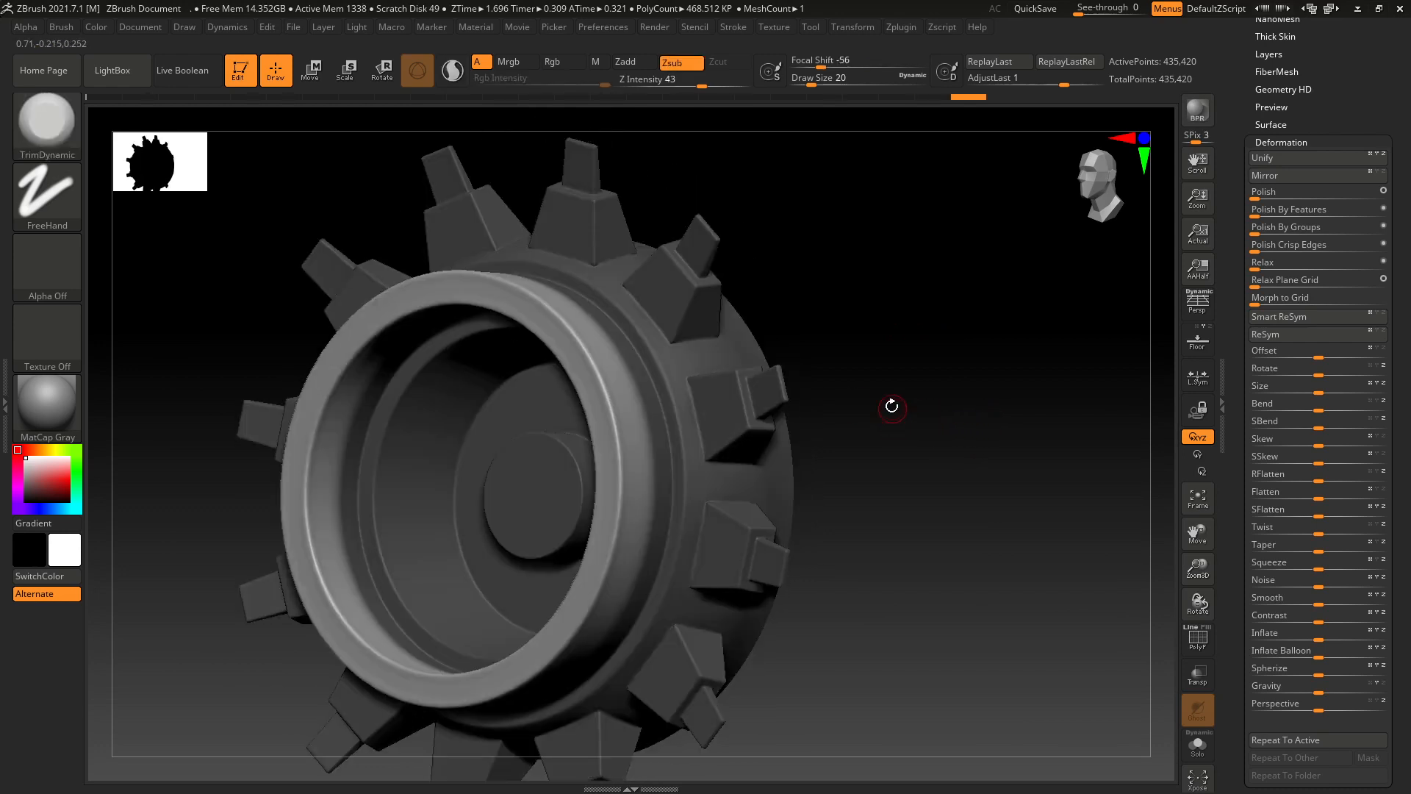
{"action": "left_click", "coordinate": [882, 385], "text": "ctrl"}
Examine the gear's teeth, collar and recessed hub from the front, from the side and up close.
{"action": "right_click_drag", "start_coordinate": [581, 475], "coordinate": [586, 401], "text": "ctrl"}
{"action": "right_click_drag", "start_coordinate": [744, 399], "coordinate": [838, 432]}
{"action": "right_click_drag", "start_coordinate": [544, 450], "coordinate": [641, 468]}
{"action": "scroll", "coordinate": [482, 408], "scroll_direction": "up", "scroll_amount": 2}
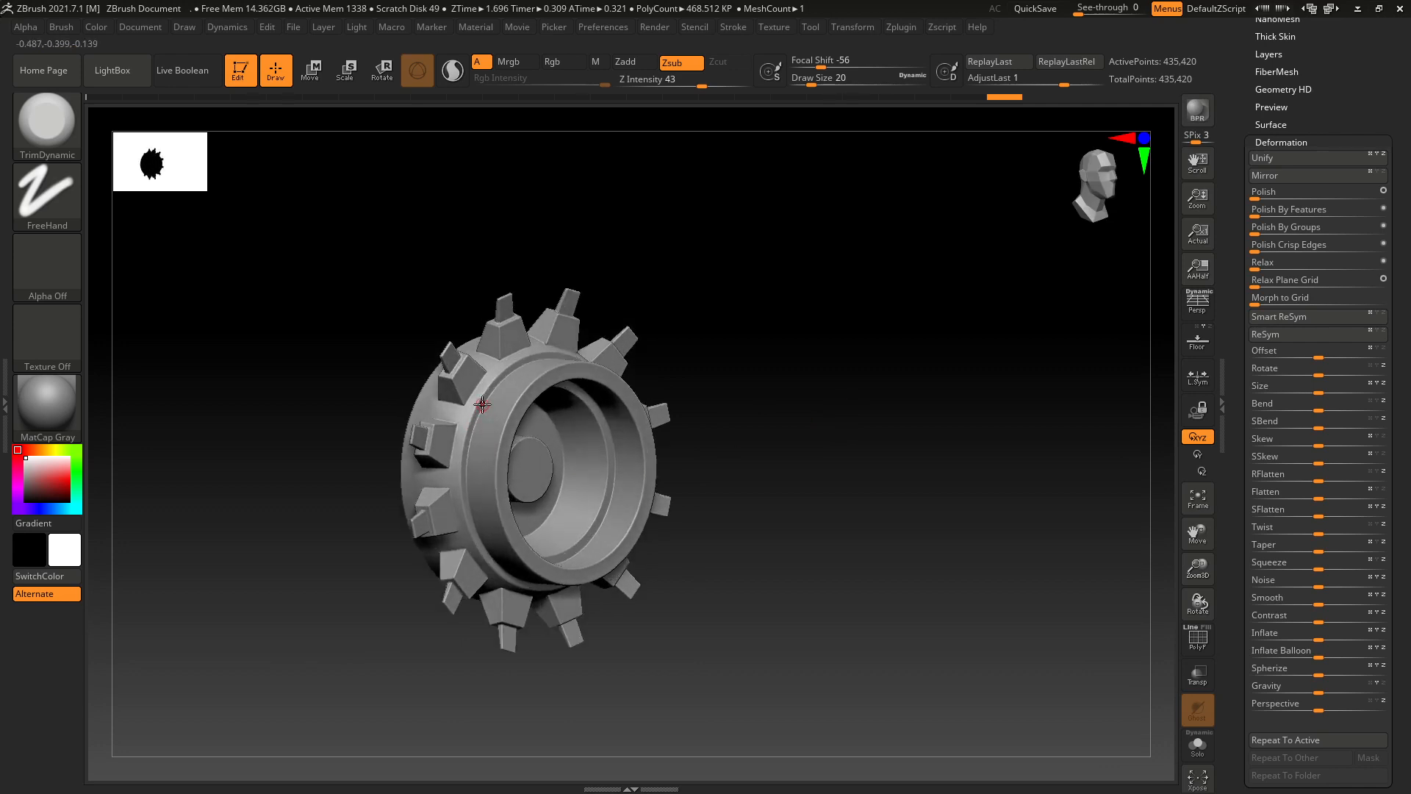
{"action": "left_click_drag", "start_coordinate": [919, 457], "coordinate": [964, 459]}
{"action": "left_click_drag", "start_coordinate": [1027, 453], "coordinate": [955, 415]}
{"action": "scroll", "coordinate": [632, 367], "scroll_direction": "up", "scroll_amount": 5}
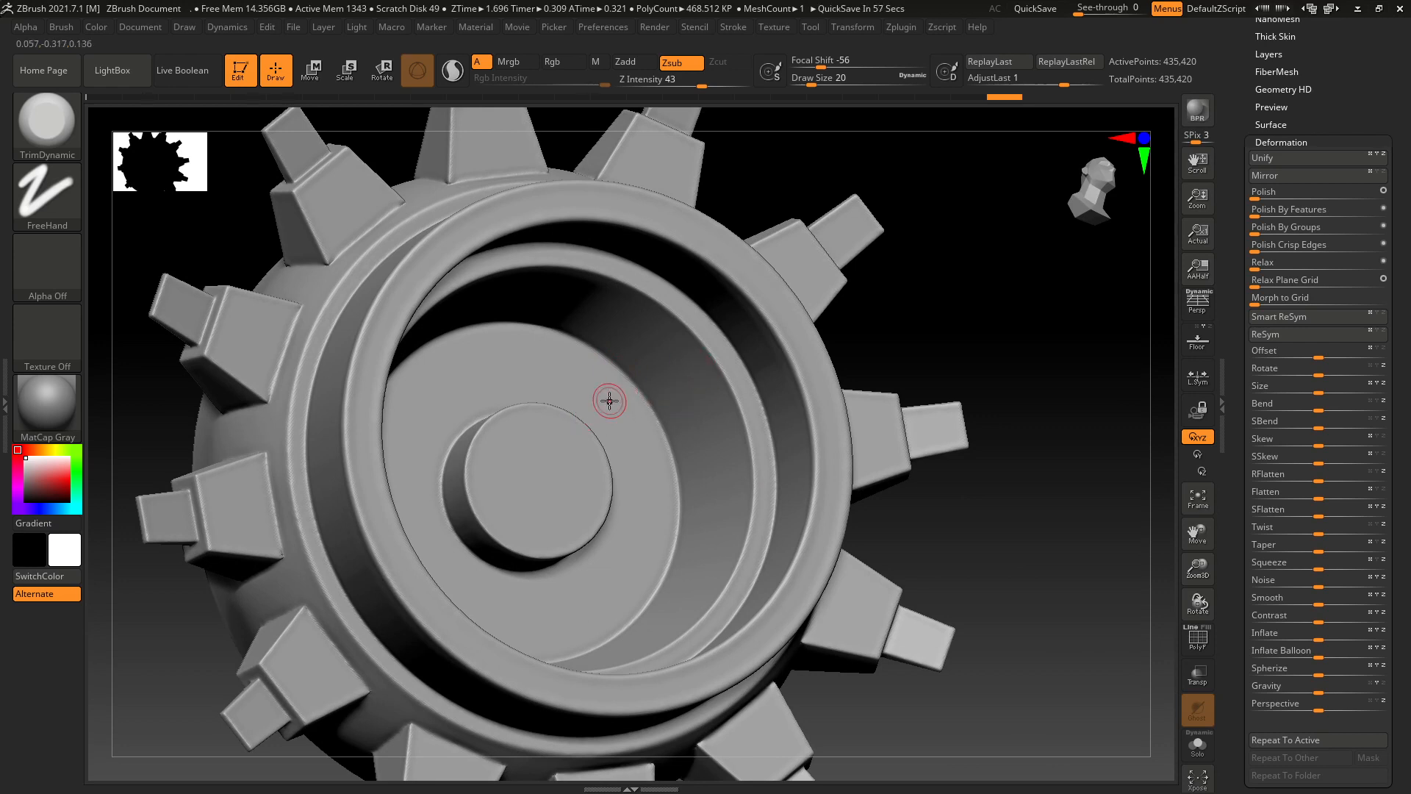
{"action": "scroll", "coordinate": [610, 399], "scroll_direction": "down", "scroll_amount": 4}
{"action": "left_click_drag", "start_coordinate": [838, 314], "coordinate": [865, 351]}
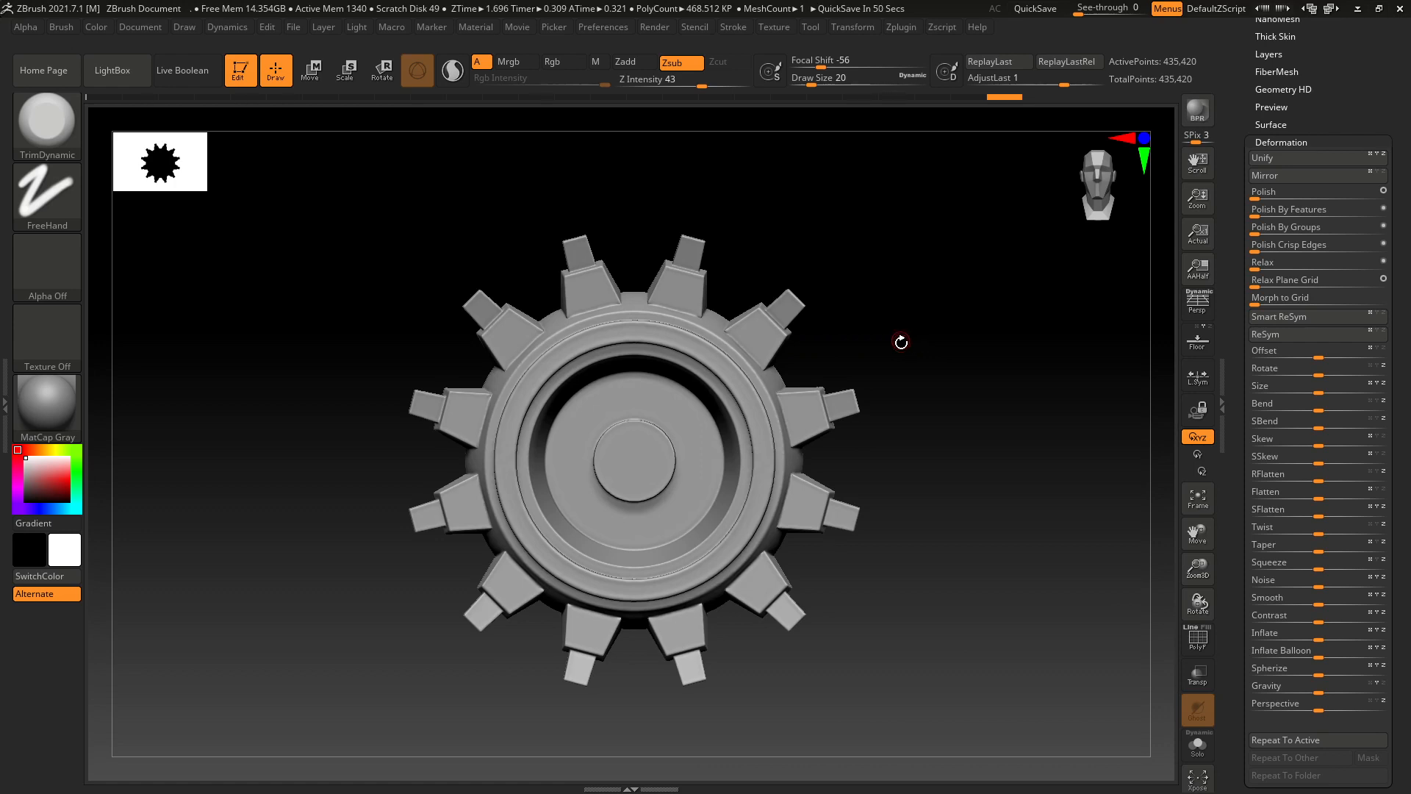
{"action": "left_click_drag", "start_coordinate": [897, 337], "coordinate": [856, 355]}
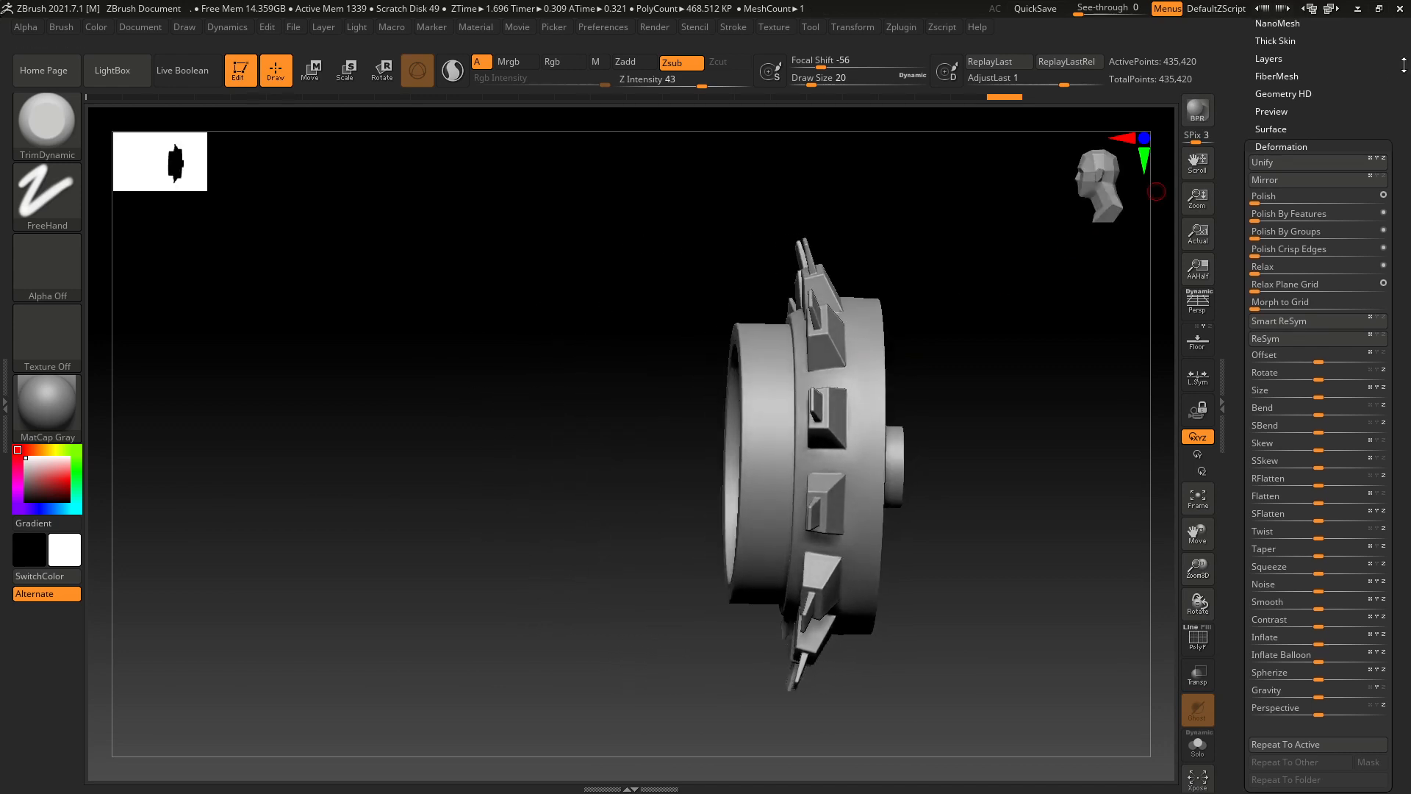
Switch back and forth between the pCylinder1 and pCylinder2 gears to compare their edges, ending on pCylinder2.
{"action": "left_click_drag", "start_coordinate": [1402, 61], "coordinate": [1402, 190]}
{"action": "left_click", "coordinate": [1279, 232]}
{"action": "left_click_drag", "start_coordinate": [929, 379], "coordinate": [978, 373]}
{"action": "left_click", "coordinate": [1363, 224]}
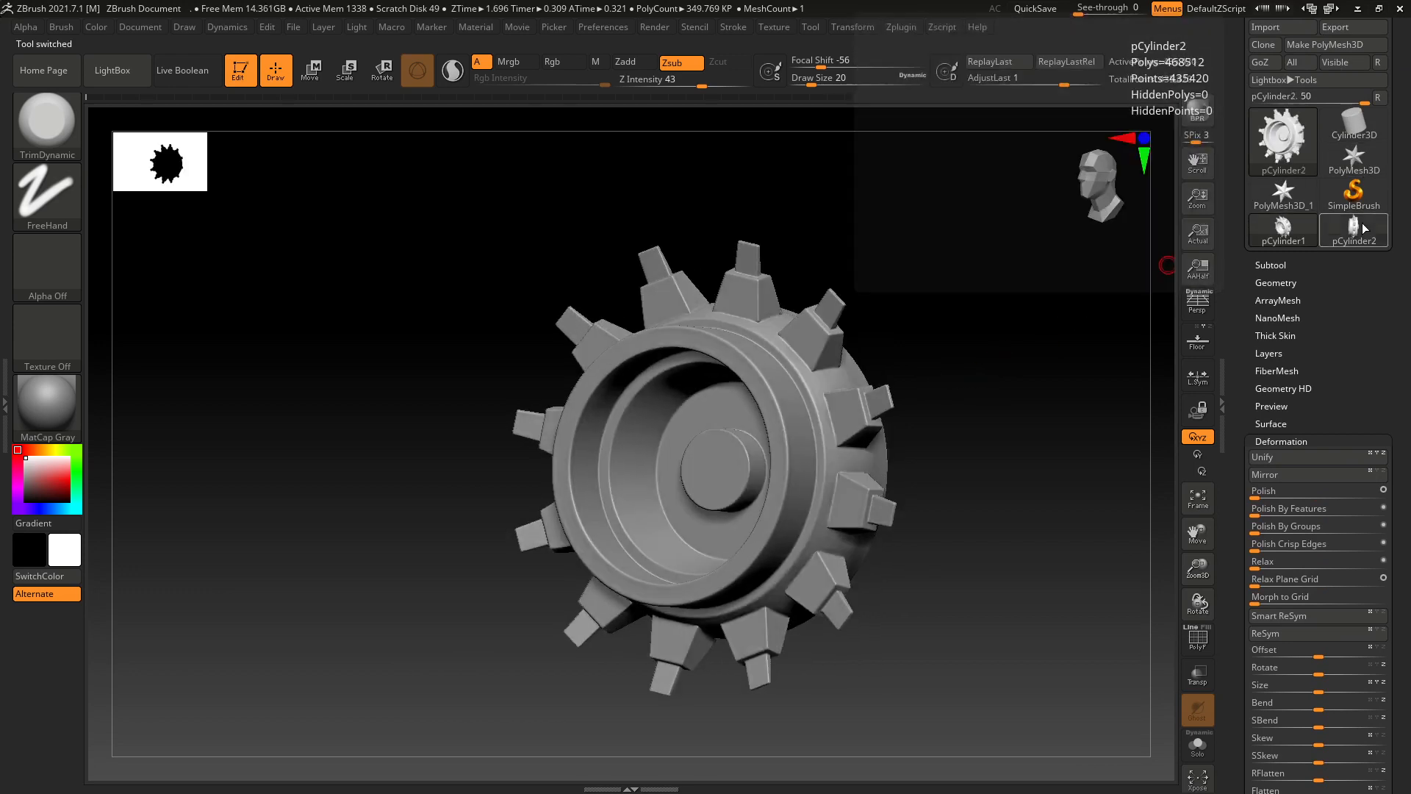
{"action": "left_click", "coordinate": [1292, 235]}
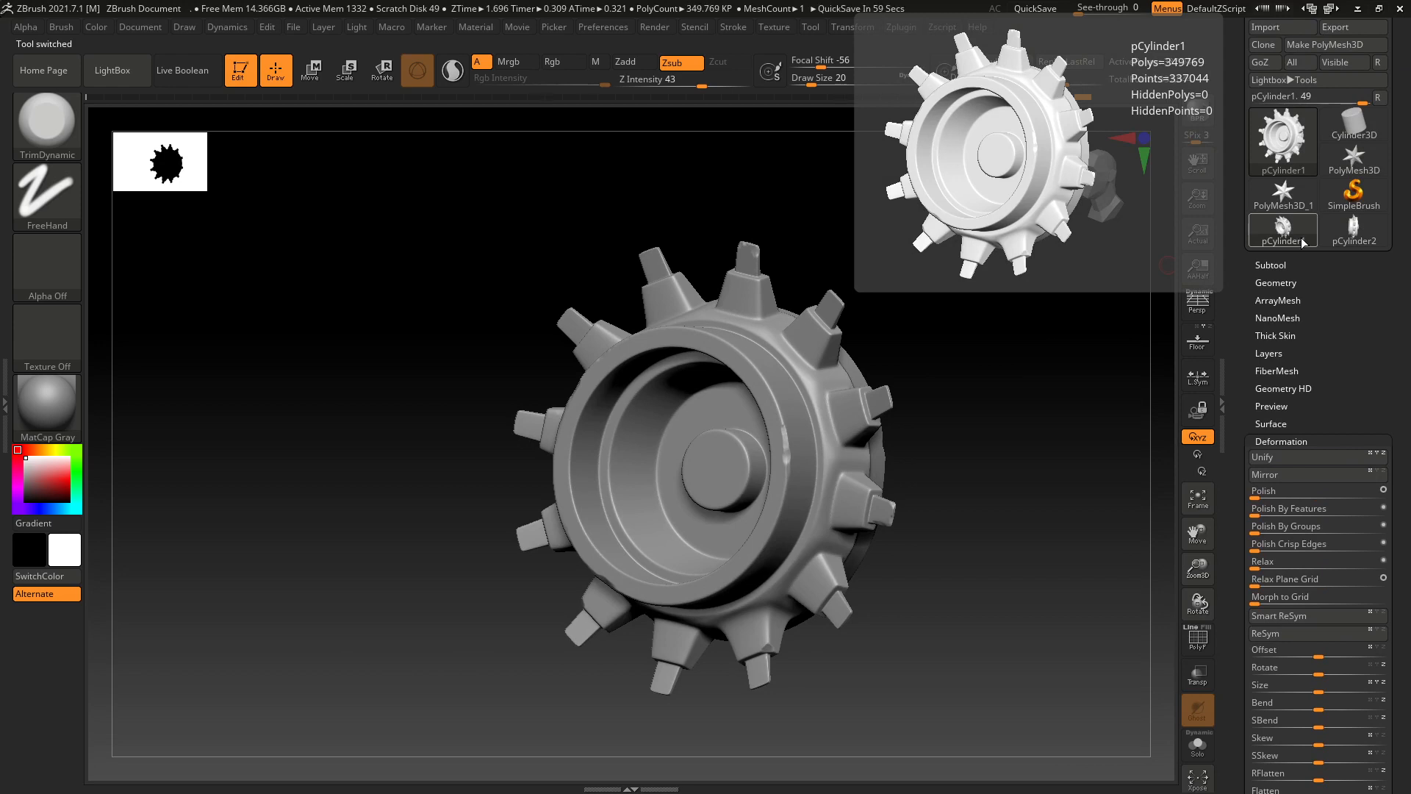
{"action": "left_click", "coordinate": [1352, 234]}
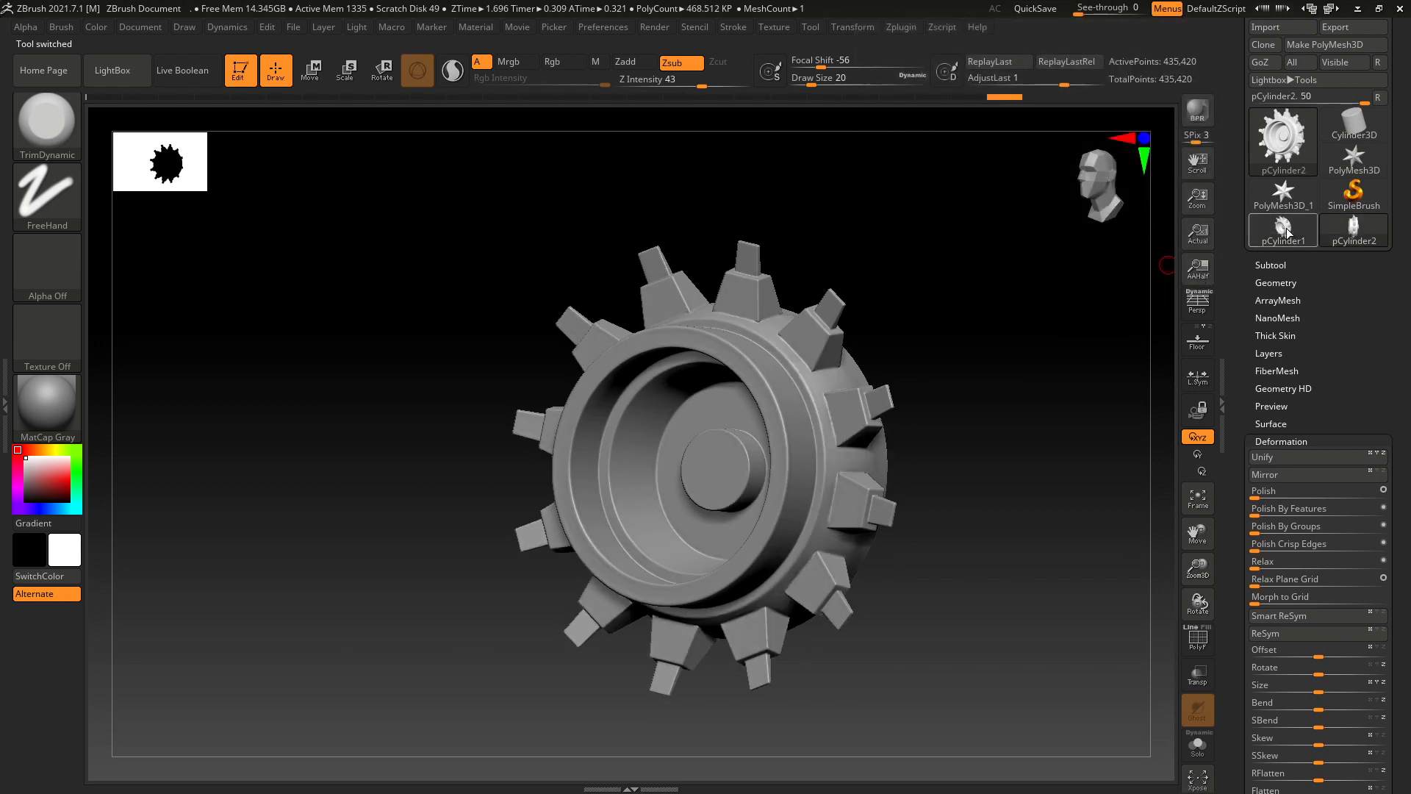
{"action": "left_click", "coordinate": [1286, 228]}
{"action": "mouse_move", "coordinate": [1328, 230]}
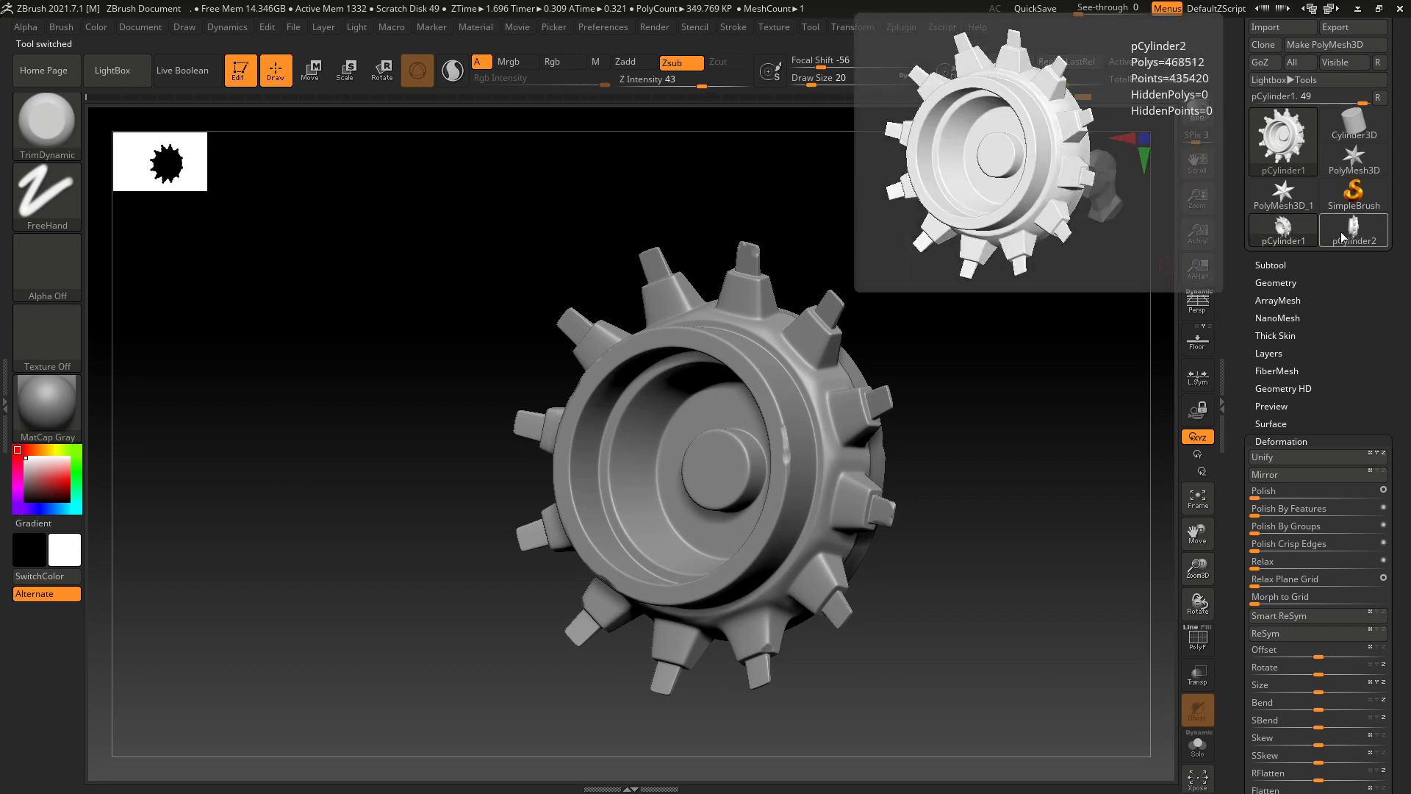
{"action": "left_click", "coordinate": [1341, 232]}
{"action": "left_click", "coordinate": [1285, 234]}
{"action": "mouse_move", "coordinate": [1311, 241]}
{"action": "left_click_drag", "start_coordinate": [973, 356], "coordinate": [1015, 321]}
{"action": "left_click", "coordinate": [1348, 228]}
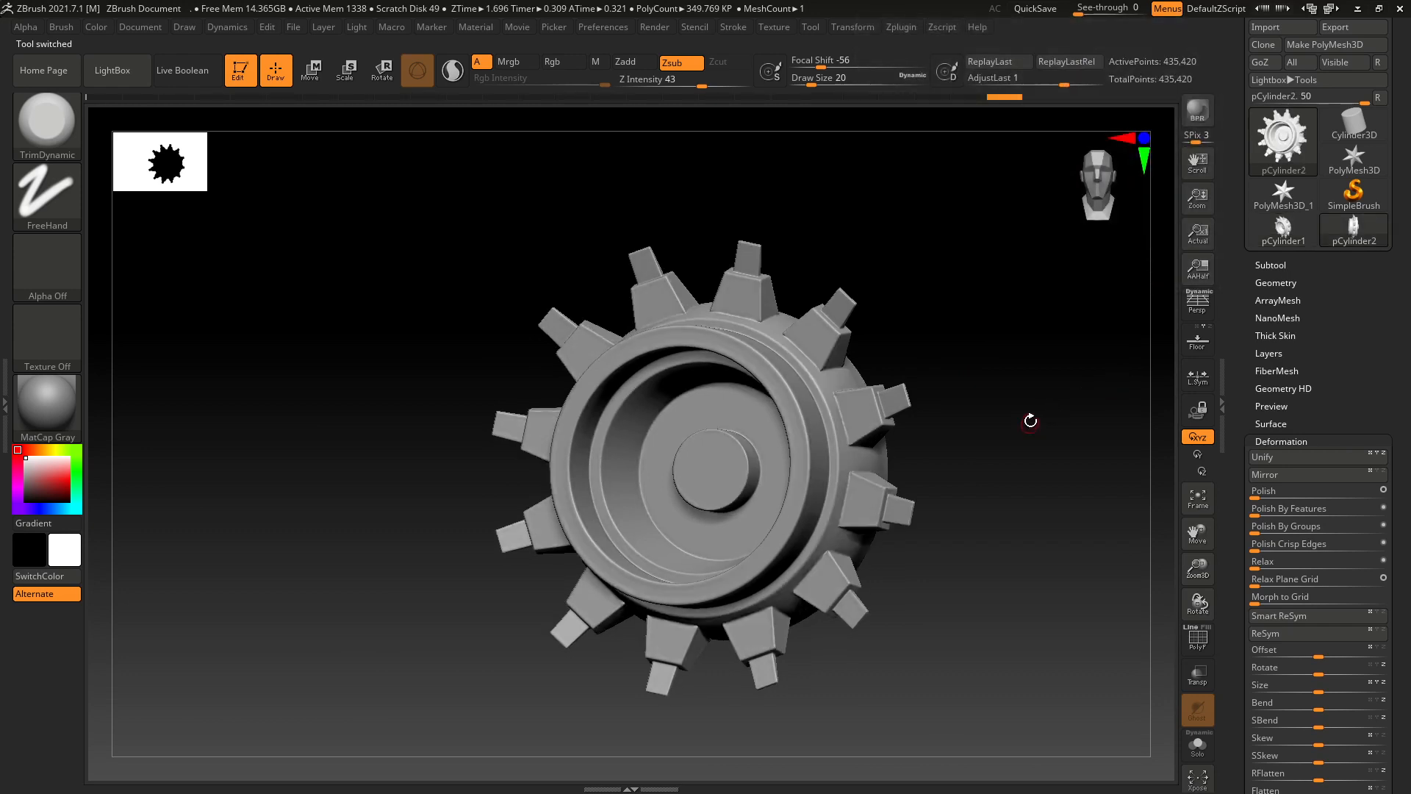
{"action": "left_click_drag", "start_coordinate": [1030, 420], "coordinate": [1002, 354]}
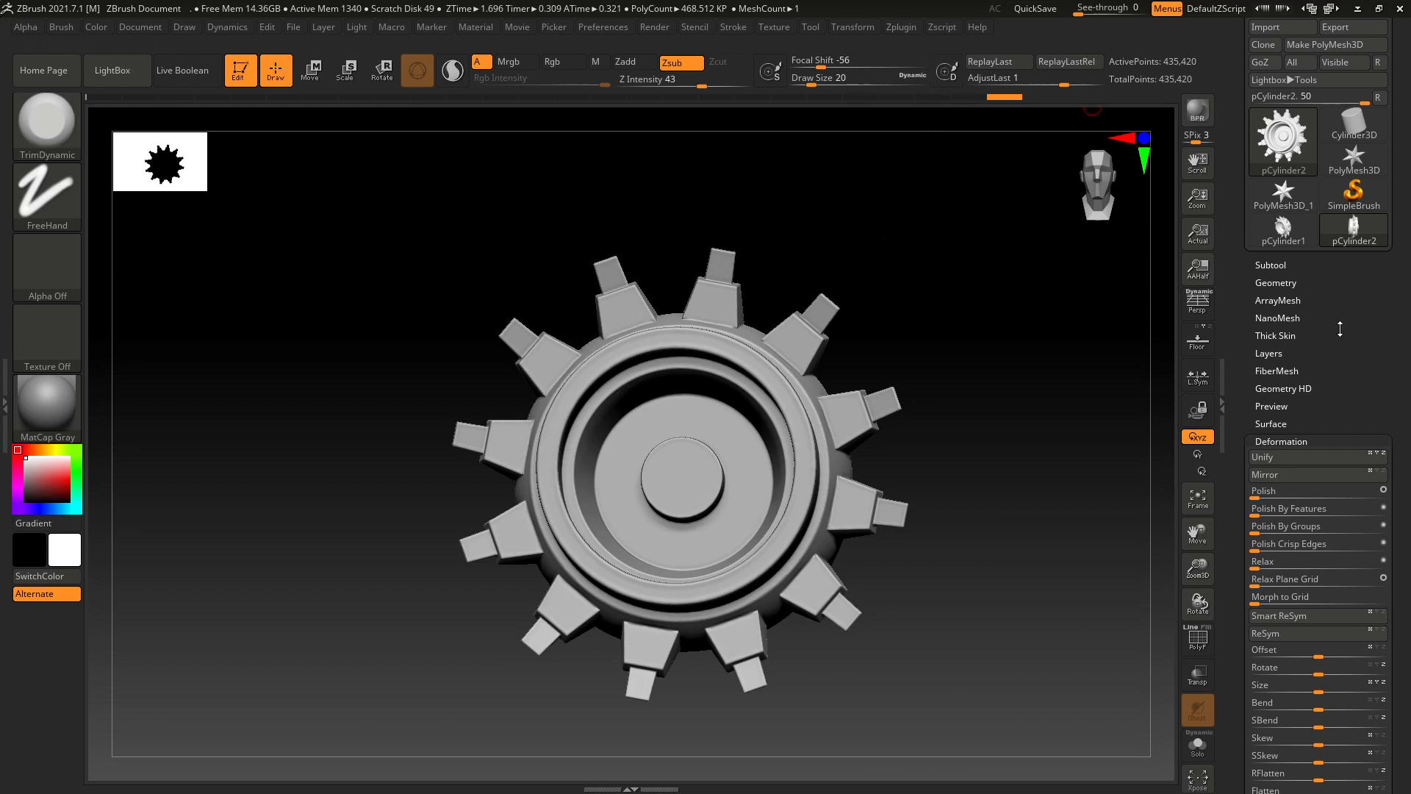
Open the Crease geometry settings, roll pCylinder2's undo history back to the low-poly gear and display its polyframe.
{"action": "left_click", "coordinate": [1301, 283]}
{"action": "left_click", "coordinate": [1274, 214]}
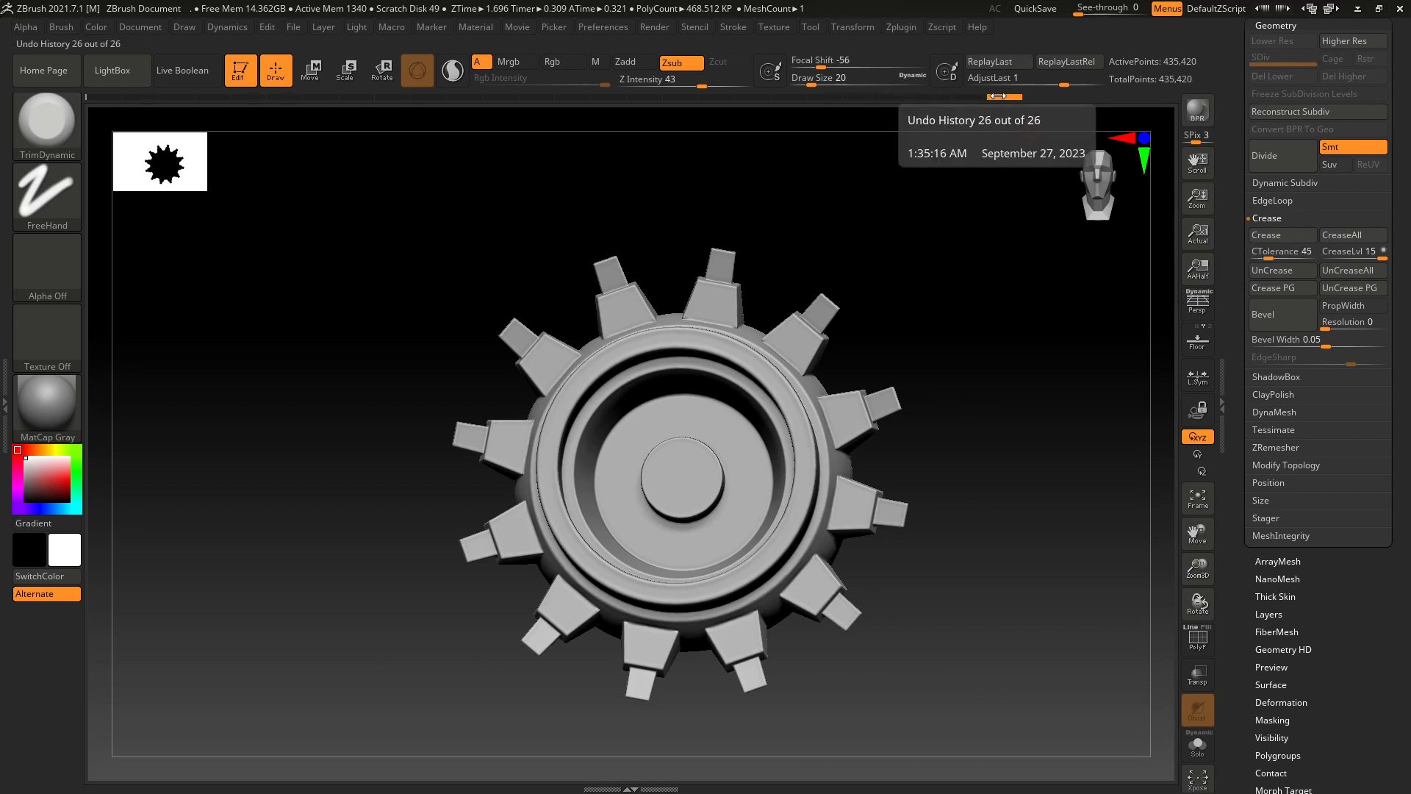
{"action": "left_click_drag", "start_coordinate": [998, 95], "coordinate": [649, 90]}
{"action": "left_click_drag", "start_coordinate": [566, 74], "coordinate": [271, 76]}
{"action": "left_click", "coordinate": [1187, 647]}
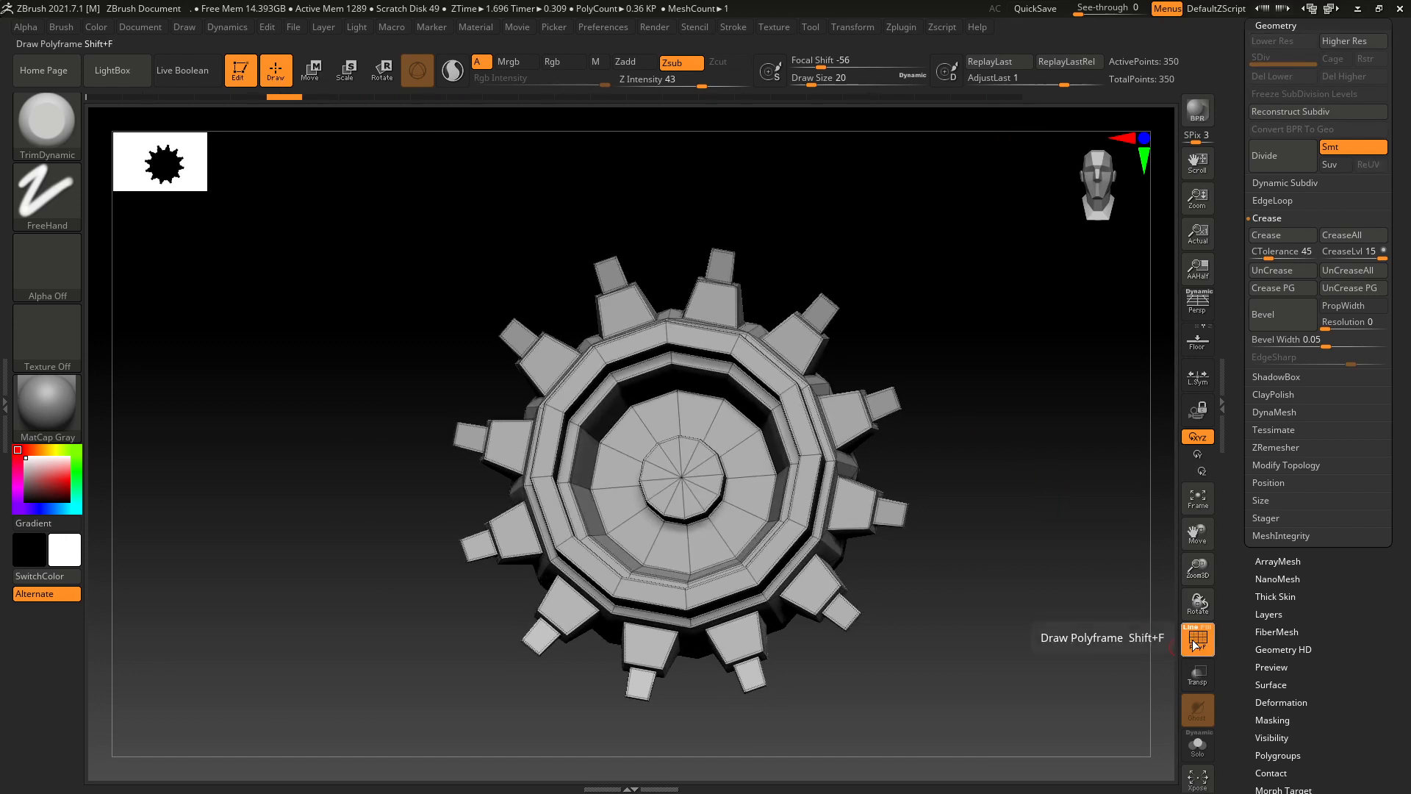
Select the ZModeler brush and set its edge action to Crease with the Polyloop target.
{"action": "left_click_drag", "start_coordinate": [998, 520], "coordinate": [920, 496]}
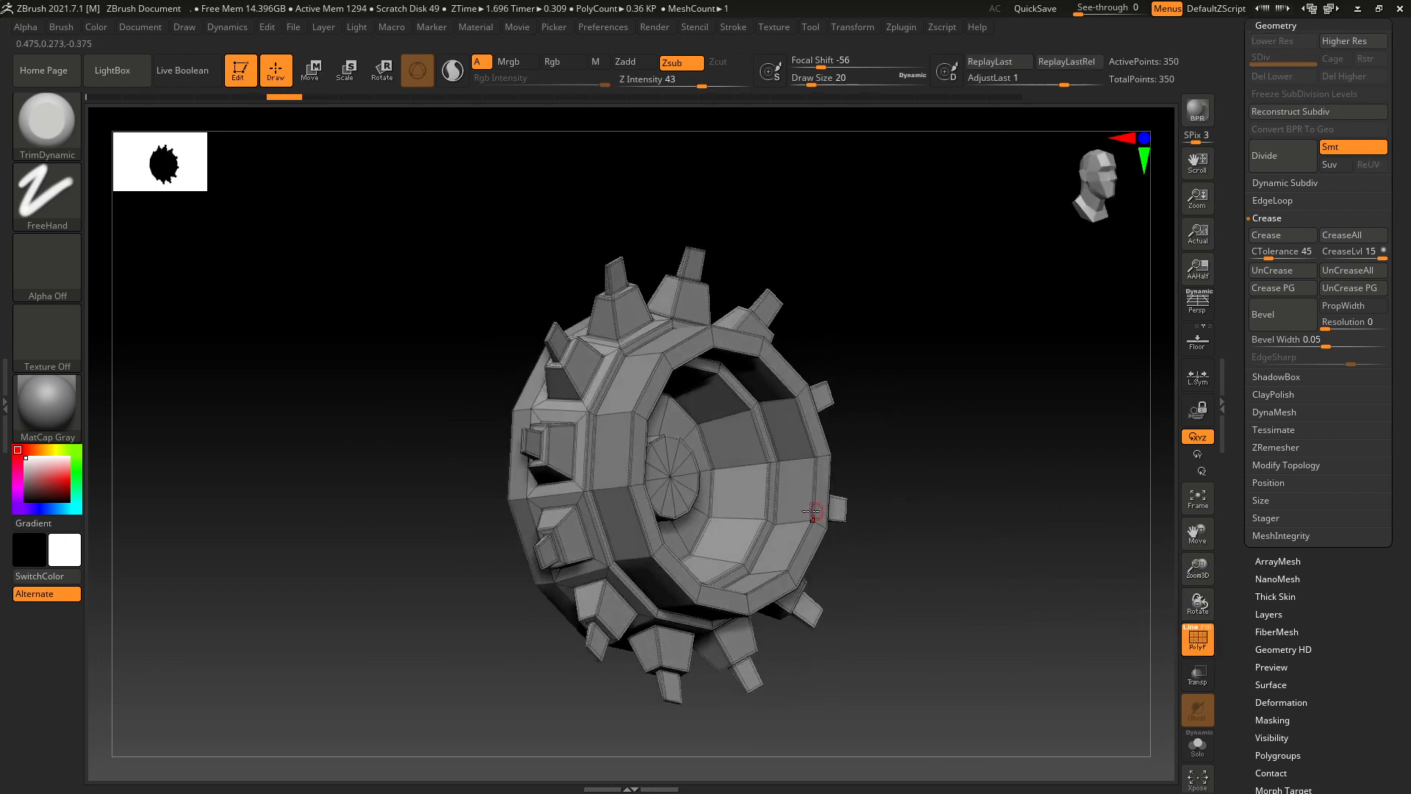
{"action": "right_click_drag", "start_coordinate": [599, 419], "coordinate": [633, 368], "text": "alt"}
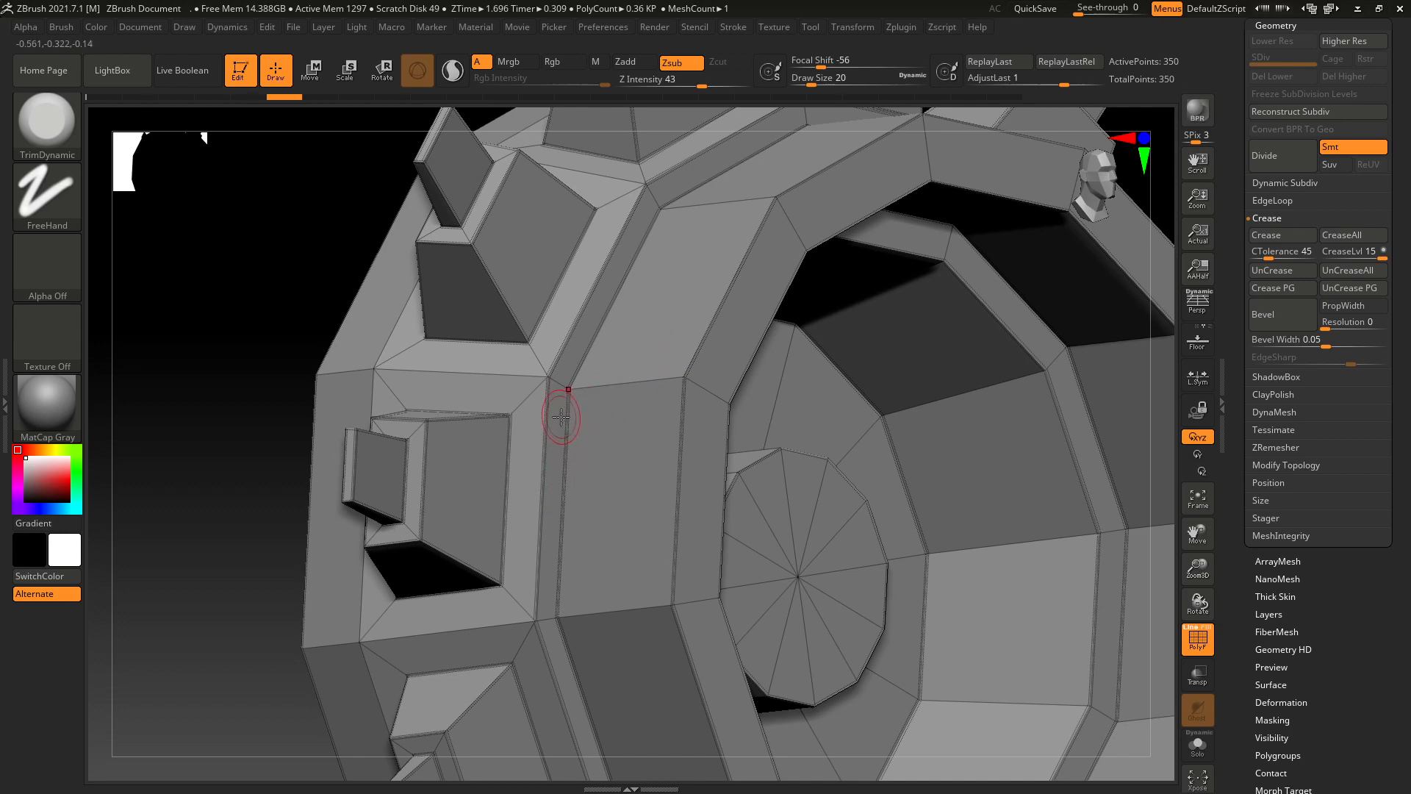
{"action": "key", "text": "b"}
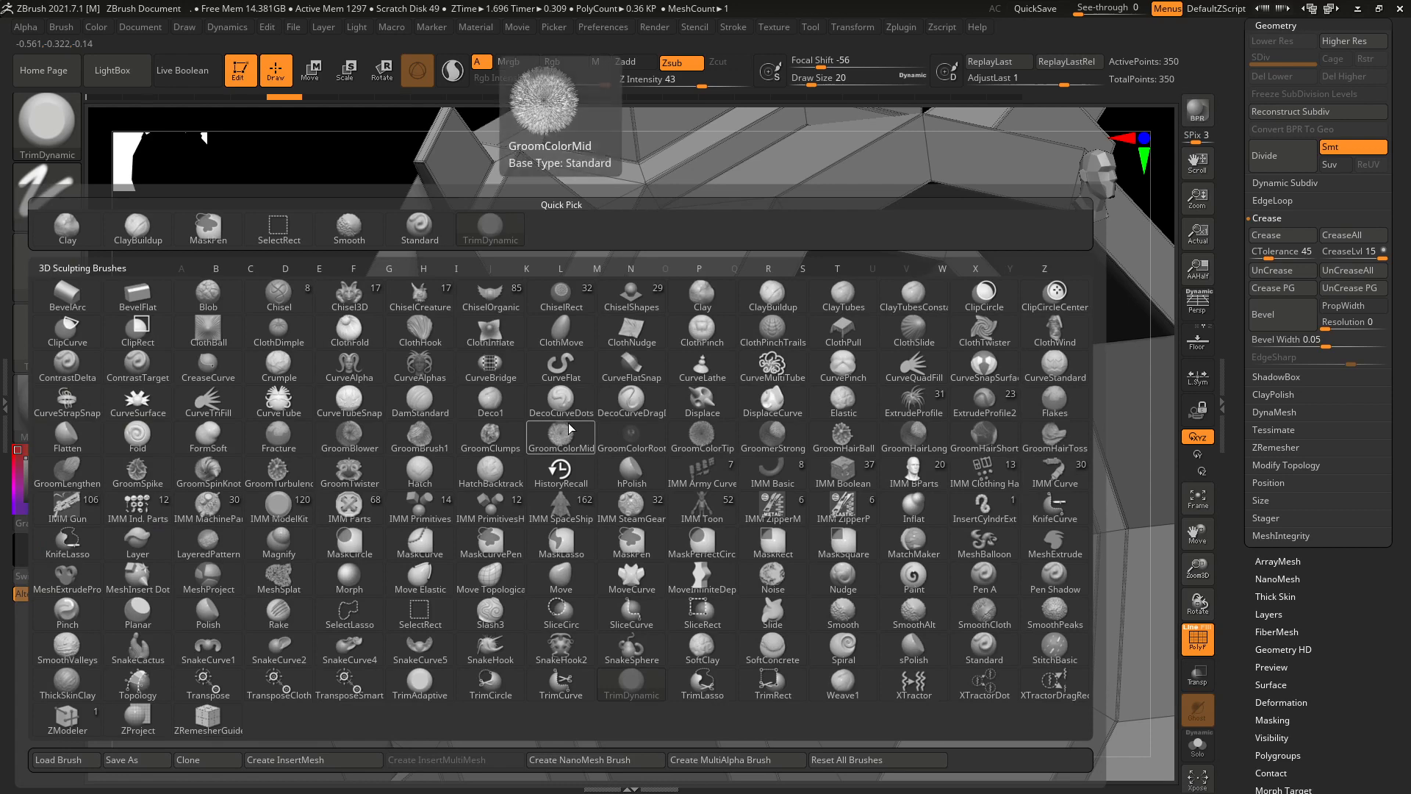
{"action": "key", "text": "z"}
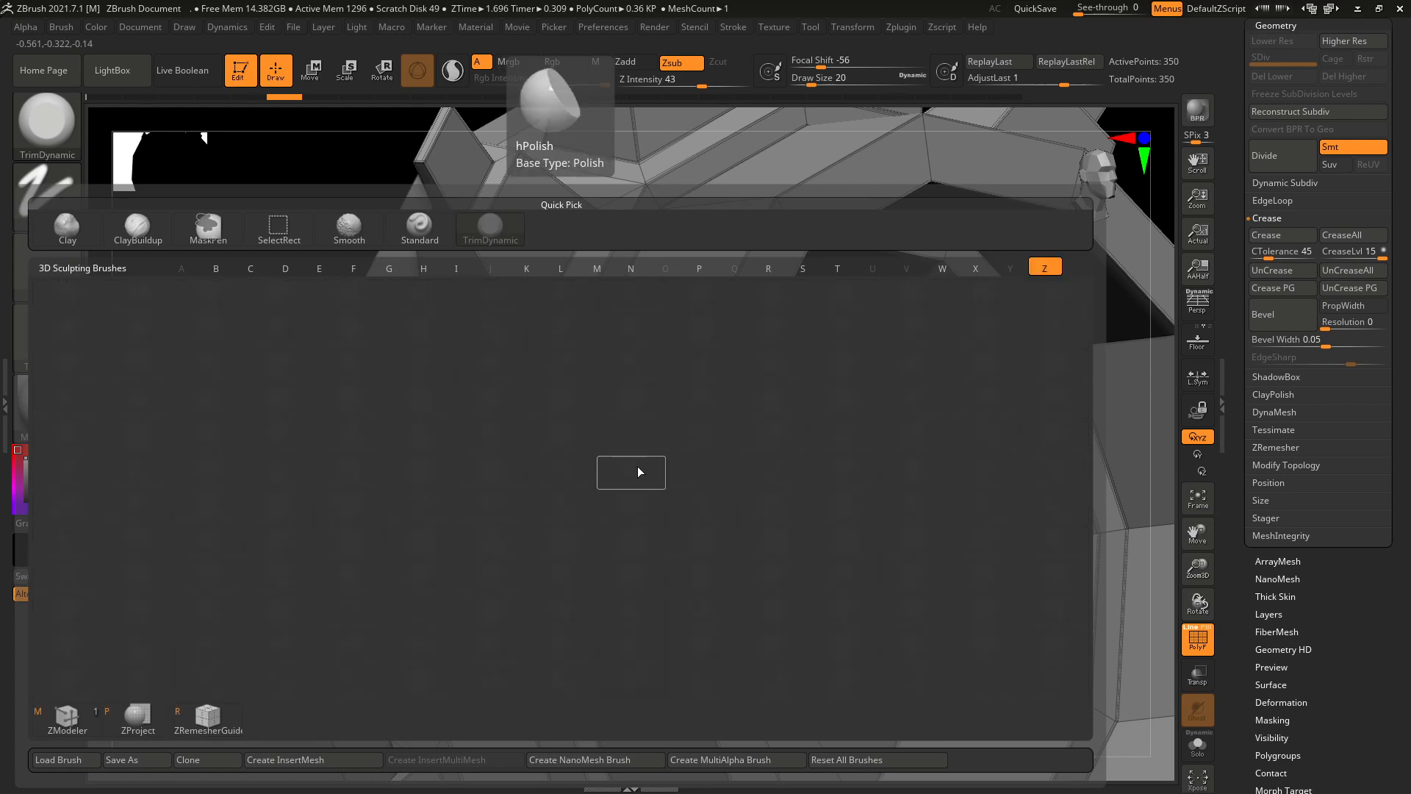
{"action": "left_click", "coordinate": [67, 717]}
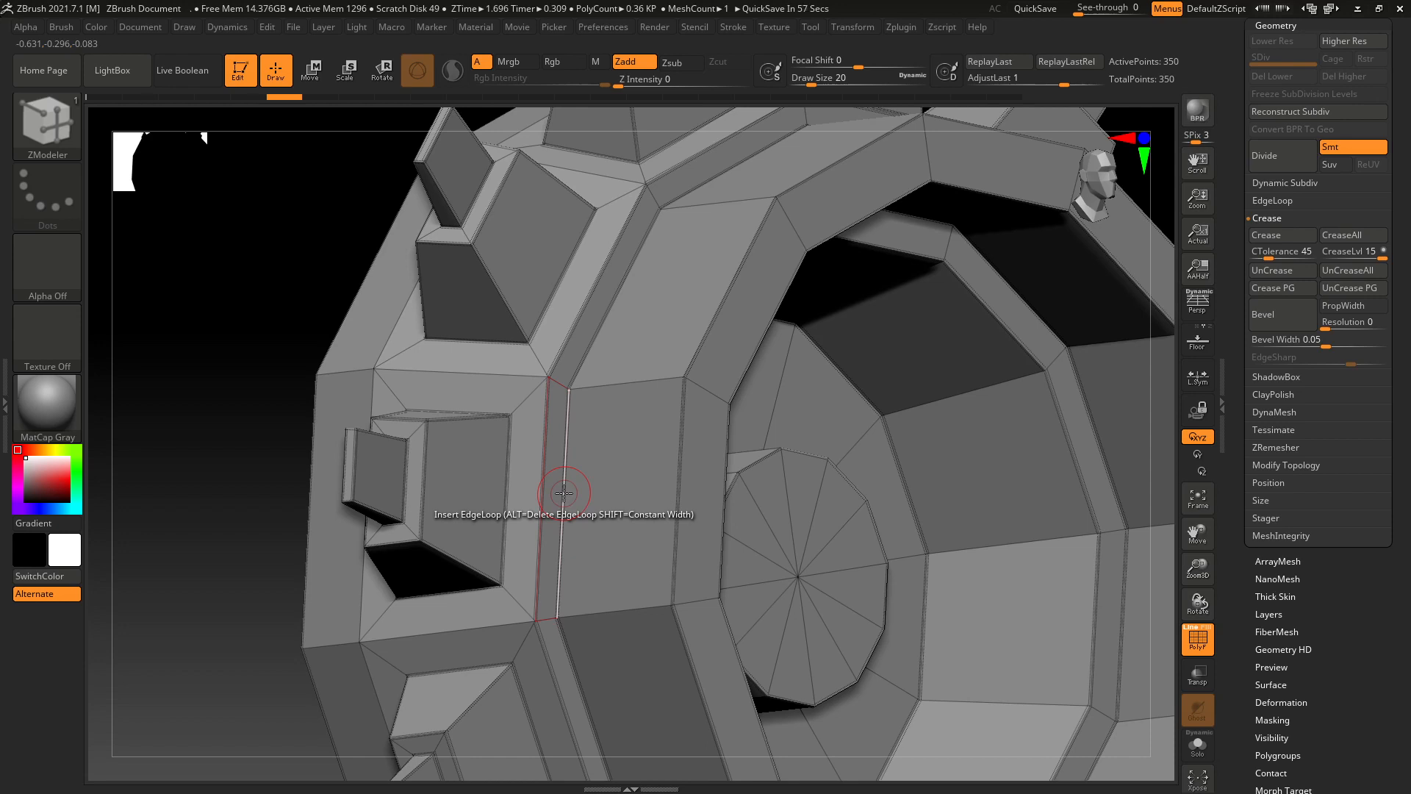
{"action": "key", "text": "space"}
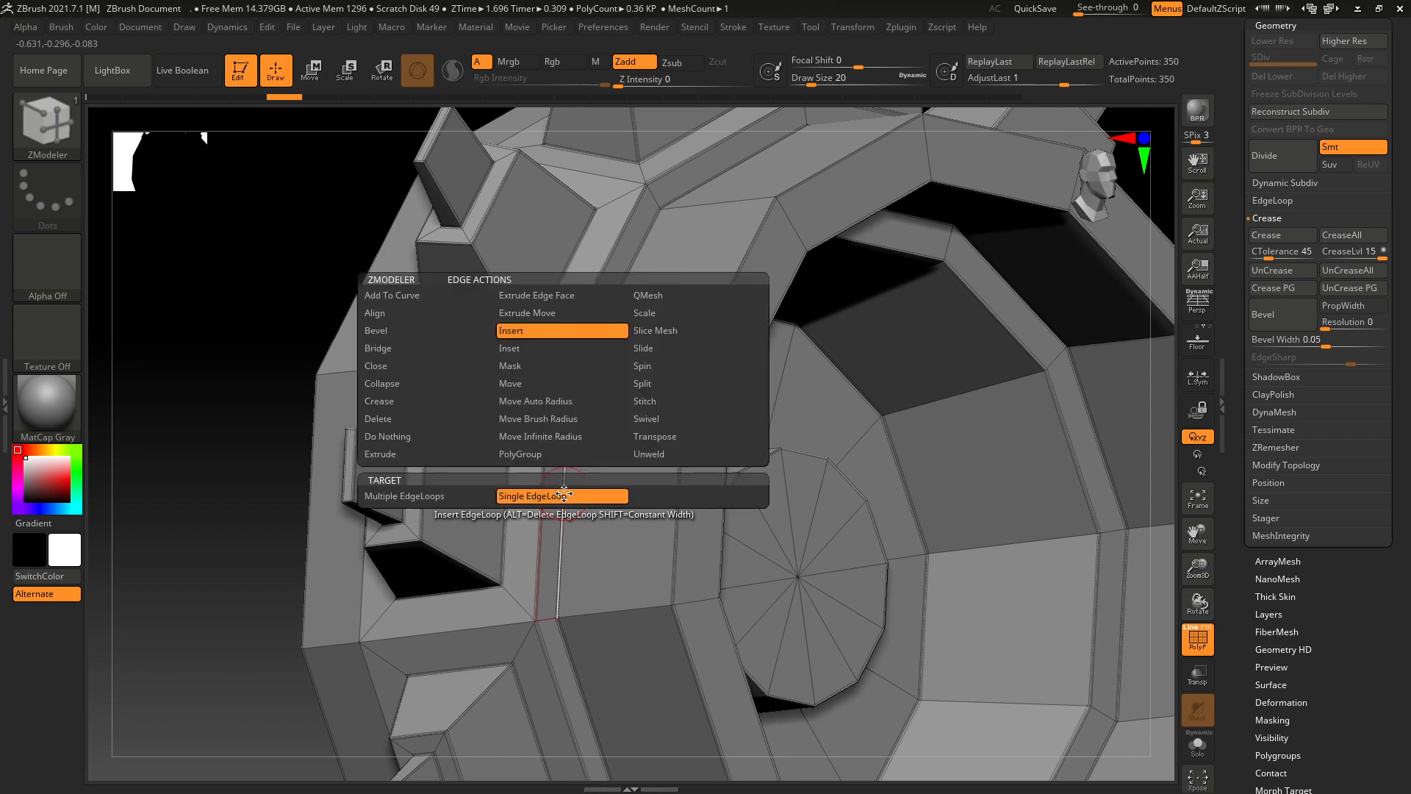
{"action": "left_click", "coordinate": [405, 407]}
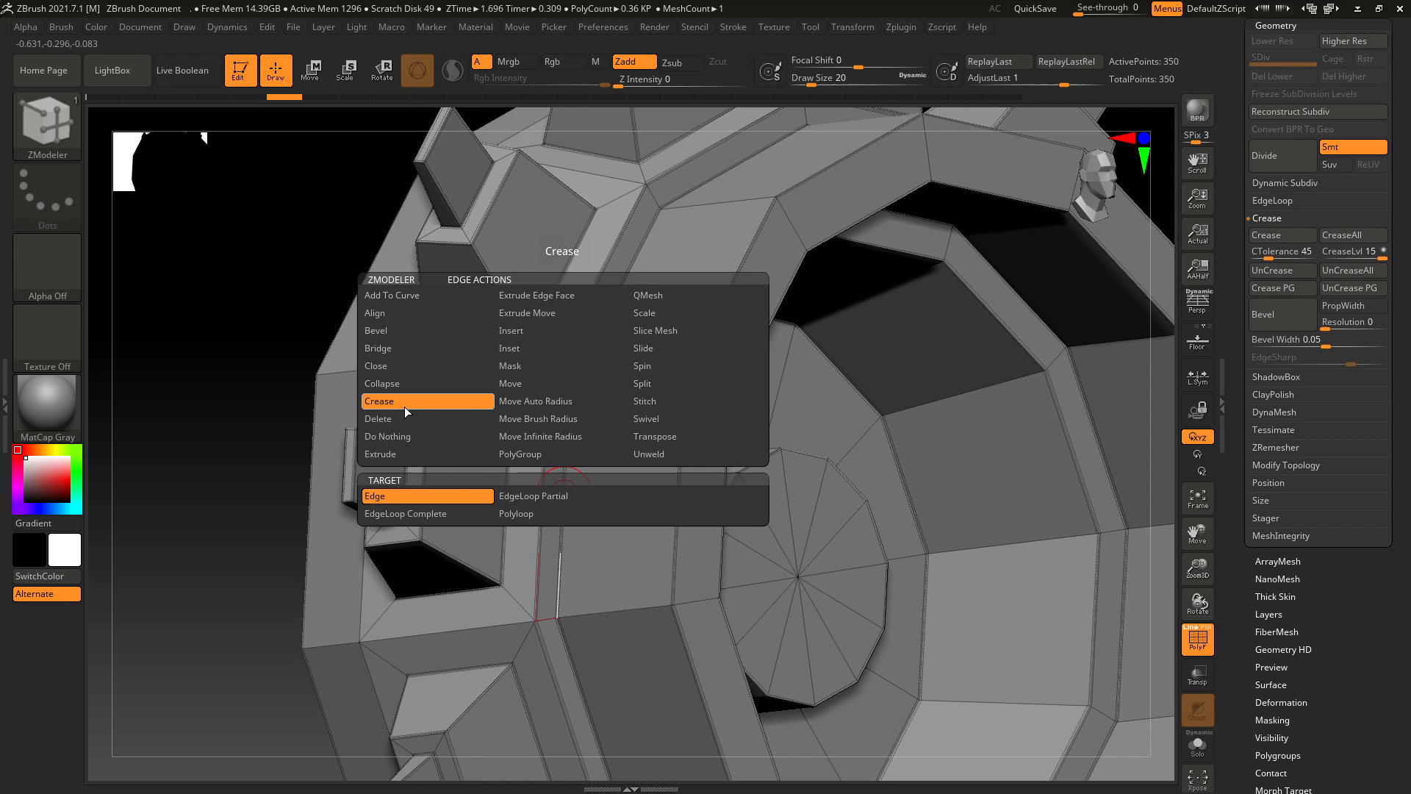
{"action": "left_click", "coordinate": [540, 512]}
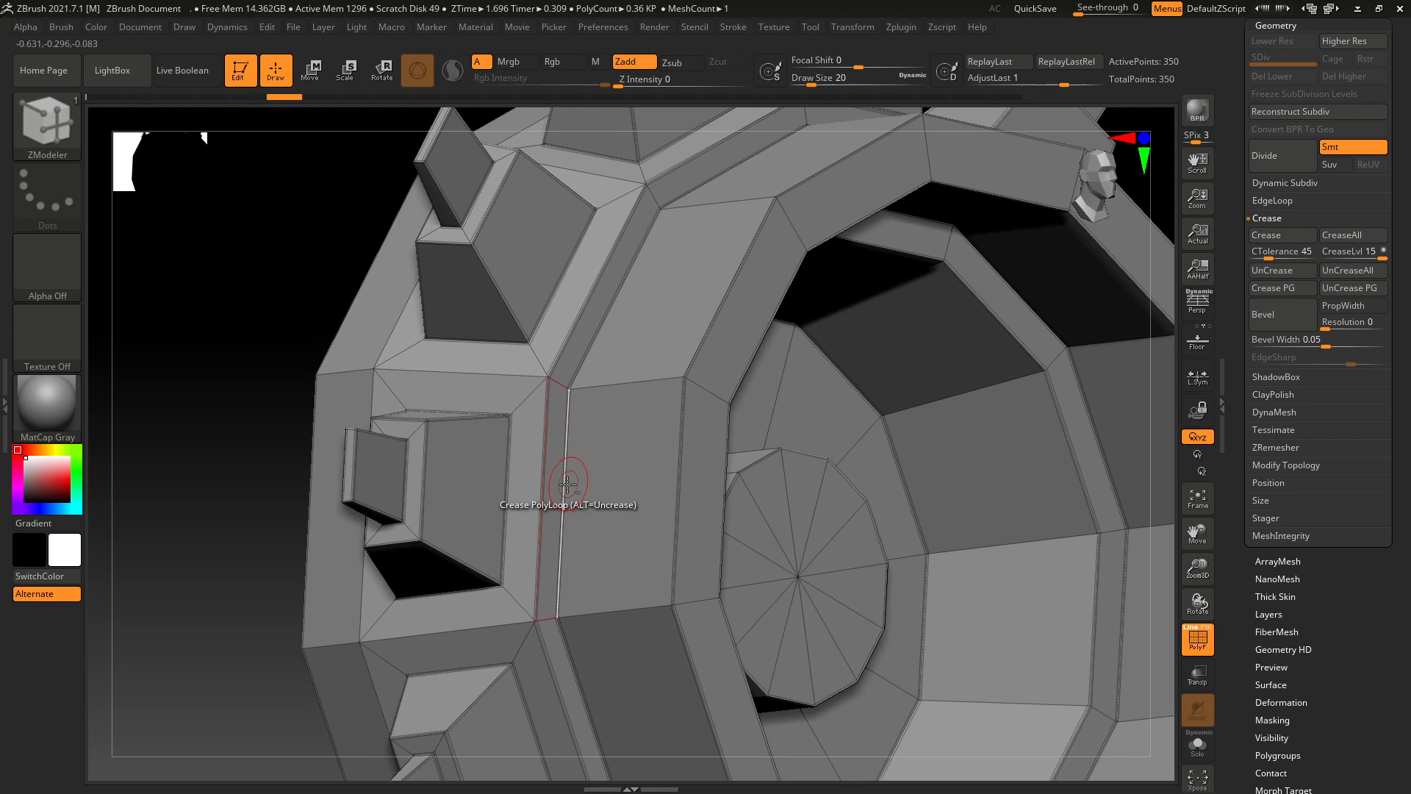
Uncrease and crease polyloops on the outer wall of the gear's front collar with ZModeler.
{"action": "left_click", "coordinate": [567, 485], "text": "alt"}
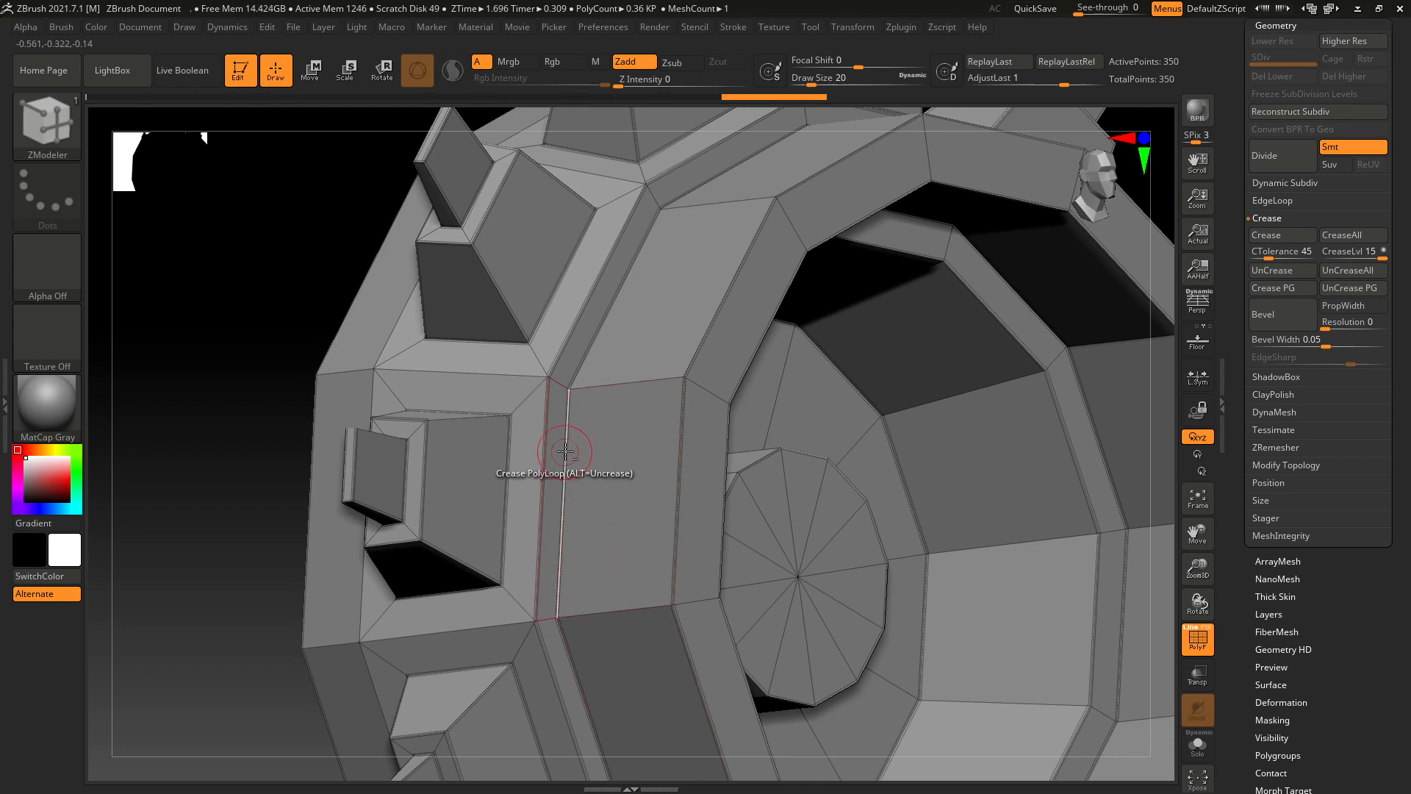
{"action": "left_click", "coordinate": [695, 301]}
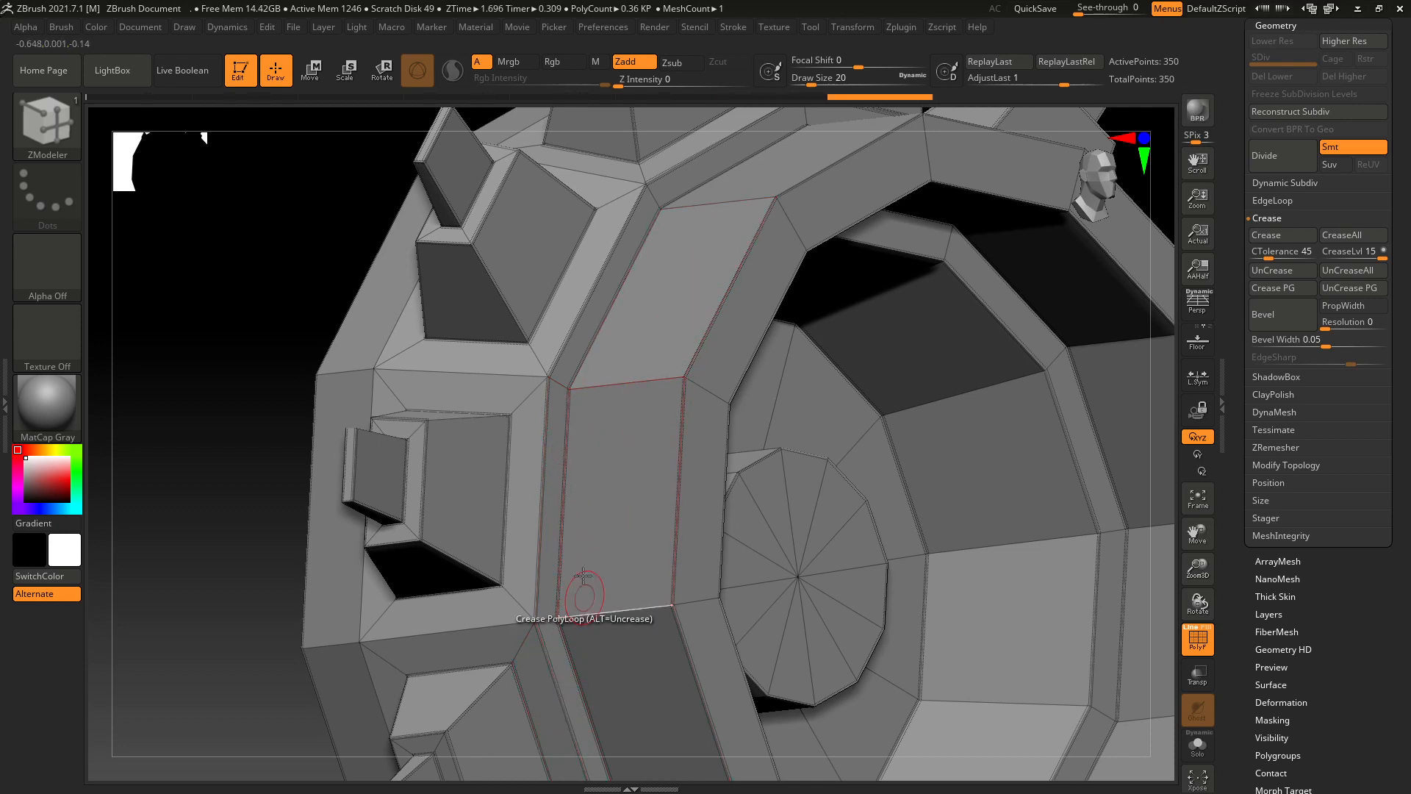
{"action": "left_click", "coordinate": [566, 488], "text": "alt"}
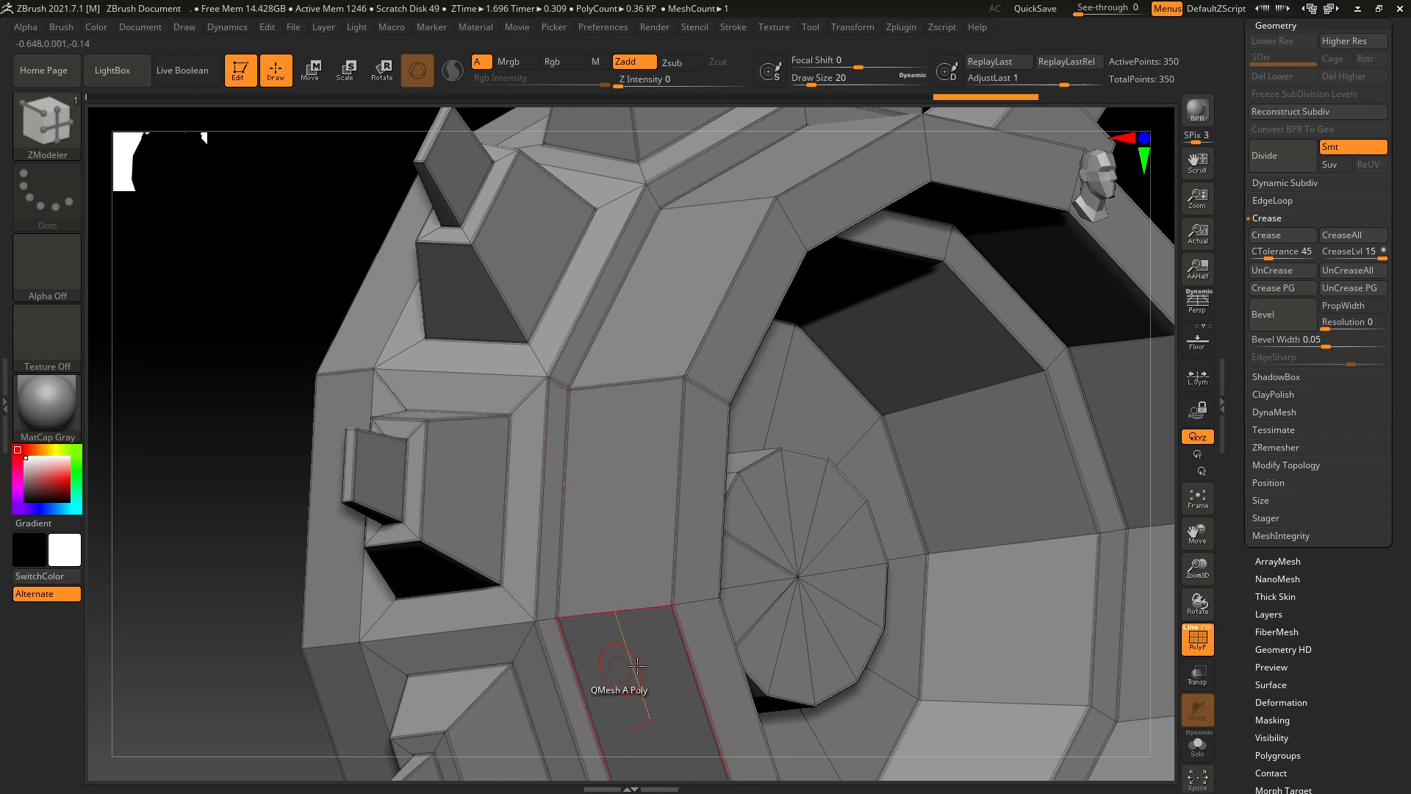
Undo the last polyloop crease, then uncrease the edge loop at the front collar's base using the EdgeLoop Partial target.
{"action": "key", "text": "ctrl+z"}
{"action": "key", "text": "space"}
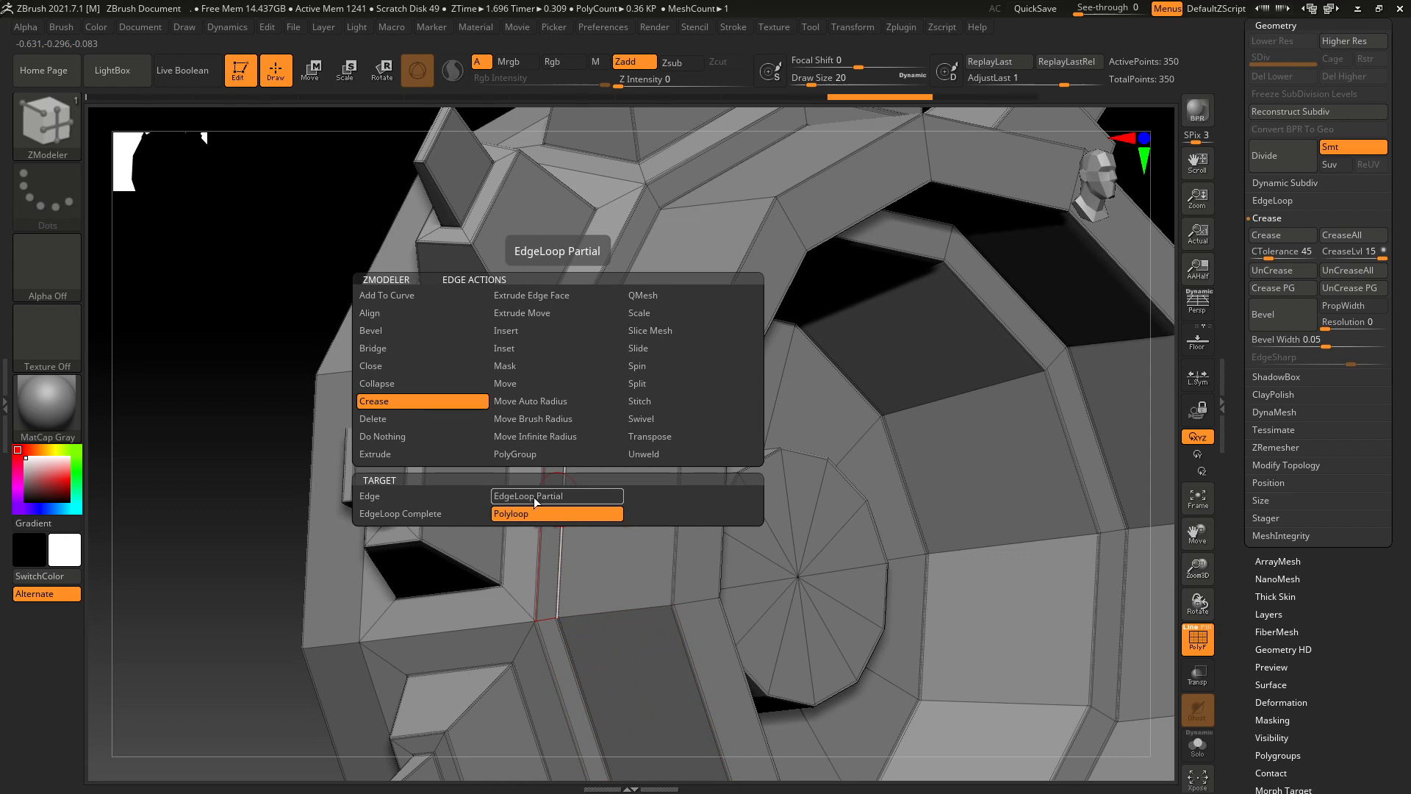
{"action": "left_click", "coordinate": [562, 497]}
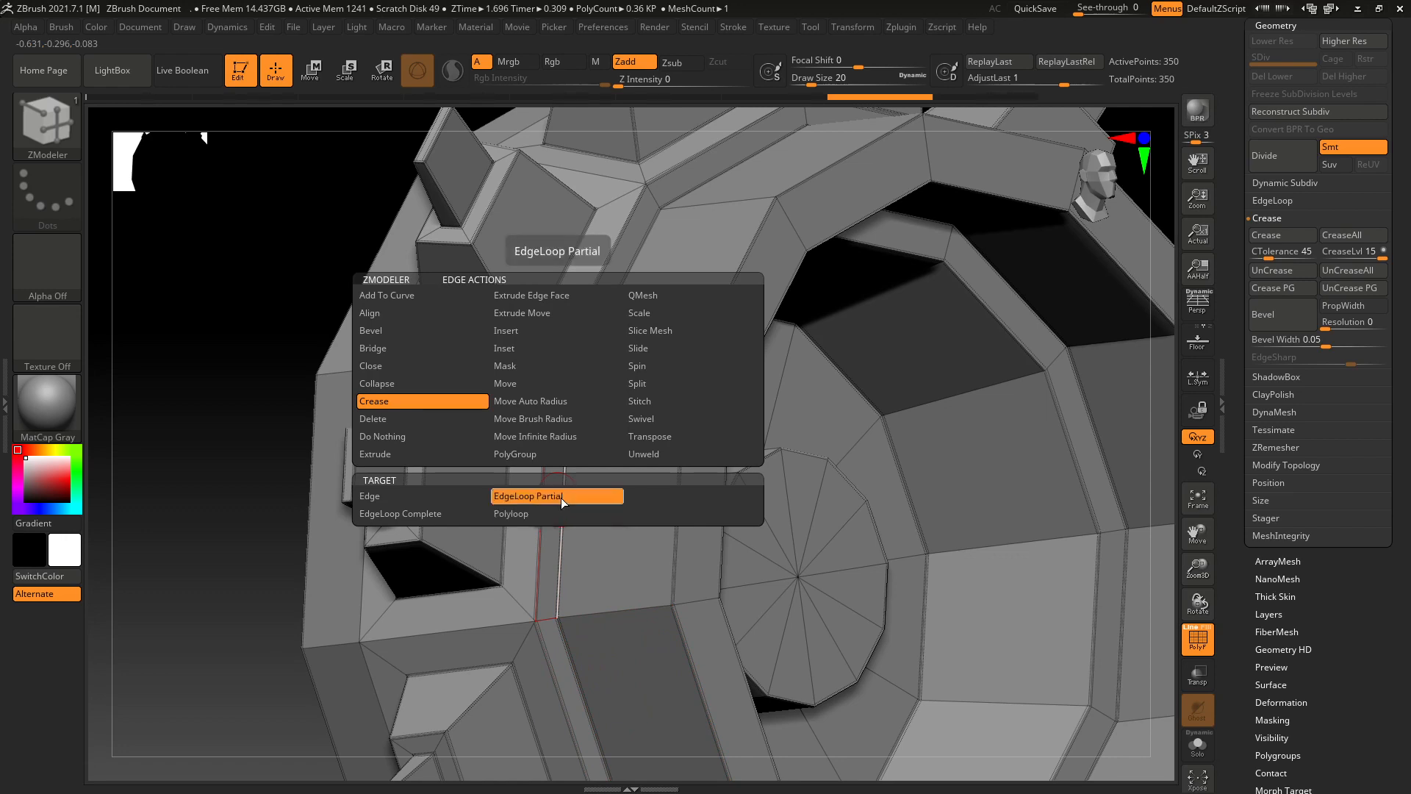
{"action": "left_click", "coordinate": [562, 501], "text": "alt"}
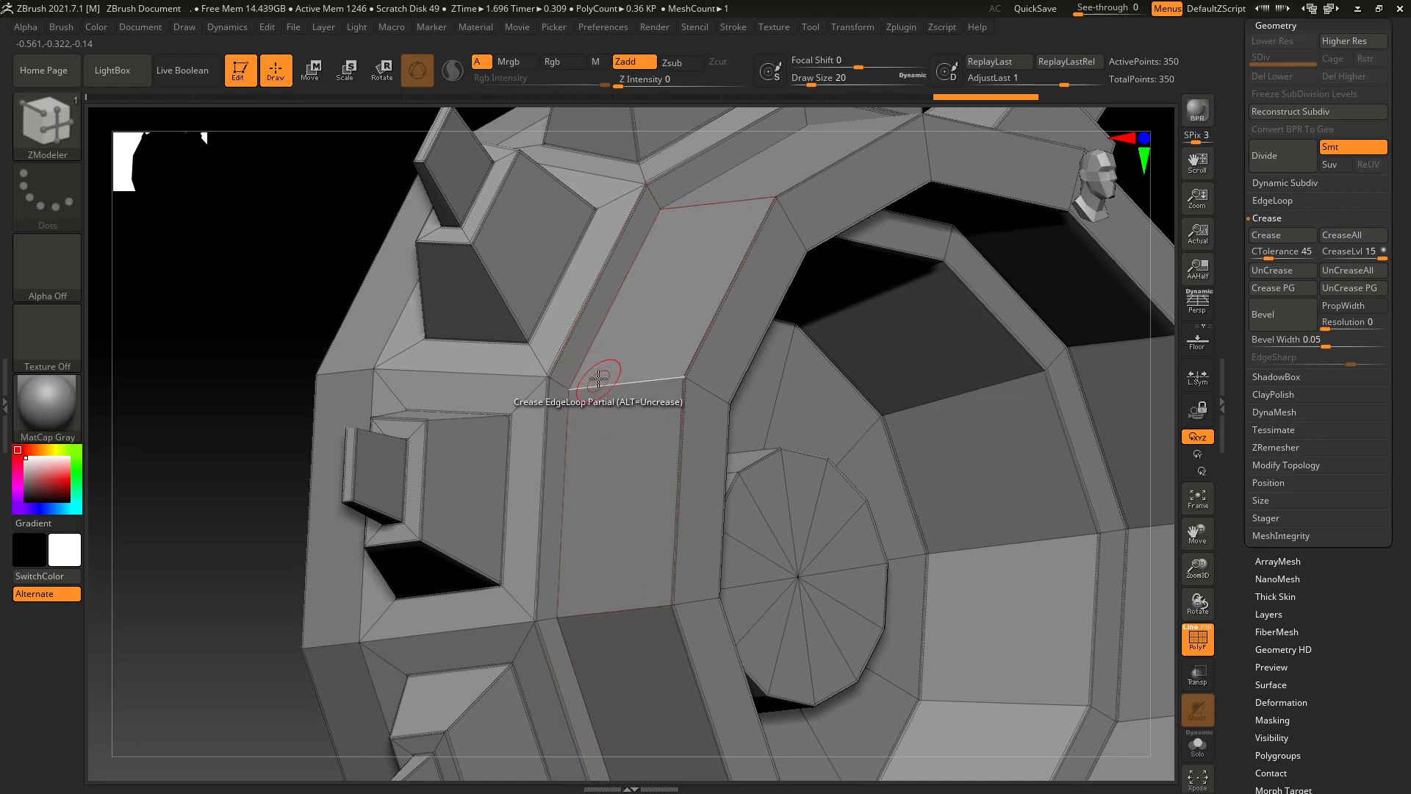
Examine the crease lines around the front collar's base, with and without the polyframe.
{"action": "scroll", "coordinate": [599, 376], "scroll_direction": "down", "scroll_amount": 3}
{"action": "left_click_drag", "start_coordinate": [329, 642], "coordinate": [324, 614]}
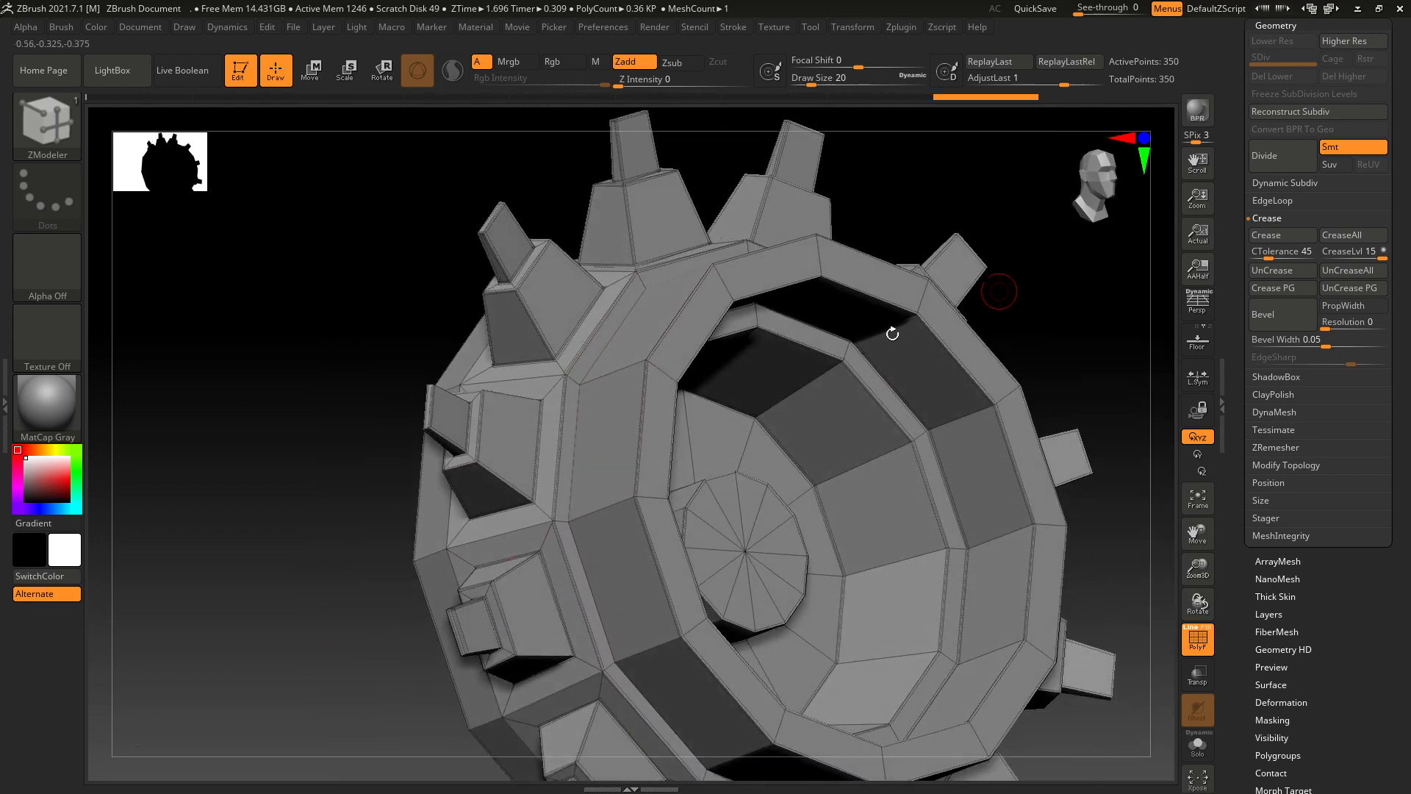
{"action": "scroll", "coordinate": [504, 478], "scroll_direction": "up", "scroll_amount": 5}
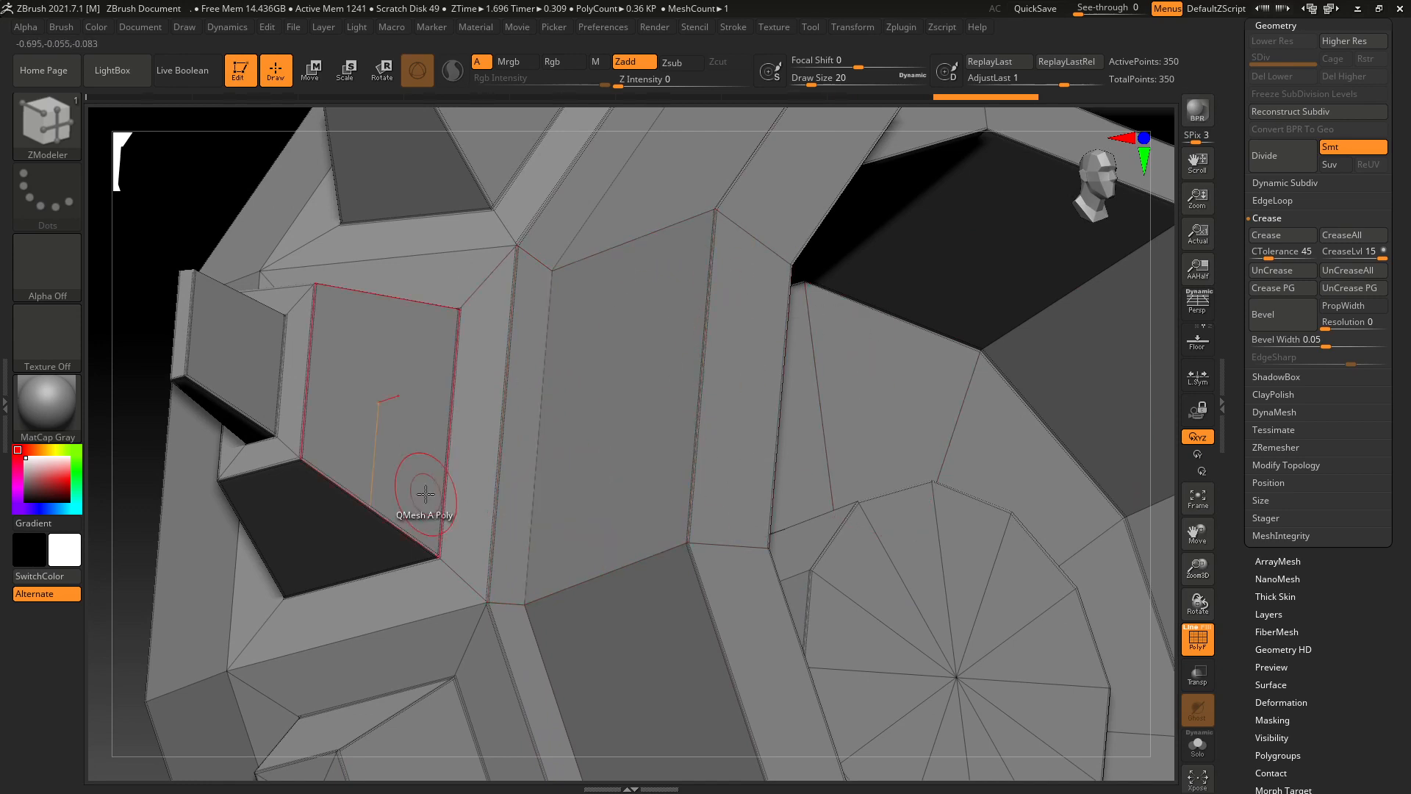
{"action": "left_click", "coordinate": [1200, 645]}
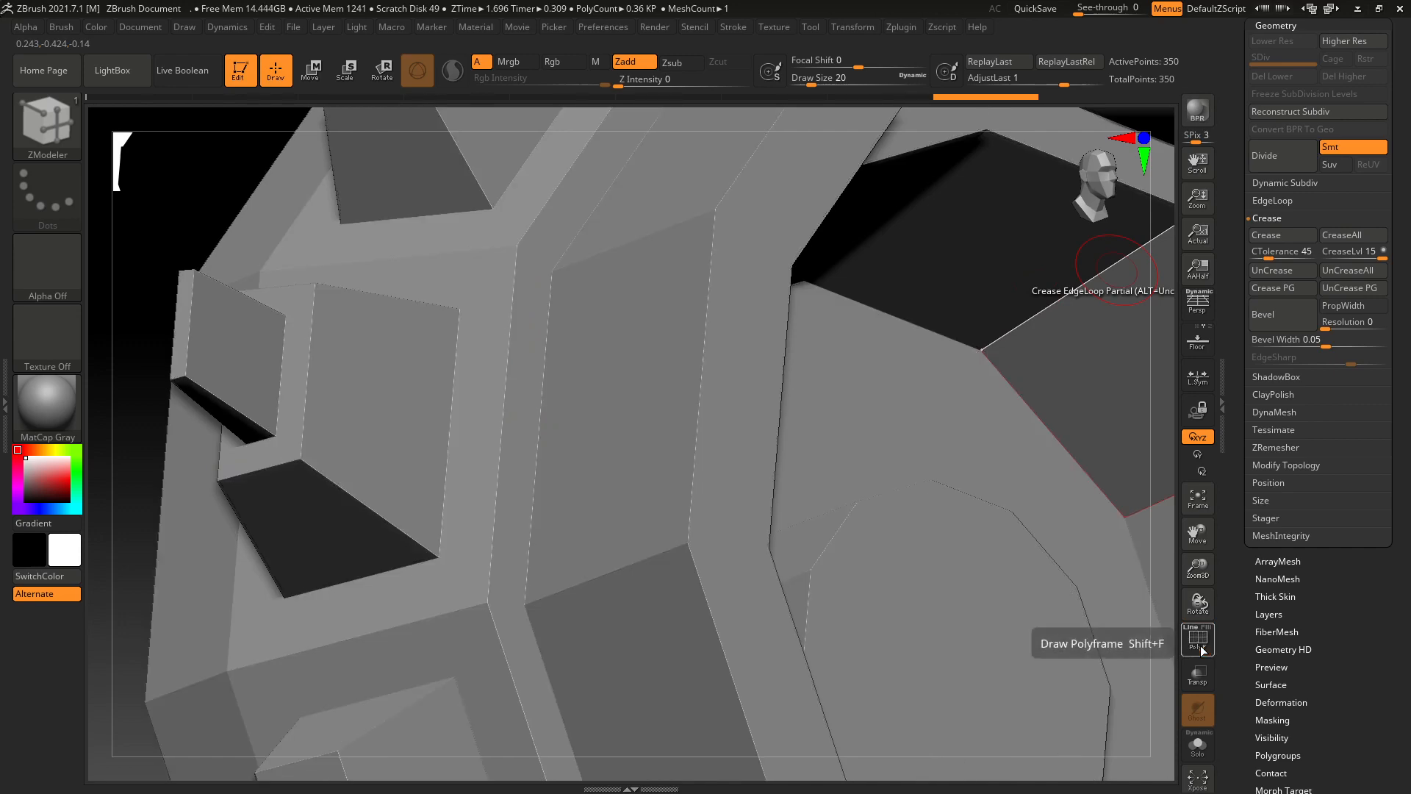
{"action": "left_click", "coordinate": [1199, 645]}
{"action": "scroll", "coordinate": [527, 429], "scroll_direction": "up", "scroll_amount": 4}
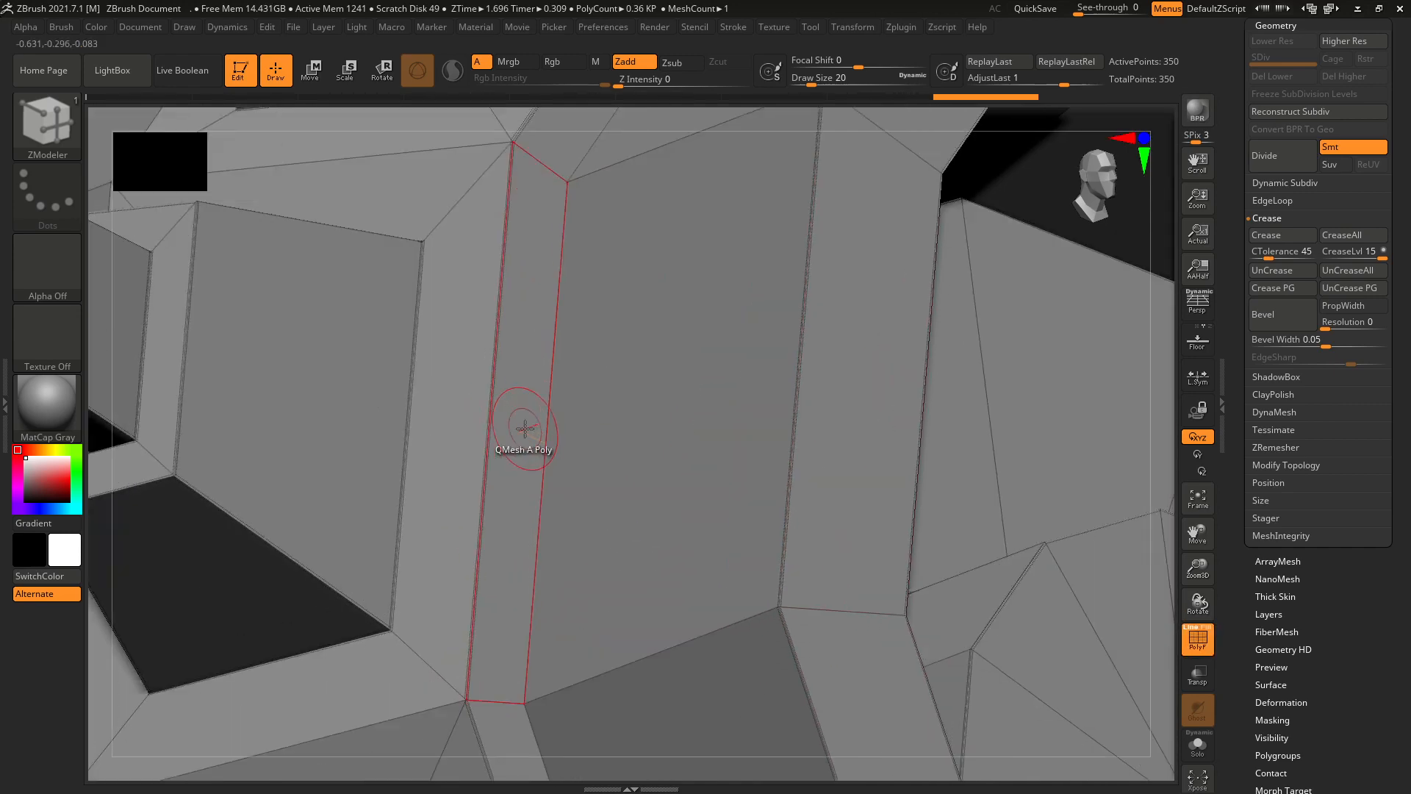
{"action": "scroll", "coordinate": [531, 466], "scroll_direction": "up", "scroll_amount": 1}
{"action": "scroll", "coordinate": [533, 467], "scroll_direction": "down", "scroll_amount": 6}
{"action": "scroll", "coordinate": [536, 467], "scroll_direction": "down", "scroll_amount": 2}
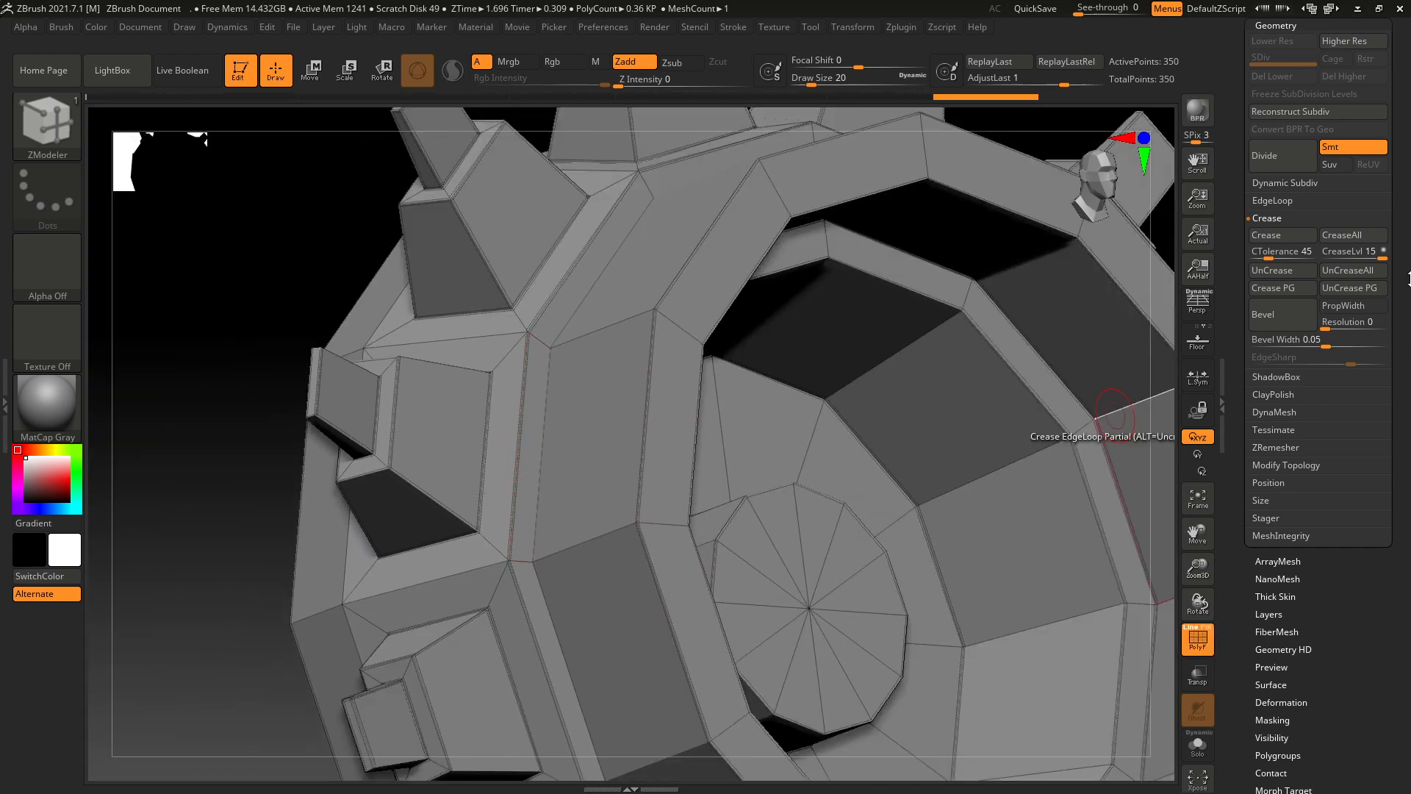
Divide the gear to subdivision level 5 and inspect the front collar with the polyframe hidden.
{"action": "left_click", "coordinate": [1286, 166]}
{"action": "left_click", "coordinate": [1285, 166]}
{"action": "left_click", "coordinate": [1285, 166]}
{"action": "left_click", "coordinate": [1286, 166]}
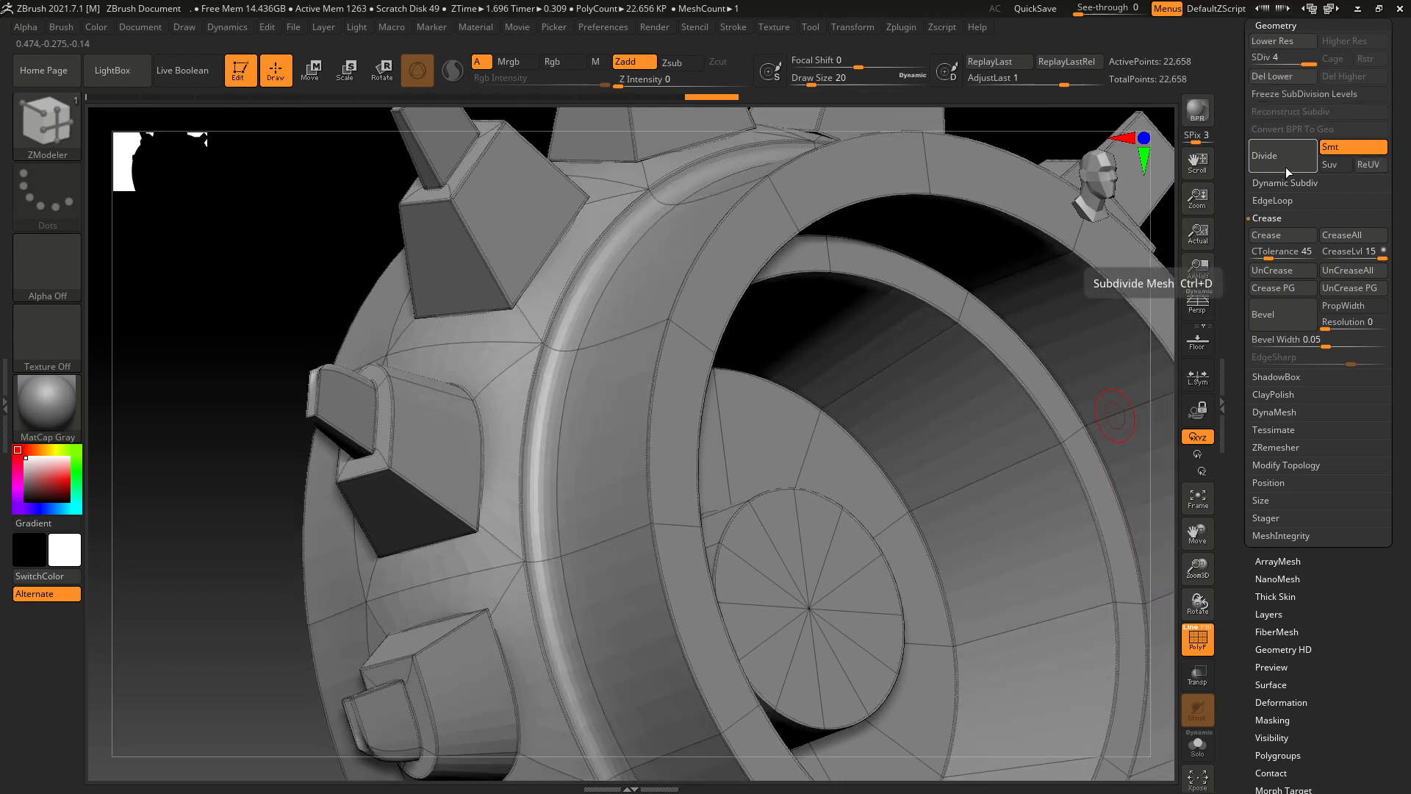
{"action": "scroll", "coordinate": [565, 446], "scroll_direction": "down", "scroll_amount": 5}
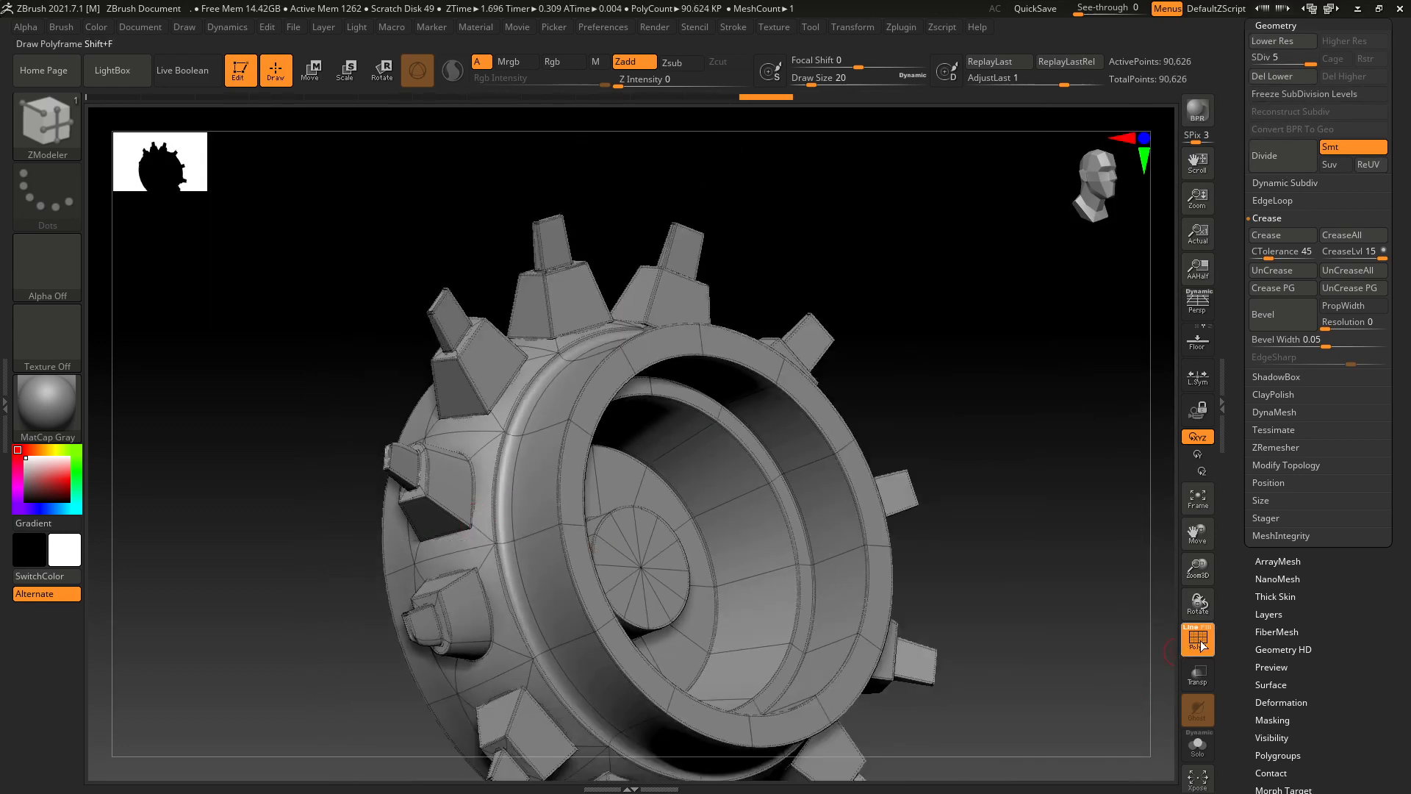
{"action": "left_click", "coordinate": [1198, 638]}
{"action": "left_click_drag", "start_coordinate": [983, 447], "coordinate": [1043, 573]}
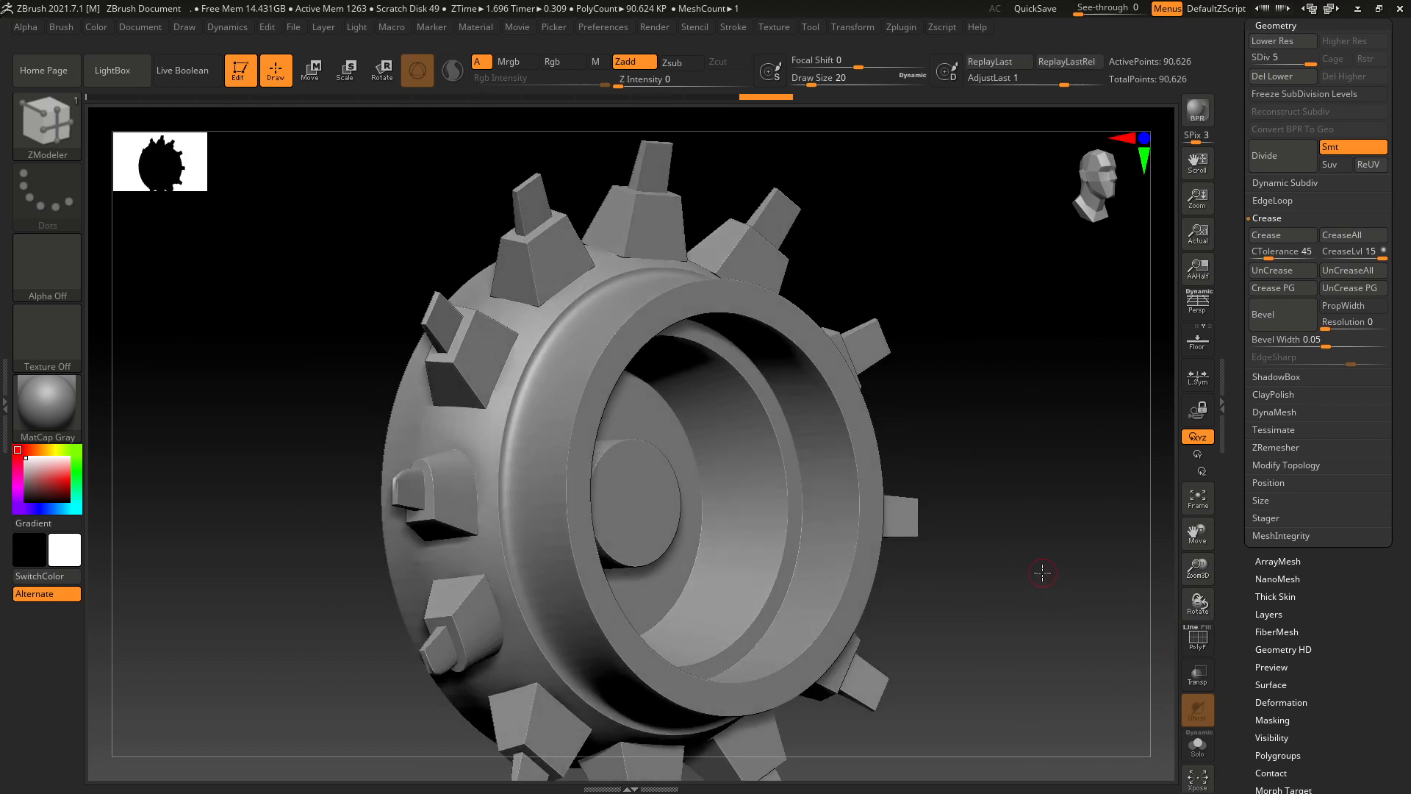
Roll the undo history back to the low-poly gear with polyframe shown, and uncrease the stepped edge loop inside the front recess.
{"action": "left_click", "coordinate": [1207, 648]}
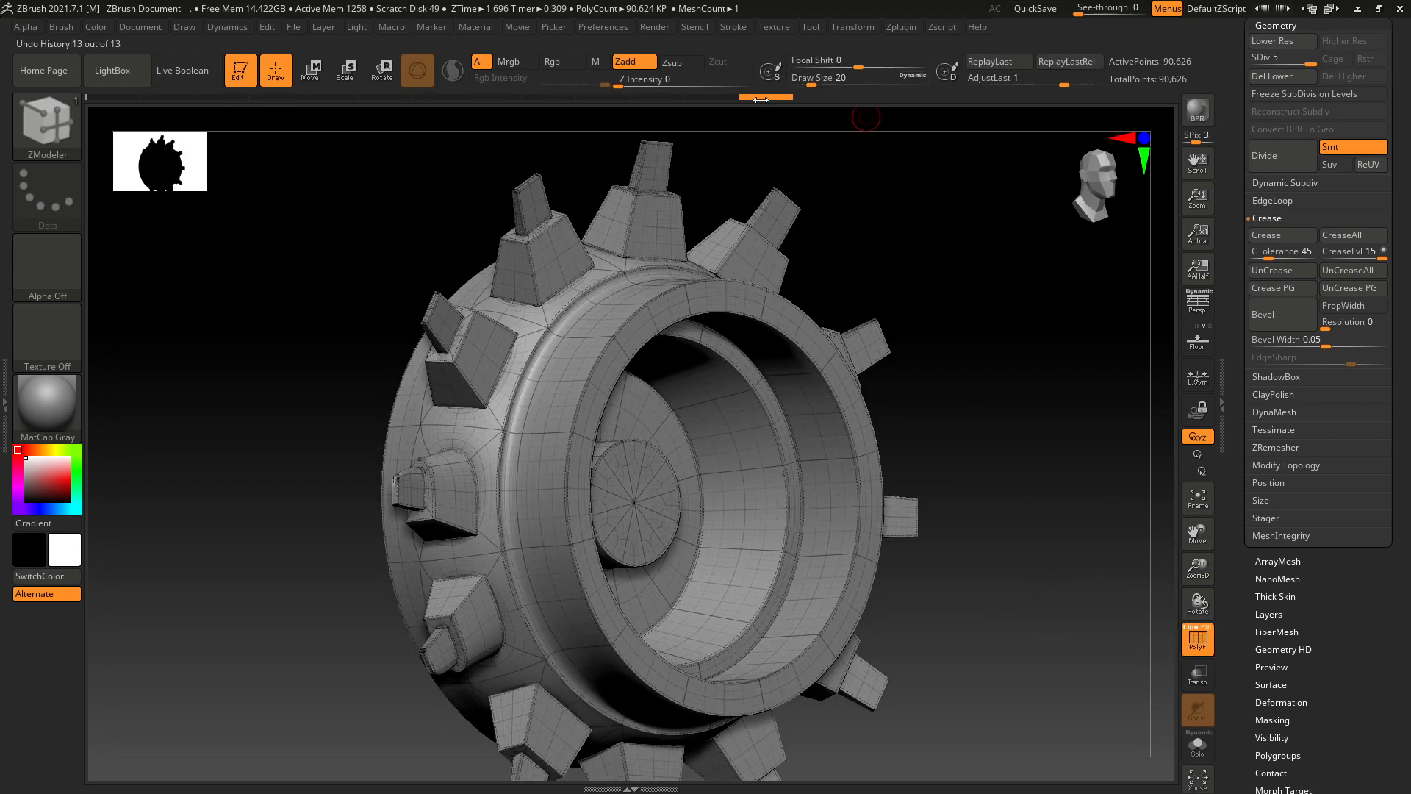
{"action": "left_click_drag", "start_coordinate": [712, 100], "coordinate": [560, 98]}
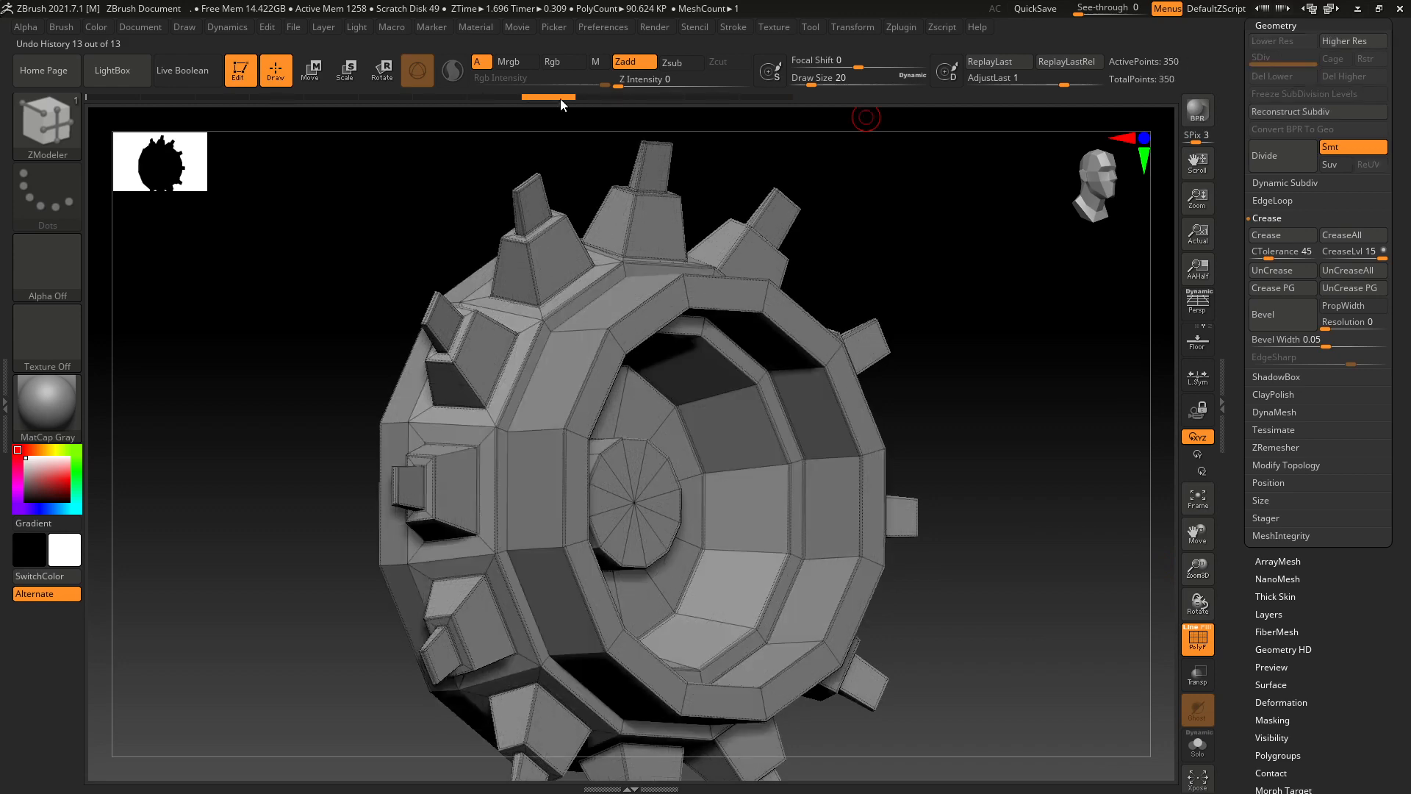
{"action": "scroll", "coordinate": [810, 470], "scroll_direction": "up", "scroll_amount": 3}
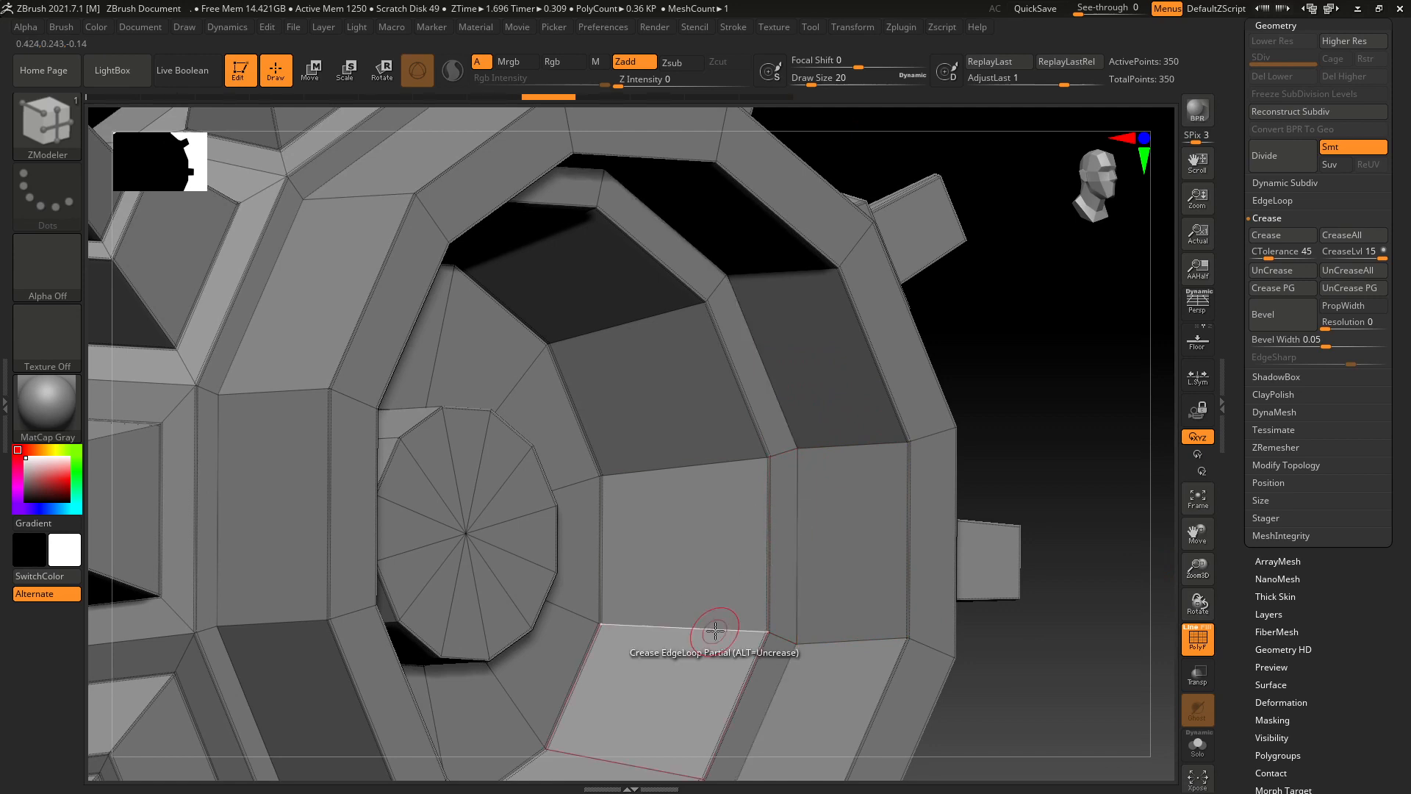
{"action": "left_click", "coordinate": [768, 621]}
Divide the gear to subdivision level 7 and hide the polyframe.
{"action": "left_click", "coordinate": [1272, 157]}
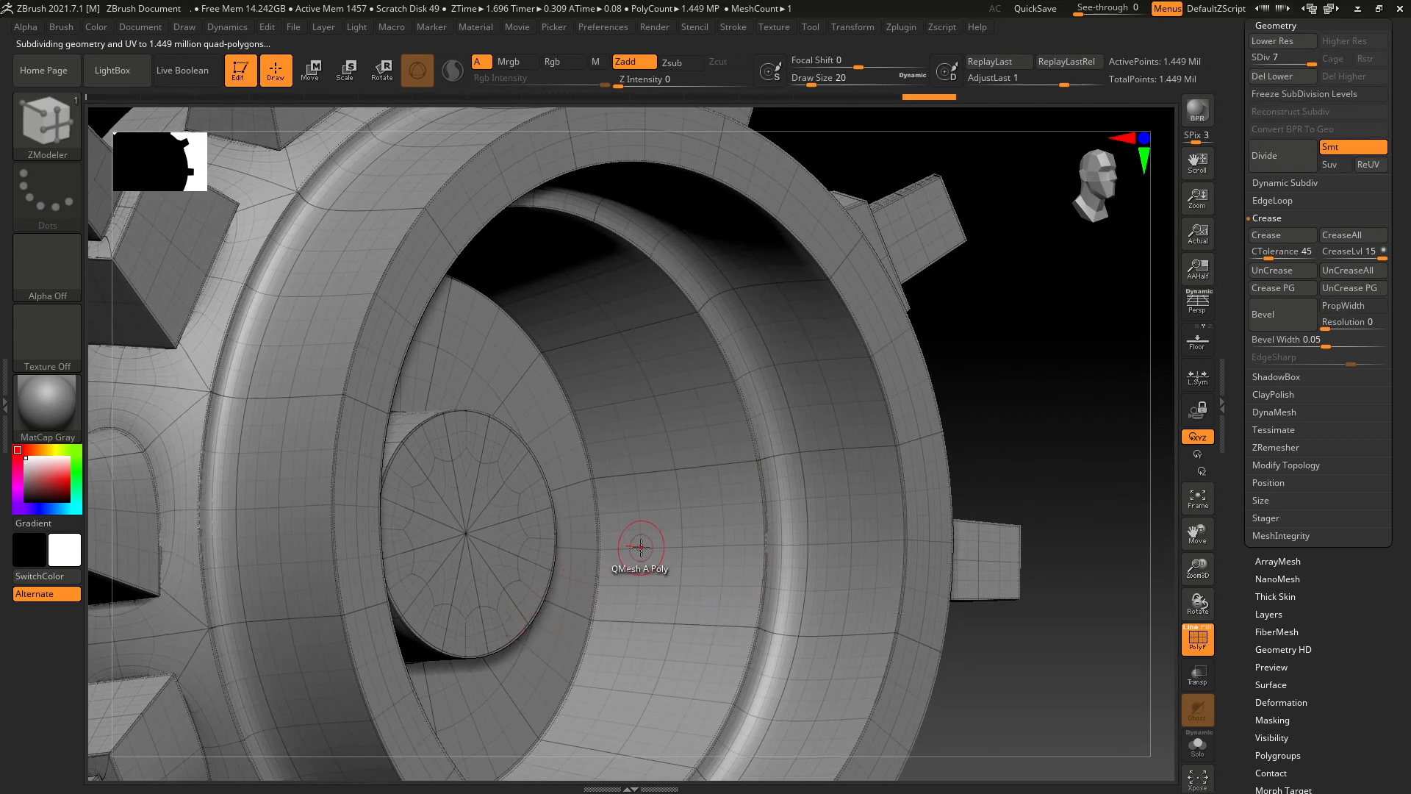
{"action": "scroll", "coordinate": [641, 547], "scroll_direction": "down", "scroll_amount": 3}
{"action": "left_click", "coordinate": [1198, 641]}
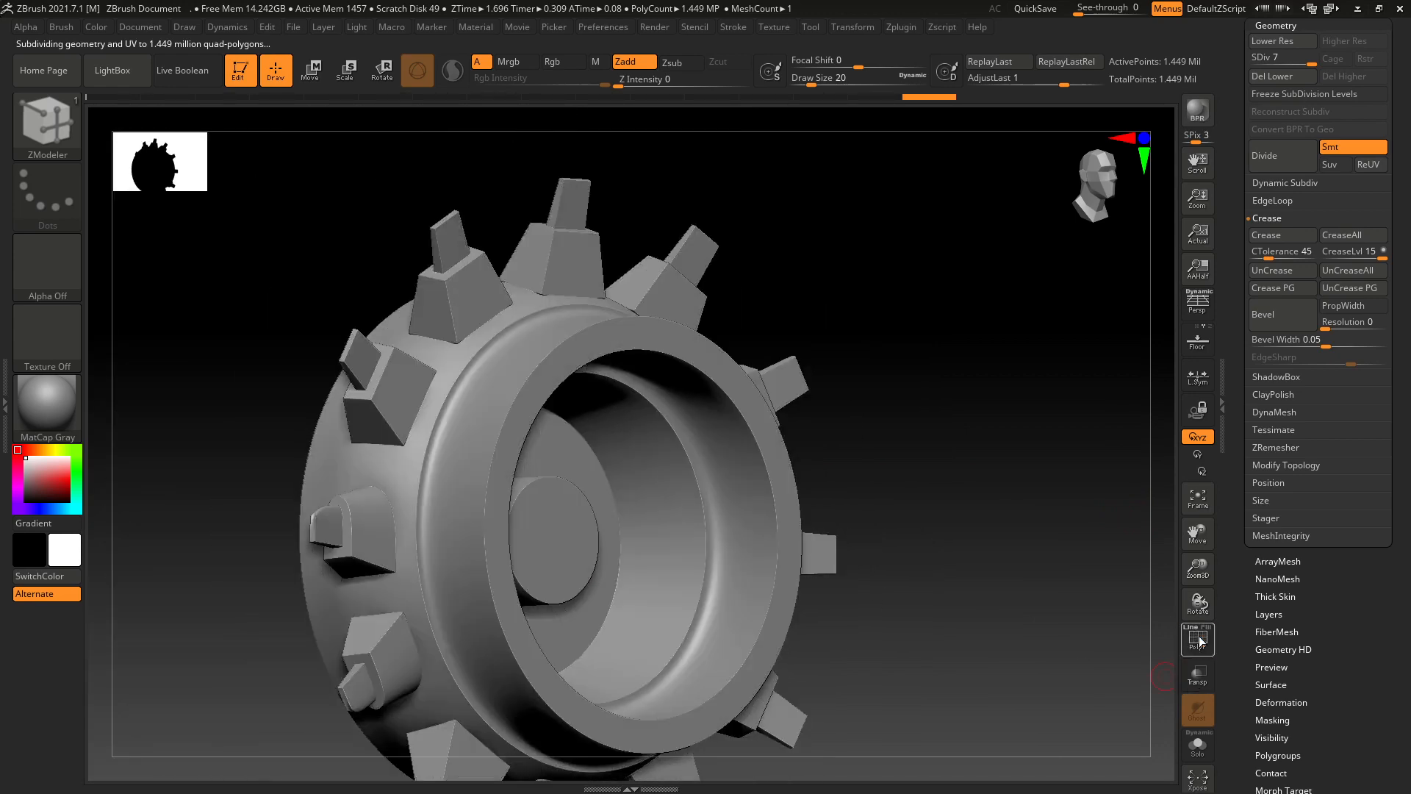
Examine the stepped edge inside the front recess and the teeth from several angles.
{"action": "scroll", "coordinate": [678, 557], "scroll_direction": "down", "scroll_amount": 1}
{"action": "mouse_move", "coordinate": [908, 543]}
{"action": "left_mouse_down"}
{"action": "mouse_move", "coordinate": [842, 553]}
{"action": "mouse_move", "coordinate": [850, 585]}
{"action": "mouse_move", "coordinate": [909, 604]}
{"action": "mouse_move", "coordinate": [902, 554]}
{"action": "left_mouse_up"}
{"action": "left_click_drag", "start_coordinate": [953, 592], "coordinate": [941, 621]}
{"action": "scroll", "coordinate": [562, 651], "scroll_direction": "up", "scroll_amount": 6}
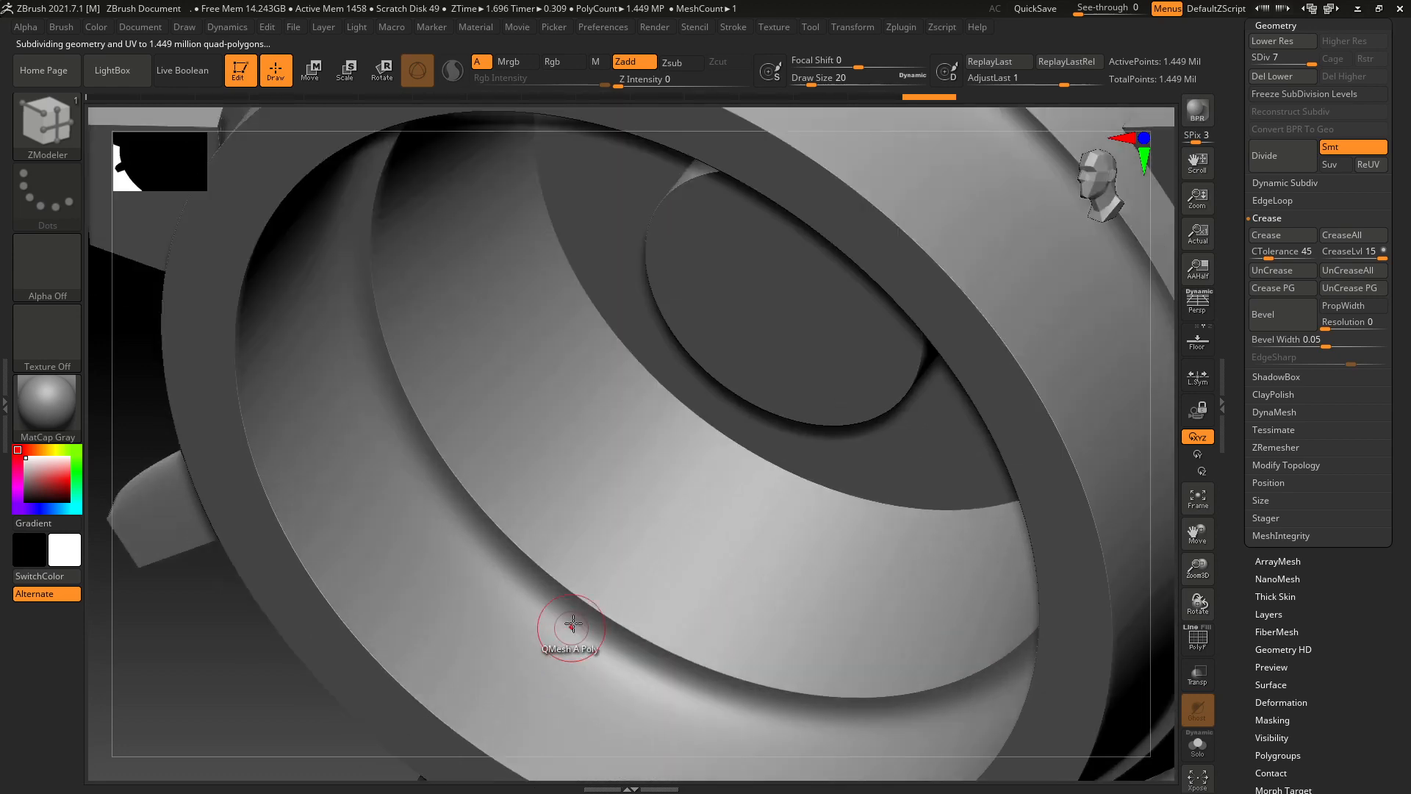
{"action": "scroll", "coordinate": [565, 625], "scroll_direction": "down", "scroll_amount": 8}
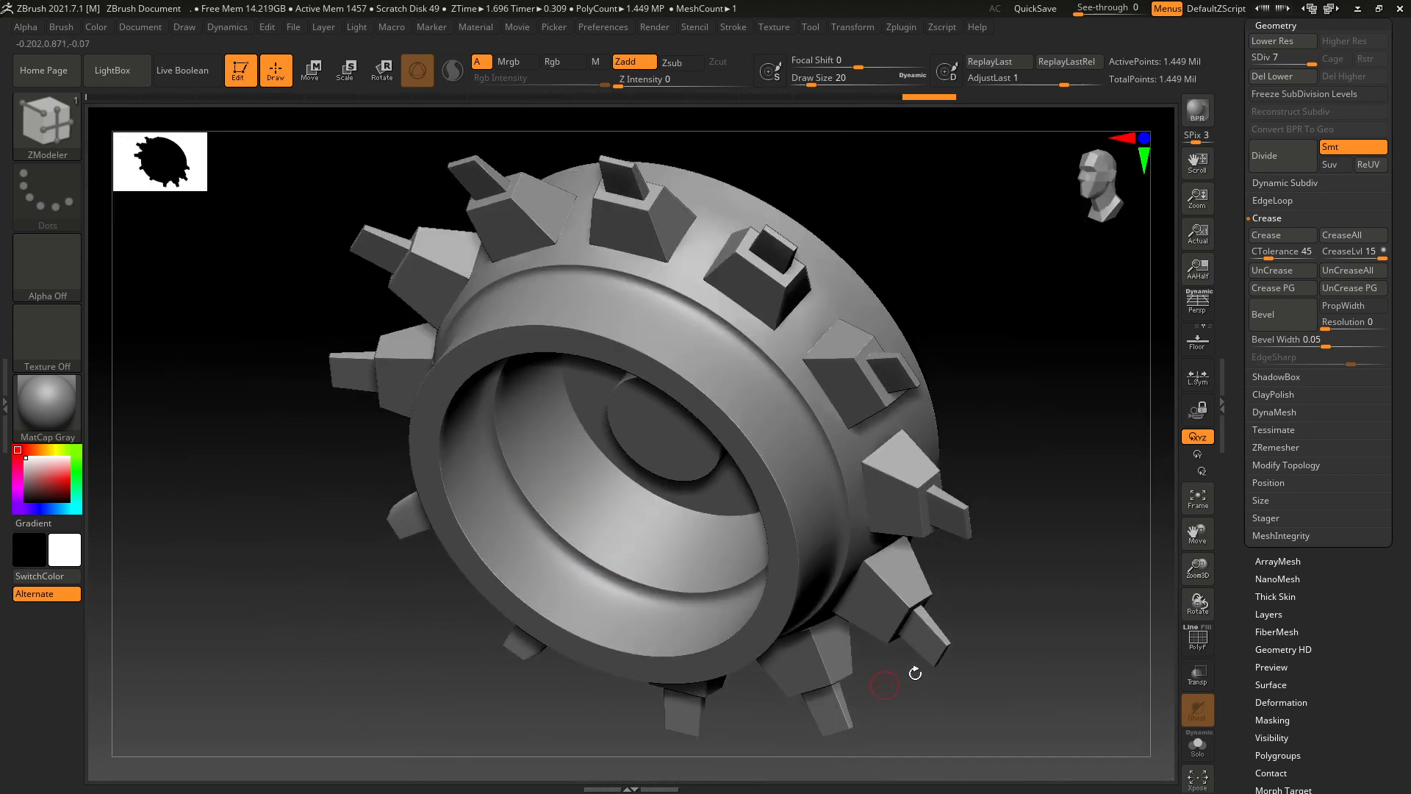
{"action": "left_click_drag", "start_coordinate": [919, 673], "coordinate": [953, 654]}
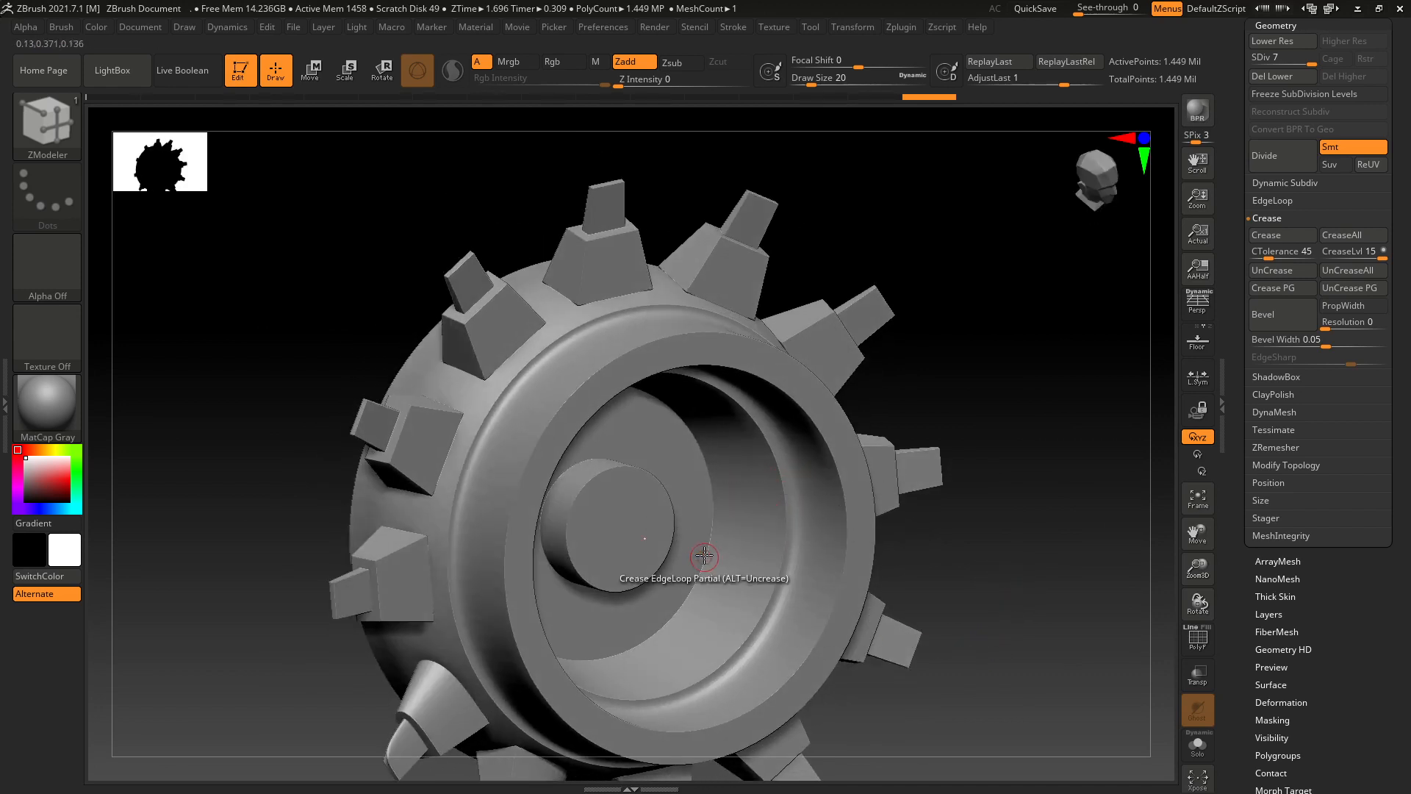
{"action": "scroll", "coordinate": [708, 521], "scroll_direction": "up", "scroll_amount": 2}
{"action": "scroll", "coordinate": [809, 485], "scroll_direction": "down", "scroll_amount": 2}
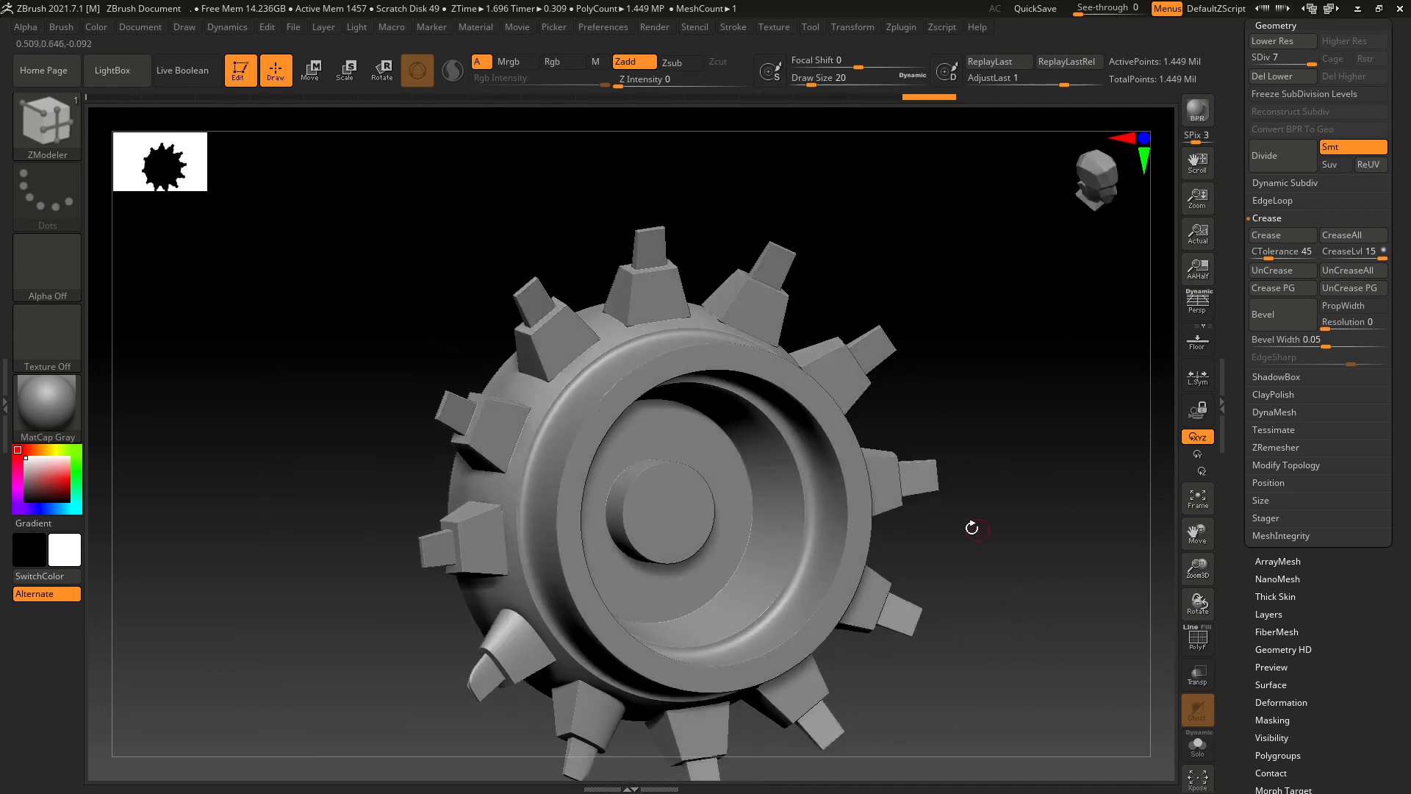
{"action": "scroll", "coordinate": [788, 494], "scroll_direction": "up", "scroll_amount": 5}
Return to the low-poly gear with polyframe shown, and uncrease the edge loop where the front recess wall meets its floor.
{"action": "key", "text": "shift+d"}
{"action": "key", "text": "shift+d"}
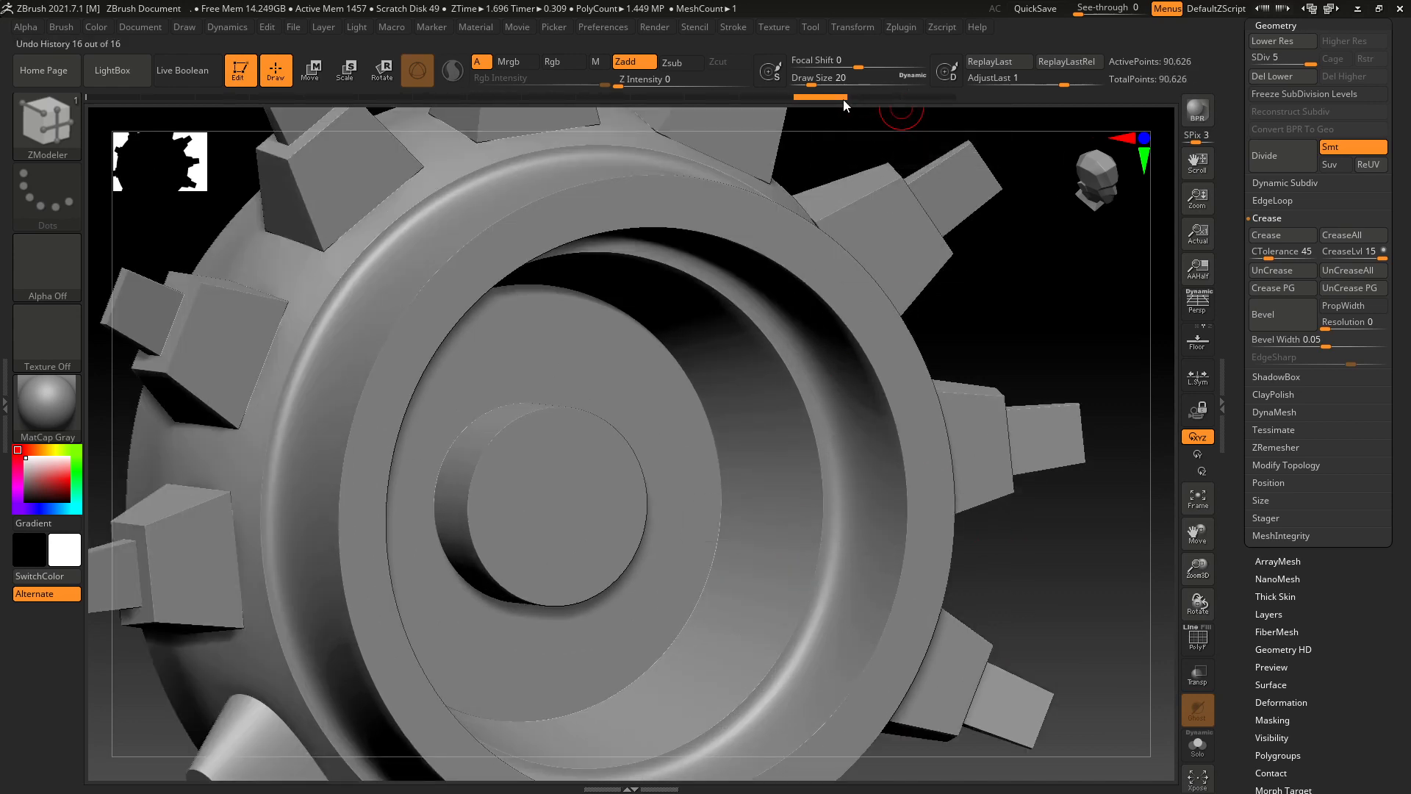
{"action": "key", "text": "shift+d"}
{"action": "key", "text": "shift+d"}
{"action": "key", "text": "shift+d"}
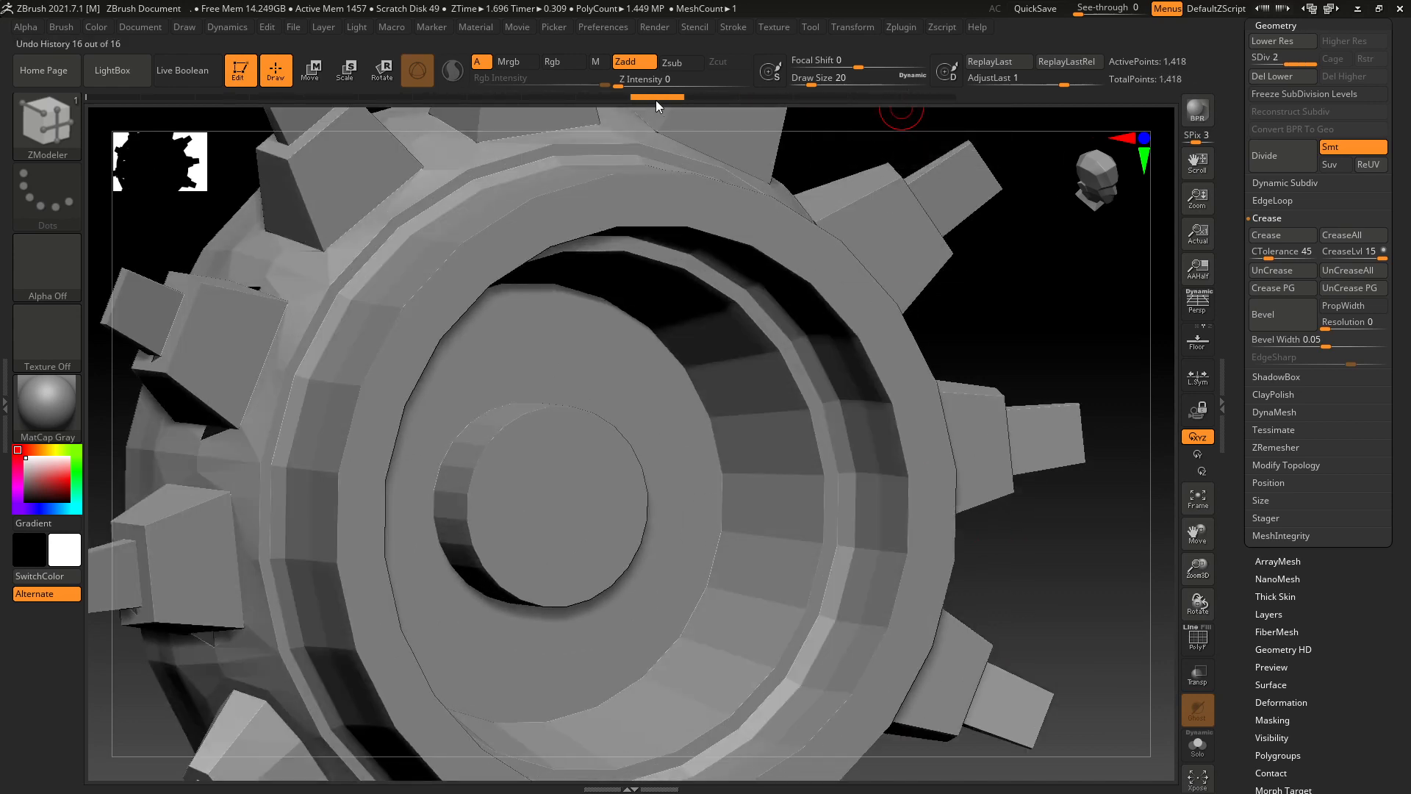
{"action": "left_click", "coordinate": [1196, 635]}
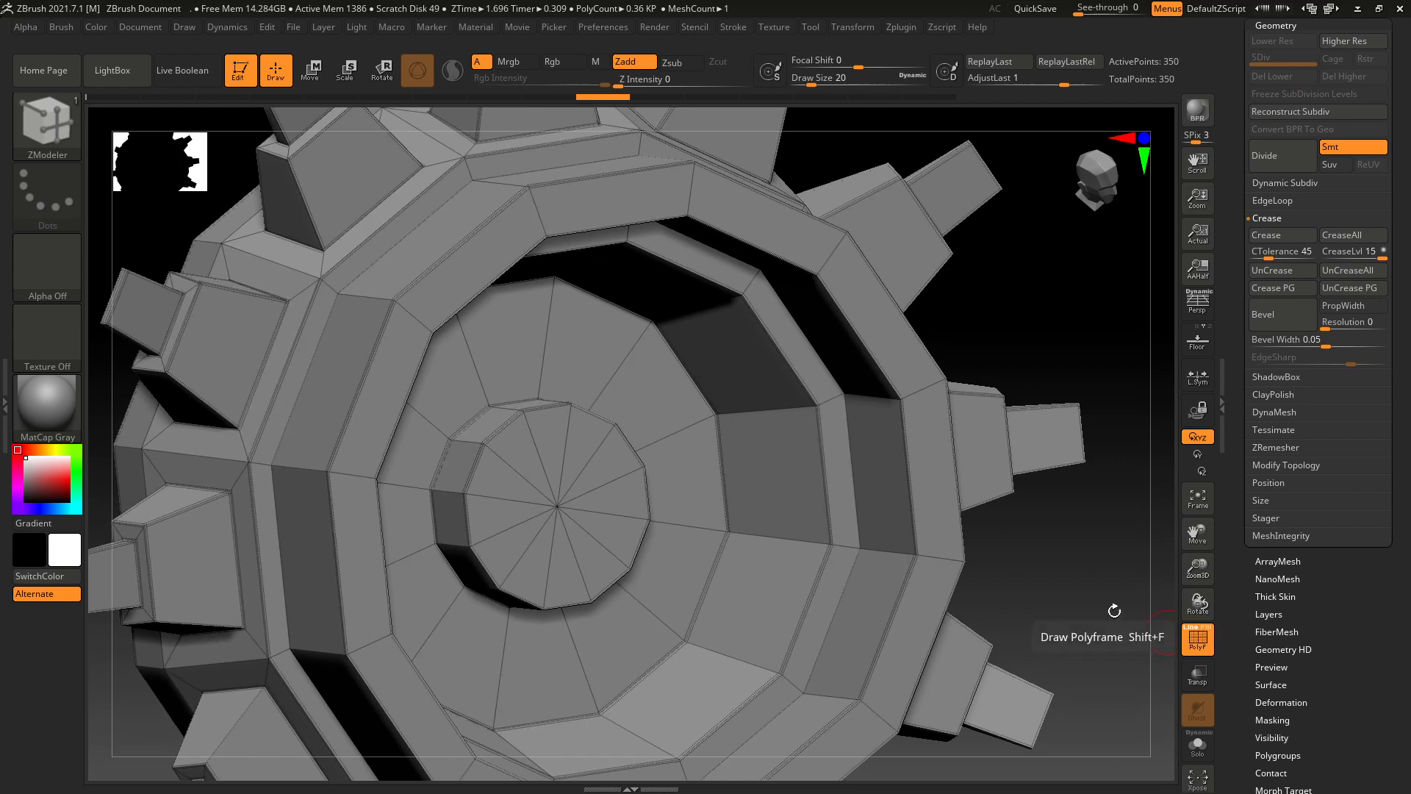
{"action": "right_click_drag", "start_coordinate": [751, 472], "coordinate": [708, 473], "text": "ctrl"}
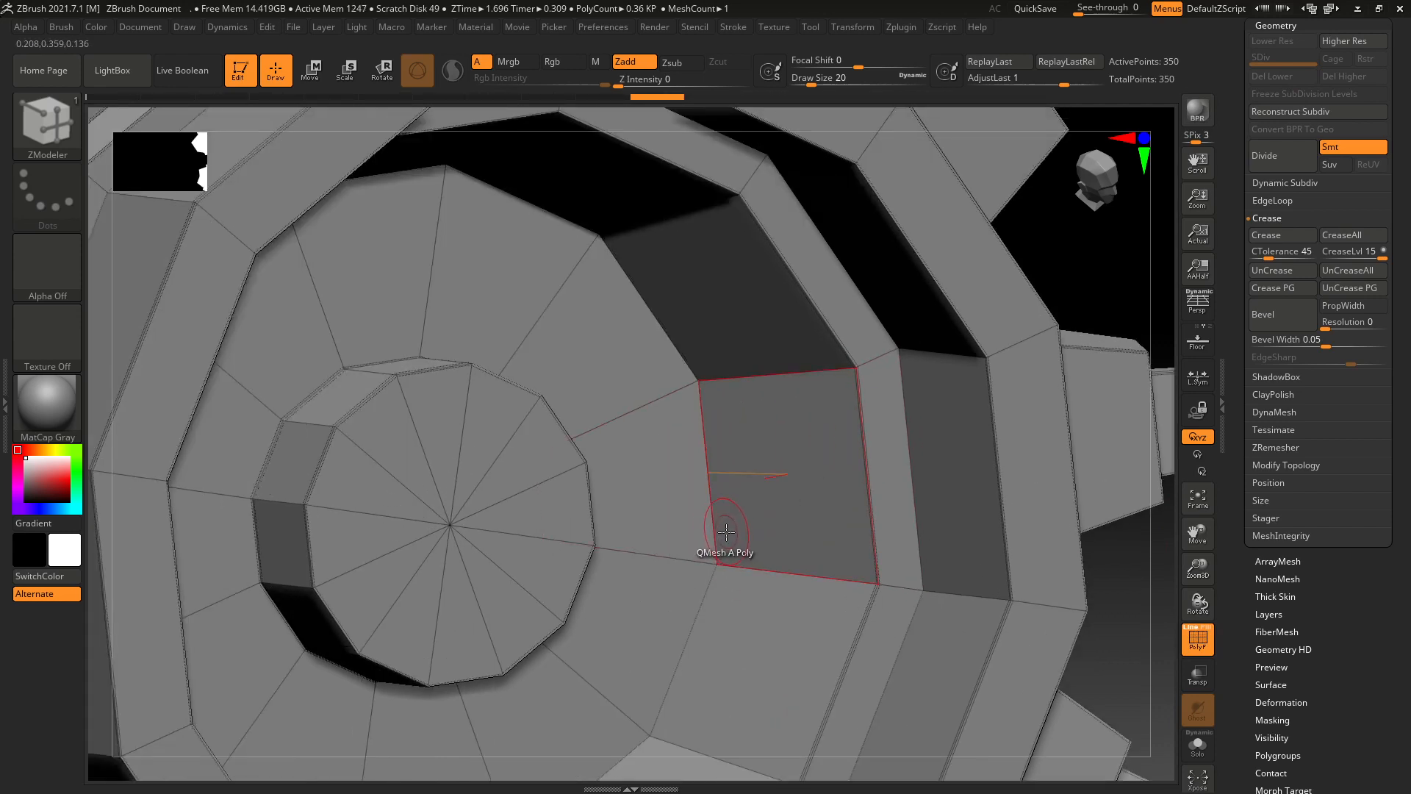
{"action": "right_click_drag", "start_coordinate": [711, 519], "coordinate": [763, 464], "text": "ctrl"}
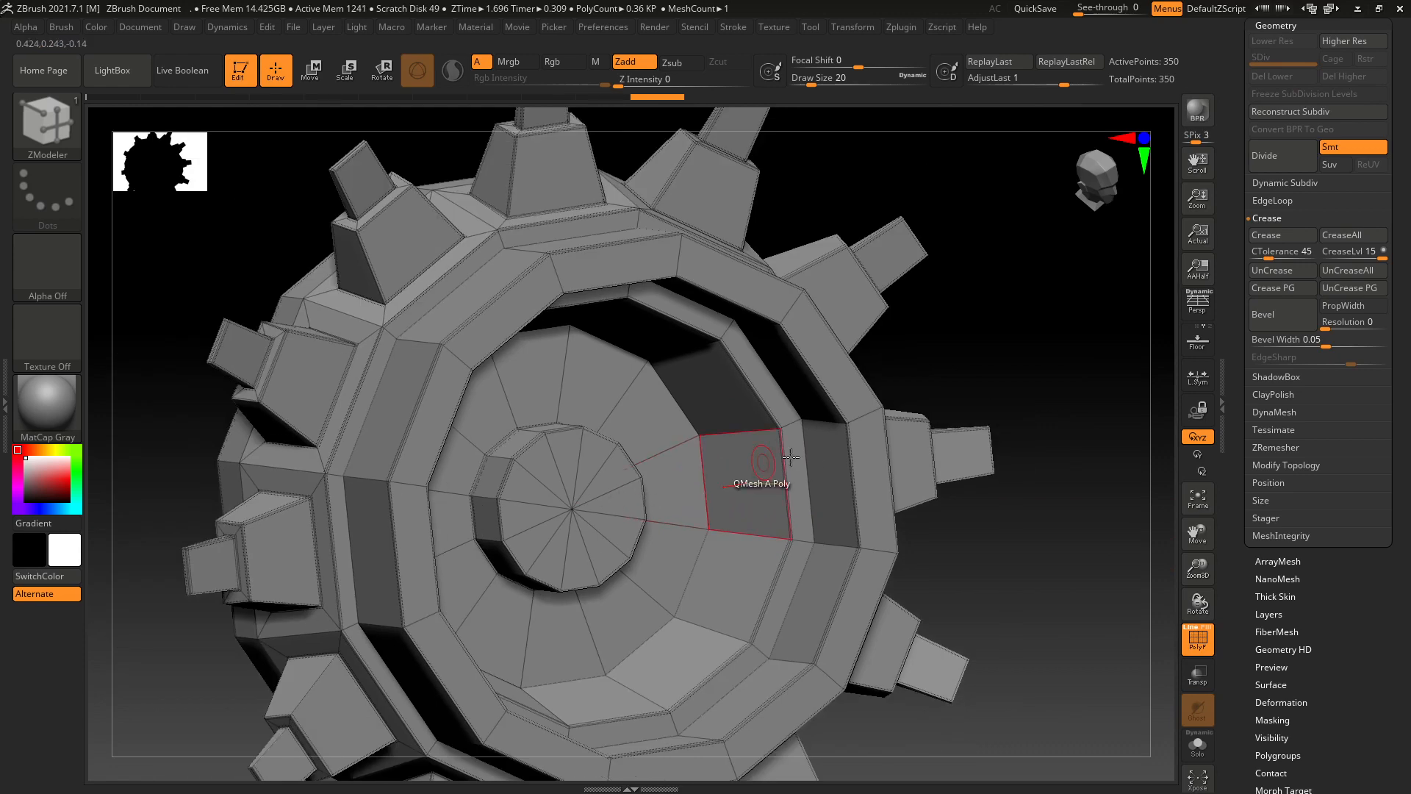
Divide the gear to subdivision level 6 and inspect its front recess and back side with the polyframe hidden.
{"action": "left_click", "coordinate": [1268, 155]}
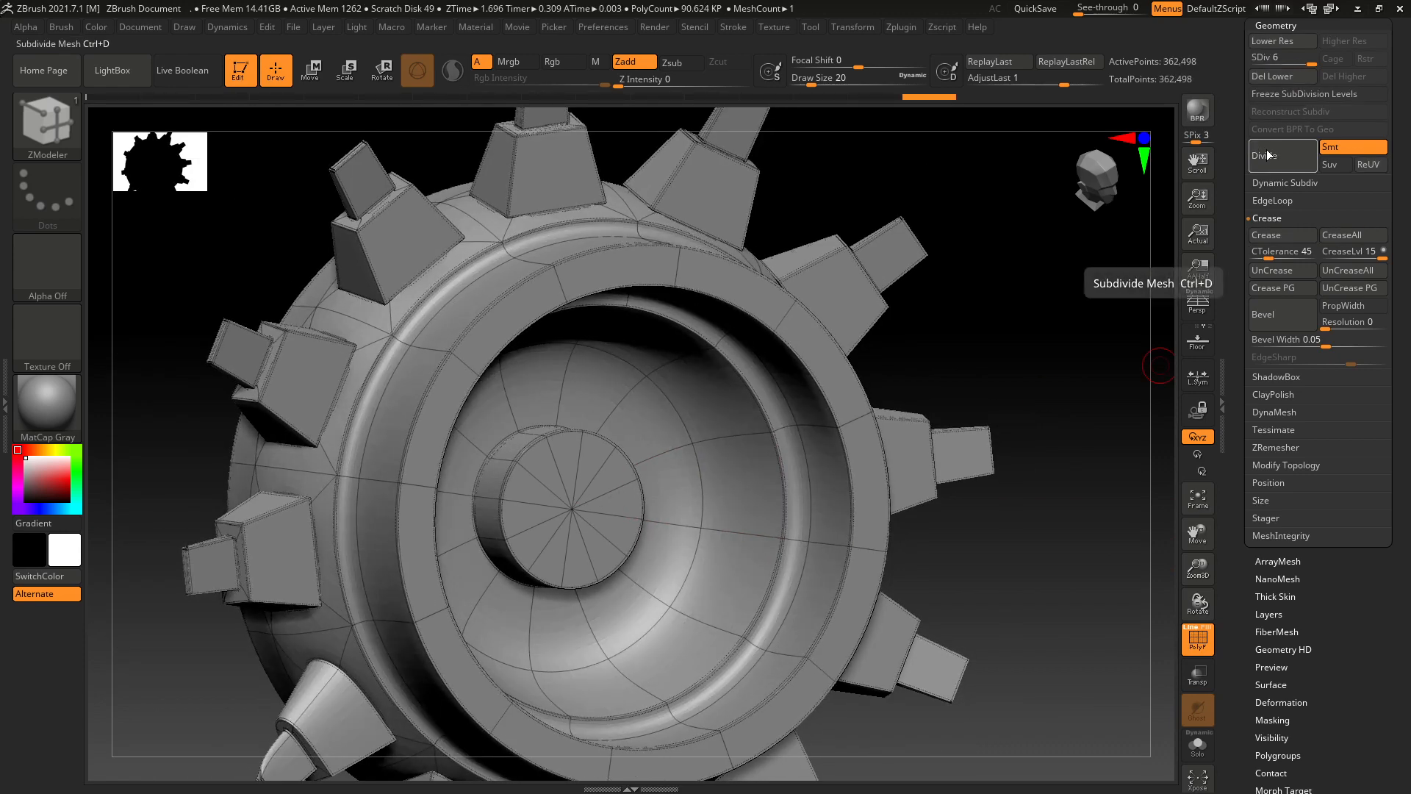
{"action": "left_click", "coordinate": [1199, 640]}
{"action": "right_click_drag", "start_coordinate": [695, 374], "coordinate": [942, 545], "text": "ctrl"}
{"action": "right_click_drag", "start_coordinate": [952, 417], "coordinate": [960, 389]}
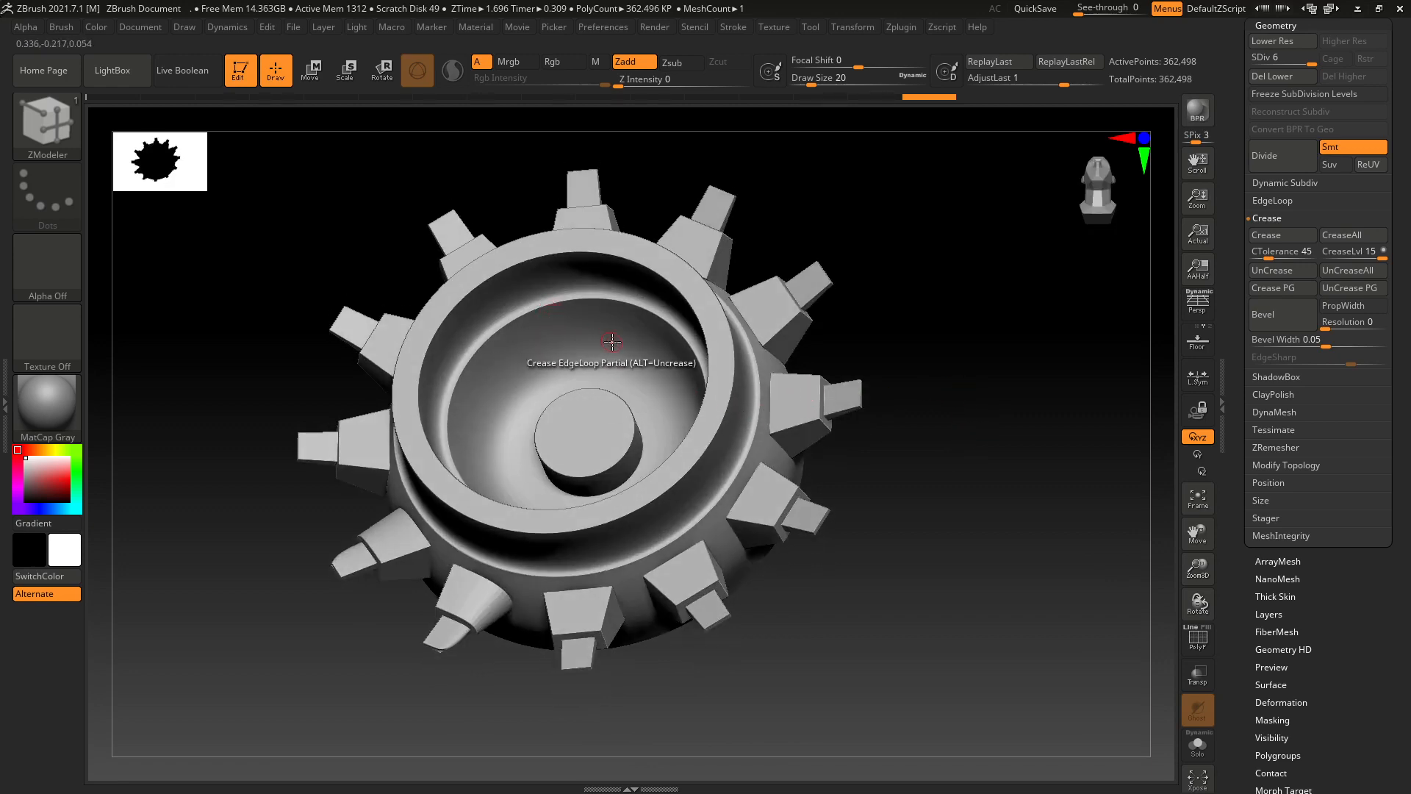
{"action": "right_click_drag", "start_coordinate": [699, 315], "coordinate": [889, 391]}
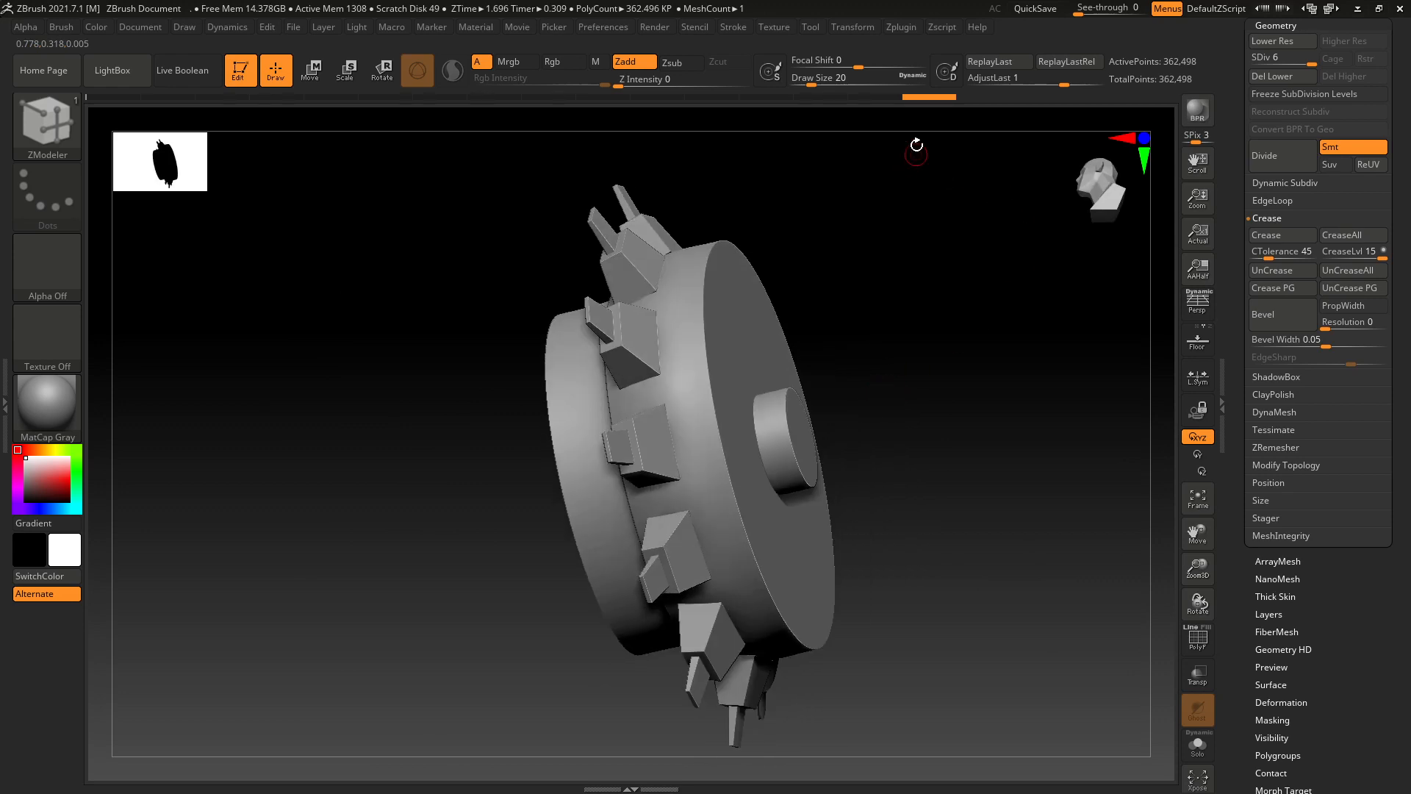
Roll the undo history back to the low-poly gear with polyframe shown, and uncrease the edge loop at the rear hub's base.
{"action": "left_click_drag", "start_coordinate": [837, 103], "coordinate": [645, 96]}
{"action": "mouse_move", "coordinate": [799, 371]}
{"action": "right_mouse_down", "text": "ctrl"}
{"action": "mouse_move", "coordinate": [802, 403]}
{"action": "mouse_move", "coordinate": [966, 520]}
{"action": "right_mouse_up", "text": "ctrl"}
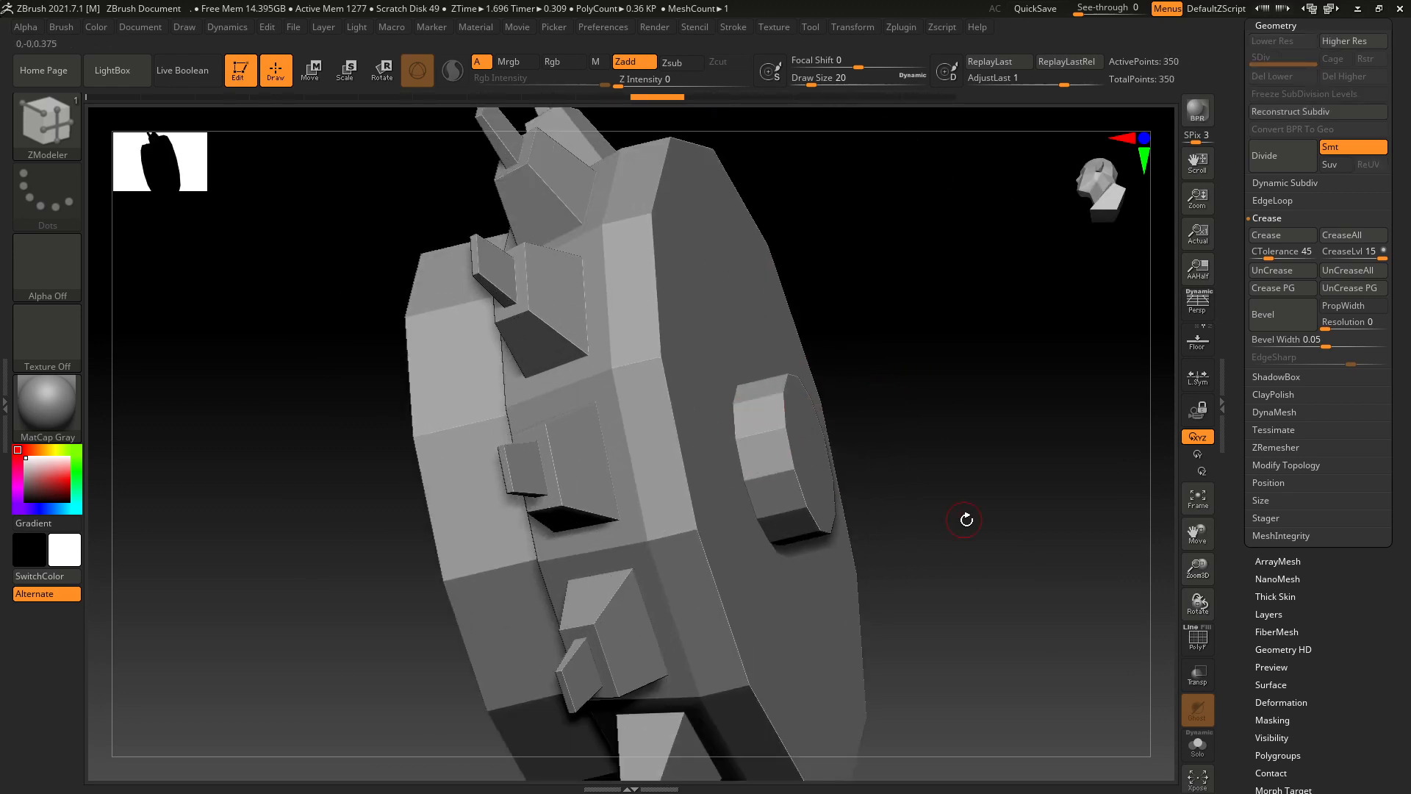
{"action": "left_click", "coordinate": [1198, 648]}
{"action": "right_click_drag", "start_coordinate": [930, 465], "coordinate": [1125, 552]}
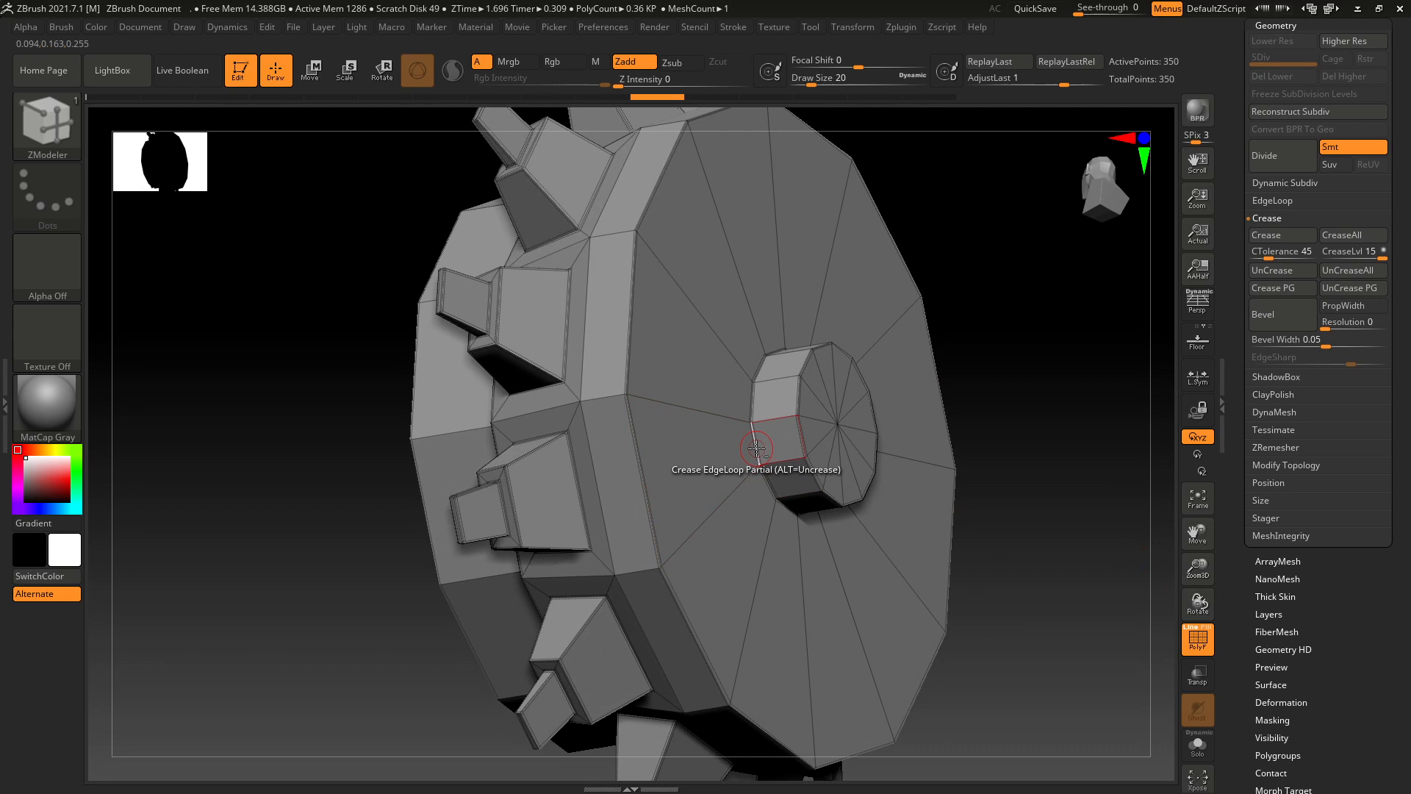
{"action": "left_click", "coordinate": [733, 441]}
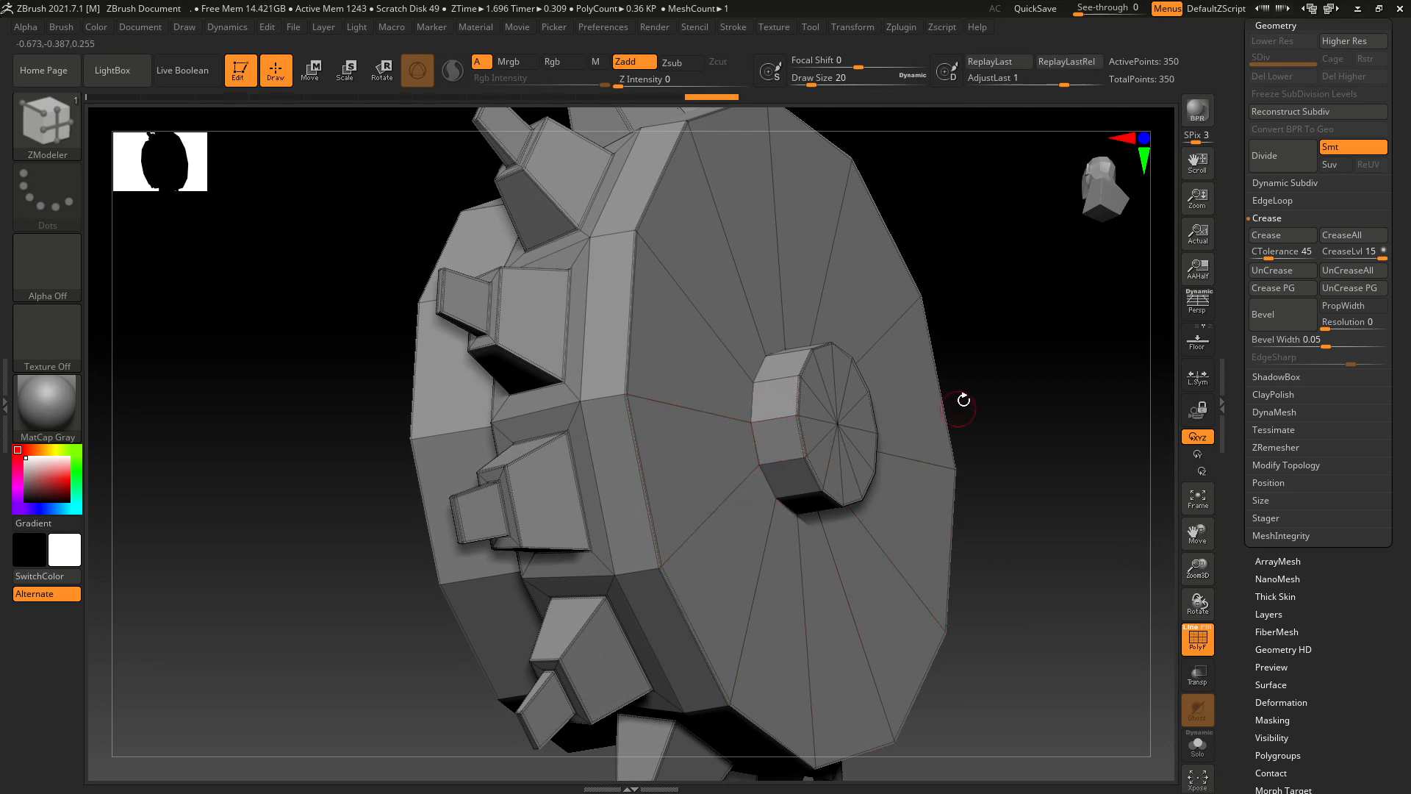
Divide the gear to subdivision level 6, hide the polyframe and inspect the blend around the rear hub.
{"action": "left_click", "coordinate": [1260, 164]}
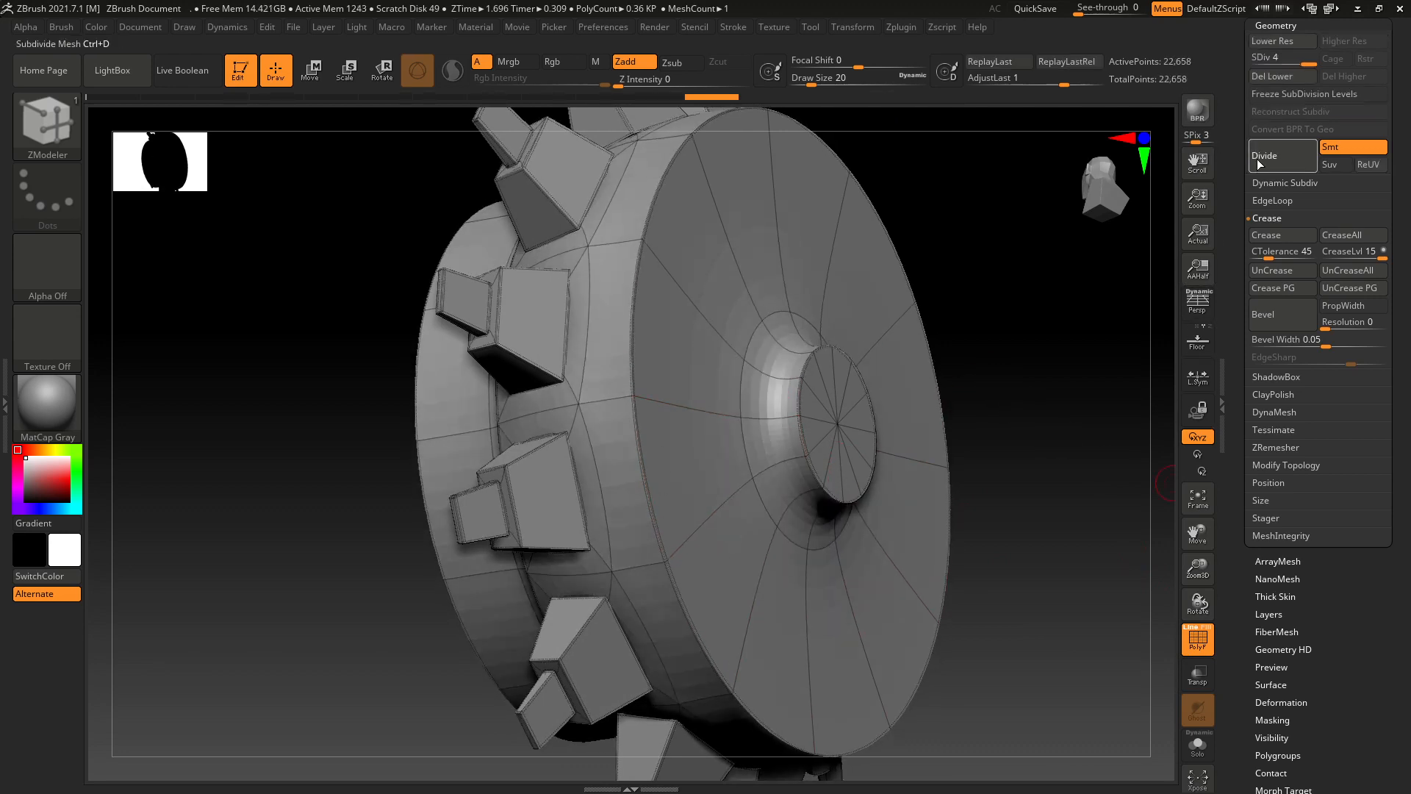
{"action": "left_click", "coordinate": [1202, 632]}
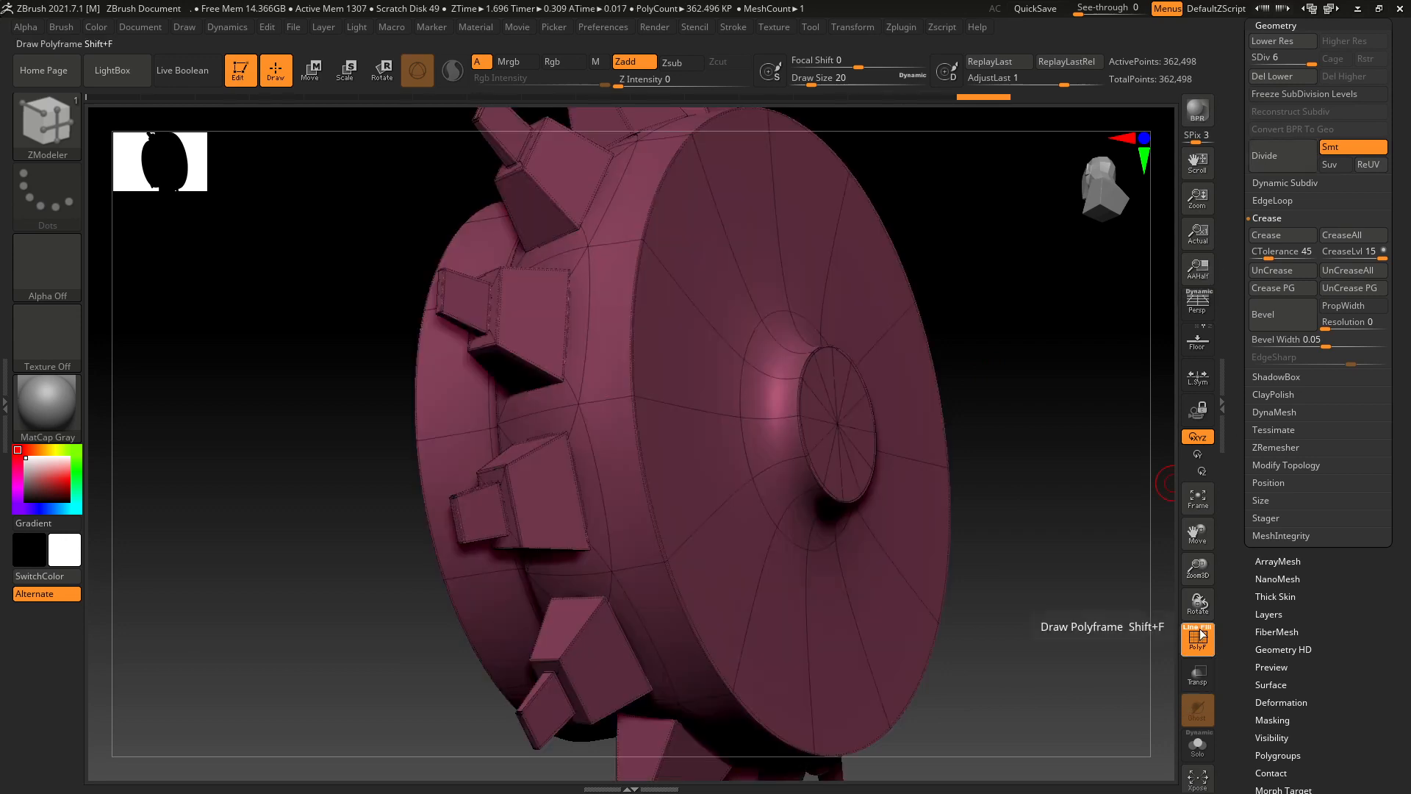
{"action": "left_click", "coordinate": [1199, 642]}
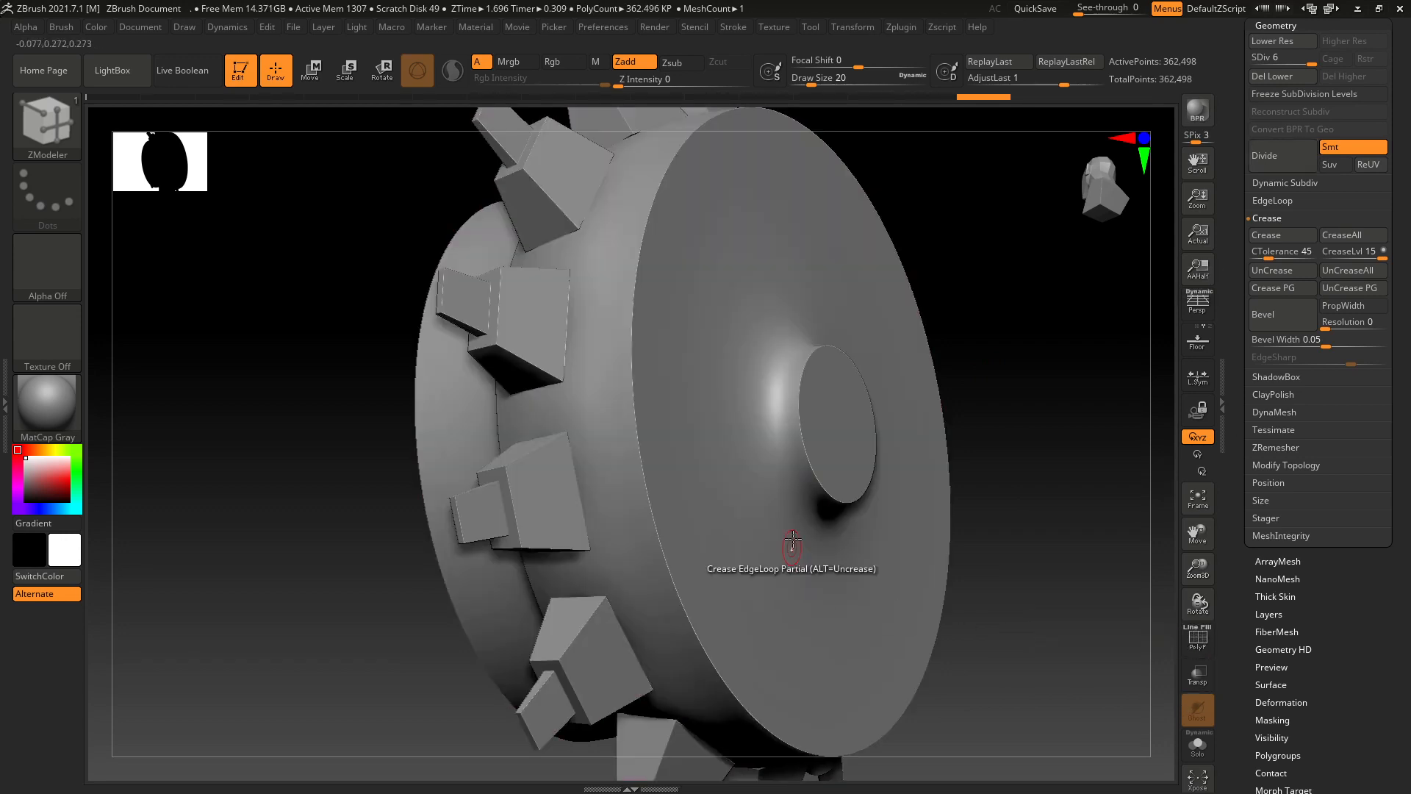
{"action": "right_click_drag", "start_coordinate": [785, 530], "coordinate": [831, 521], "text": "ctrl"}
{"action": "left_click_drag", "start_coordinate": [974, 488], "coordinate": [1007, 554]}
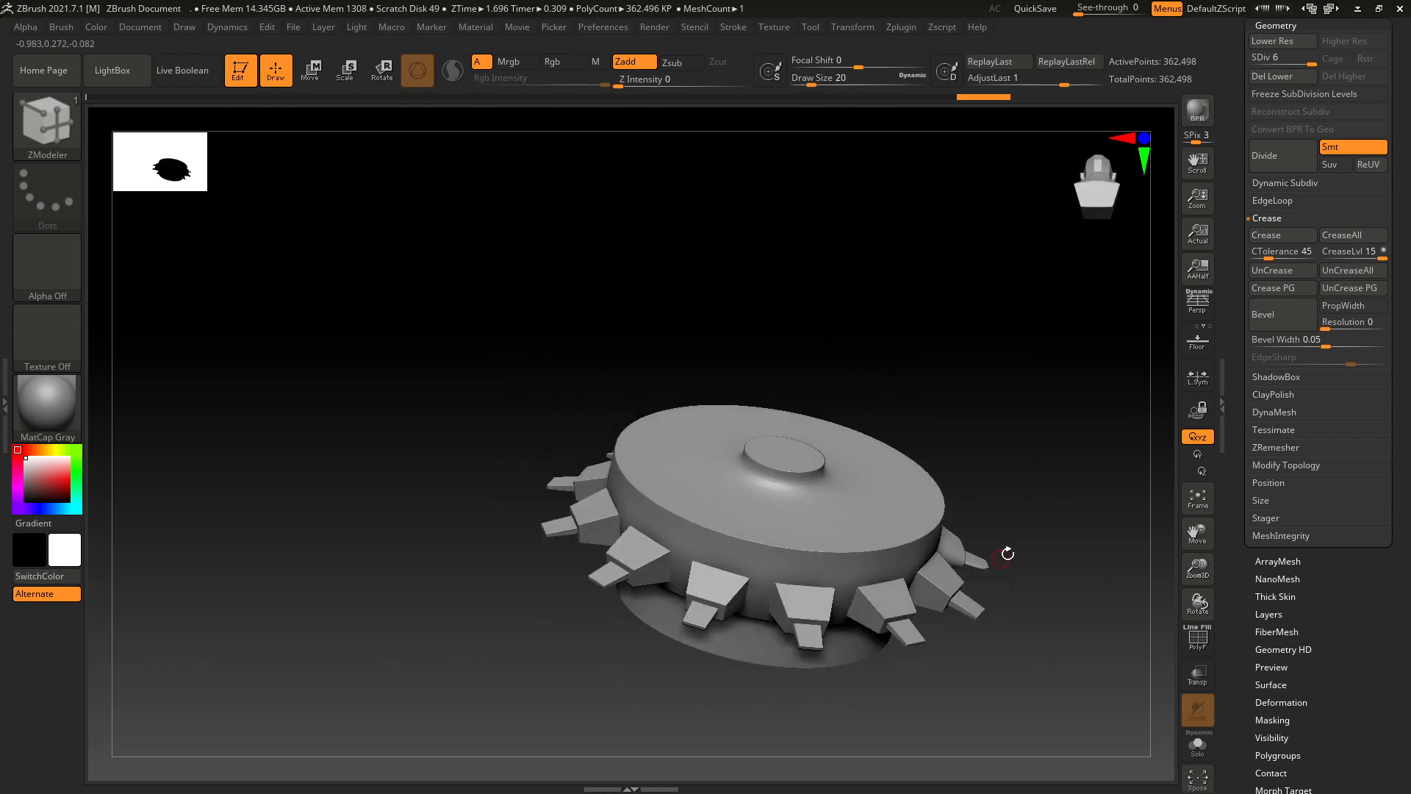
Inspect the front recess, and lower the gear to subdivision level 1.
{"action": "left_click_drag", "start_coordinate": [1018, 487], "coordinate": [1121, 487]}
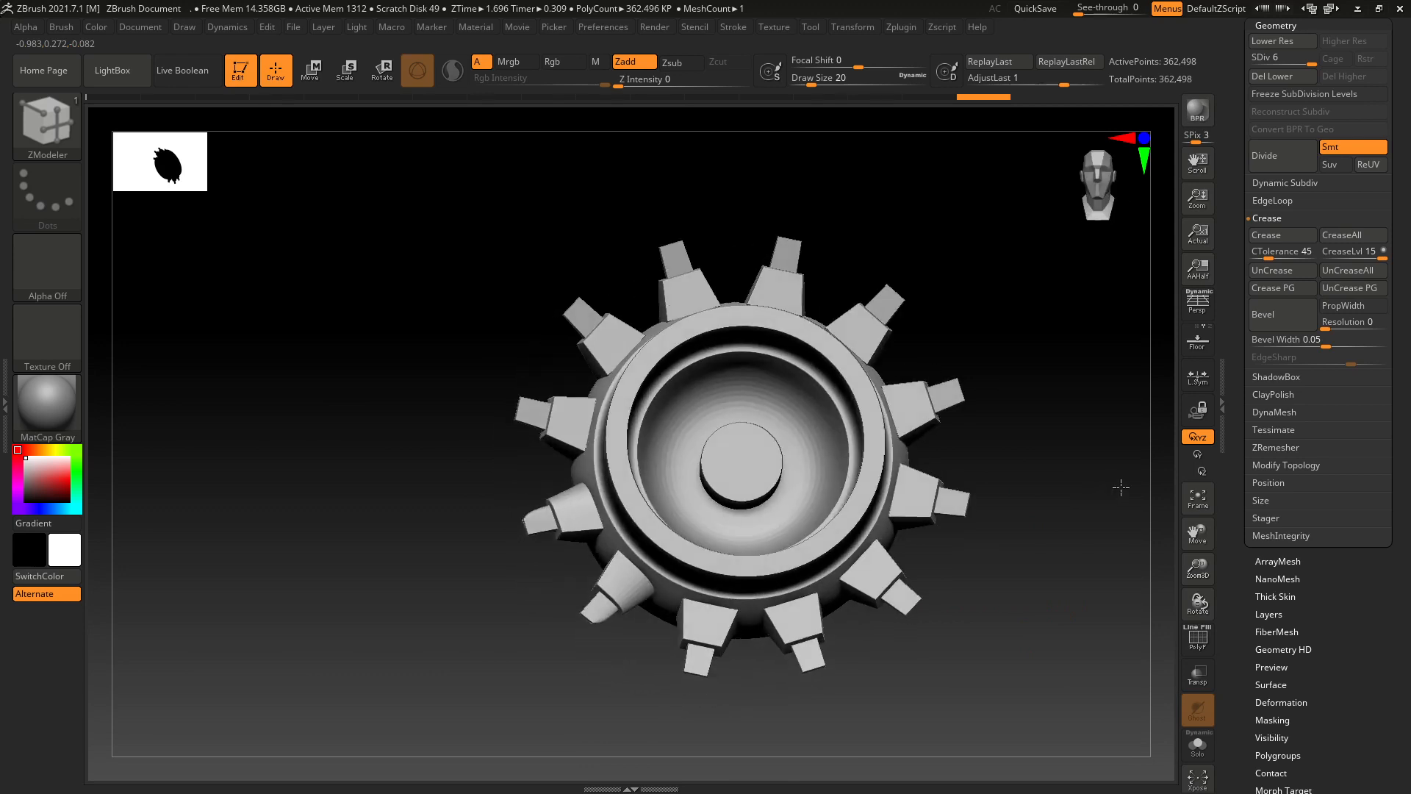
{"action": "mouse_move", "coordinate": [1027, 550]}
{"action": "left_mouse_down"}
{"action": "mouse_move", "coordinate": [1049, 567]}
{"action": "mouse_move", "coordinate": [1032, 570]}
{"action": "left_mouse_up"}
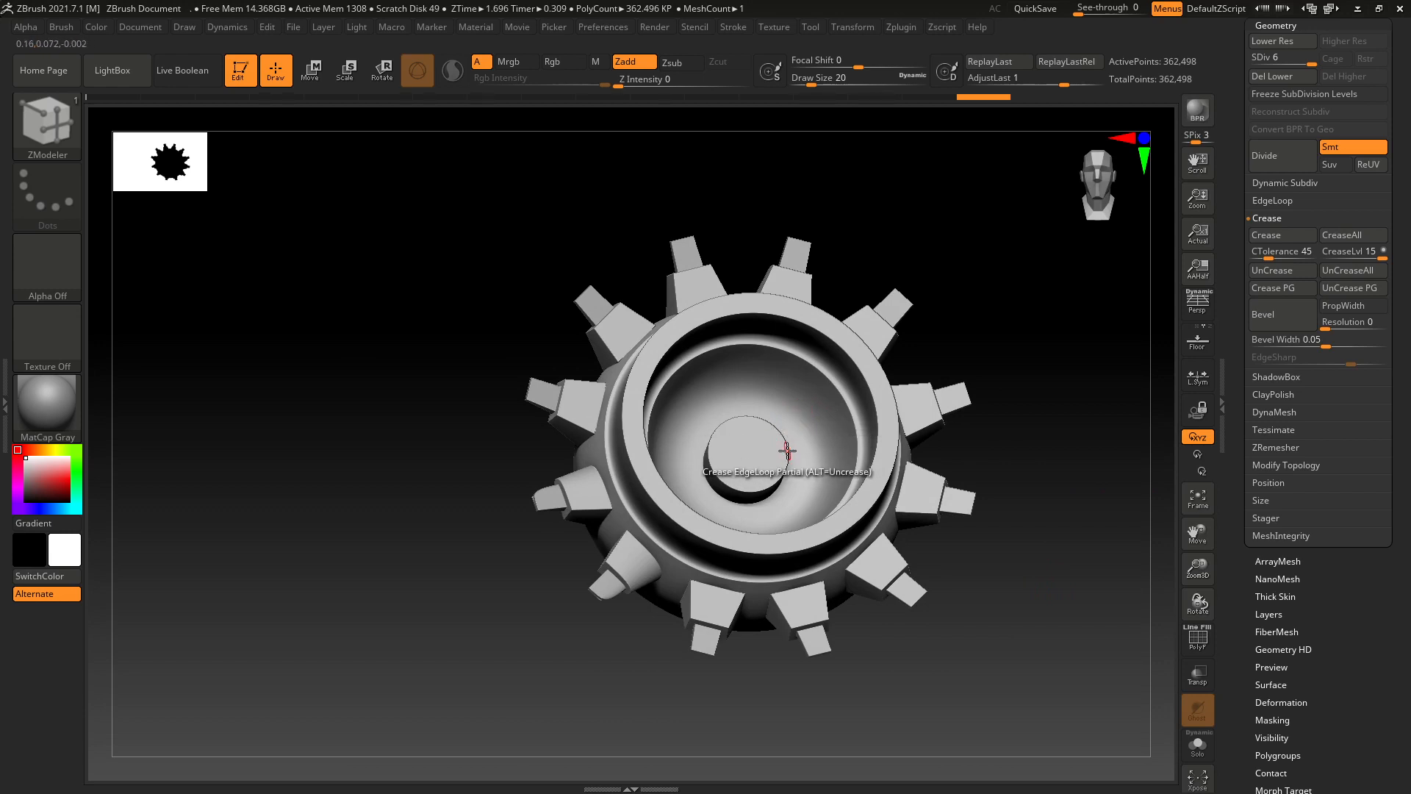
{"action": "scroll", "coordinate": [787, 450], "scroll_direction": "up", "scroll_amount": 6}
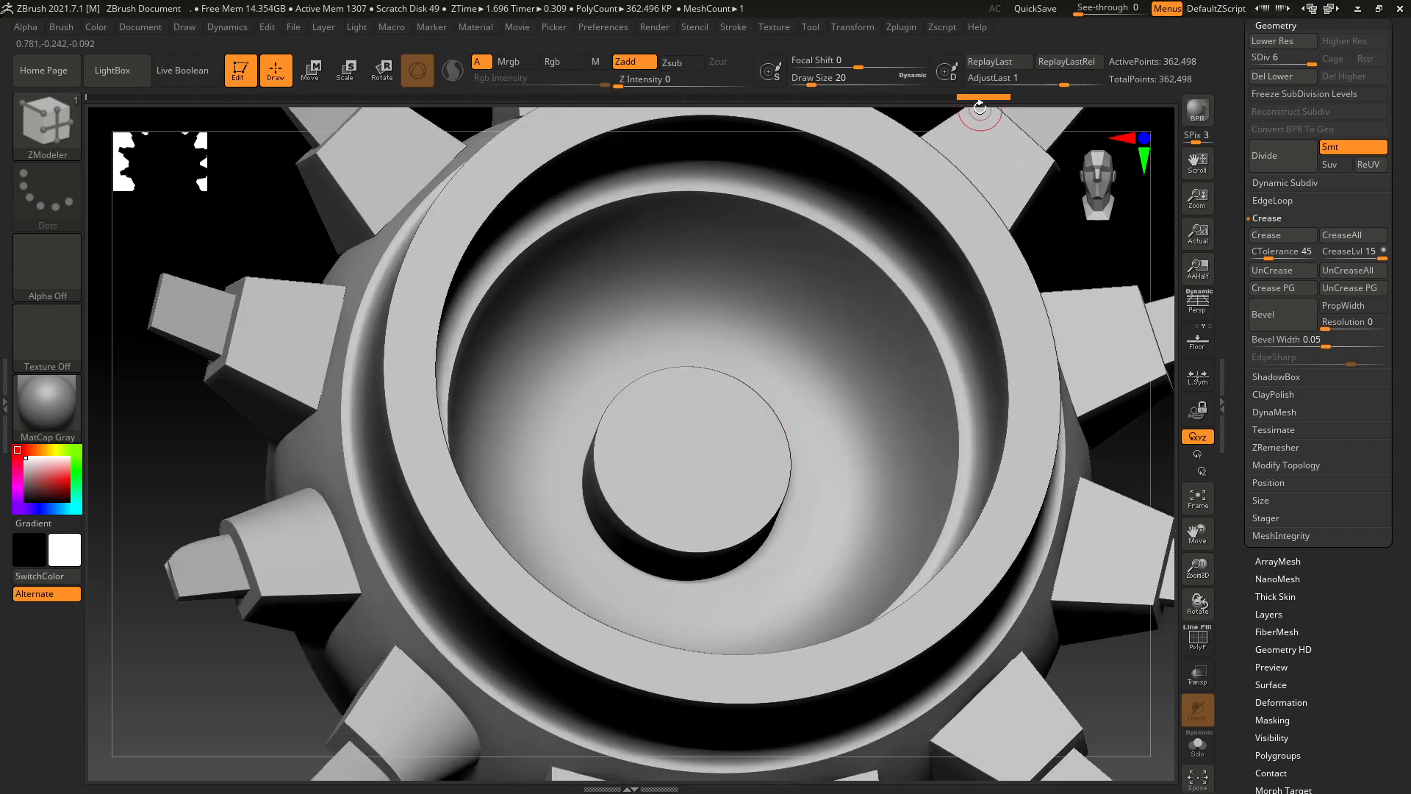
{"action": "scroll", "coordinate": [1347, 130], "scroll_direction": "up", "scroll_amount": 3}
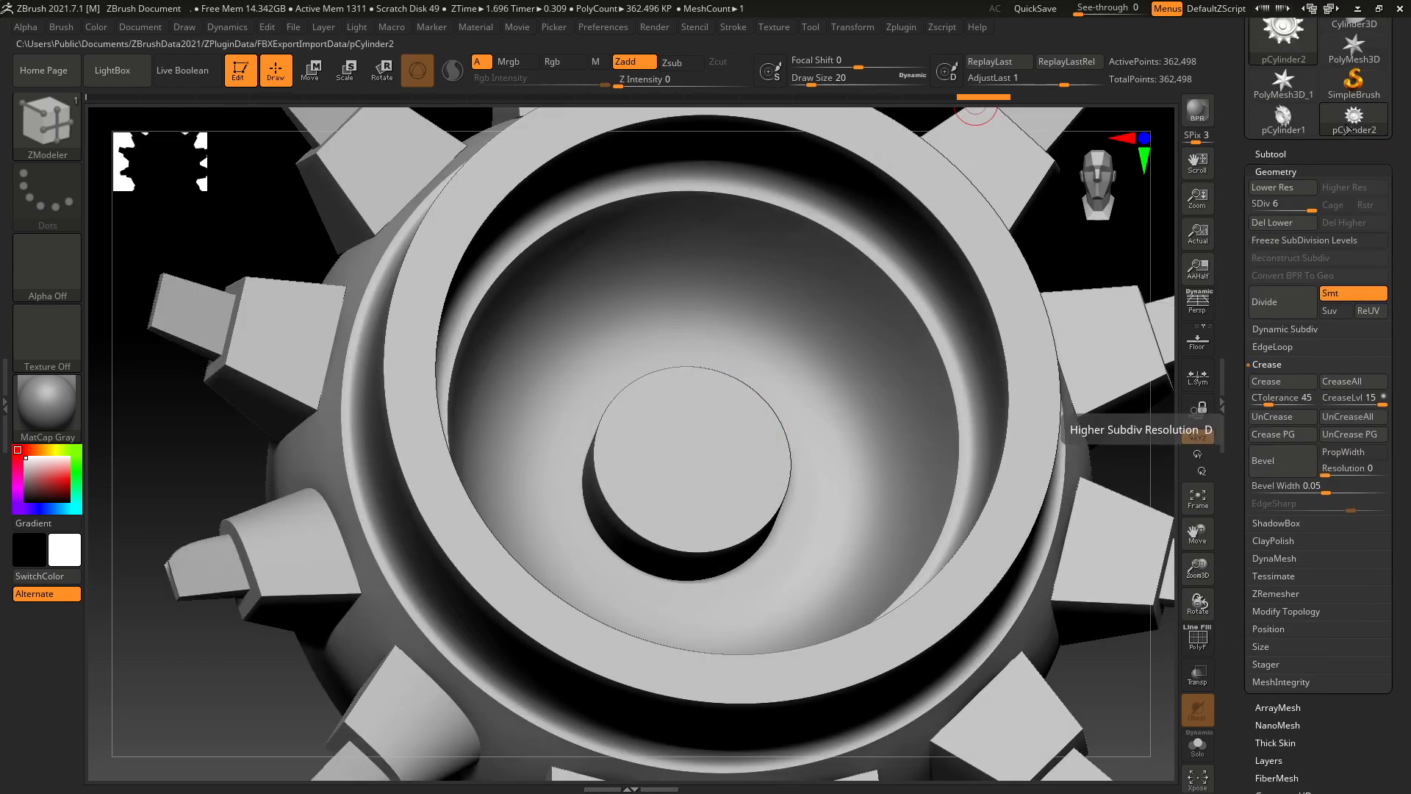
{"action": "left_click", "coordinate": [1273, 188]}
{"action": "left_click", "coordinate": [1273, 188]}
{"action": "left_click", "coordinate": [1273, 189]}
{"action": "left_click", "coordinate": [1273, 188]}
{"action": "left_click", "coordinate": [1274, 189]}
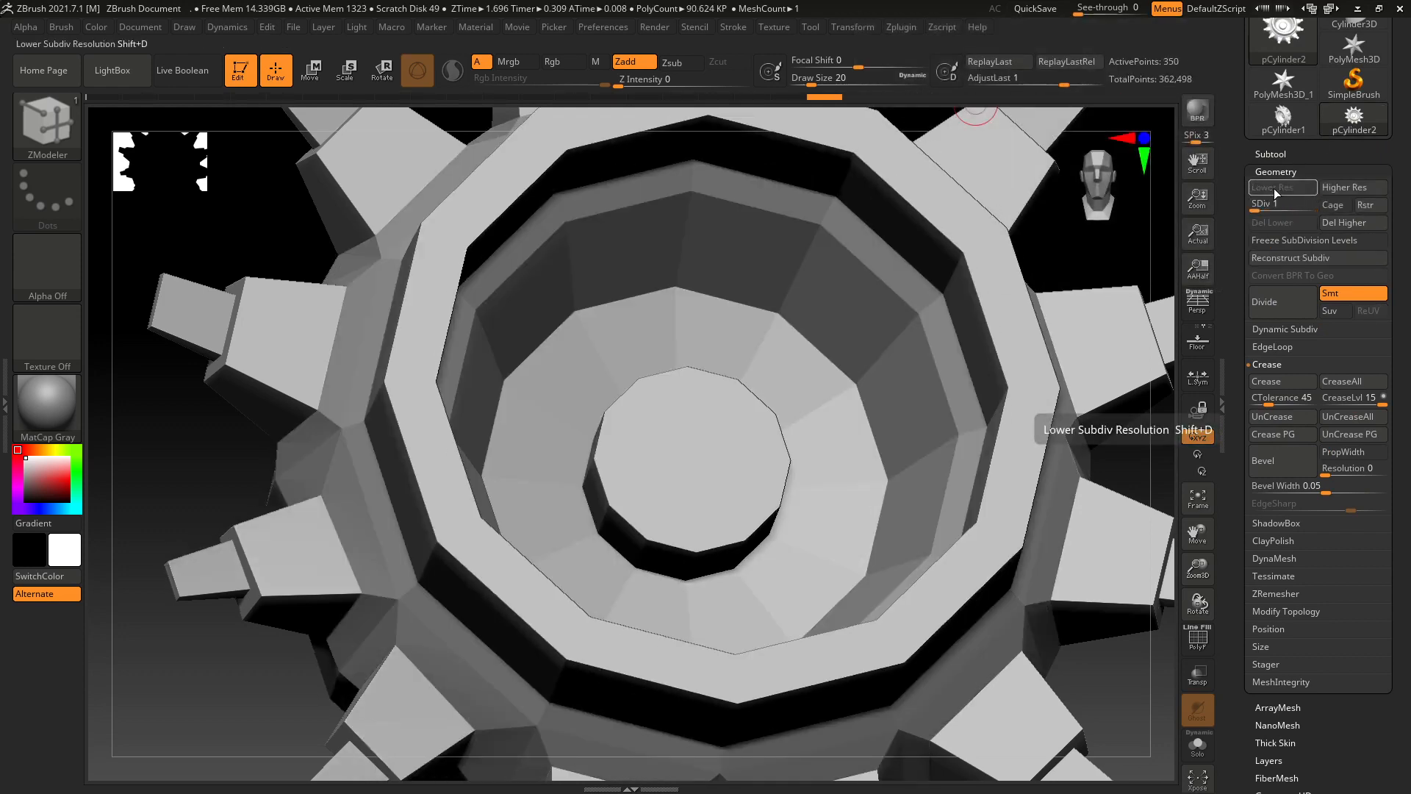
Frame the gear, show its polyframe and examine the edge loops around the front hub and recess floor.
{"action": "key", "text": "f"}
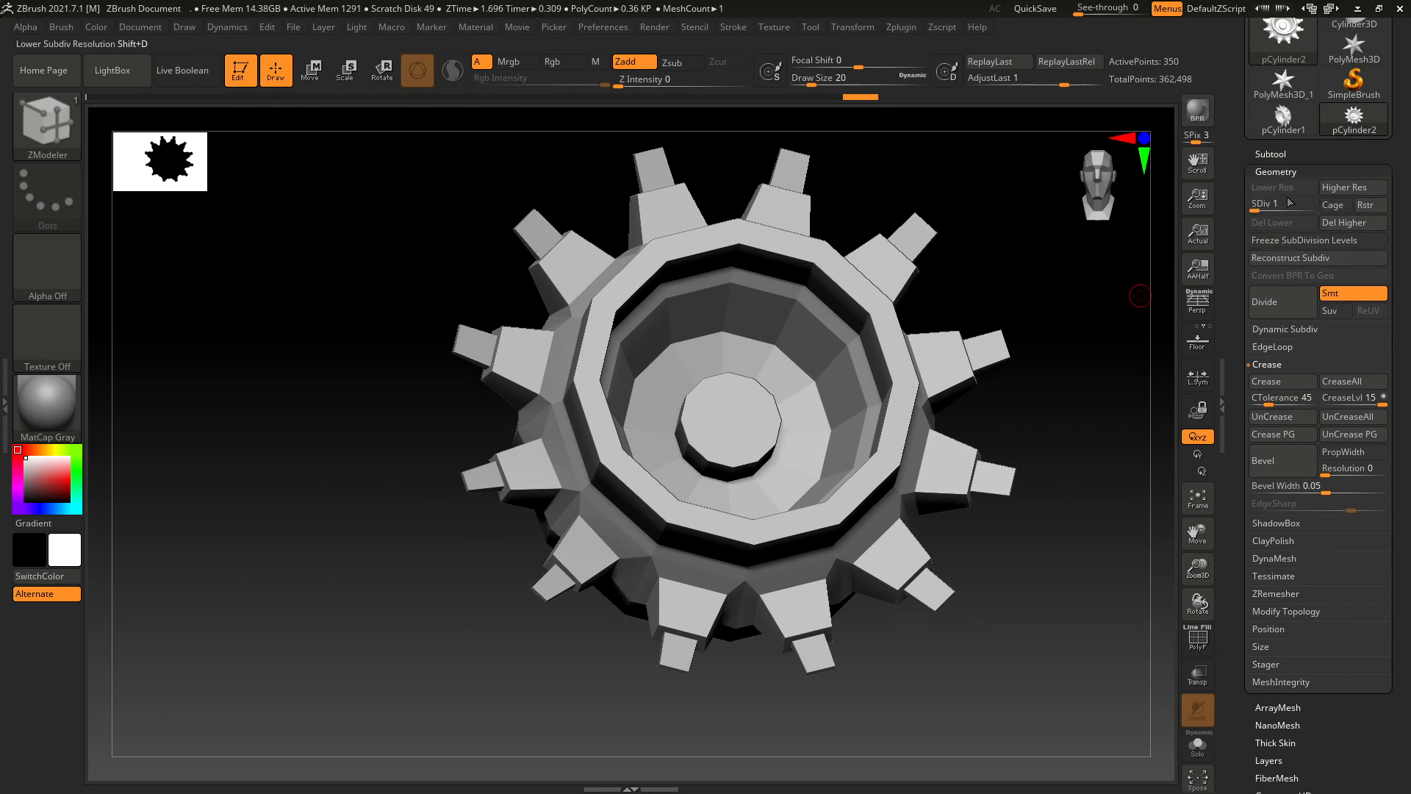
{"action": "mouse_move", "coordinate": [1037, 384]}
{"action": "left_mouse_down"}
{"action": "mouse_move", "coordinate": [973, 397]}
{"action": "mouse_move", "coordinate": [955, 441]}
{"action": "mouse_move", "coordinate": [1030, 397]}
{"action": "mouse_move", "coordinate": [1027, 409]}
{"action": "mouse_move", "coordinate": [1010, 377]}
{"action": "left_mouse_up"}
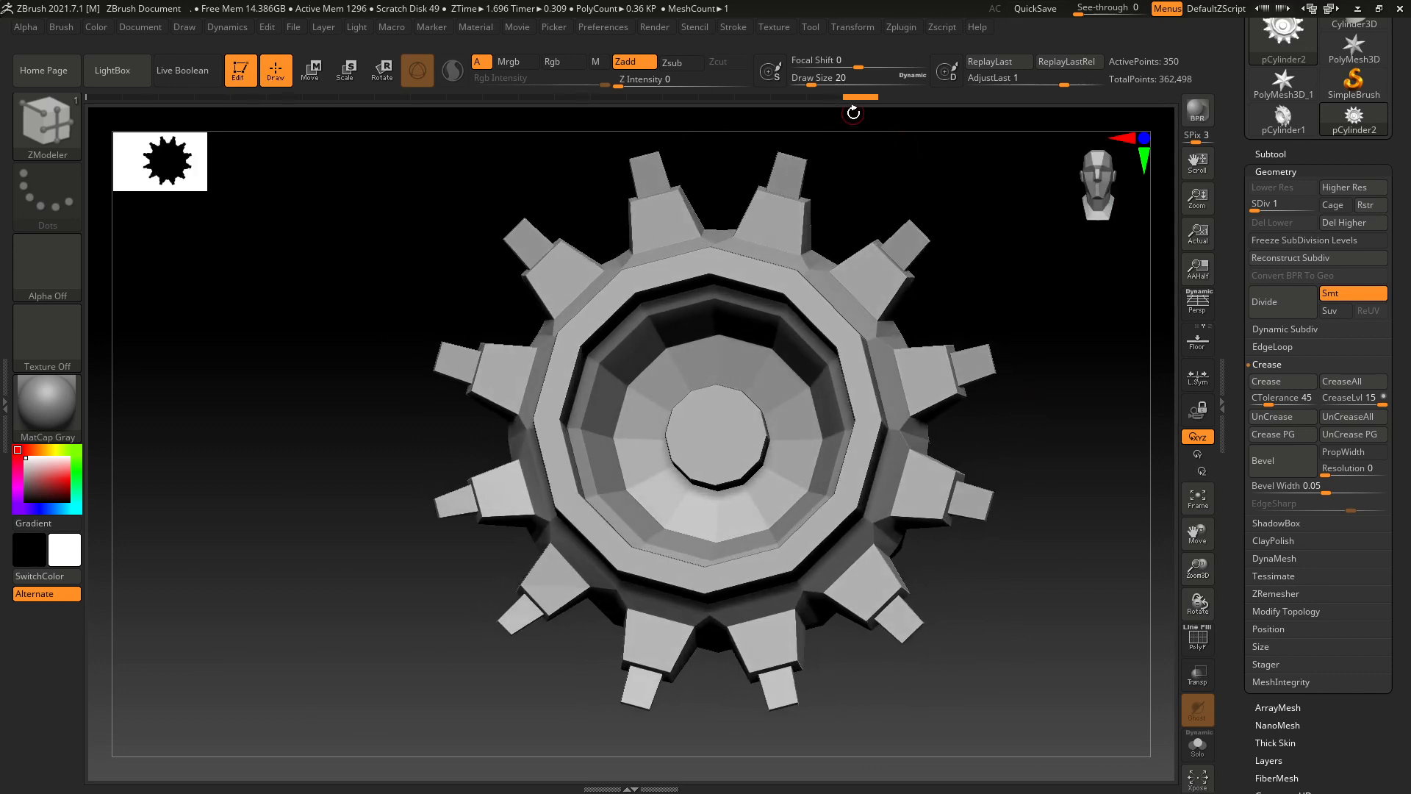
{"action": "left_click", "coordinate": [1198, 637]}
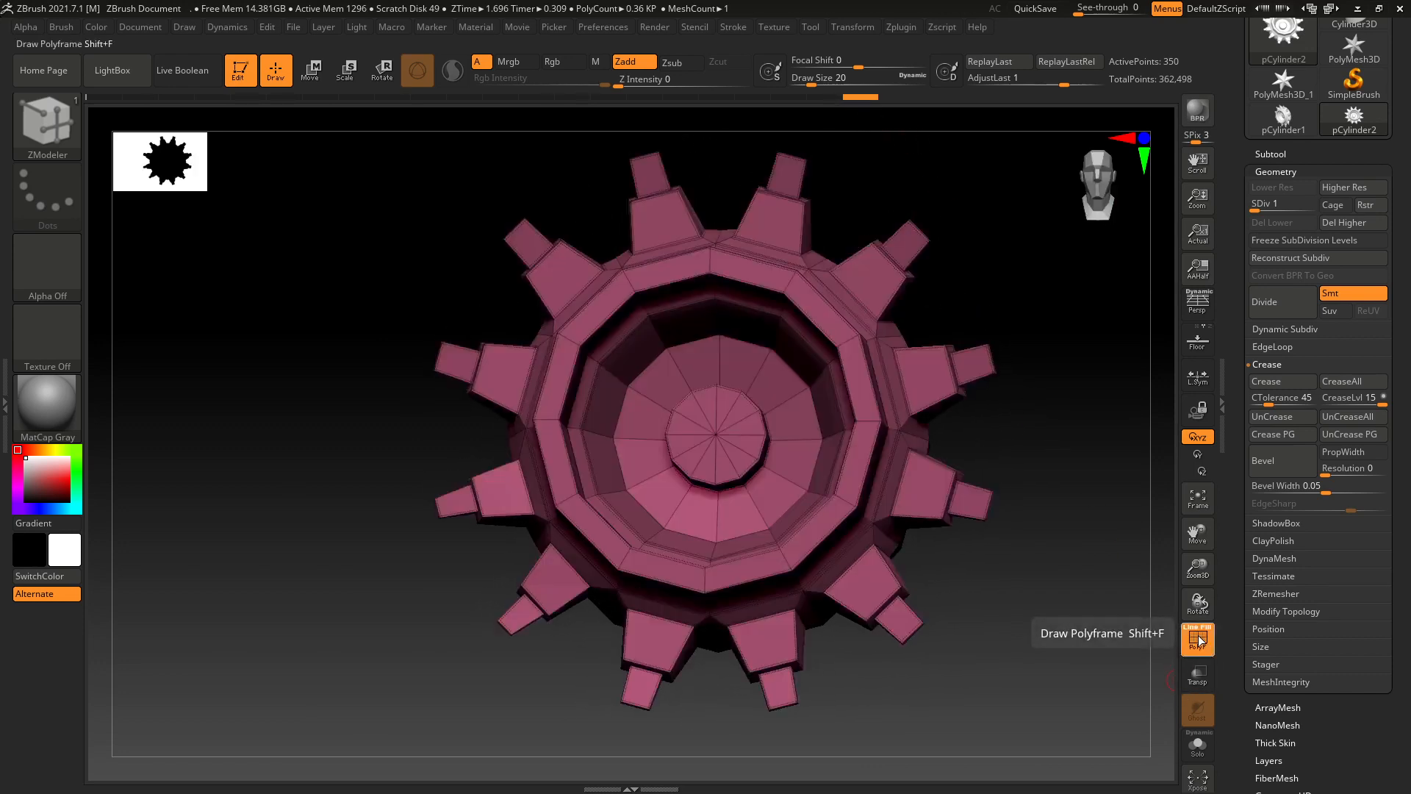
{"action": "left_click_drag", "start_coordinate": [1103, 628], "coordinate": [1065, 602]}
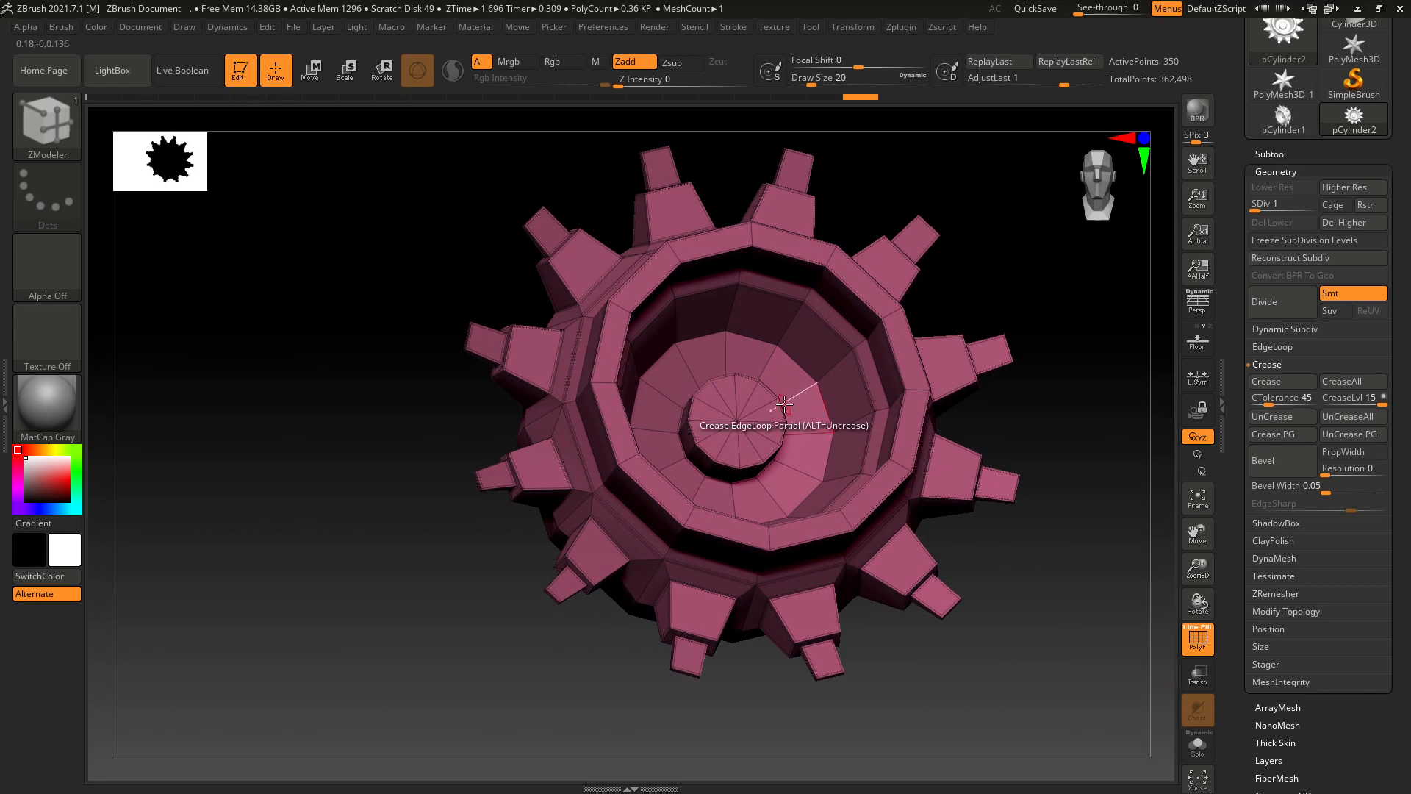
{"action": "scroll", "coordinate": [843, 401], "scroll_direction": "up", "scroll_amount": 7}
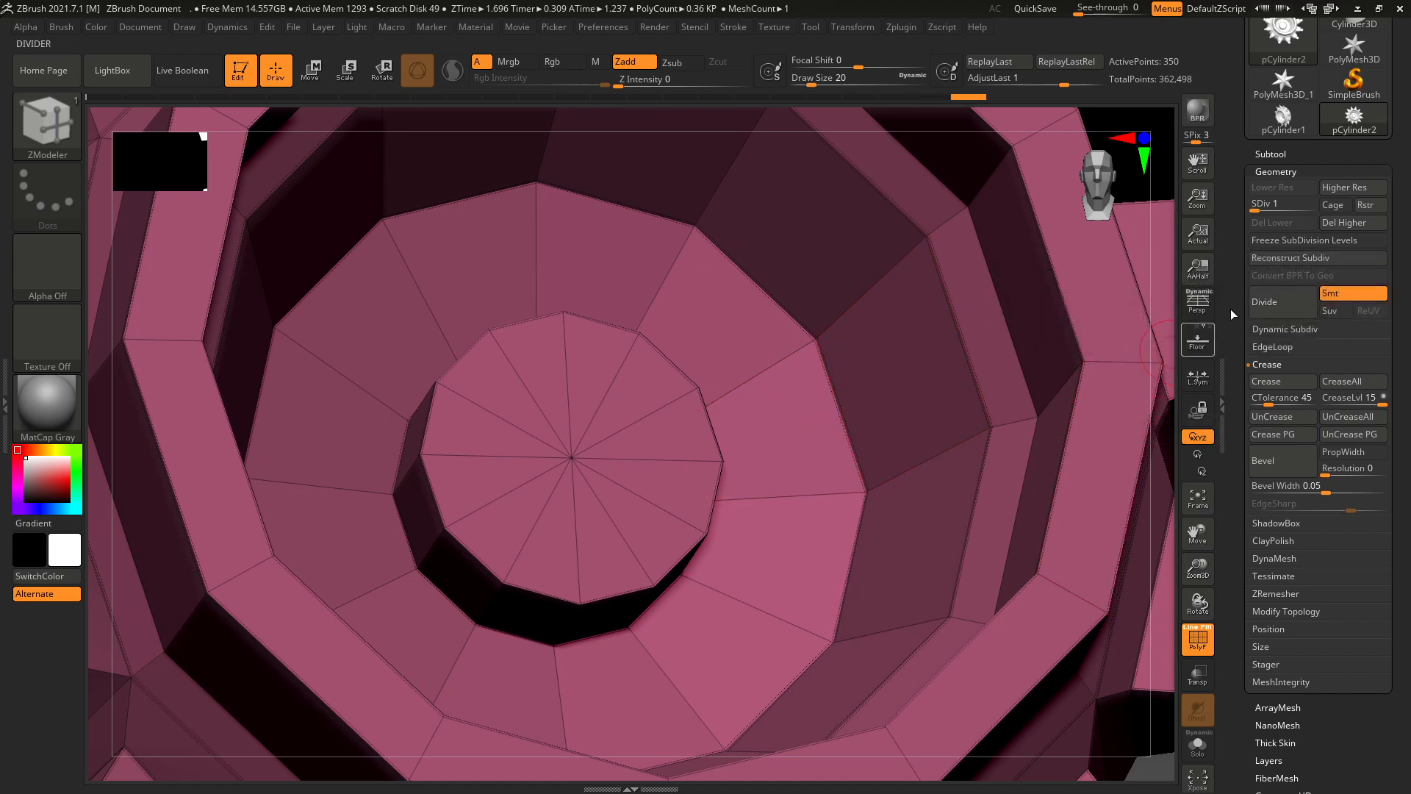
Raise the gear to subdivision level 6 with the polyframe shown to check the smoothed recess.
{"action": "left_click", "coordinate": [1341, 189]}
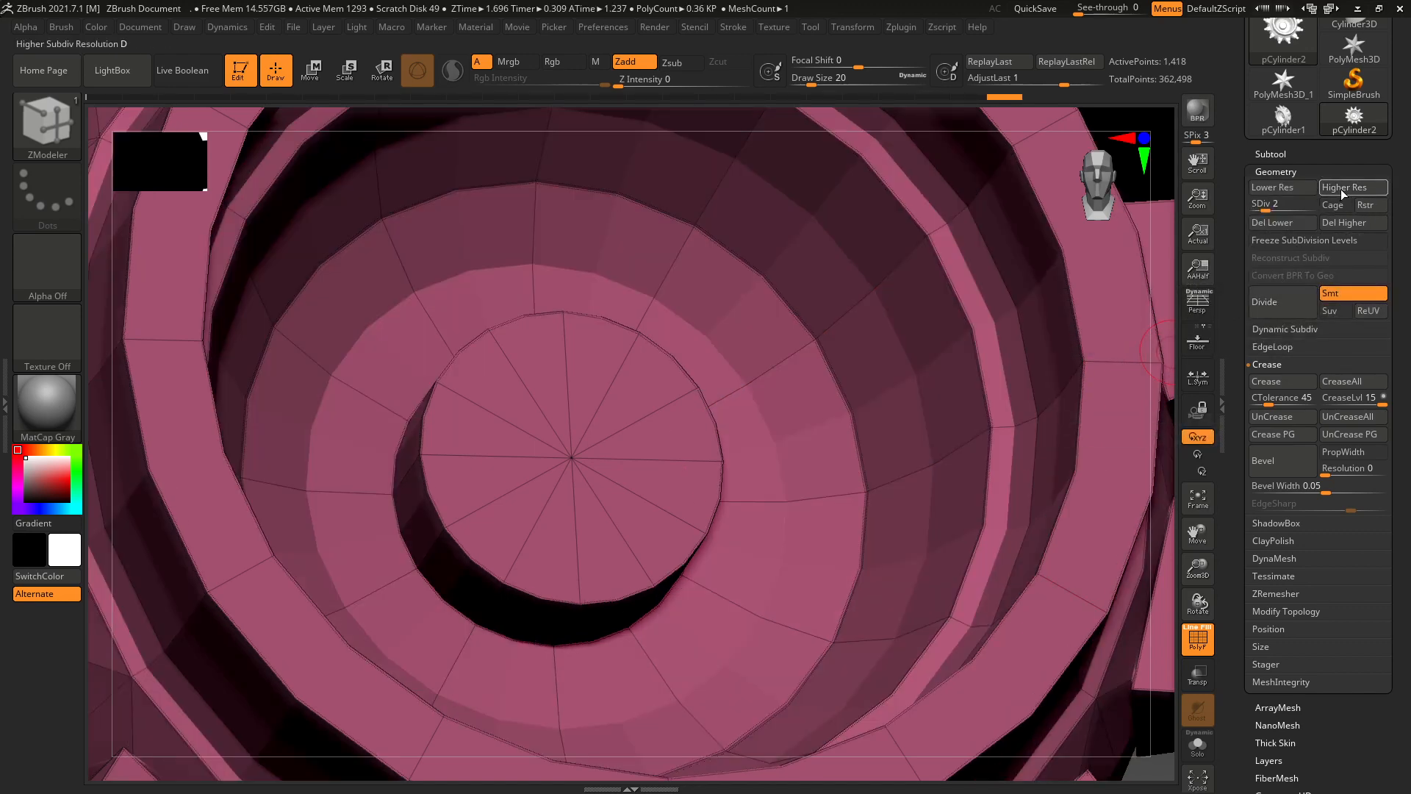
{"action": "left_click", "coordinate": [1341, 190]}
{"action": "left_click", "coordinate": [1341, 190]}
{"action": "left_click", "coordinate": [1341, 189]}
{"action": "left_click", "coordinate": [1340, 190]}
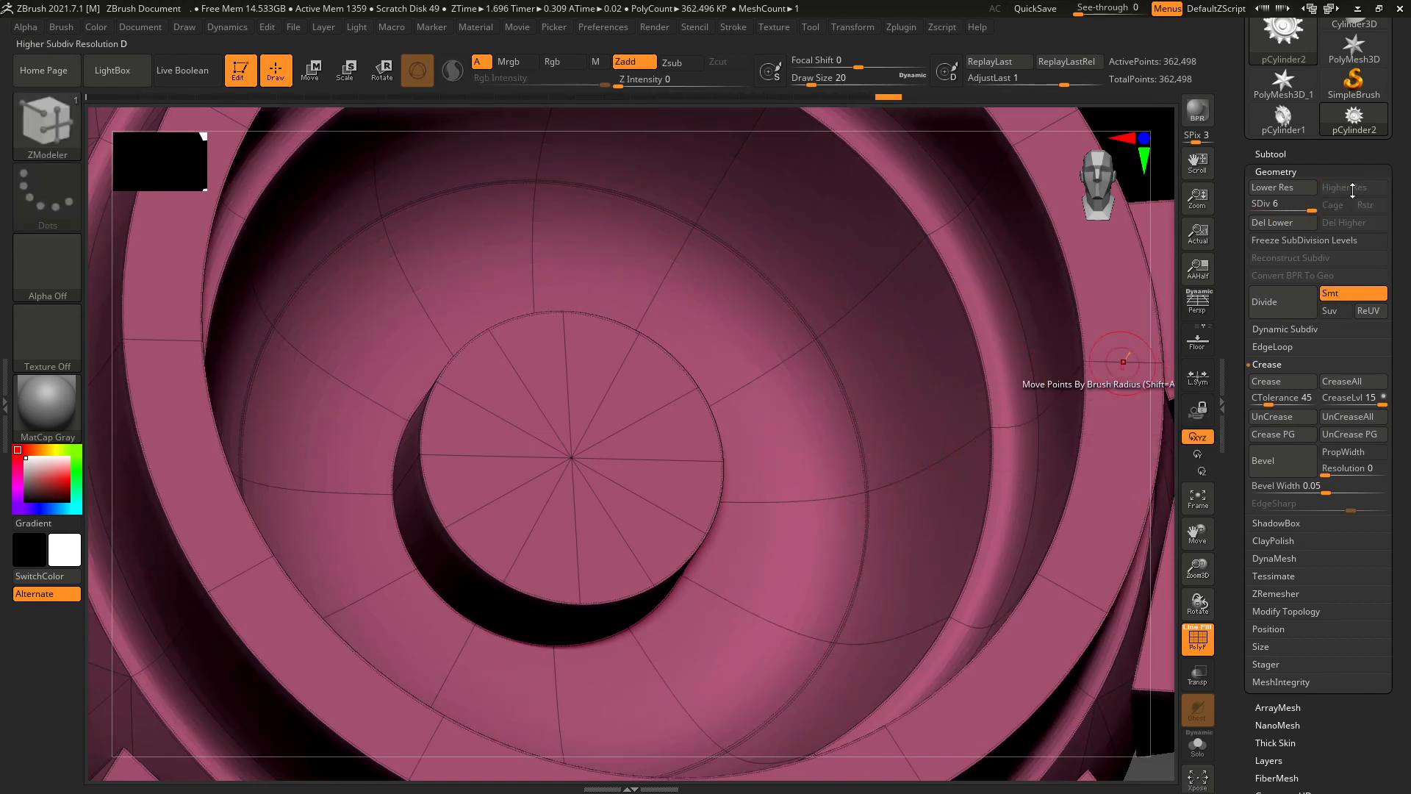
Roll the undo history back to the undivided gear with the front recess floor's edge loop still creased.
{"action": "key", "text": "ctrl+z"}
{"action": "key", "text": "ctrl+z"}
{"action": "key", "text": "ctrl+z"}
{"action": "key", "text": "ctrl+z"}
{"action": "key", "text": "ctrl+z"}
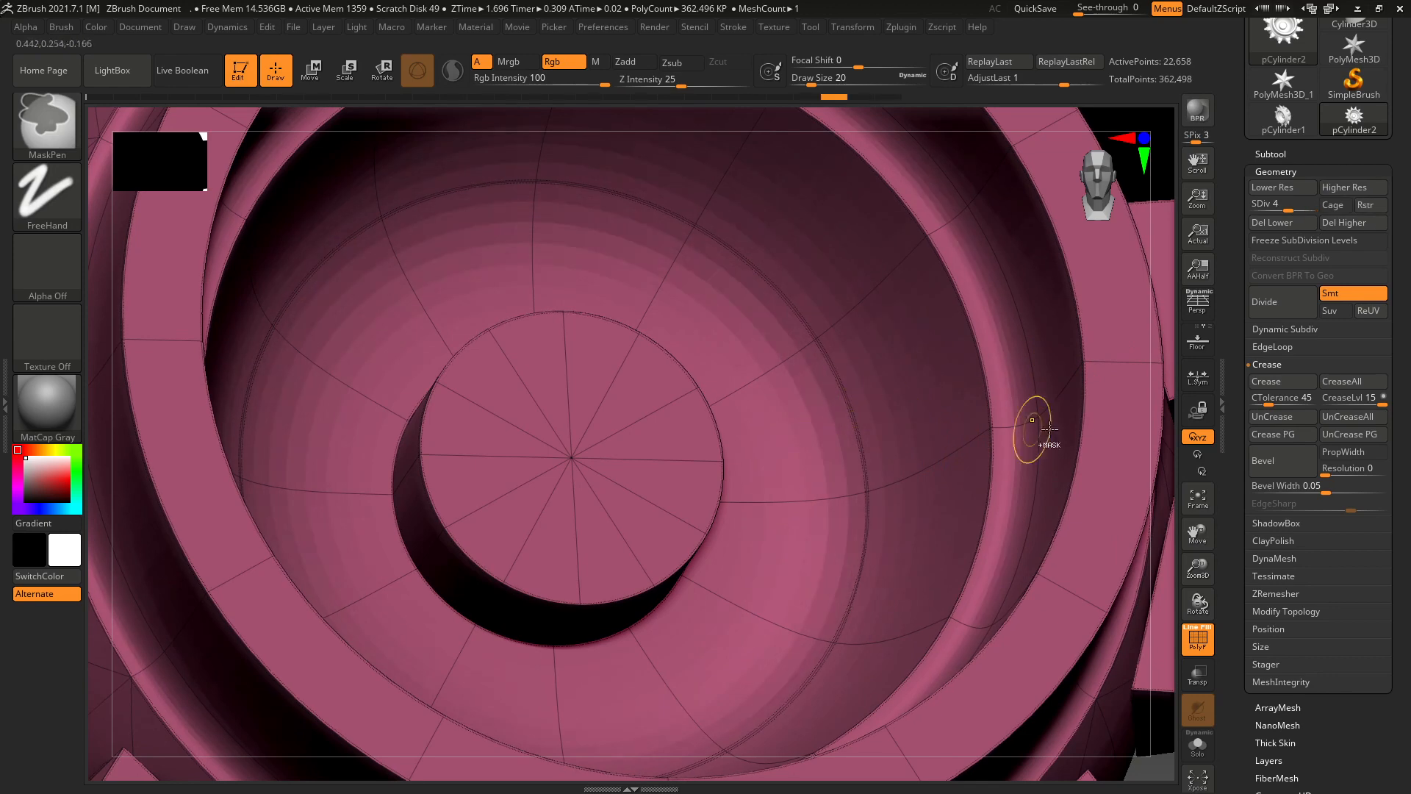
{"action": "key", "text": "ctrl+z"}
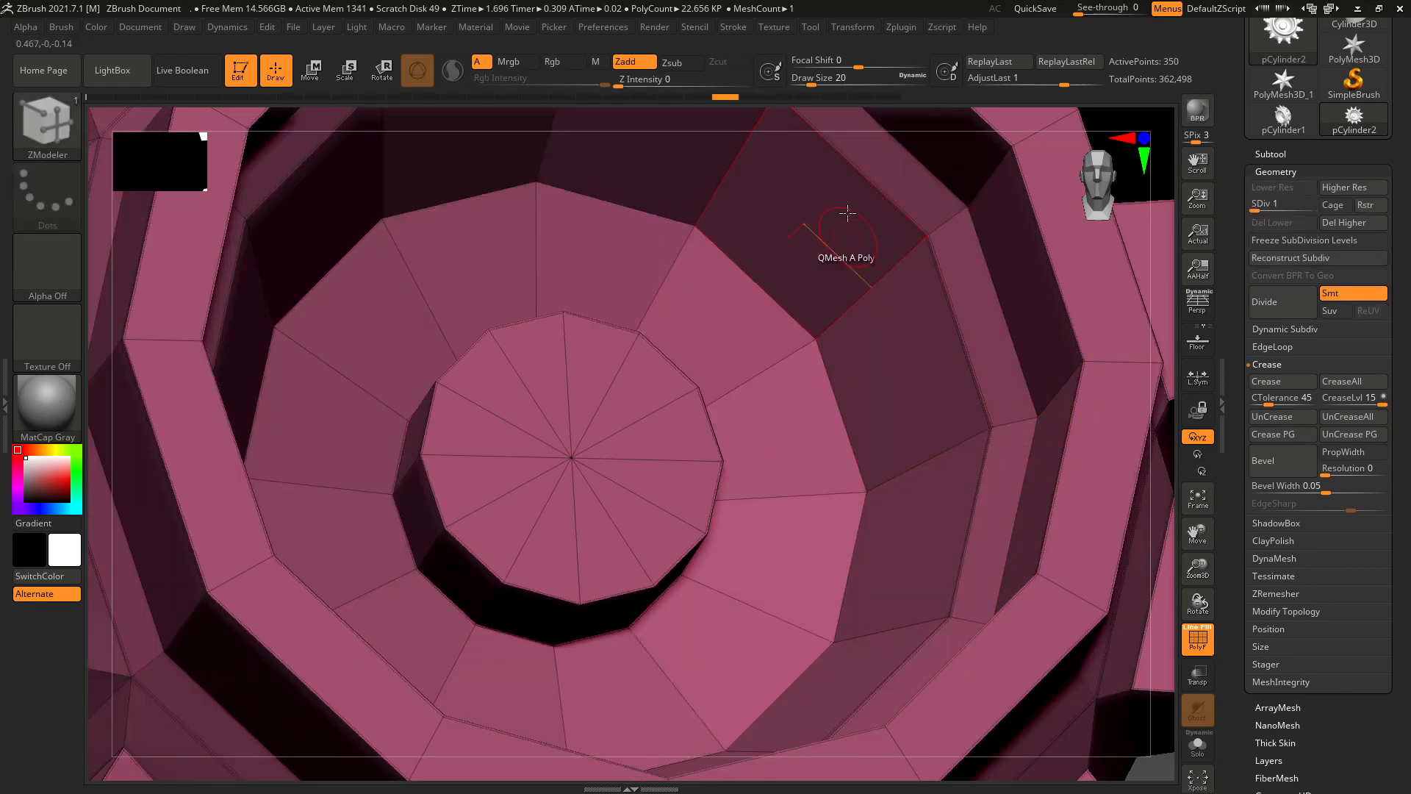
{"action": "left_click_drag", "start_coordinate": [663, 104], "coordinate": [400, 121]}
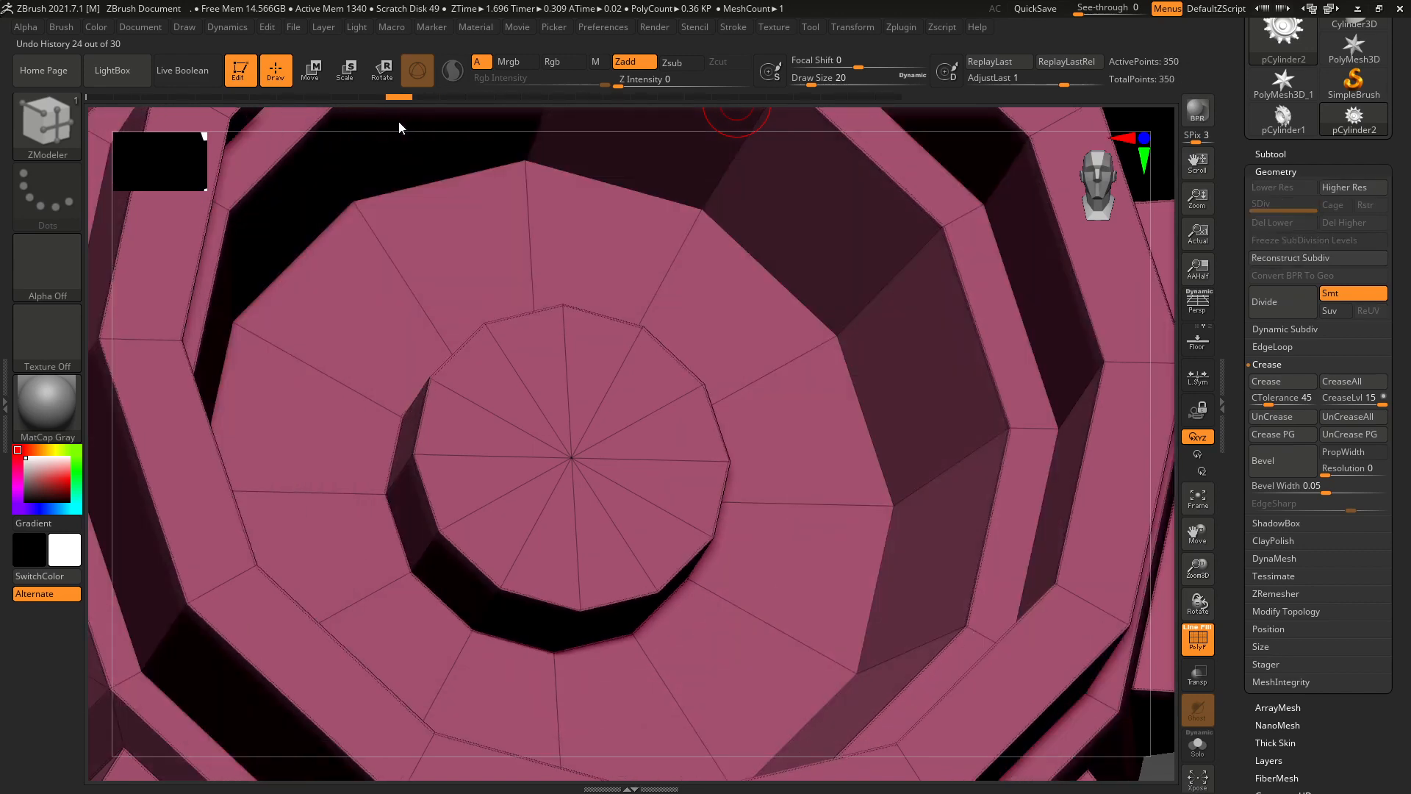
{"action": "left_click", "coordinate": [847, 379]}
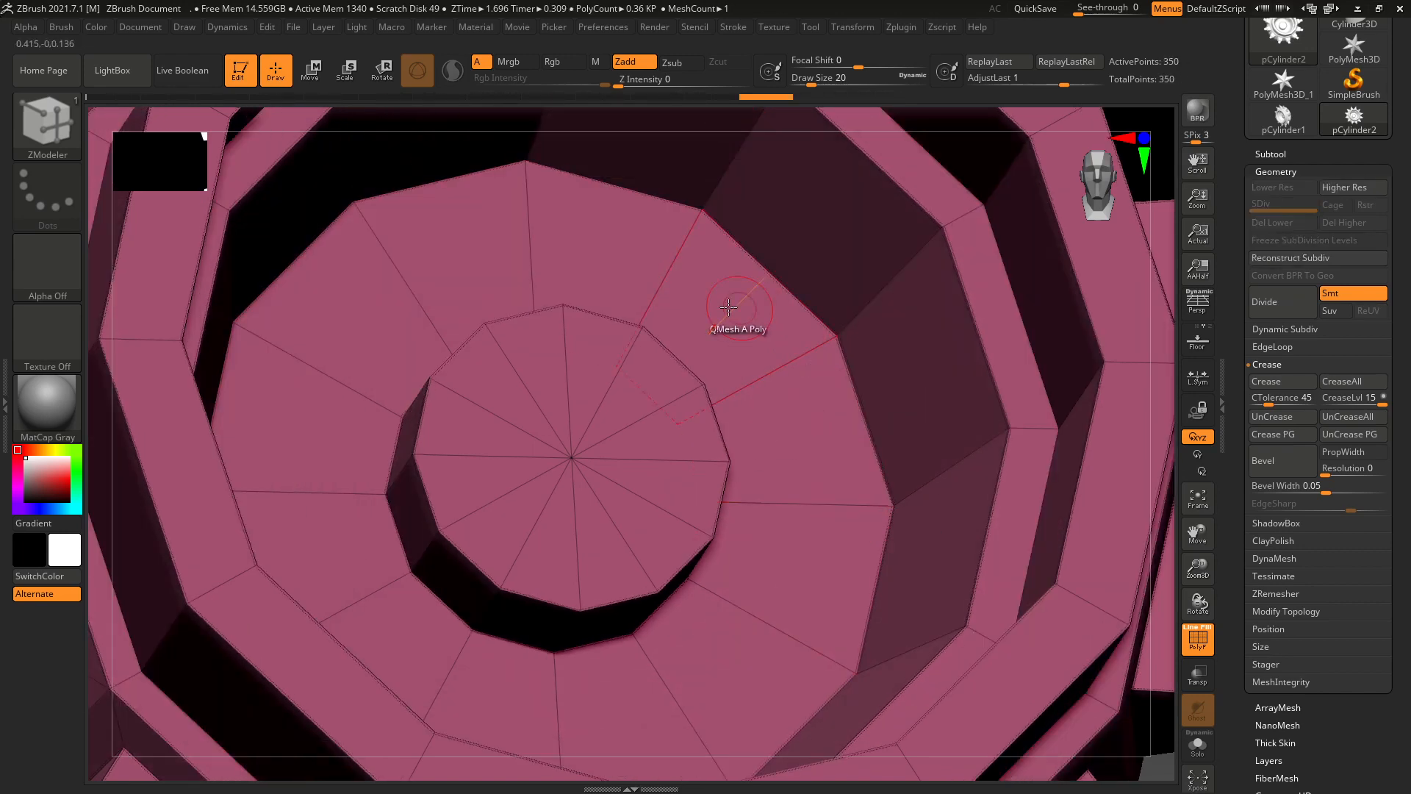
Divide the gear to subdivision level 5, hide the polyframe and inspect the creased front recess floor.
{"action": "left_click", "coordinate": [1274, 308]}
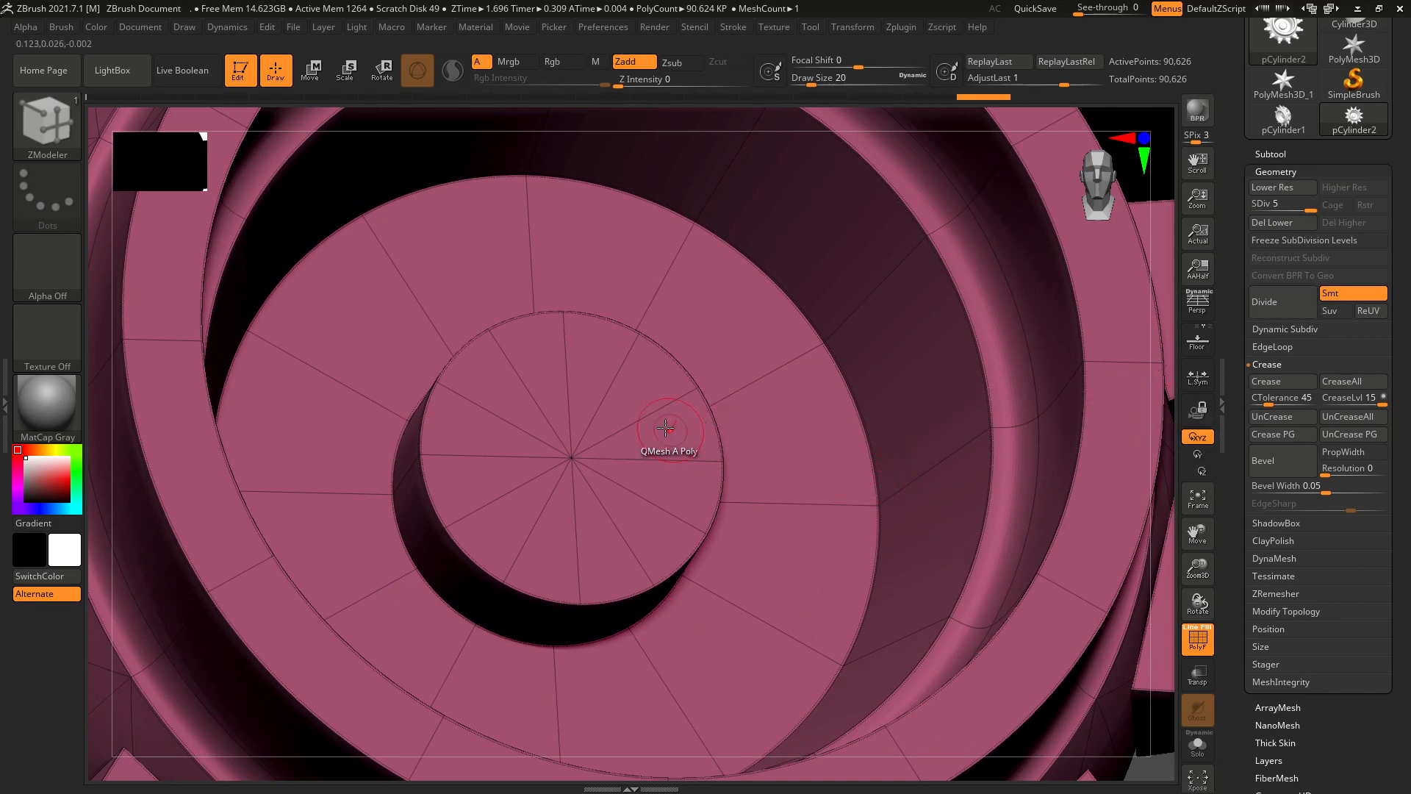
{"action": "scroll", "coordinate": [653, 420], "scroll_direction": "down", "scroll_amount": 2}
{"action": "scroll", "coordinate": [653, 420], "scroll_direction": "down", "scroll_amount": 2}
{"action": "left_click_drag", "start_coordinate": [1069, 265], "coordinate": [911, 341]}
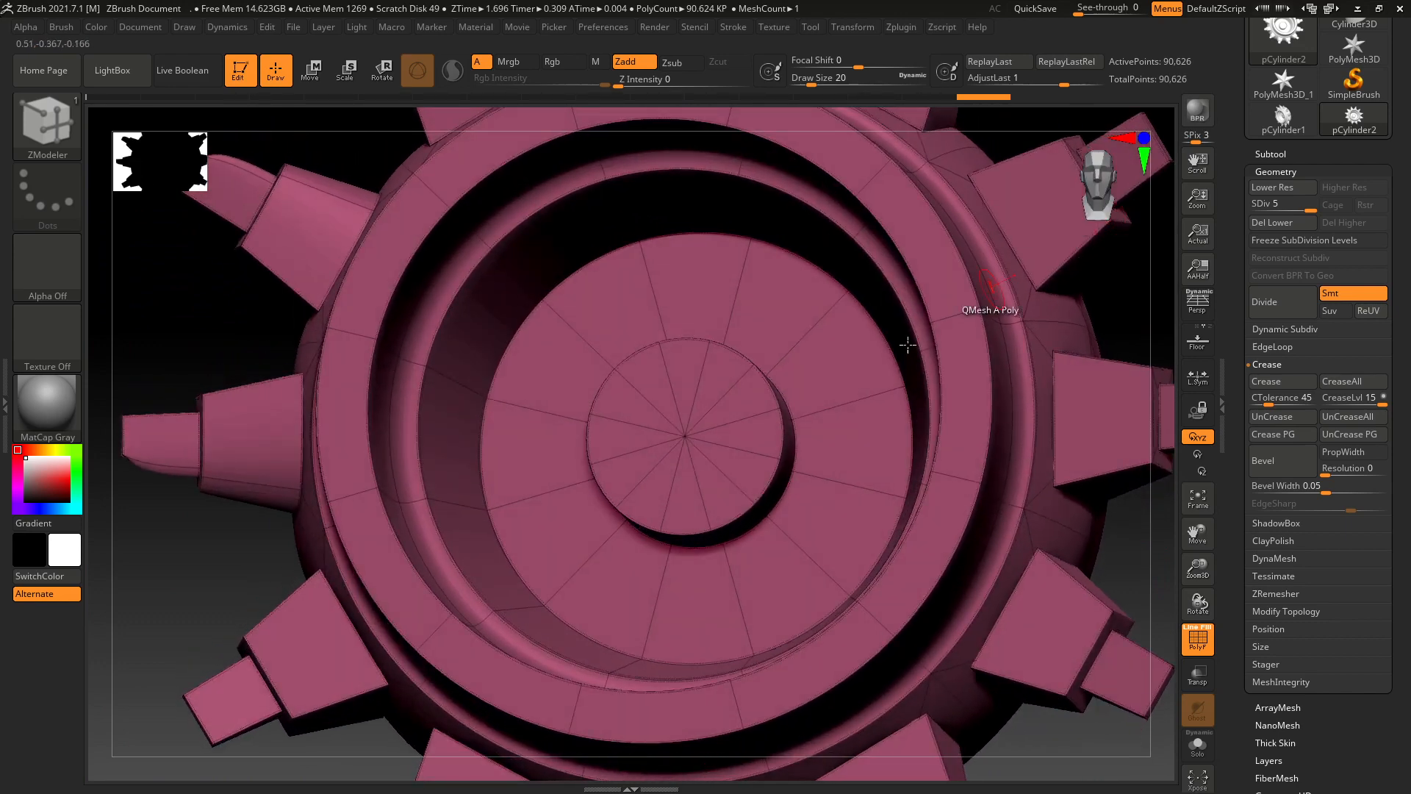
{"action": "scroll", "coordinate": [904, 346], "scroll_direction": "down", "scroll_amount": 2}
{"action": "left_click", "coordinate": [1200, 638]}
{"action": "scroll", "coordinate": [860, 391], "scroll_direction": "up", "scroll_amount": 2}
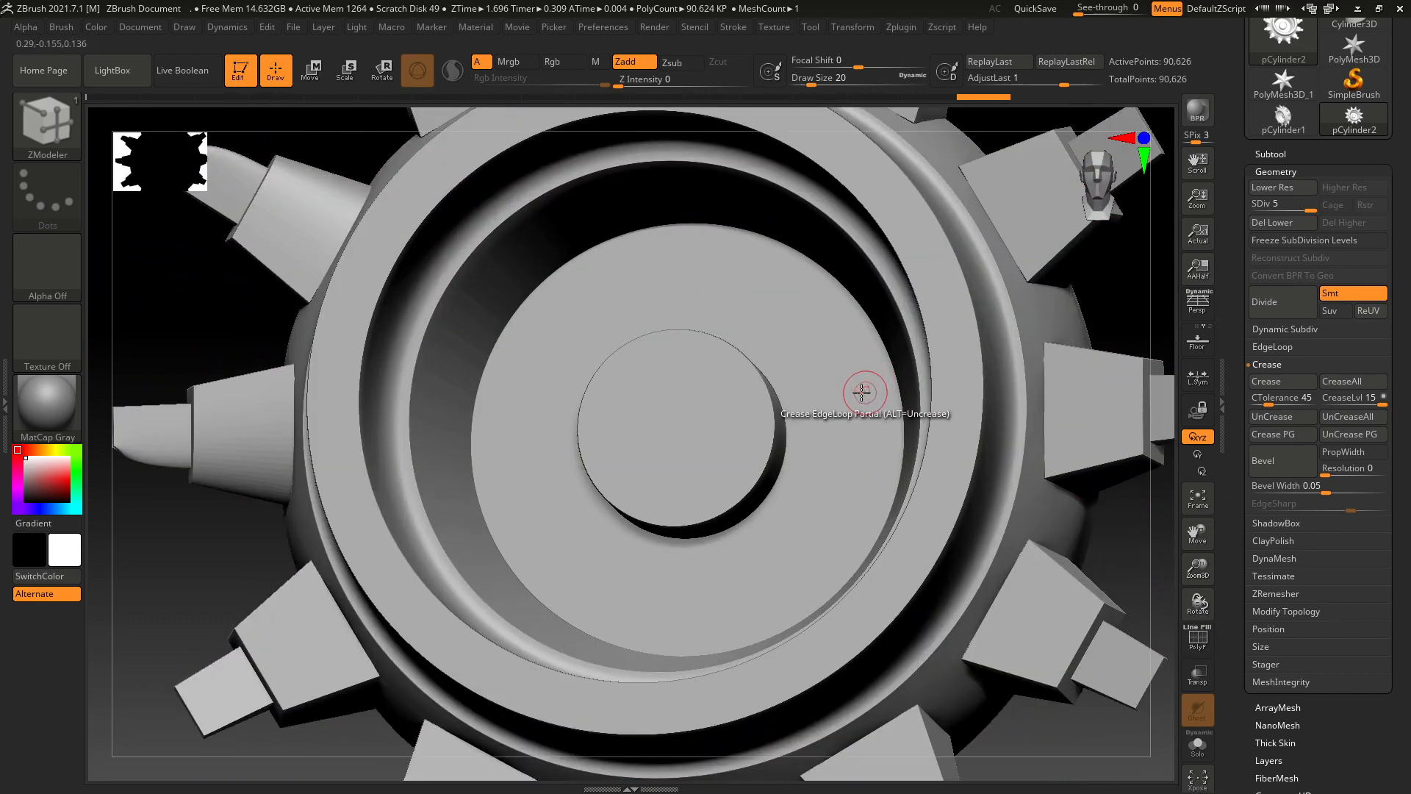
{"action": "scroll", "coordinate": [684, 412], "scroll_direction": "down", "scroll_amount": 2}
{"action": "left_click_drag", "start_coordinate": [979, 479], "coordinate": [982, 519]}
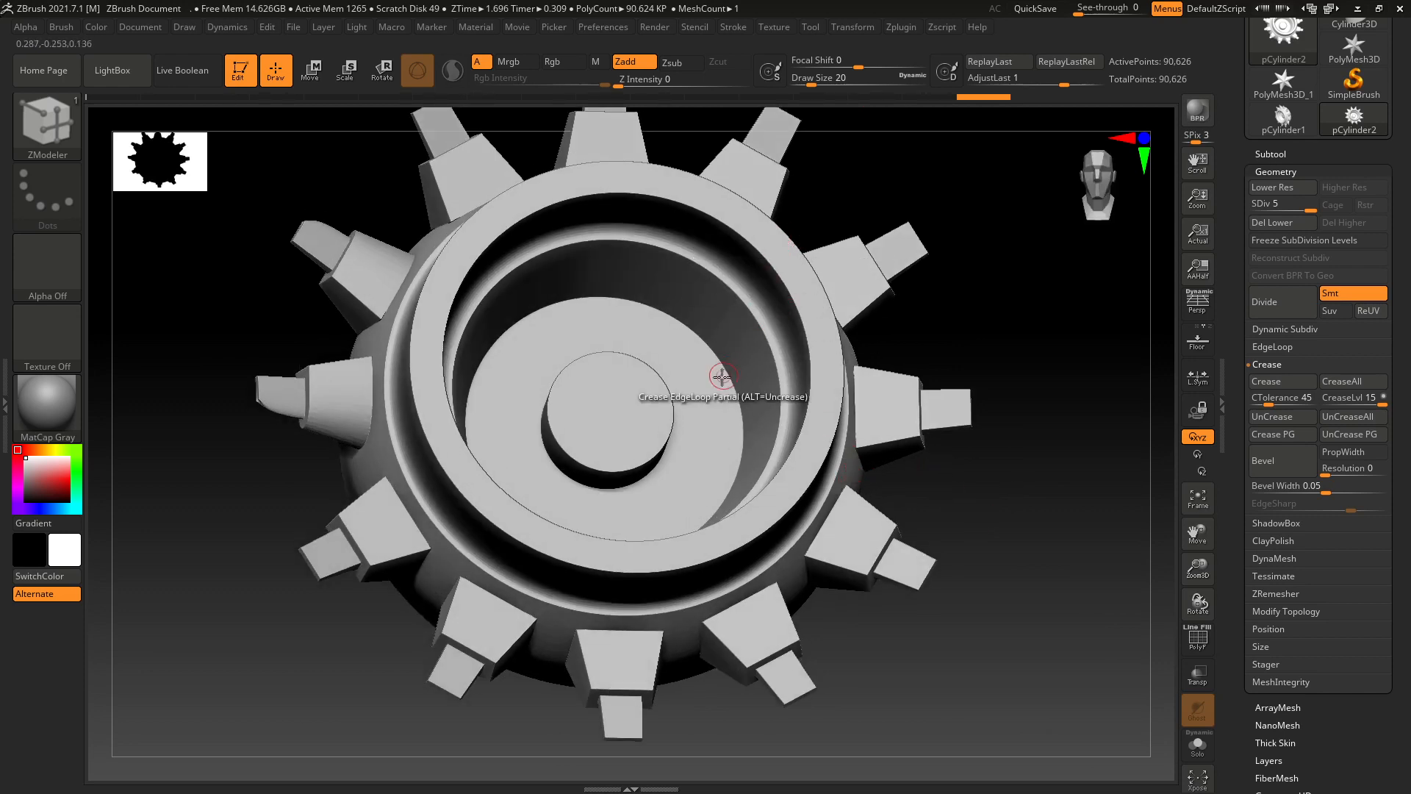
{"action": "left_click_drag", "start_coordinate": [964, 496], "coordinate": [989, 473]}
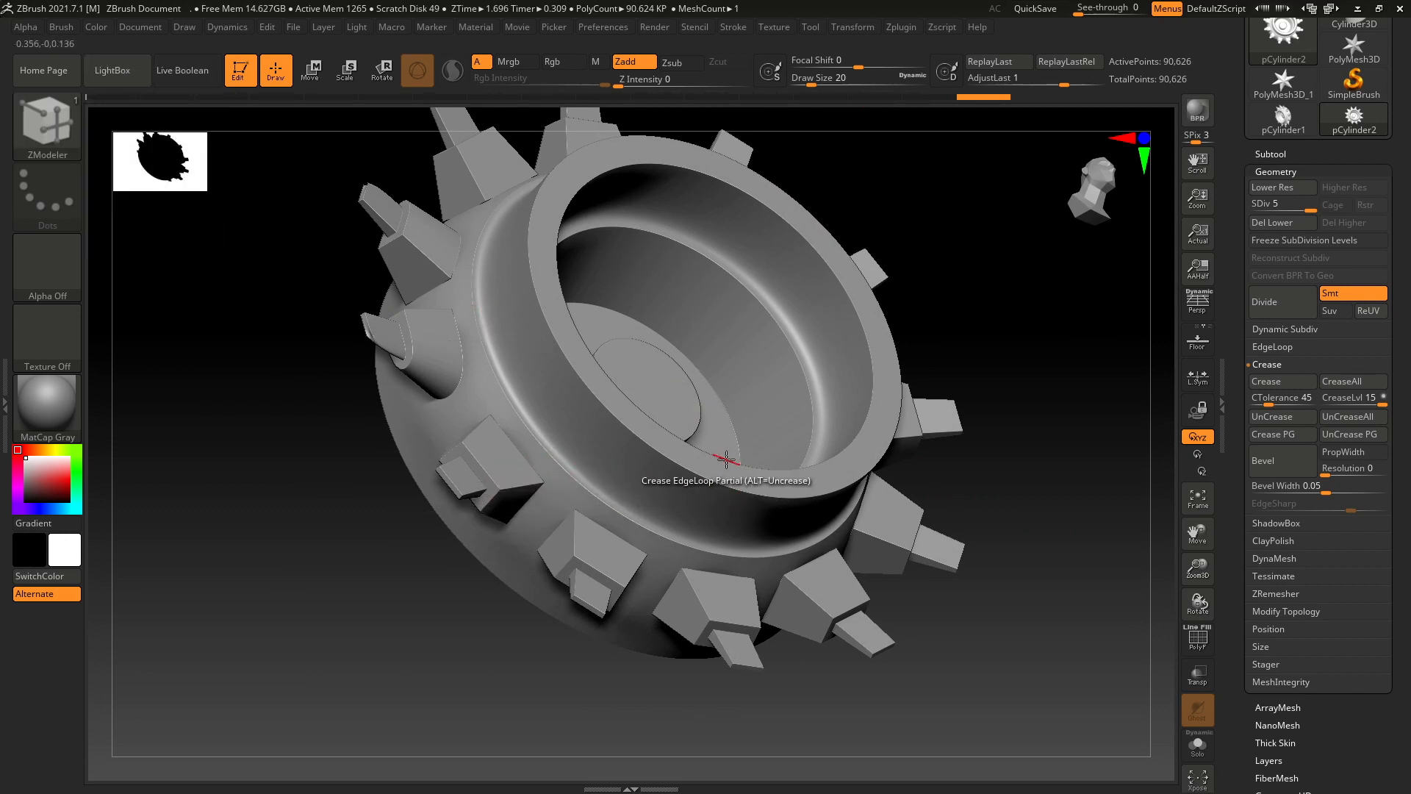
Keep ZModeler as the active brush and roll the undo history back to the undivided low-poly gear.
{"action": "left_click", "coordinate": [56, 110]}
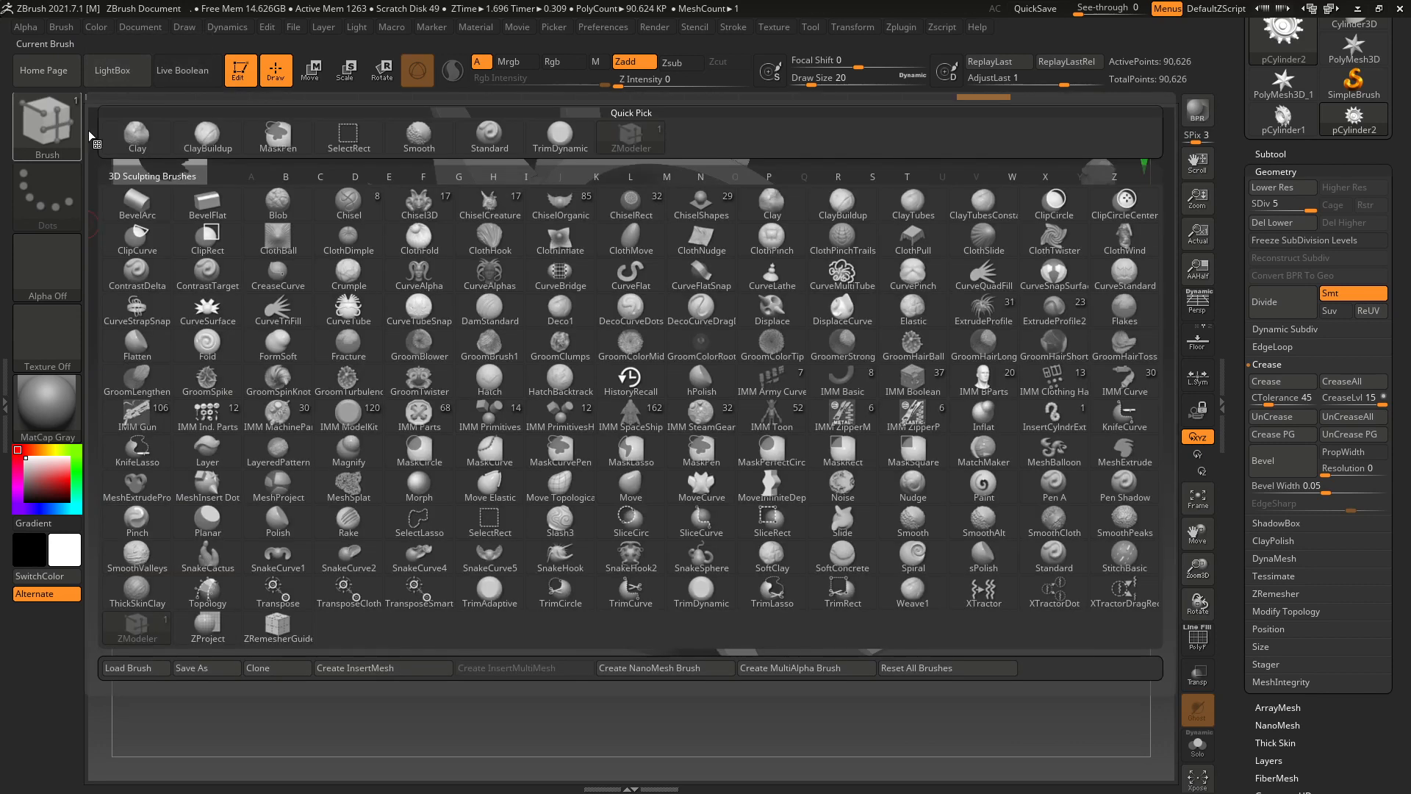
{"action": "key", "text": "z"}
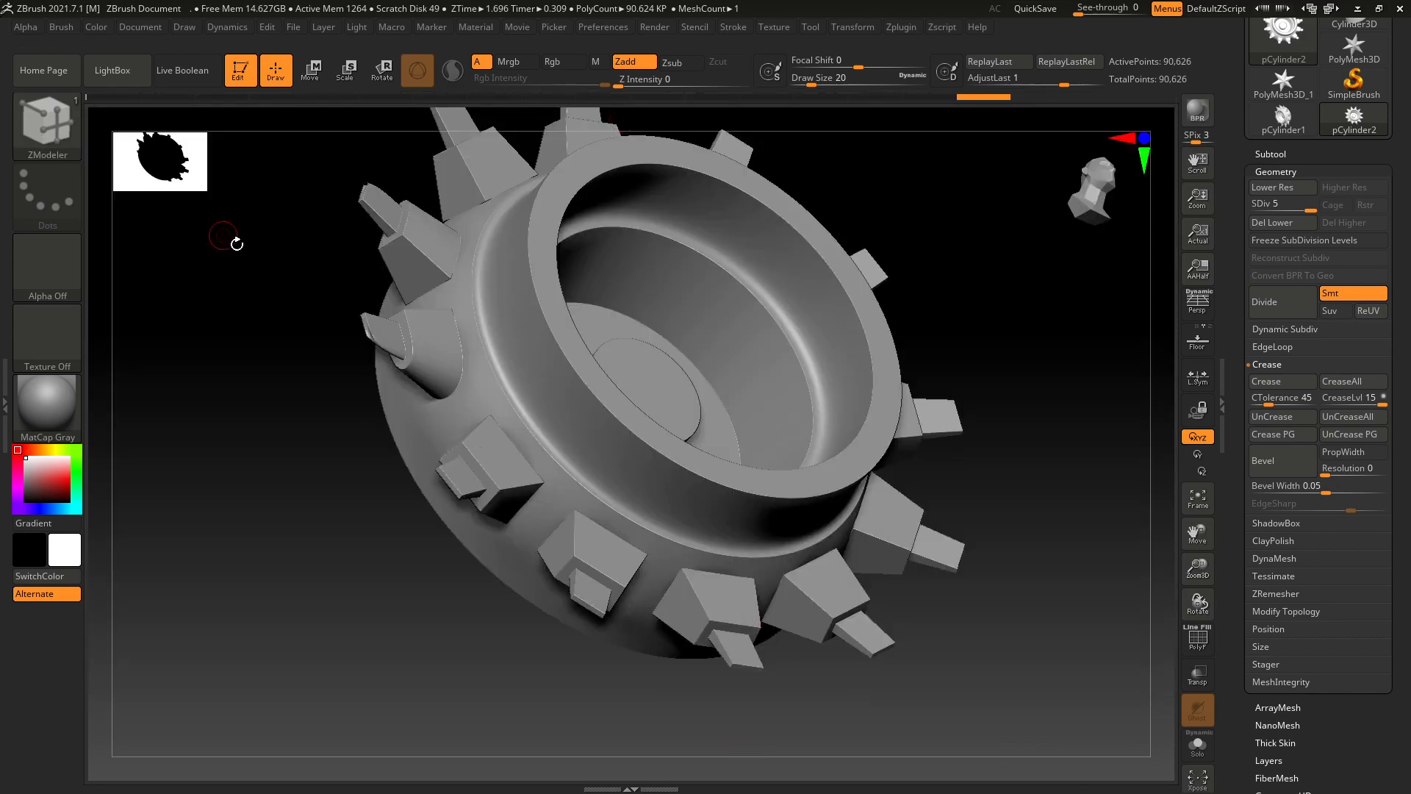
{"action": "left_click_drag", "start_coordinate": [979, 97], "coordinate": [785, 104]}
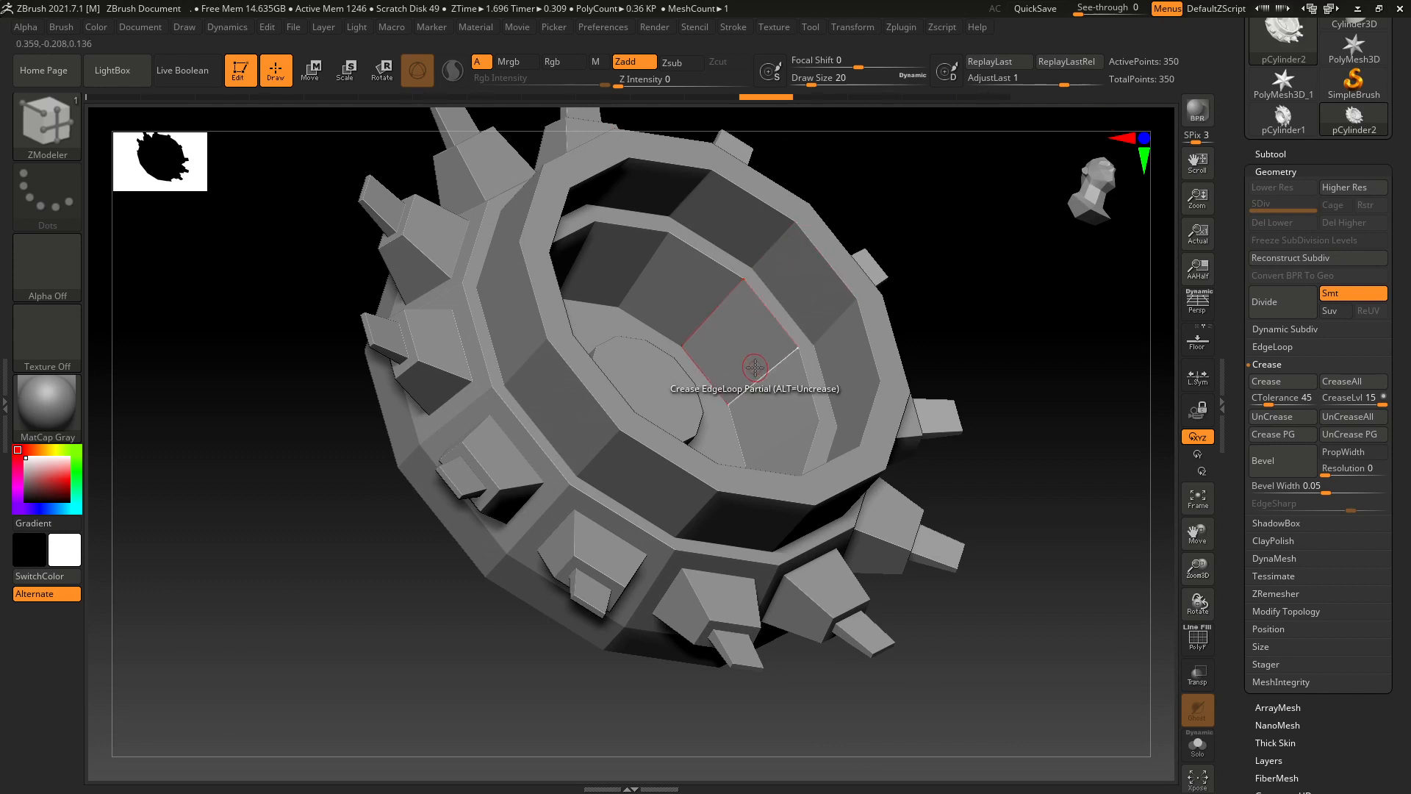
Show the polyframe and uncrease the front rim's inner edge loop, using ZModeler's Crease edge action with the EdgeLoop Partial target.
{"action": "scroll", "coordinate": [777, 393], "scroll_direction": "up", "scroll_amount": 2}
{"action": "scroll", "coordinate": [778, 393], "scroll_direction": "up", "scroll_amount": 2}
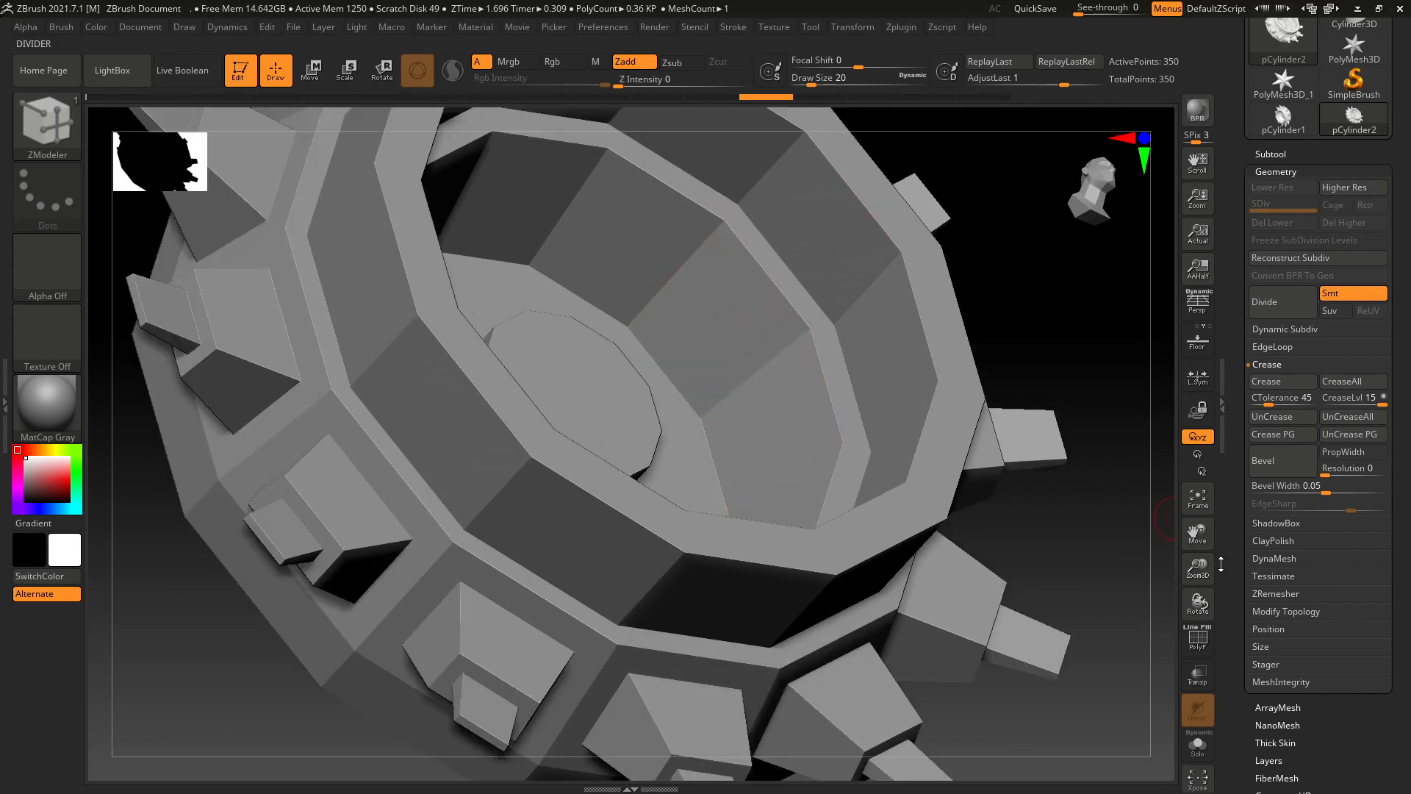
{"action": "left_click", "coordinate": [1198, 639]}
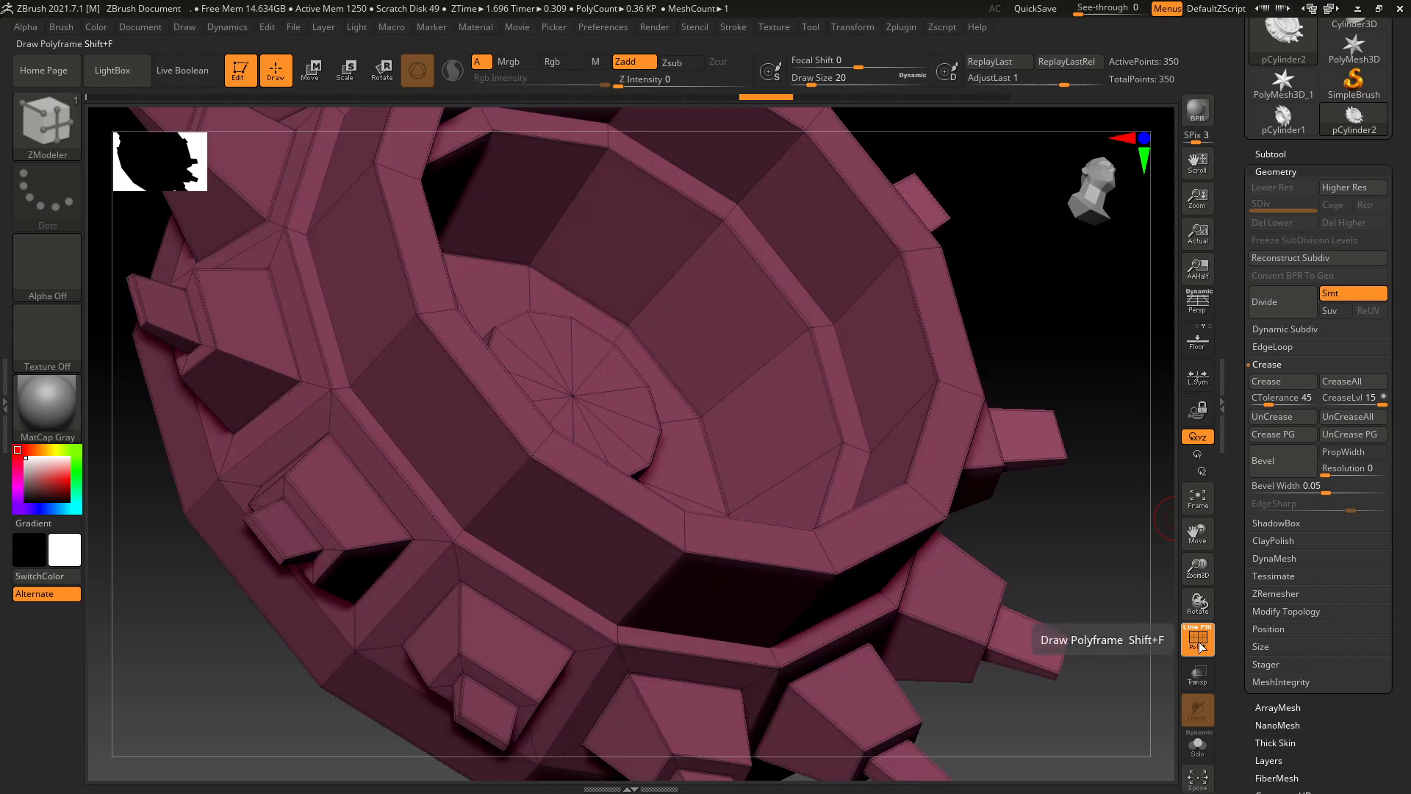
{"action": "scroll", "coordinate": [546, 494], "scroll_direction": "down", "scroll_amount": 2}
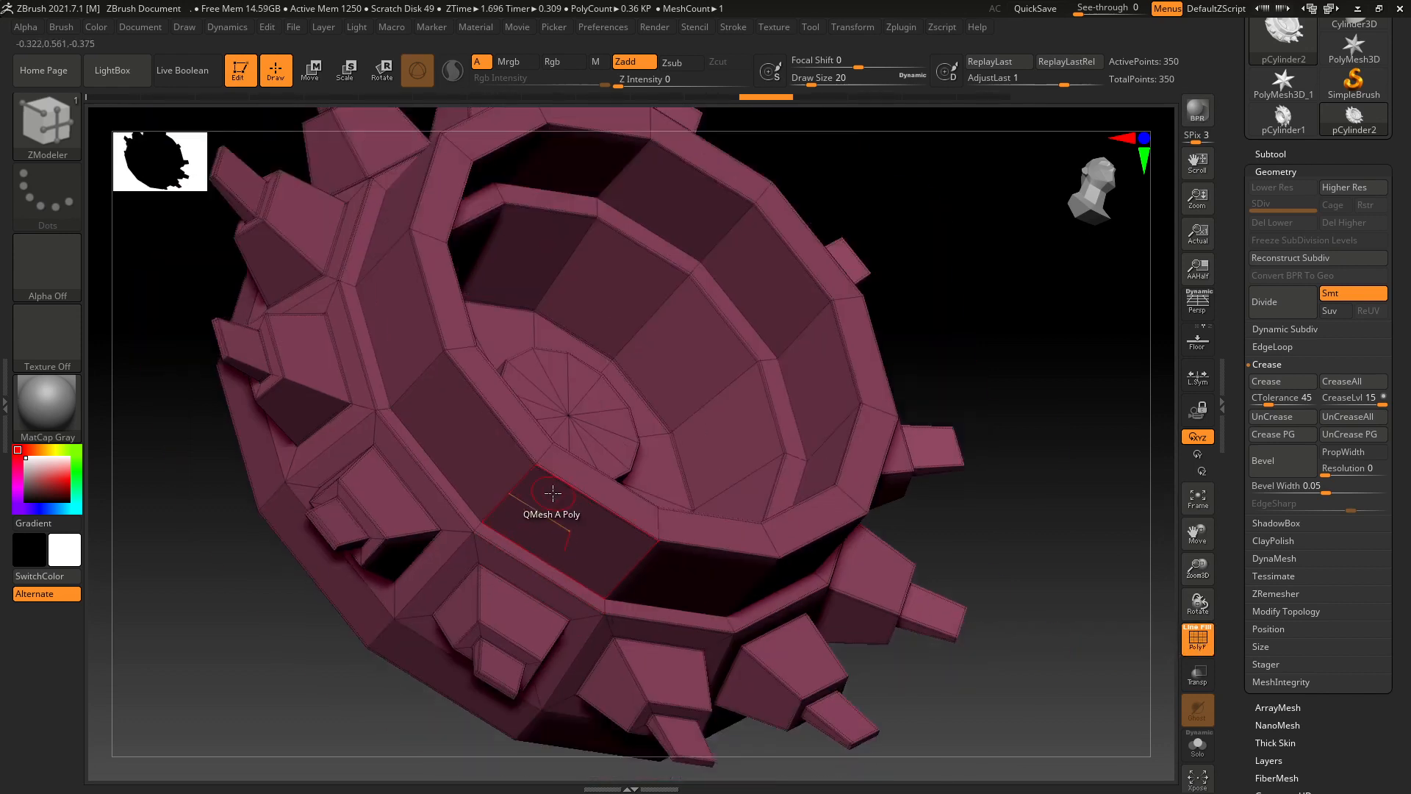
{"action": "scroll", "coordinate": [684, 392], "scroll_direction": "up", "scroll_amount": 2}
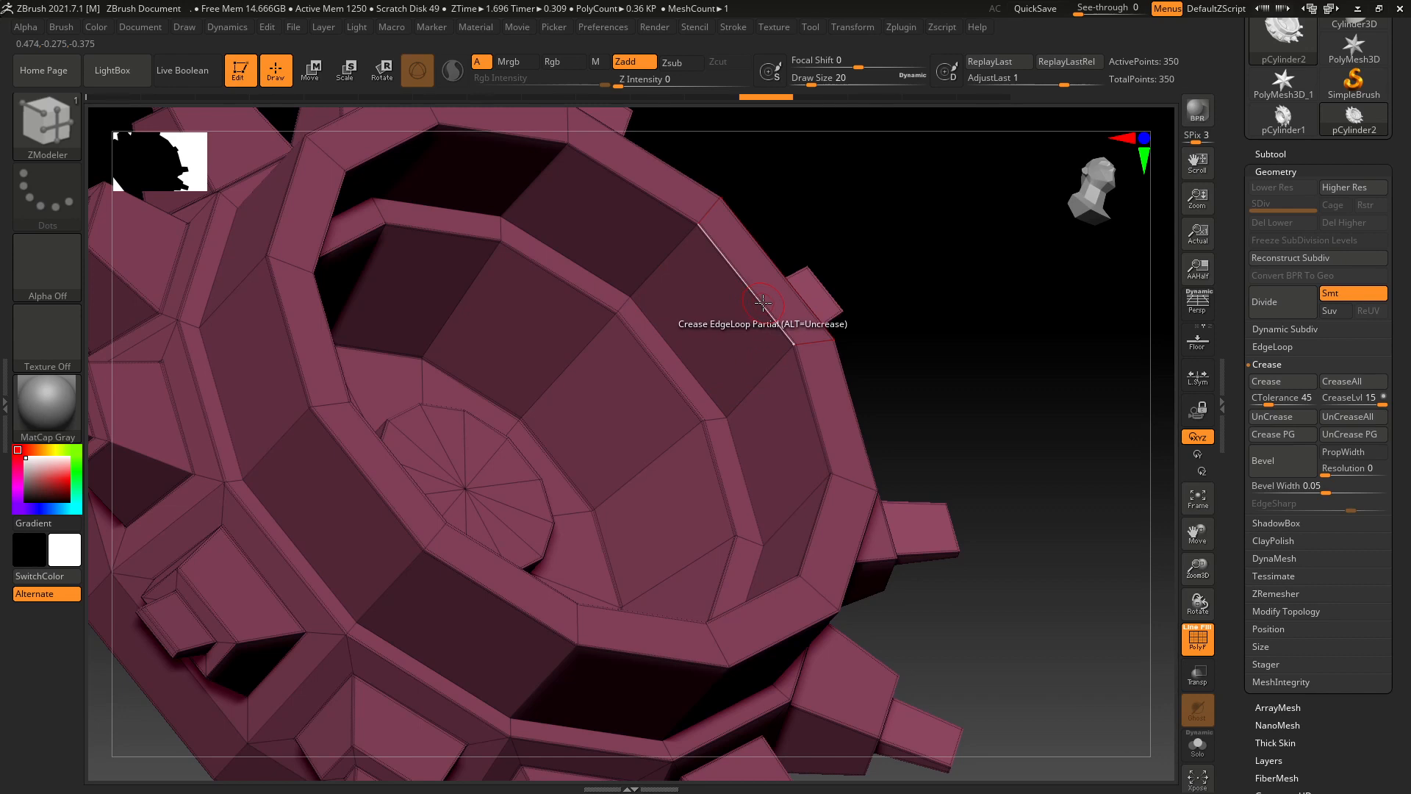
{"action": "key", "text": "space"}
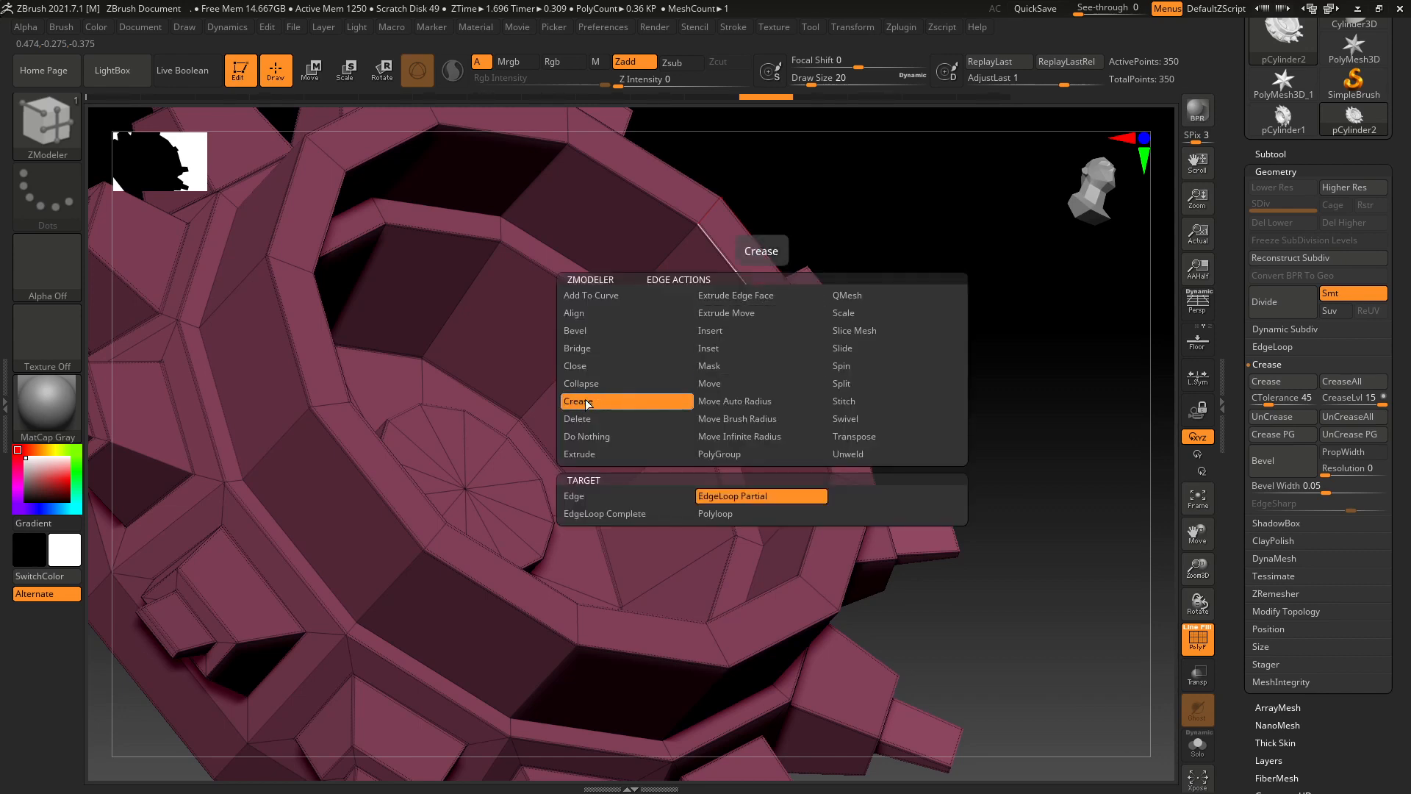
{"action": "left_click", "coordinate": [759, 498]}
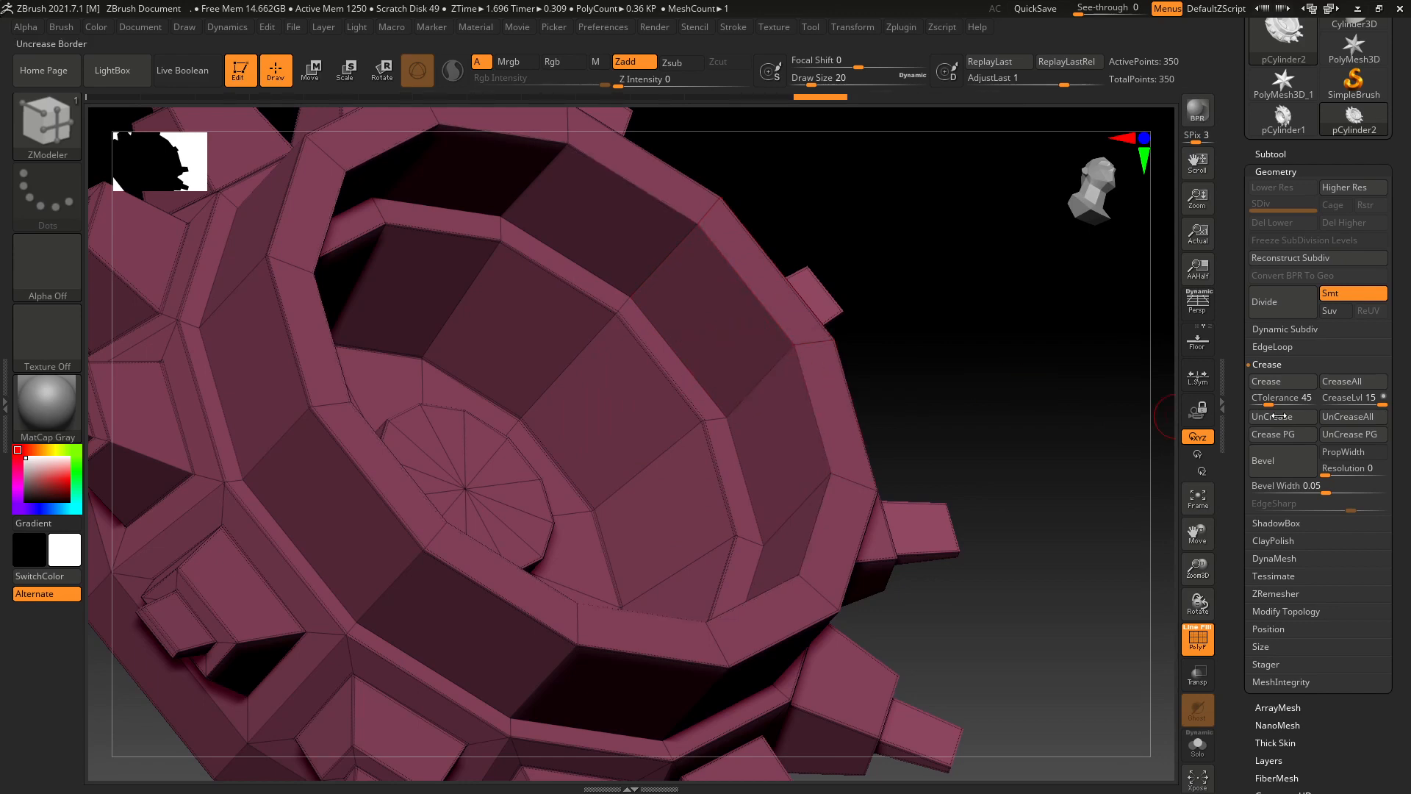
Divide the gear to subdivision level 5, hide the polyframe and inspect the softened front rim.
{"action": "left_click", "coordinate": [1293, 305]}
{"action": "left_click", "coordinate": [1294, 305]}
{"action": "left_click", "coordinate": [1294, 305]}
{"action": "left_click", "coordinate": [1294, 305]}
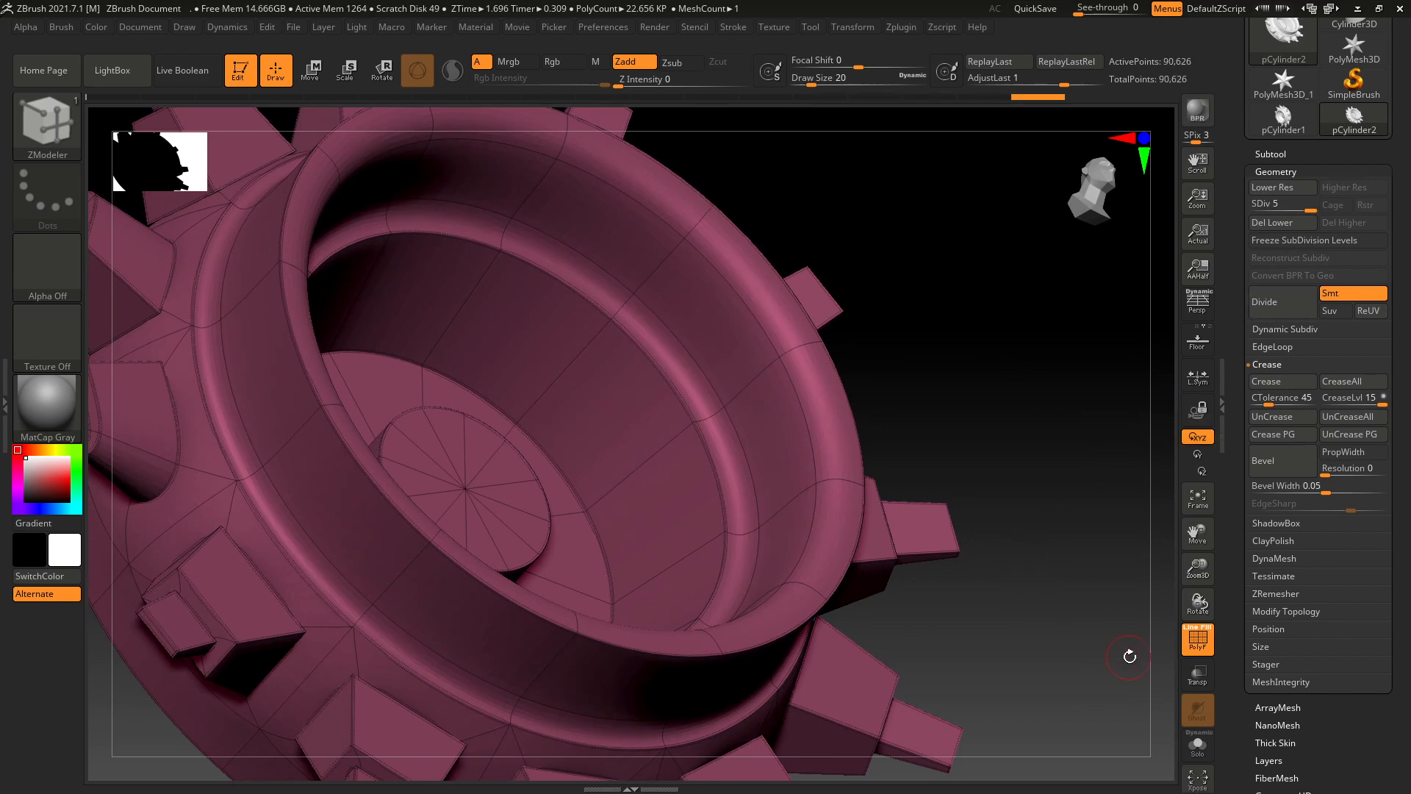
{"action": "left_click", "coordinate": [1197, 641]}
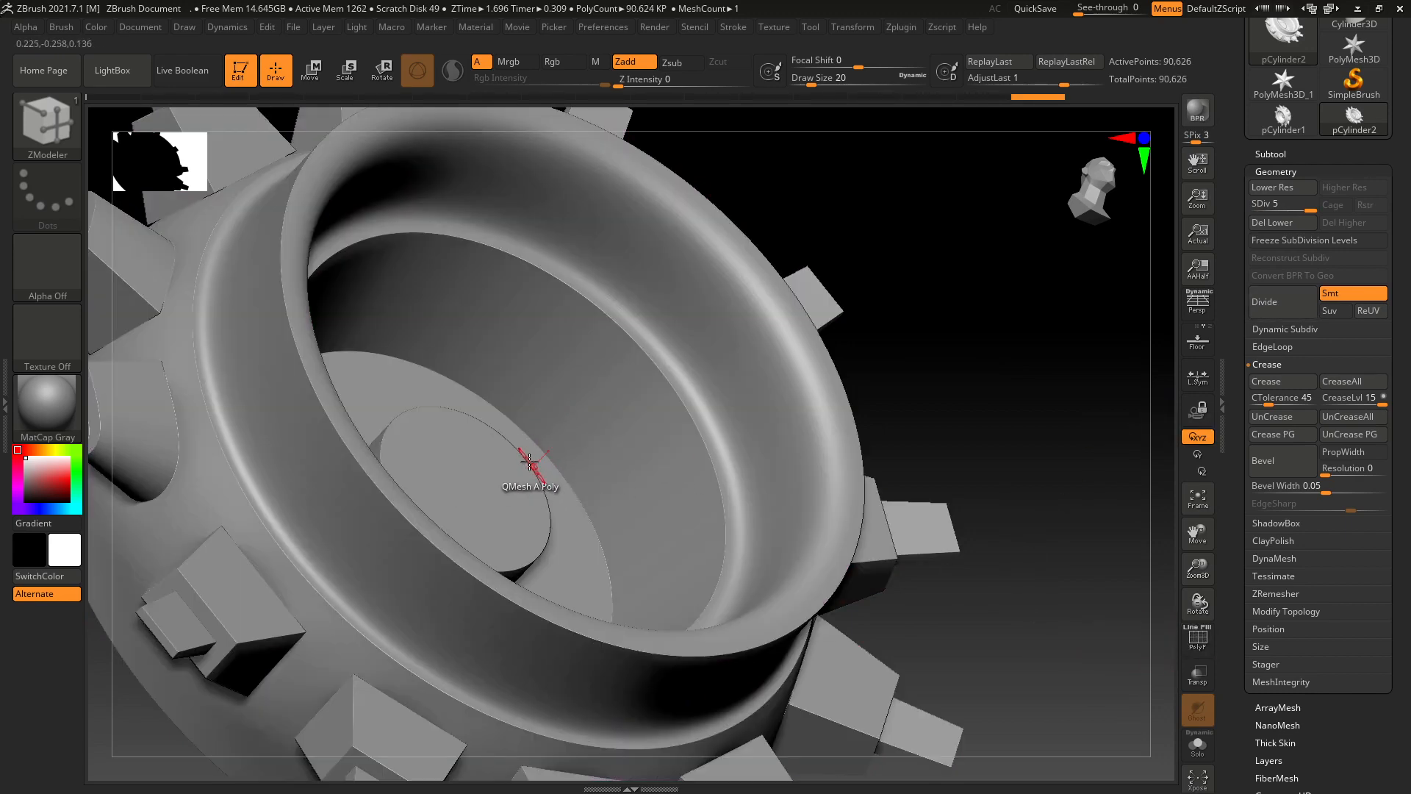
{"action": "right_click_drag", "start_coordinate": [531, 464], "coordinate": [564, 431], "text": "ctrl"}
{"action": "left_click_drag", "start_coordinate": [819, 303], "coordinate": [940, 337]}
{"action": "key", "text": "super"}
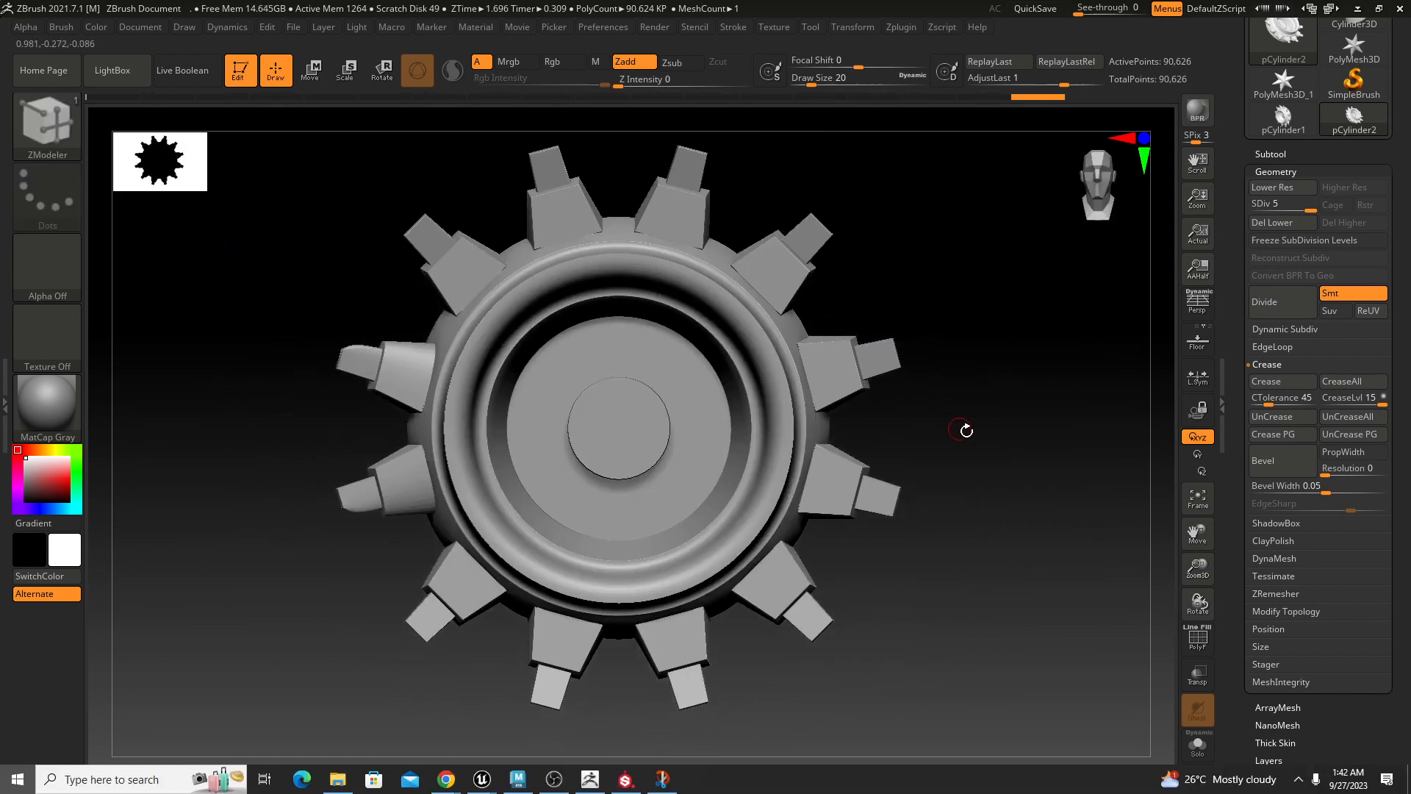
{"action": "key", "text": "super"}
{"action": "left_click_drag", "start_coordinate": [966, 405], "coordinate": [1017, 466], "text": "alt"}
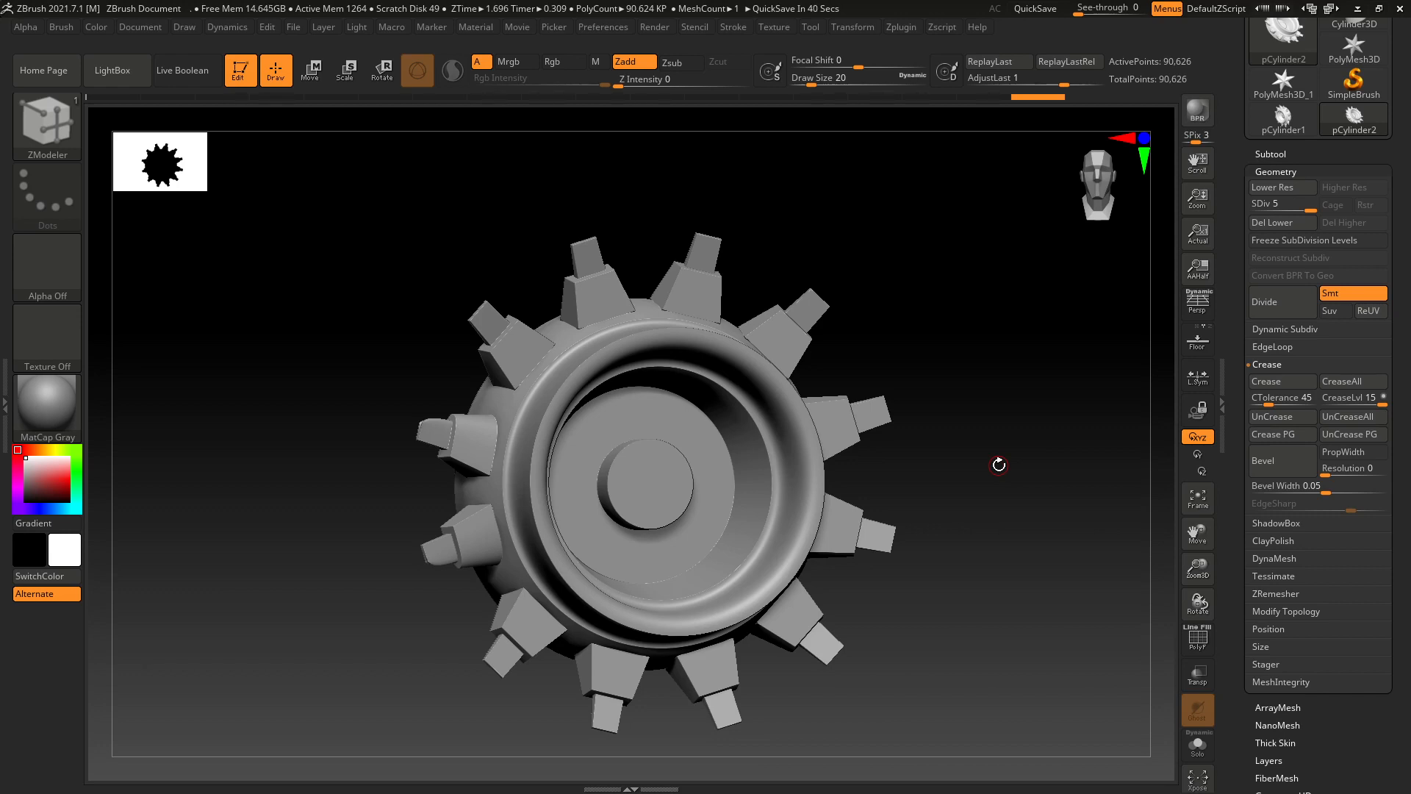
Switch to Substance Painter to examine the gear's baked edges, and return to ZBrush to compare the high-poly gear.
{"action": "key", "text": "super"}
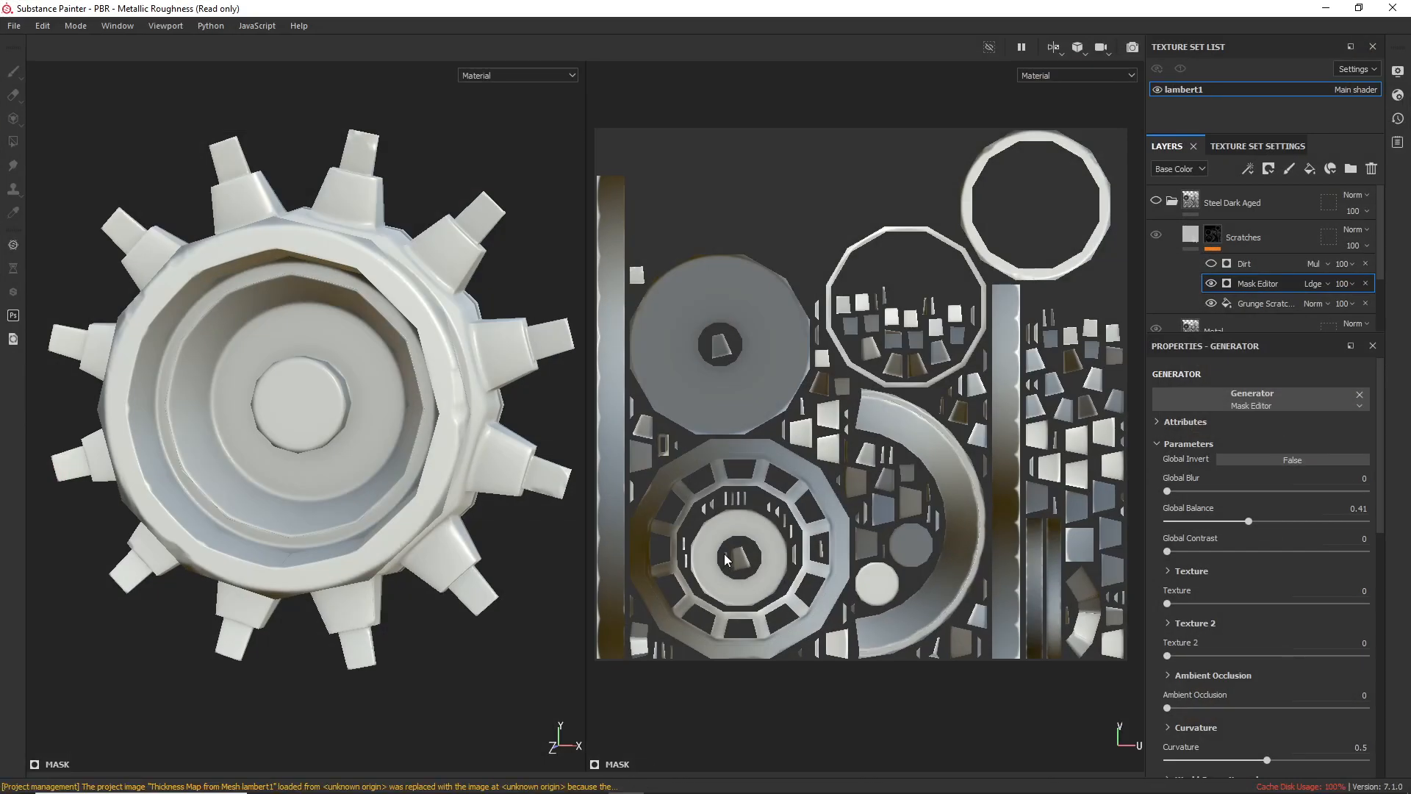
{"action": "scroll", "coordinate": [441, 461], "scroll_direction": "down", "scroll_amount": 3}
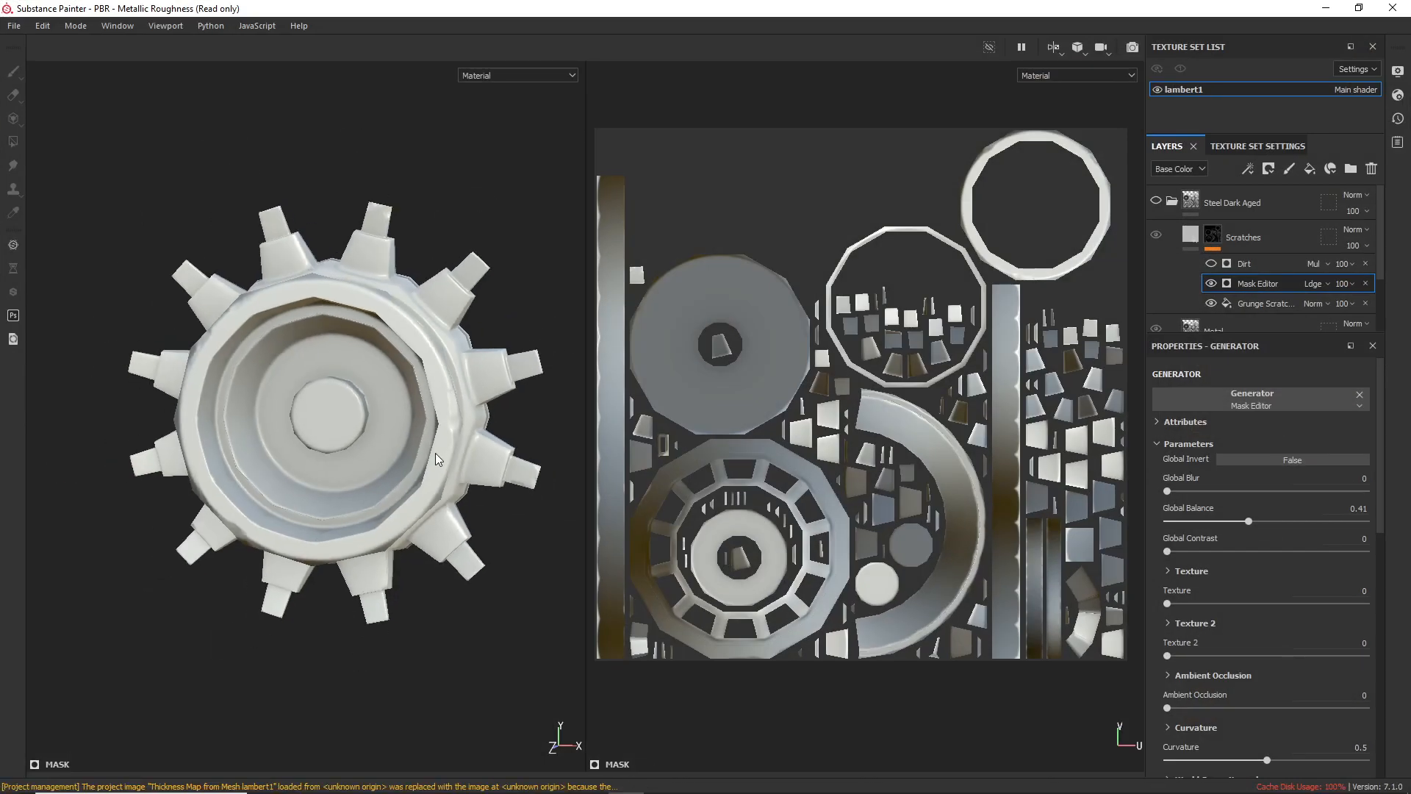
{"action": "left_click_drag", "start_coordinate": [435, 453], "coordinate": [327, 461], "text": "alt"}
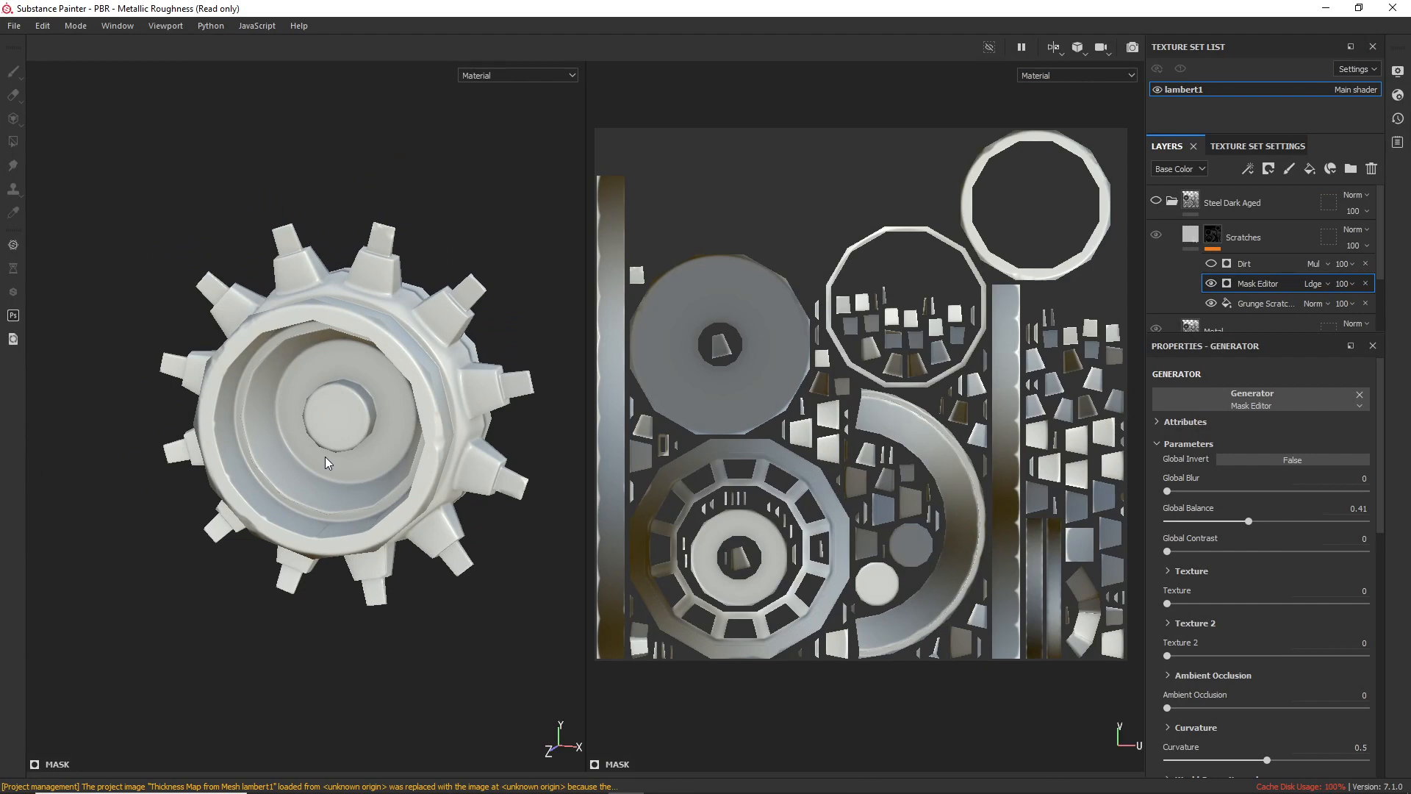
{"action": "left_click", "coordinate": [1325, 8]}
{"action": "left_click_drag", "start_coordinate": [982, 397], "coordinate": [1097, 383]}
{"action": "left_click_drag", "start_coordinate": [992, 419], "coordinate": [1013, 397]}
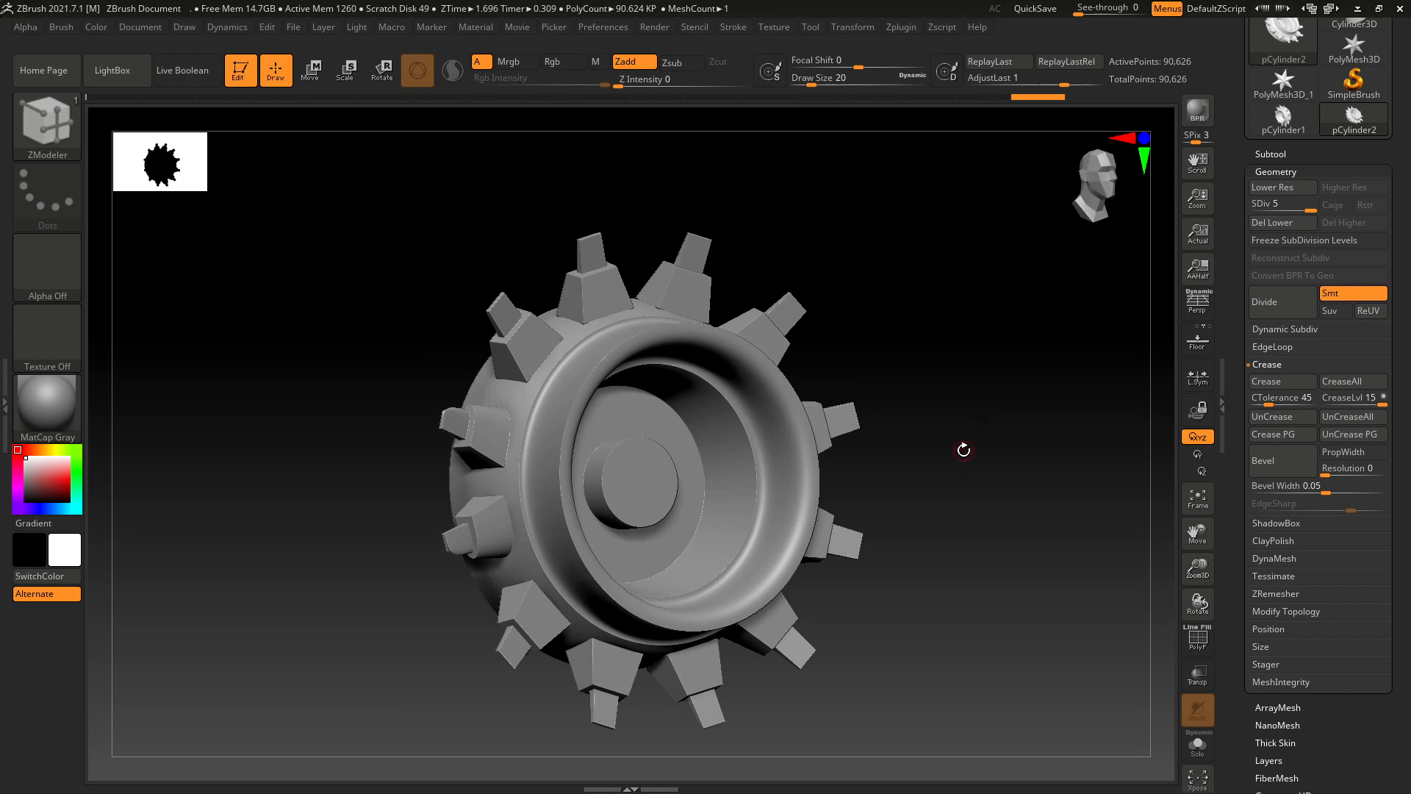